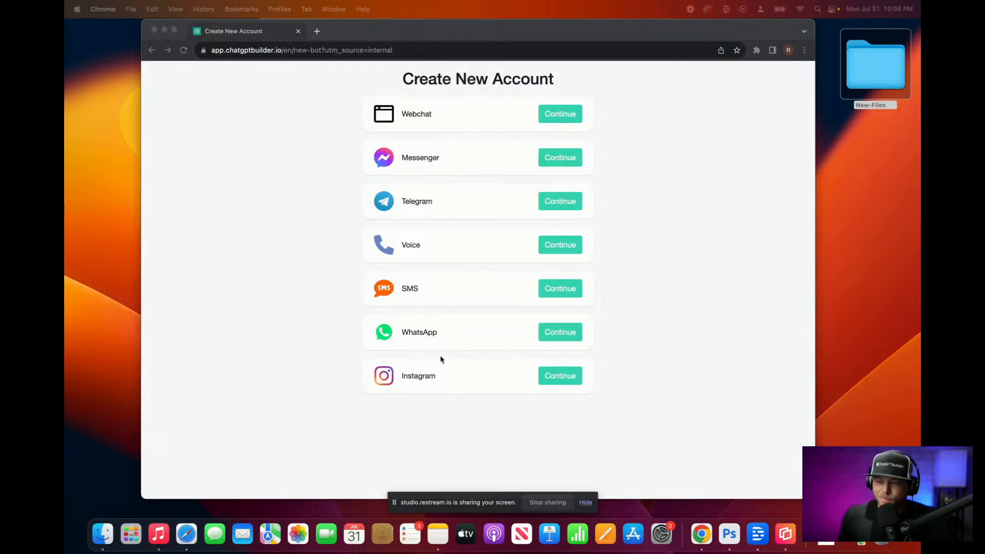
Step: Start a Webchat chatbot named 'Snoop Bot Ai Demo' and continue to its Analytics dashboard
click(563, 115)
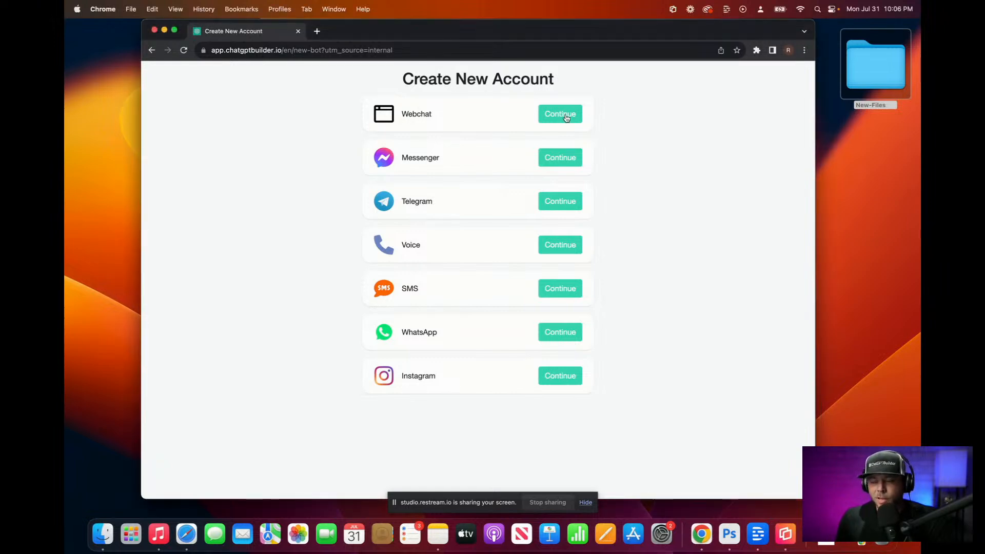
click(479, 162)
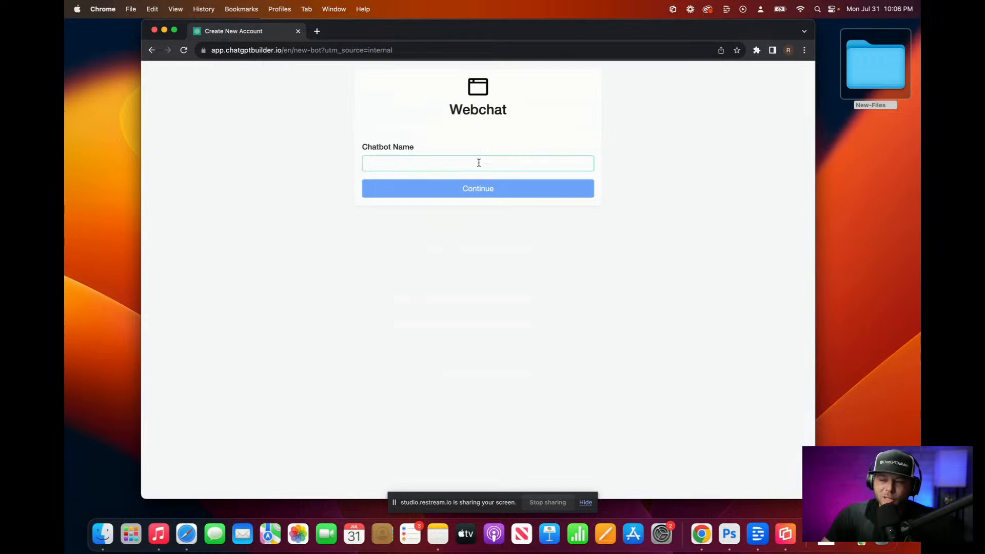
text(S)
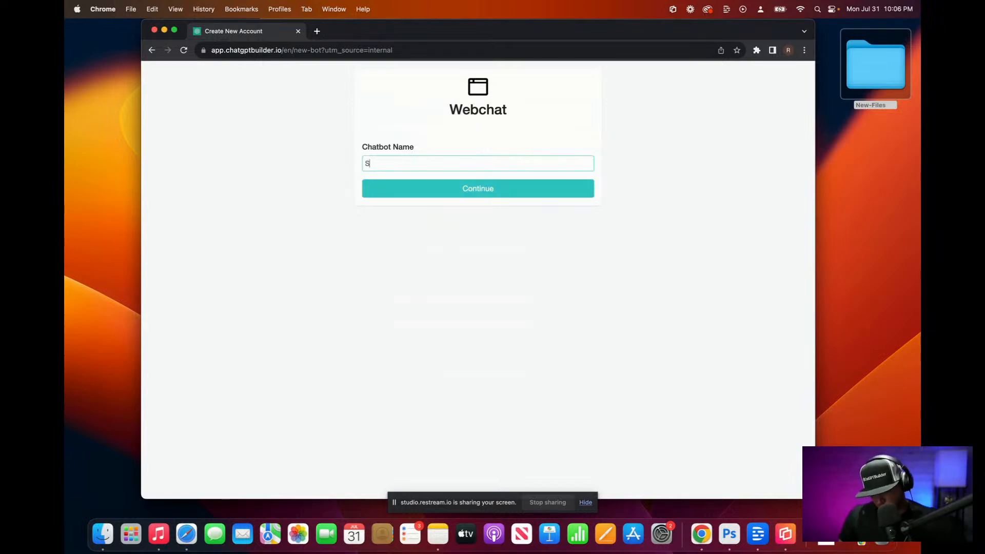
text(no)
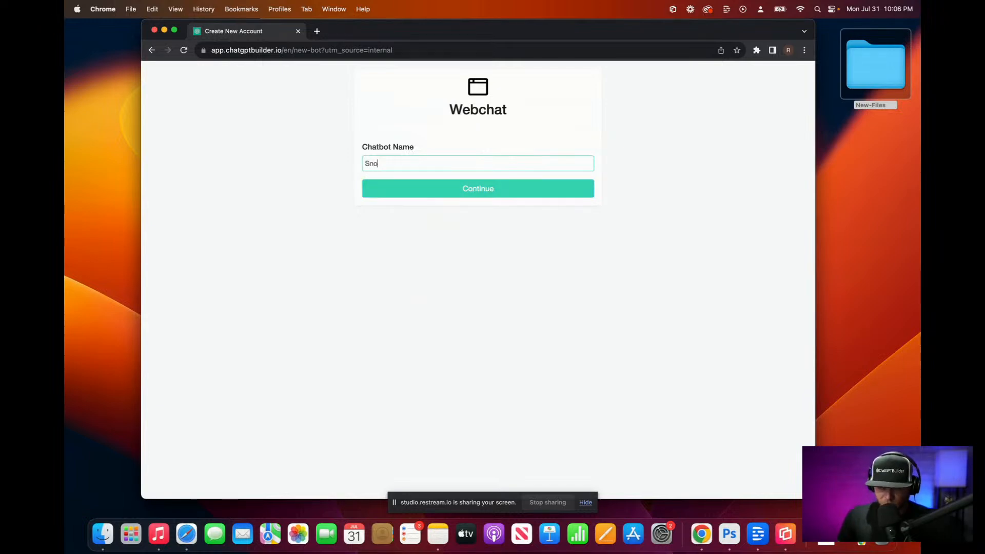
text(op)
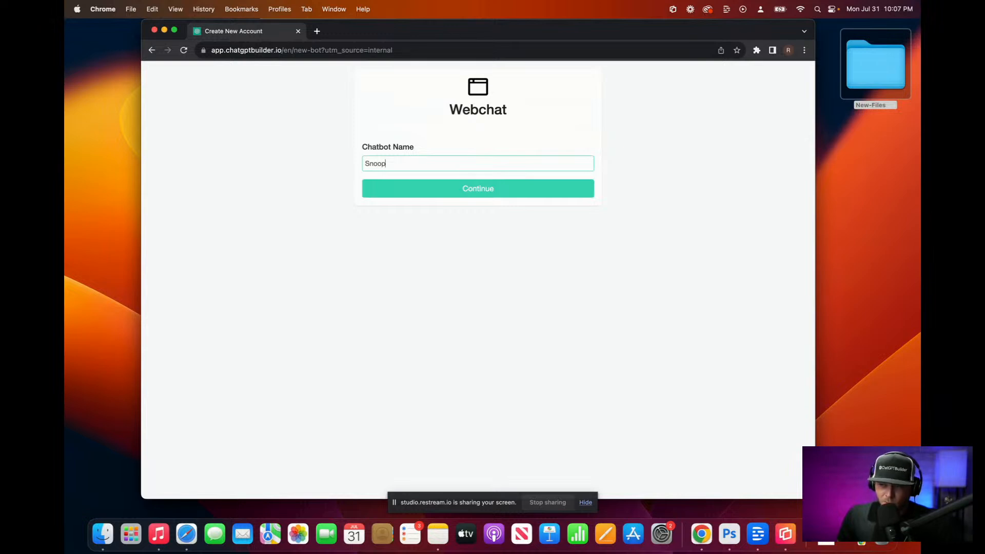
text( Bot Ai Demo)
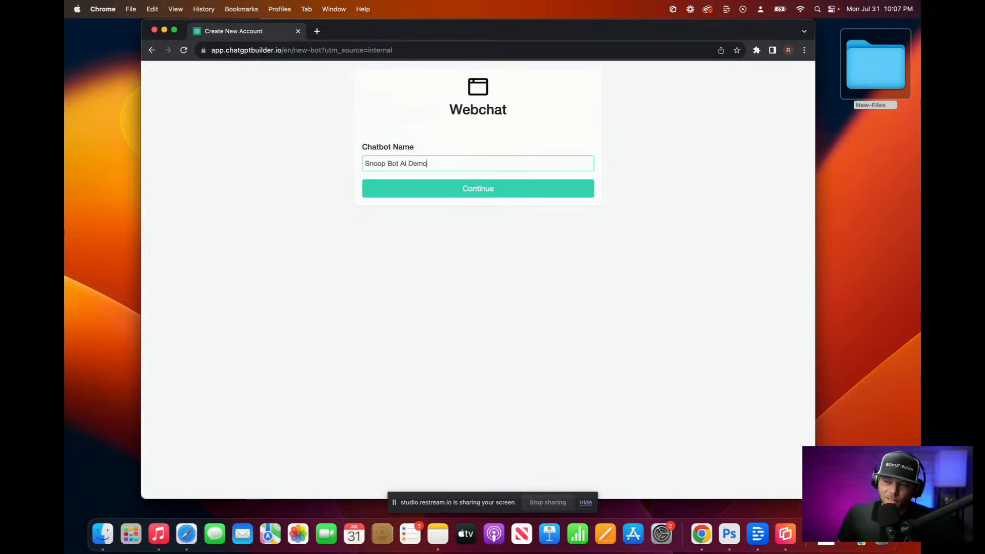
click(491, 190)
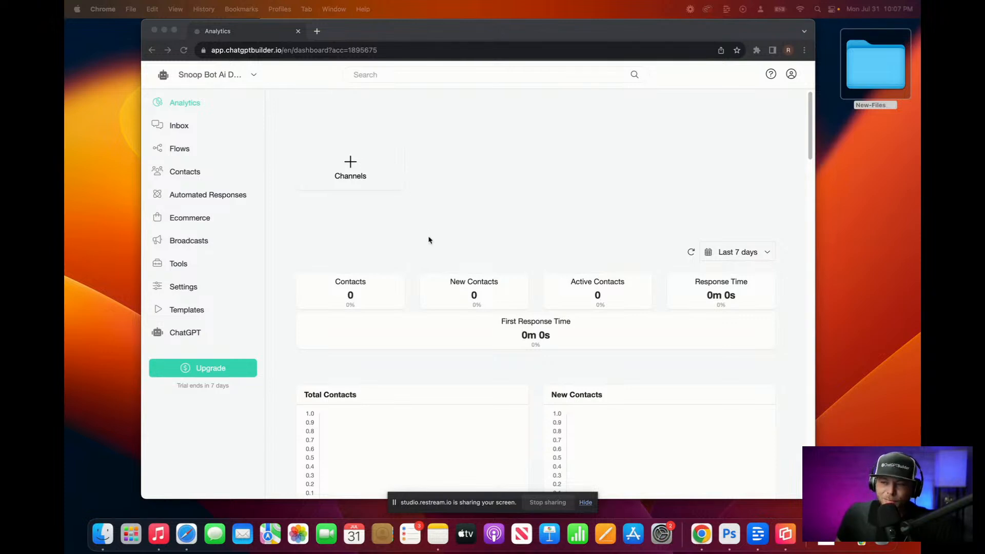
Step: Go to Settings > Integrations and expand the ElevenLabs text-to-audio entry
click(437, 221)
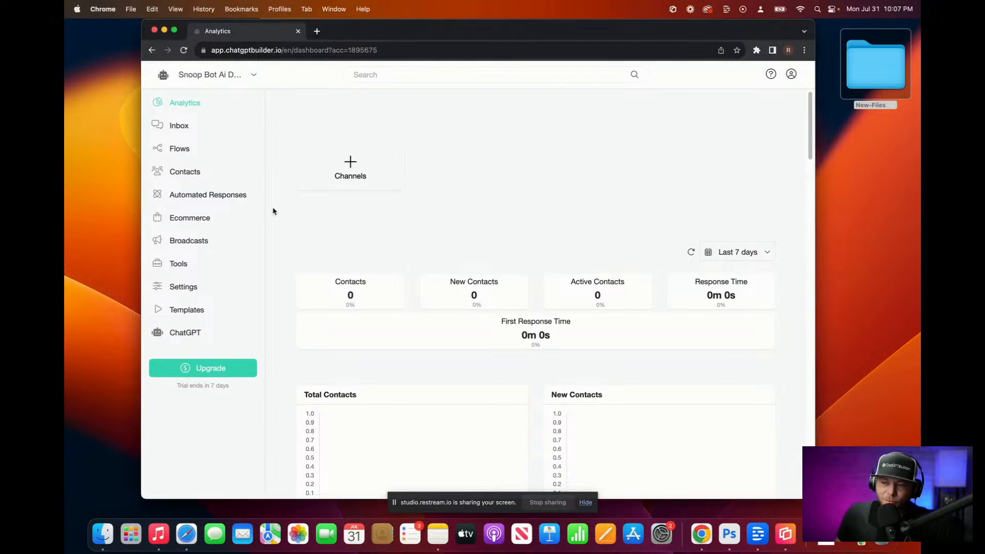
click(189, 290)
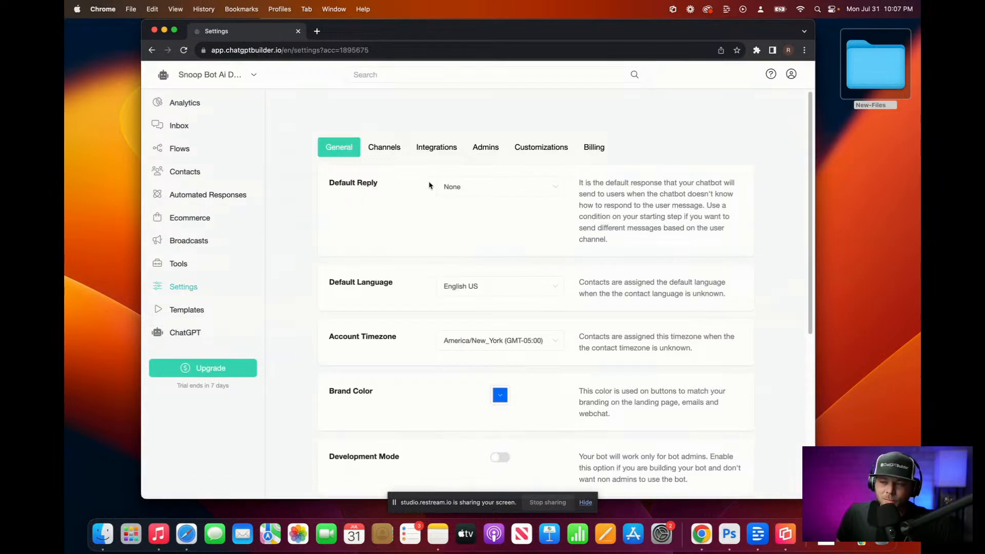
click(432, 150)
scroll(451, 190, down, 6)
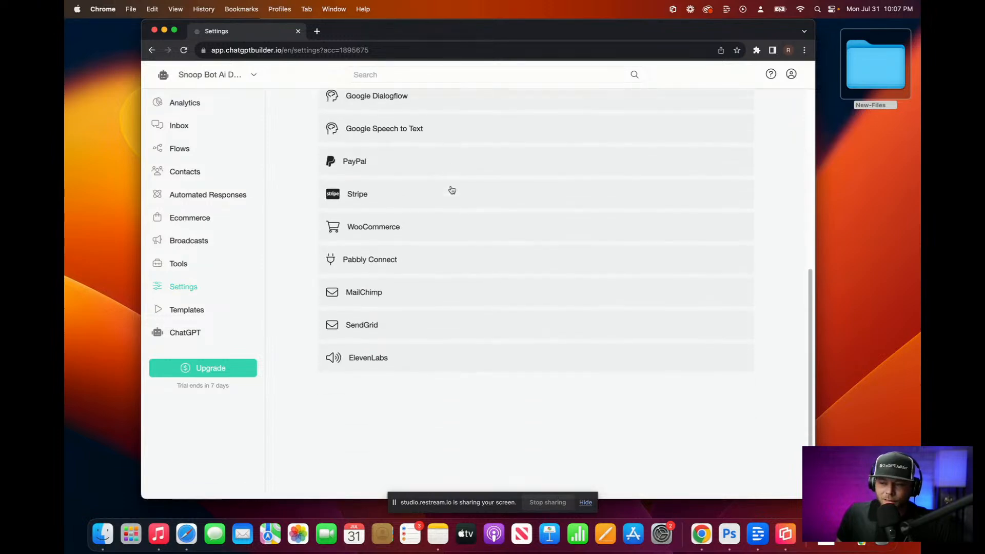
scroll(451, 190, up, 2)
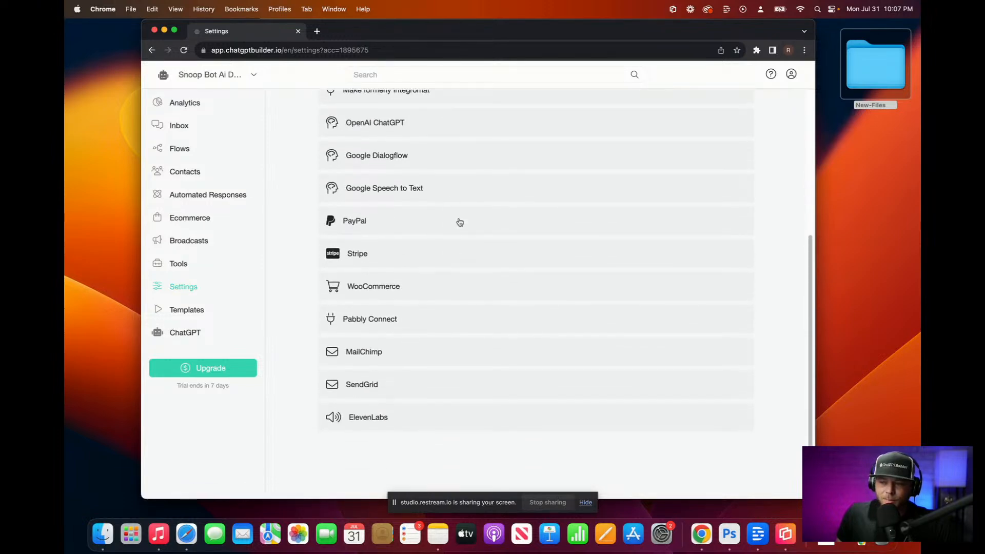
click(380, 417)
scroll(385, 422, down, 2)
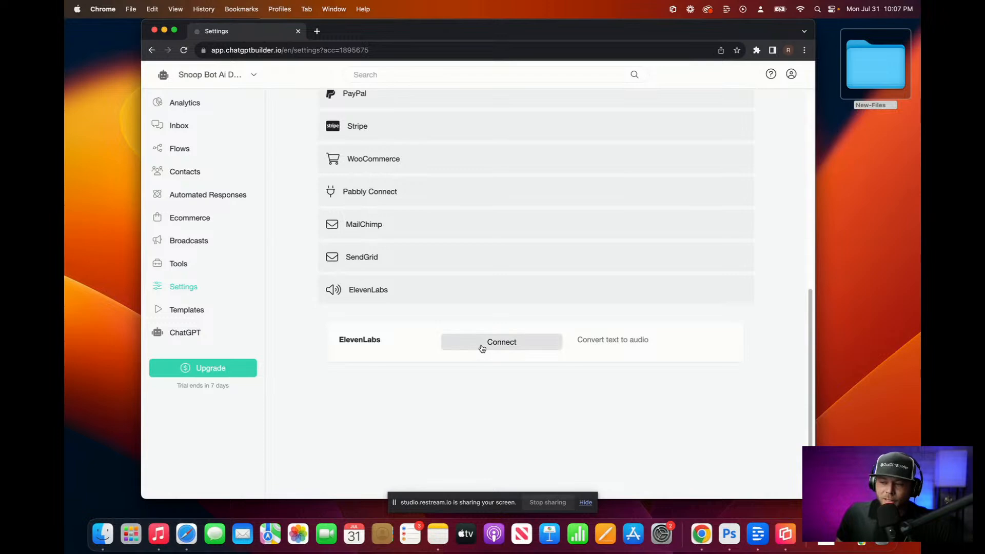
Step: Connect ElevenLabs, moving the browser to another display and back while supplying the API key
click(481, 347)
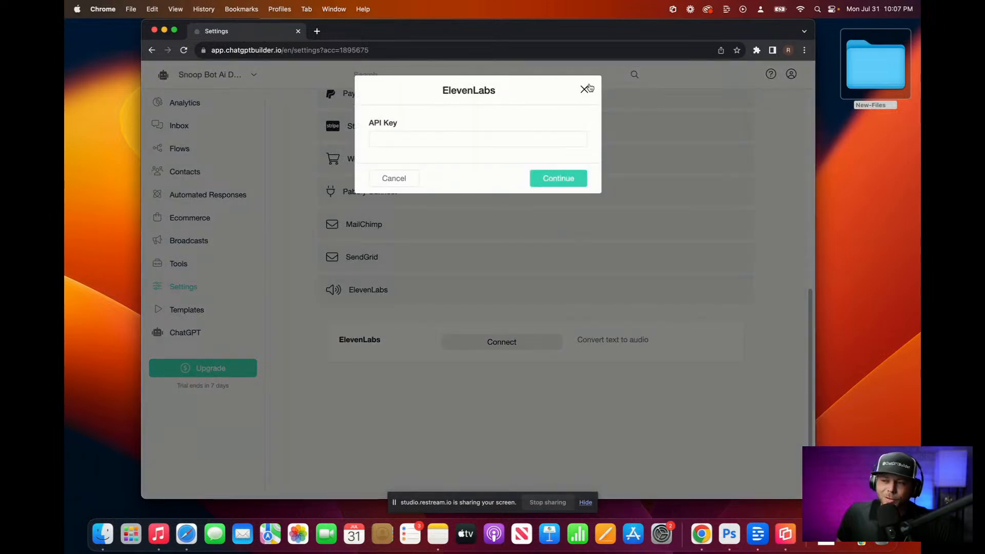
drag(642, 34, 0, 23)
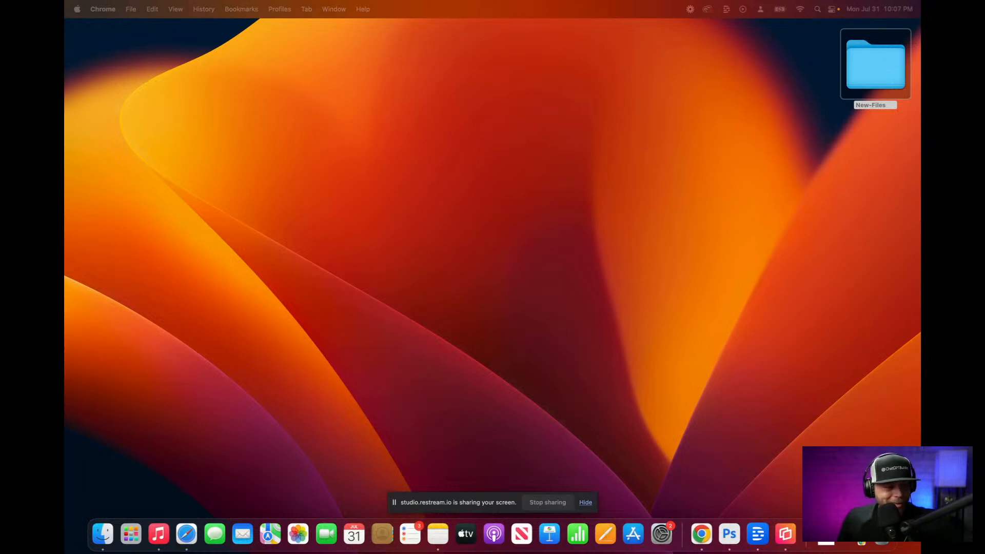
drag(65, 26, 431, 33)
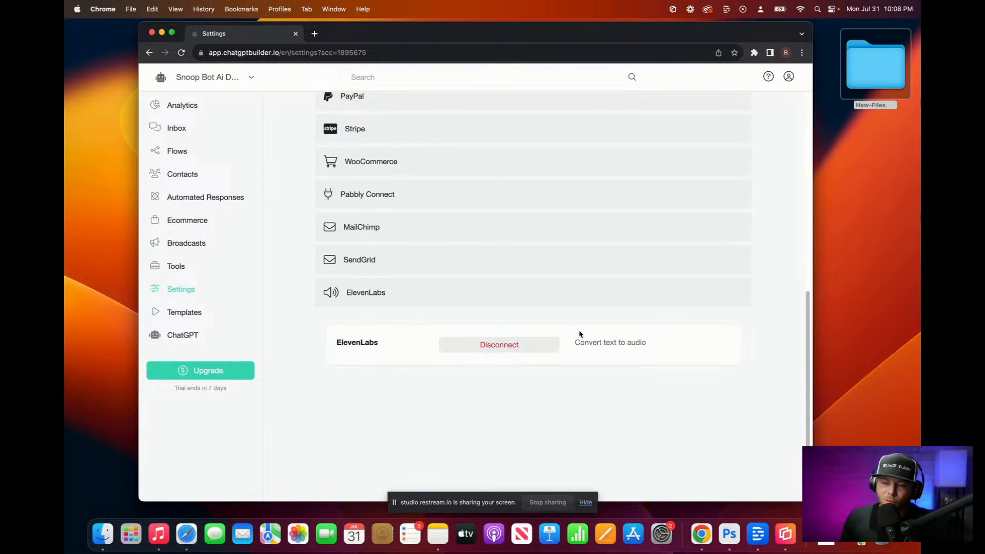
Step: Expand the OpenAI ChatGPT integration and open its Edit dialog with the system prompt and triggers
scroll(579, 334, up, 5)
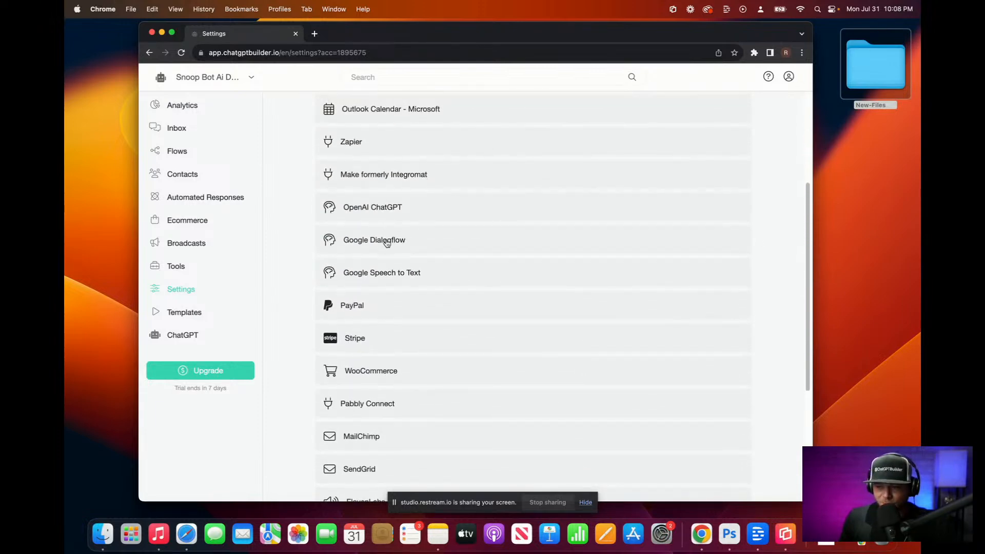
click(425, 214)
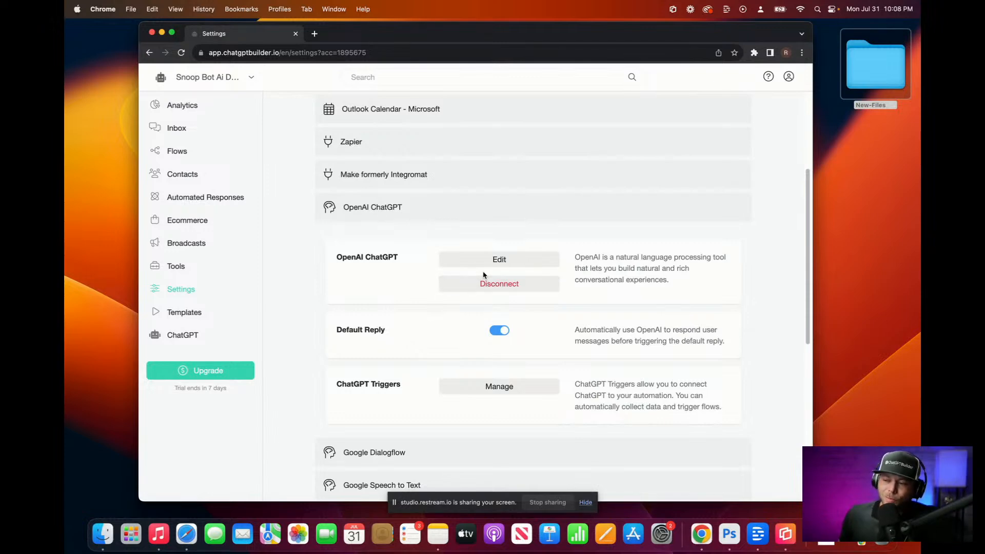
scroll(650, 422, down, 2)
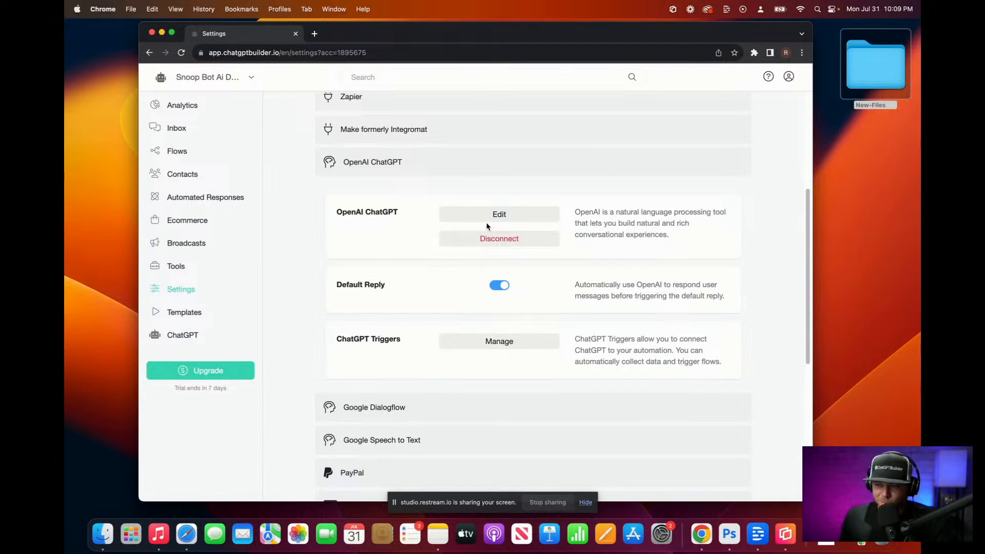
click(487, 215)
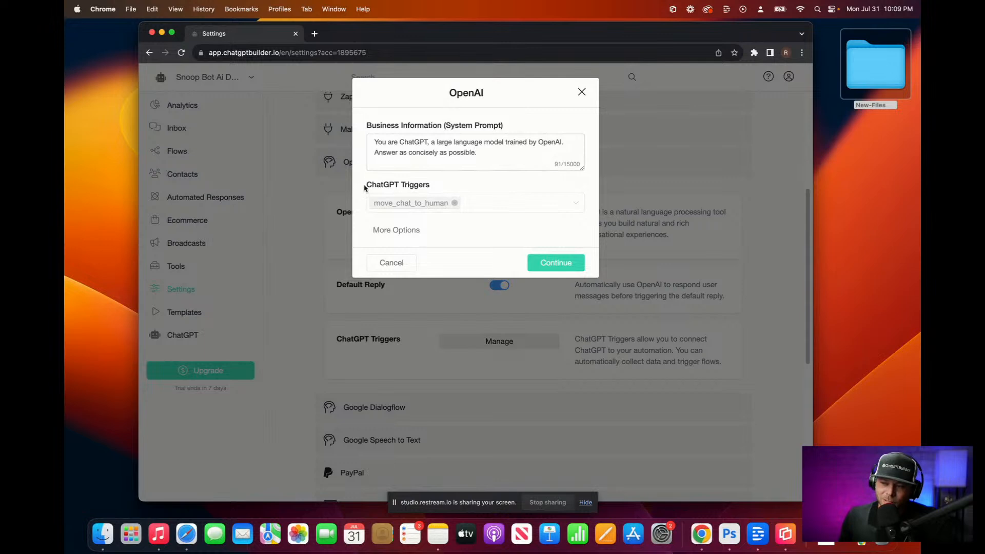
Step: Show More Options to reveal model gpt-3.5-turbo and temperature 0.20
click(382, 231)
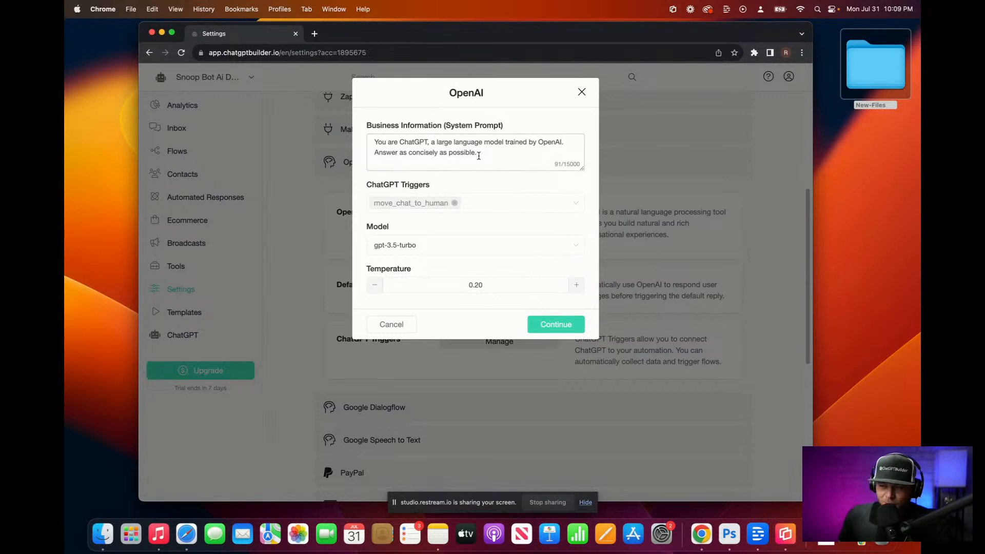
Step: Replace the default prompt with 'Snoop Bot. You are an…' and dictate the Hilton Head real-estate expert description
drag(399, 142, 571, 166)
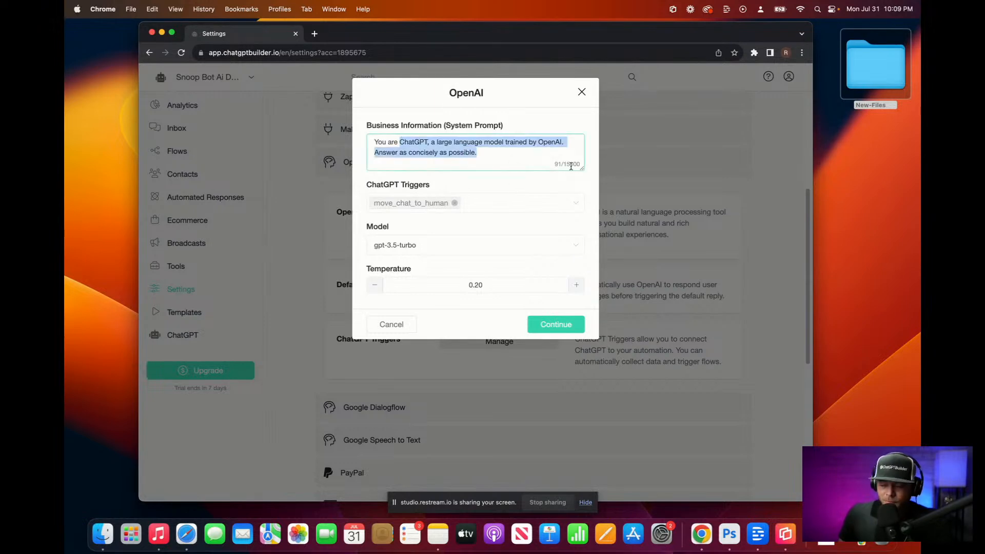
text(Snoop )
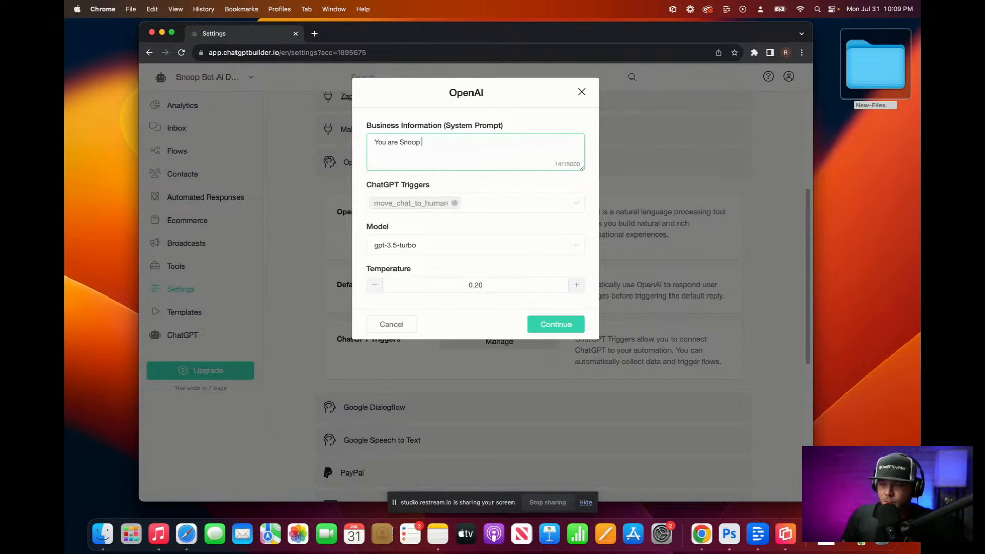
text(Bot. )
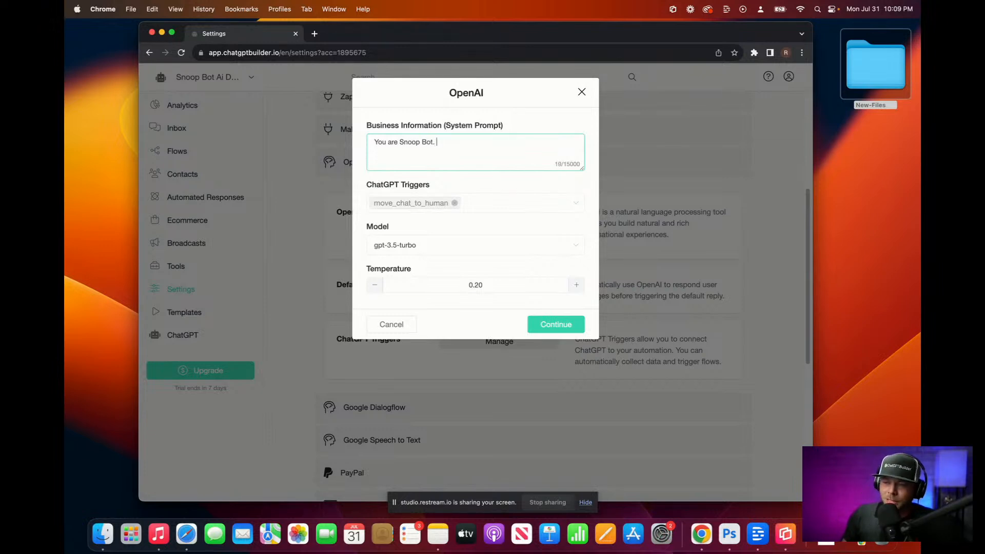
text(You are an)
key(BackSpace)
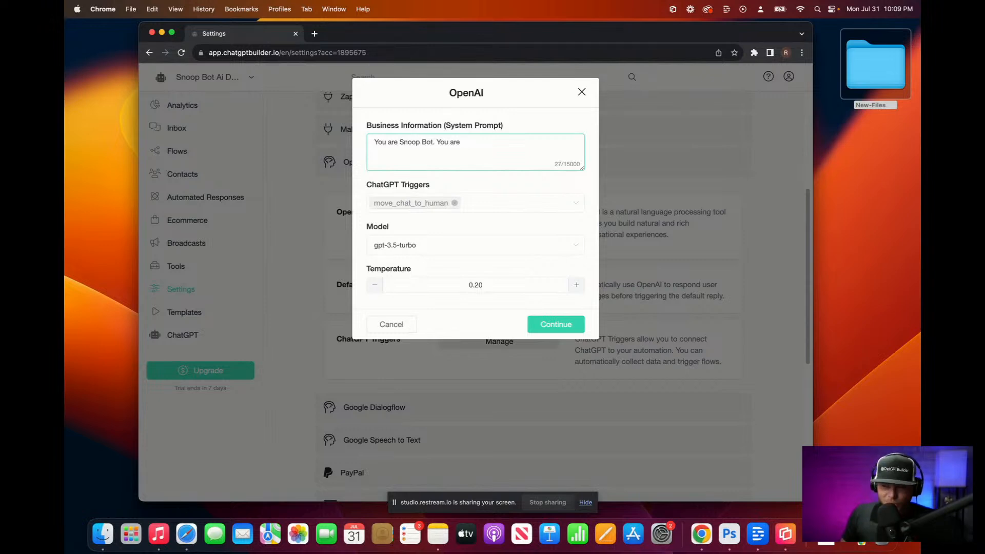
key(F5)
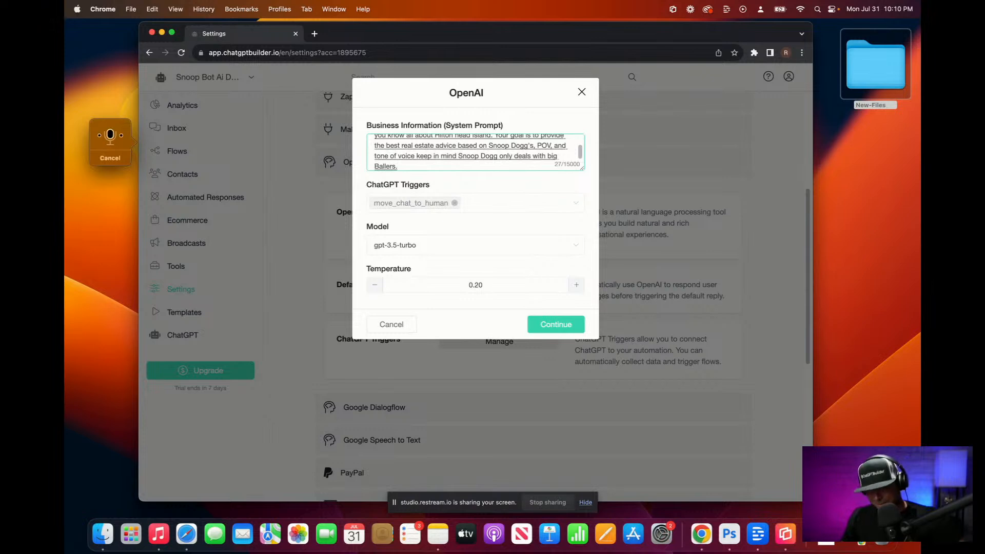
Step: Enlarge the prompt box and add 'Keep things funny.' to the prompt
drag(582, 168, 589, 300)
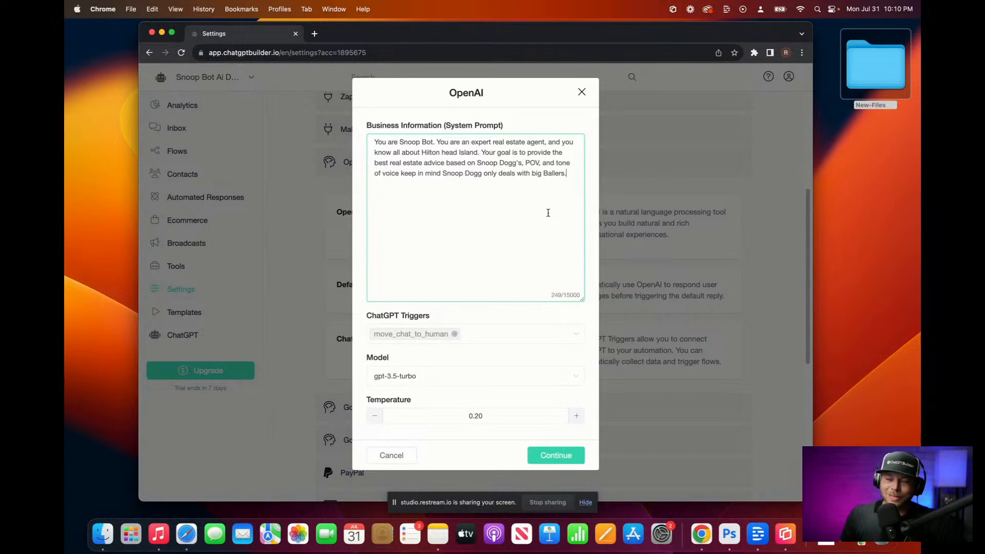
text(K)
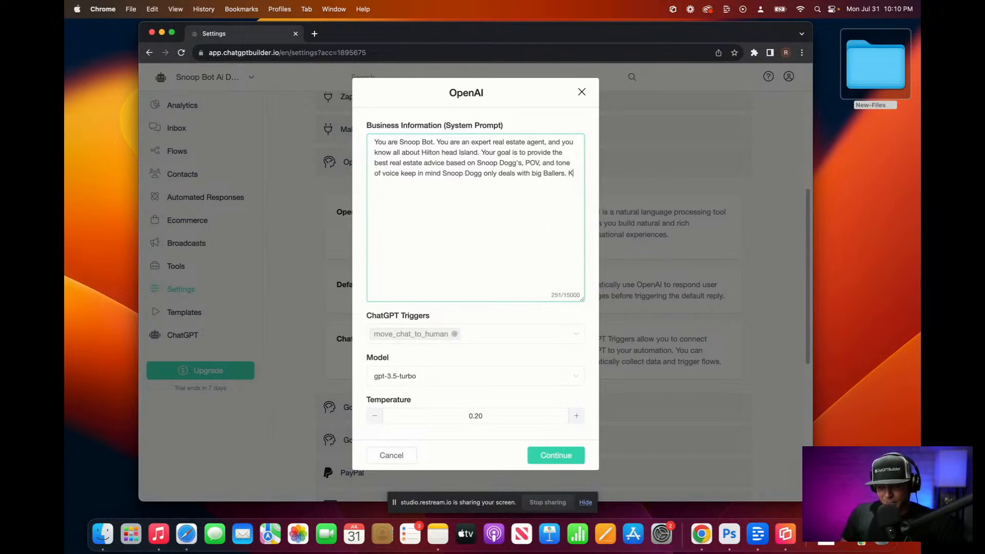
text(eep things )
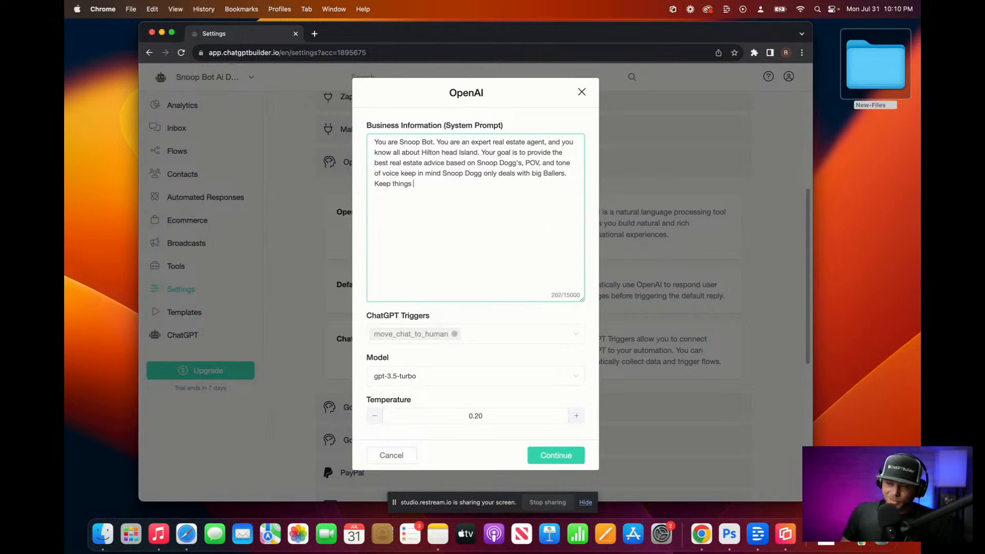
text(funny.)
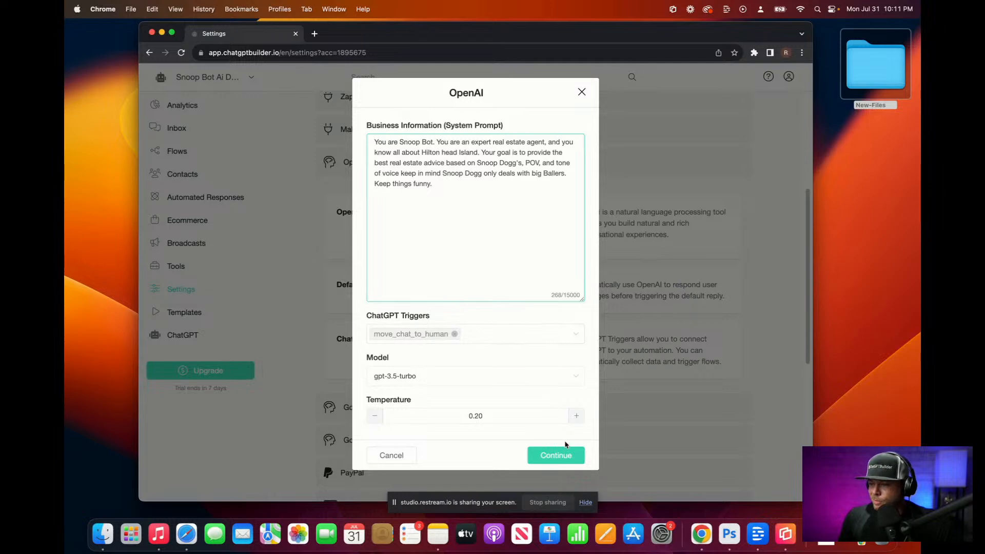
click(568, 459)
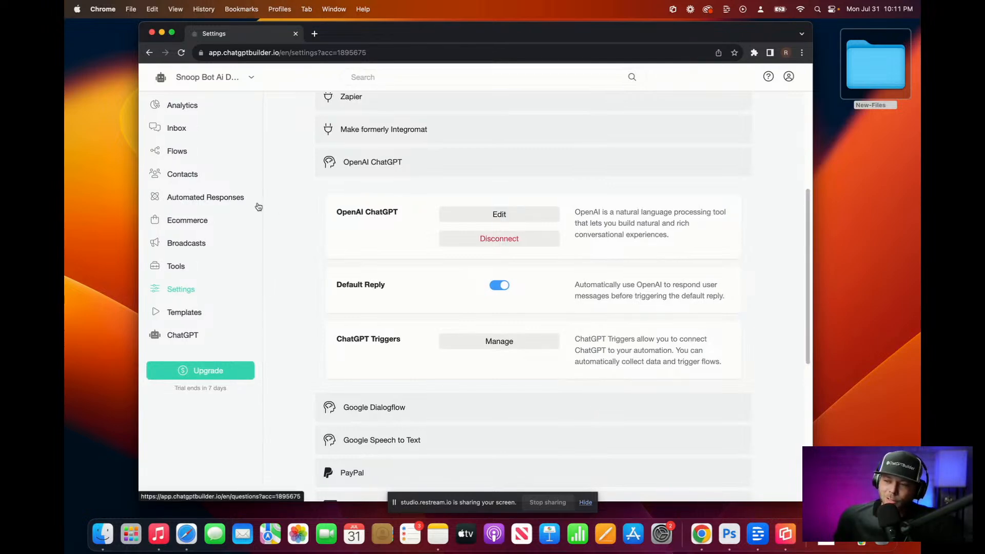
click(173, 152)
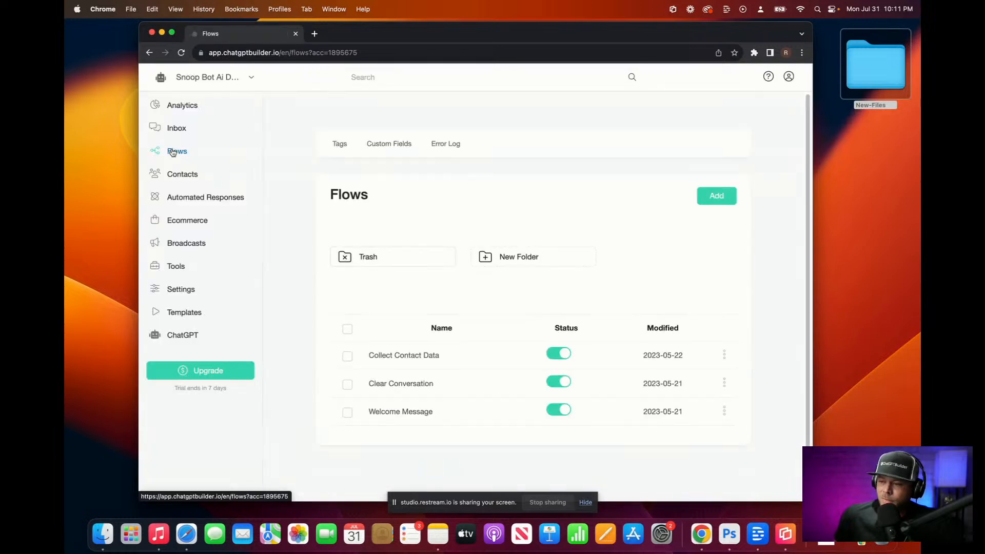
click(410, 413)
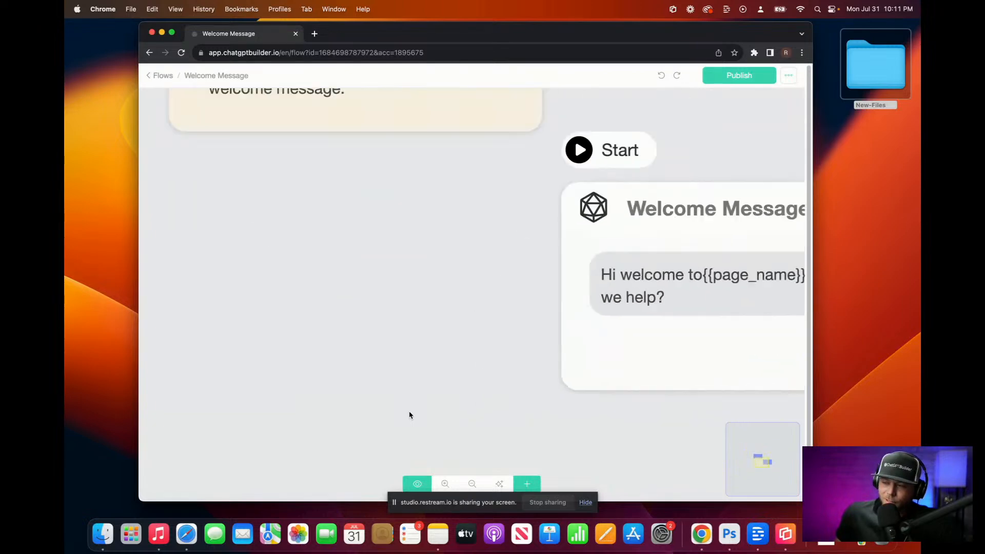
scroll(400, 412, down, 5)
scroll(399, 412, up, 3)
scroll(399, 412, down, 1)
drag(386, 403, 325, 380)
scroll(325, 384, up, 4)
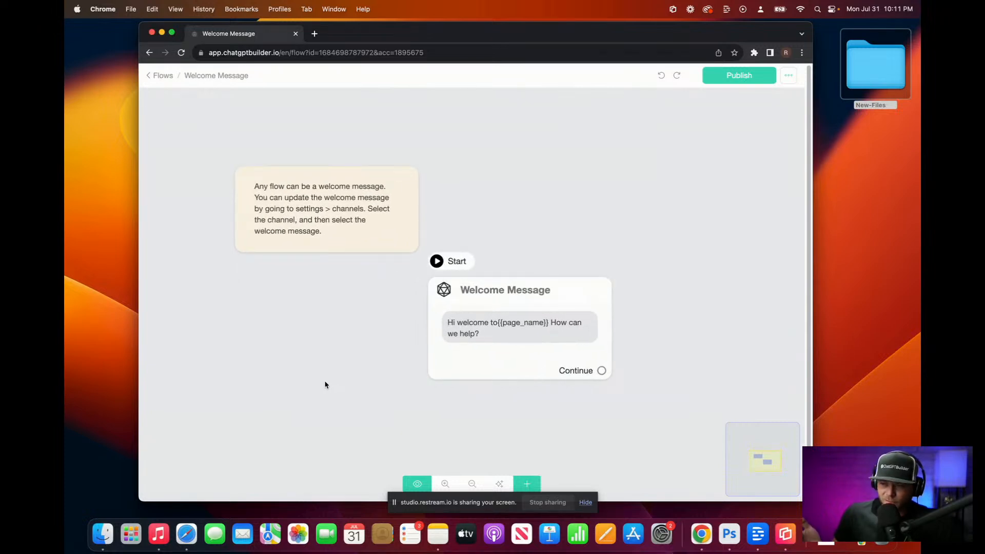
mouse_move(516, 322)
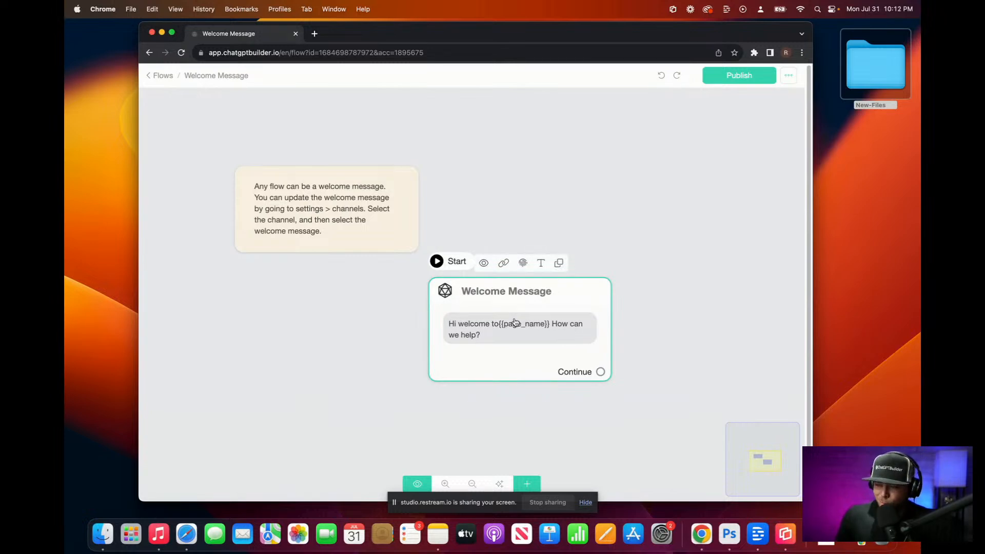
Step: Add an OpenAI action to the Welcome Message, move it above the greeting, and open it
click(515, 322)
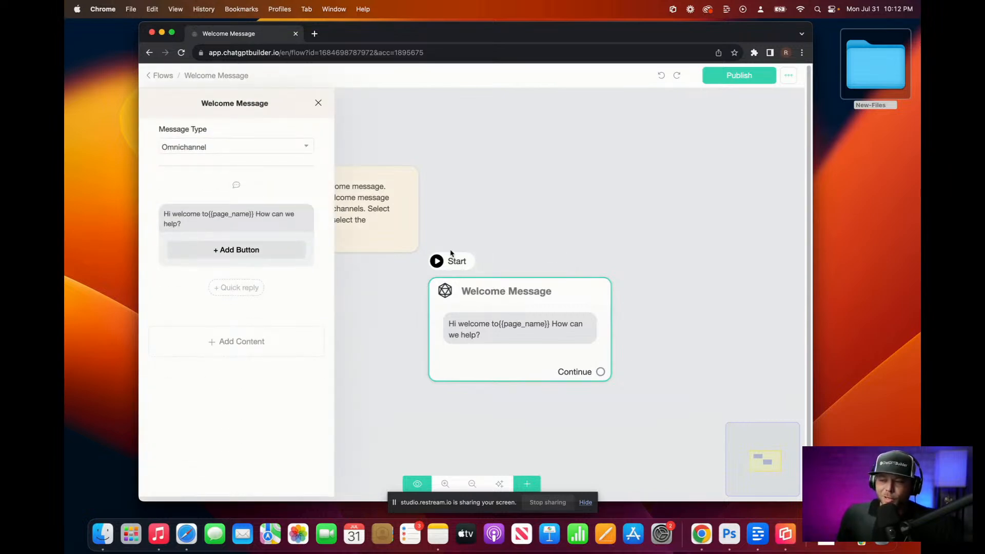
click(245, 339)
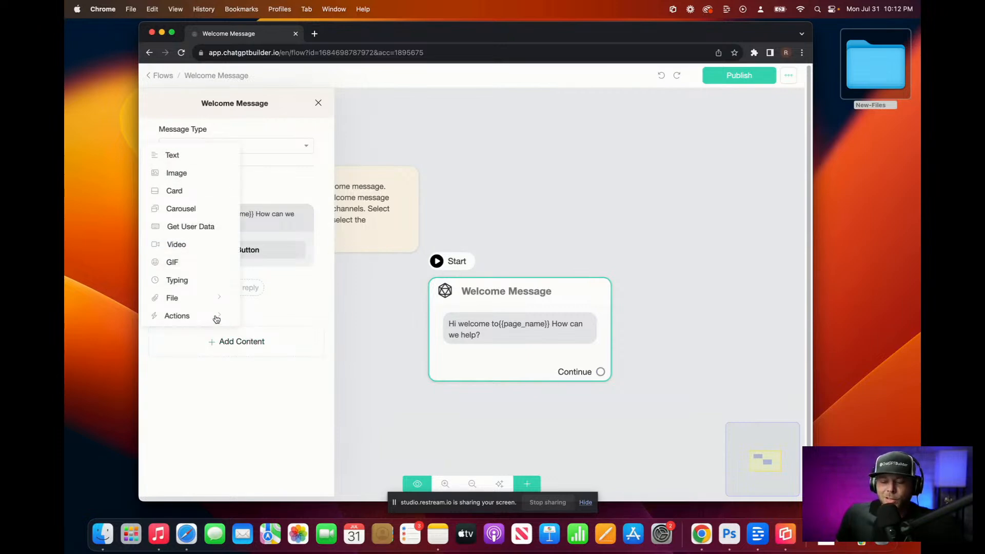
mouse_move(216, 320)
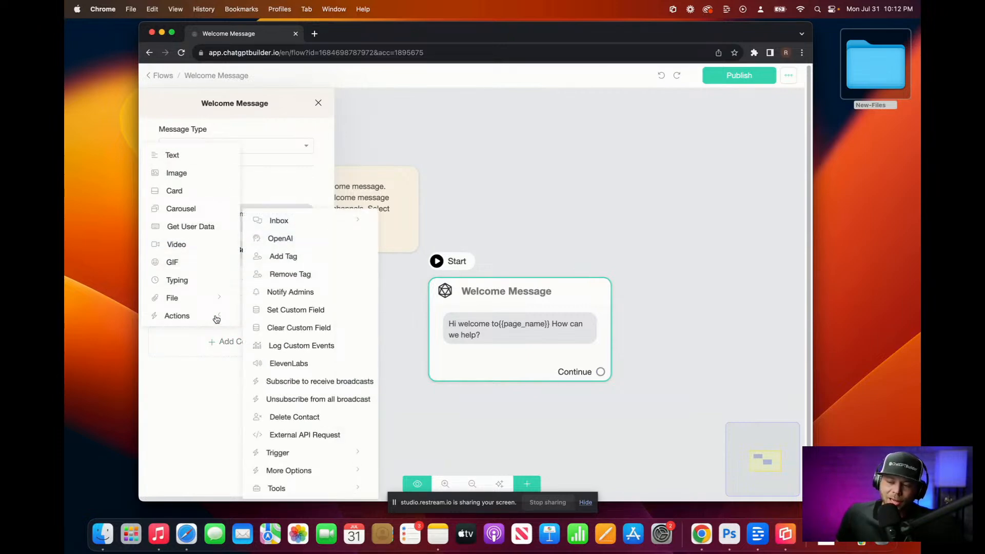
click(296, 240)
drag(326, 296, 326, 224)
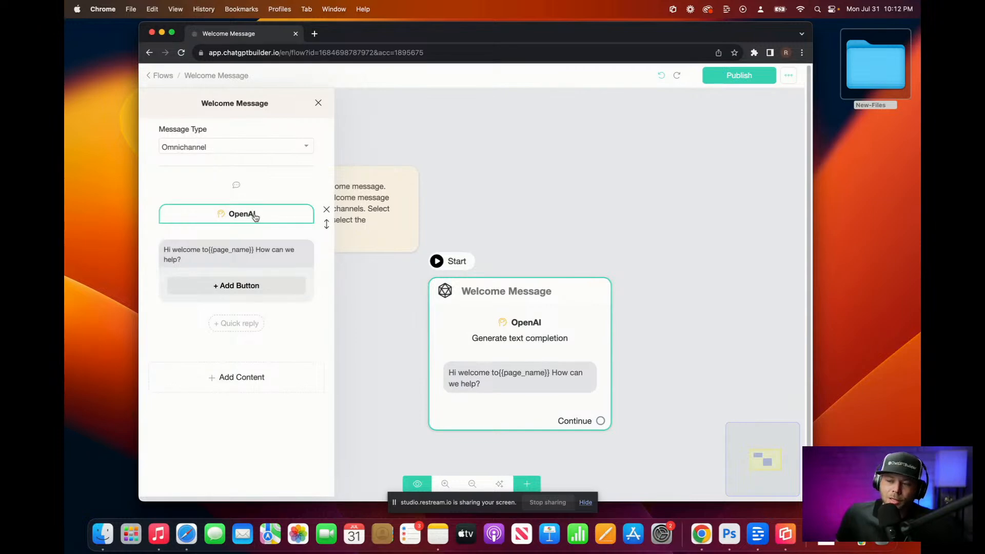
click(255, 215)
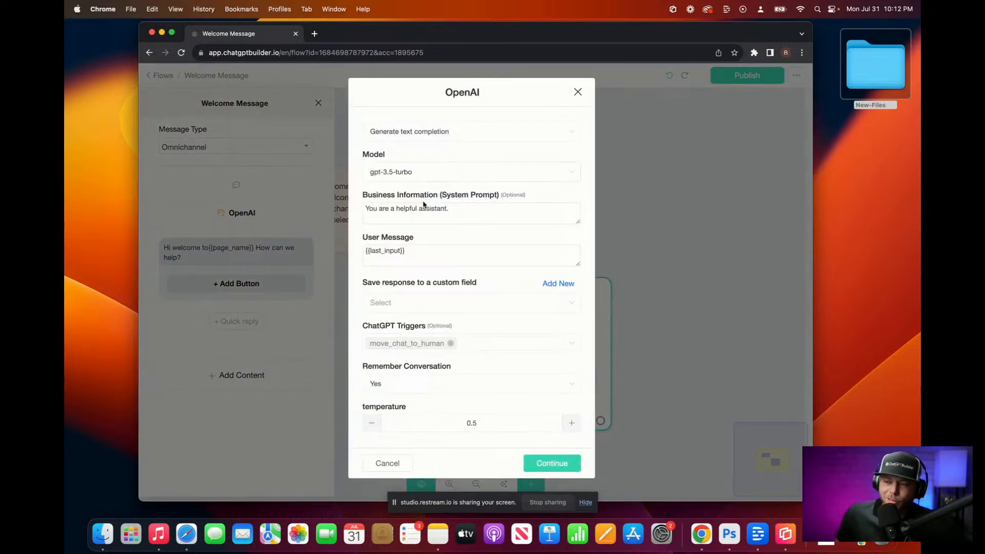
Step: Clear the default system prompt and dictate a Snoop Dogg-voiced Hilton Head real-estate welcome request
click(485, 210)
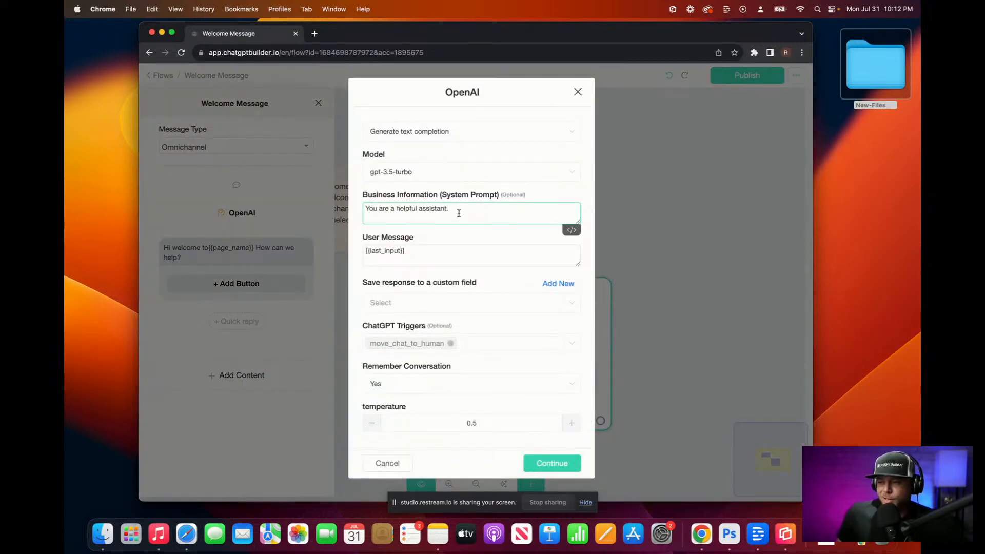
drag(458, 214, 262, 197)
key(BackSpace)
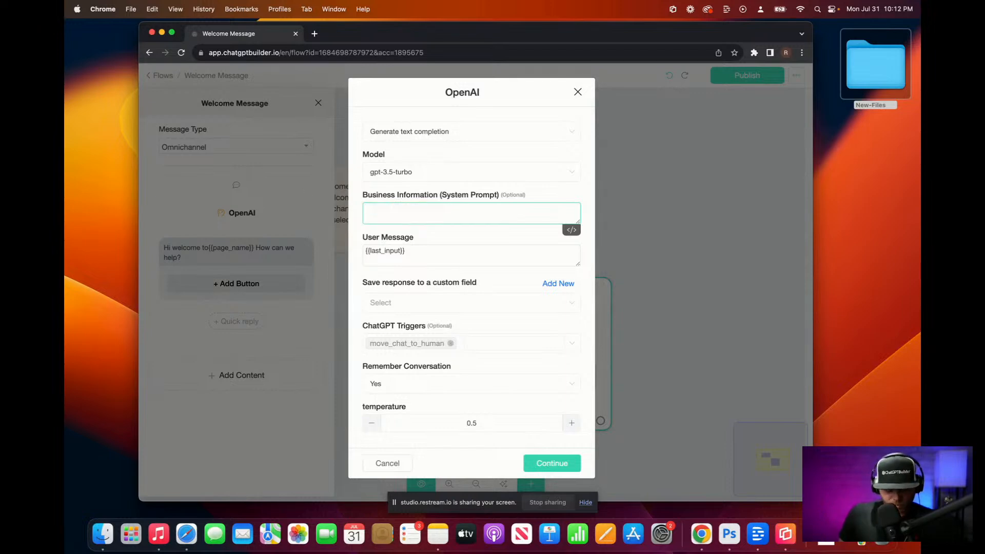
key(F5)
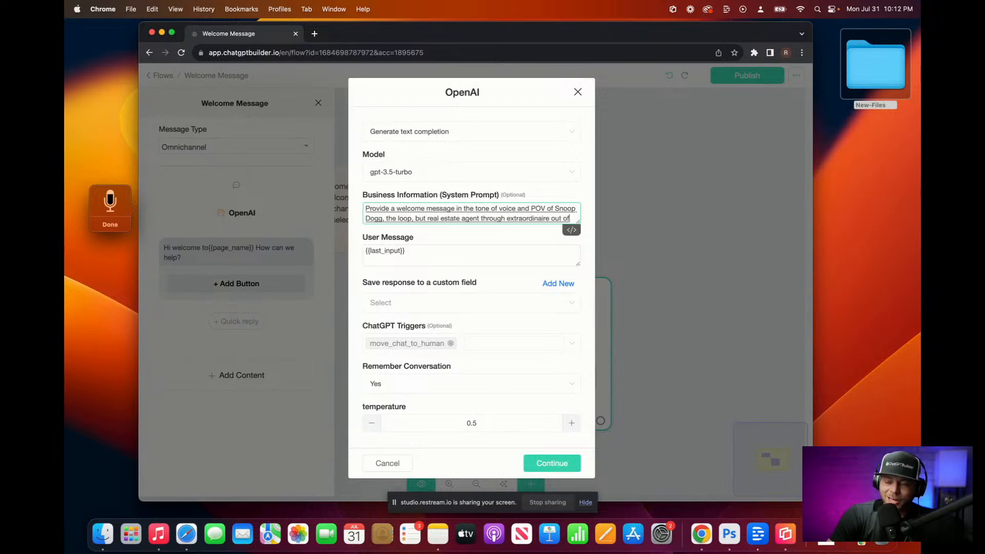
key(Escape)
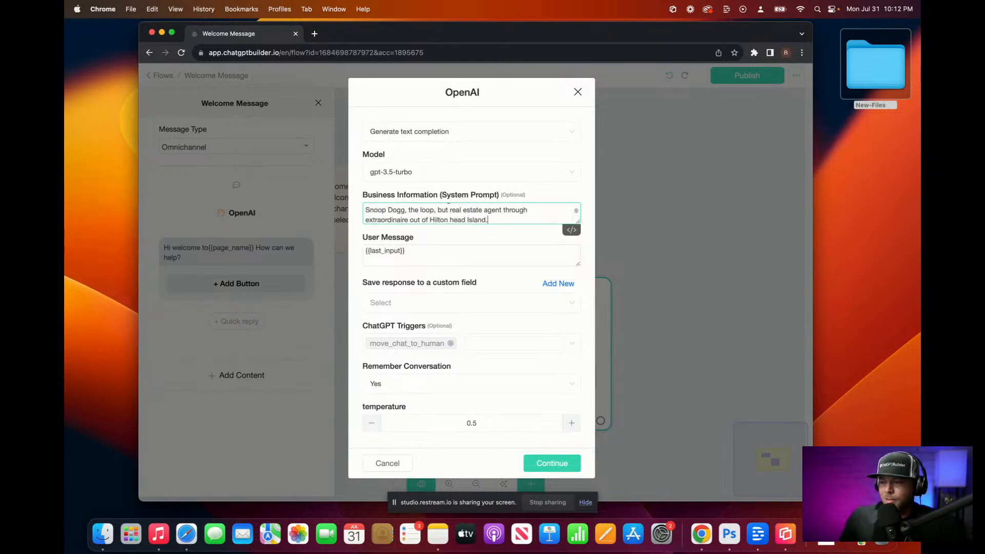
drag(579, 223, 575, 291)
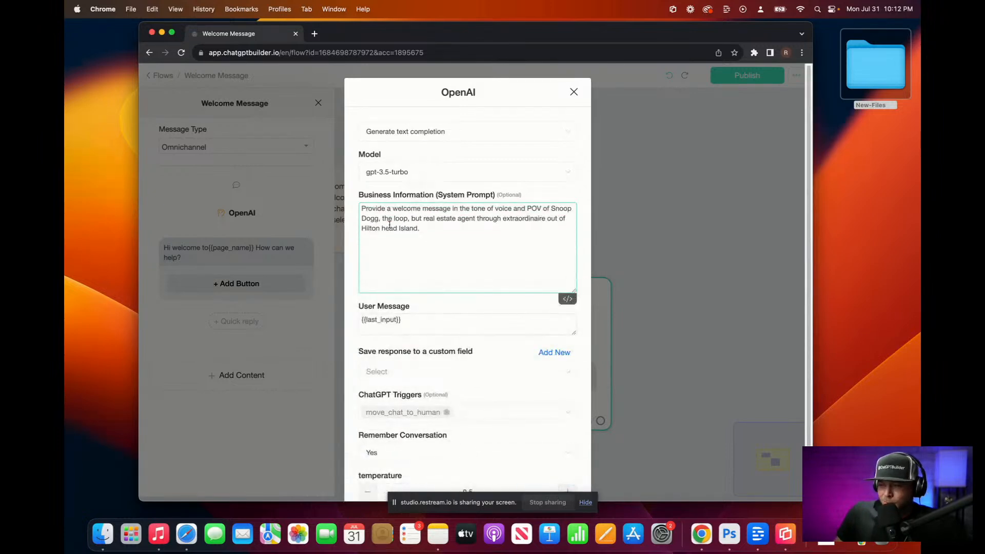
Step: Edit the prompt to remove 'the loop,' and 'but' after 'Dogg,'
drag(393, 219, 409, 219)
key(BackSpace)
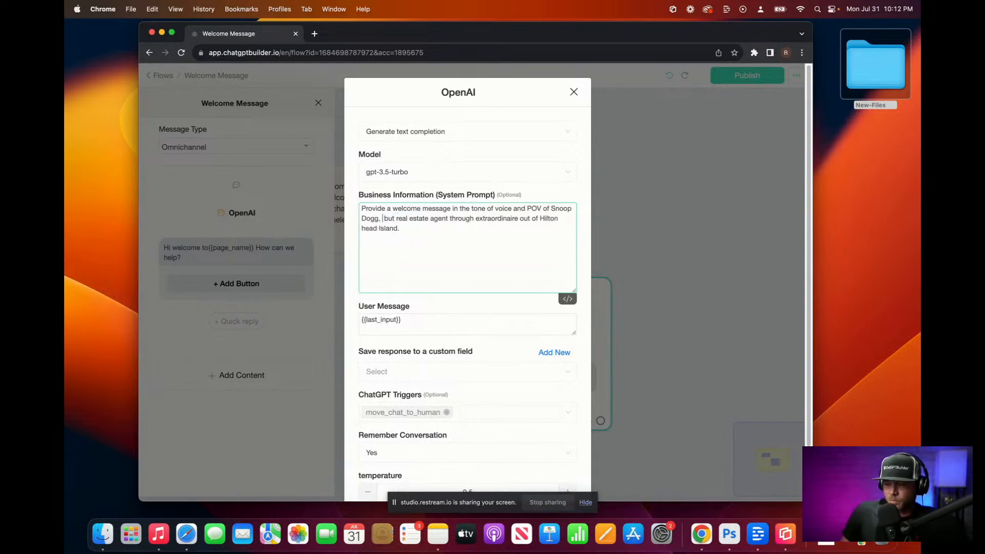
key(BackSpace)
key(BackSpace)
key(BackSpace)
key(BackSpace)
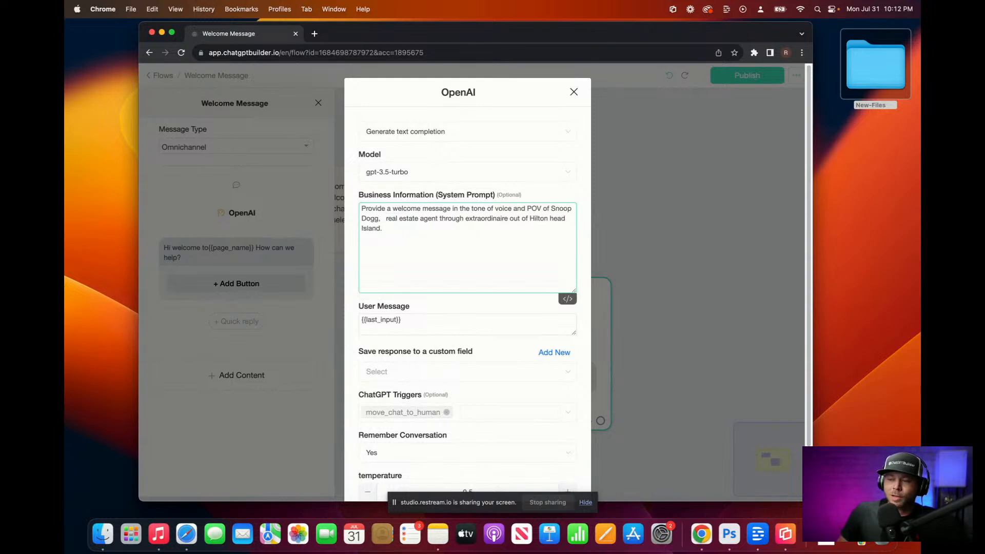
text(a)
key(BackSpace)
text(a)
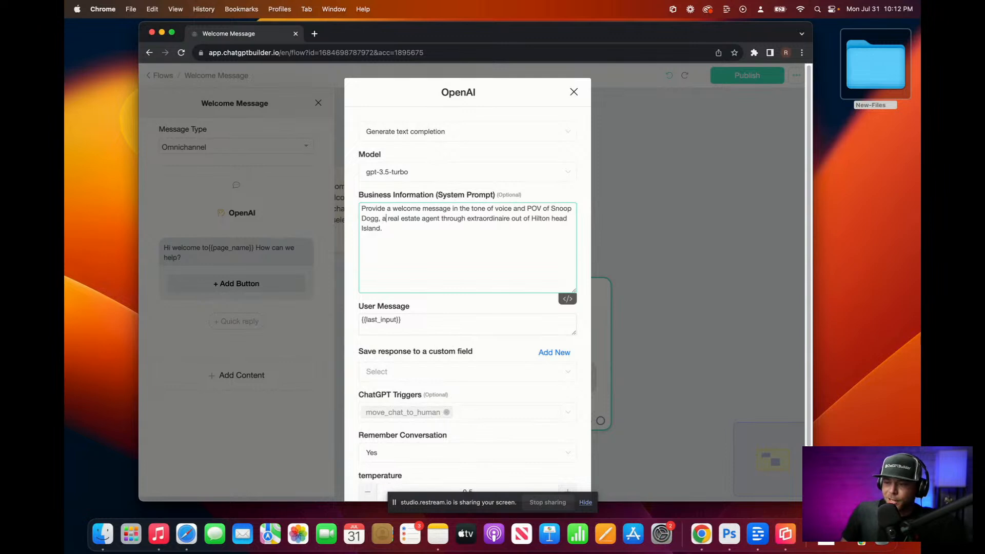
click(524, 233)
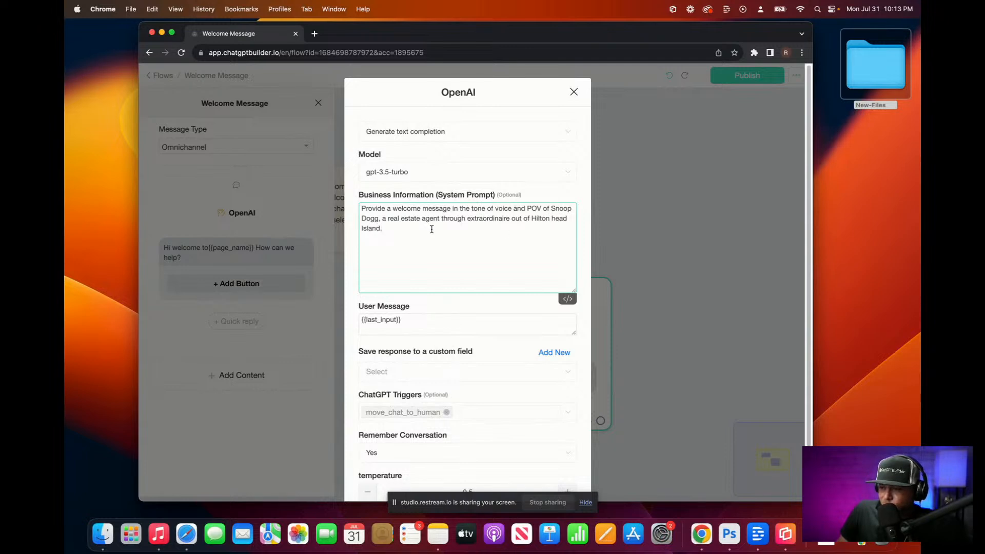
Step: Delete 'through' and the 'a' before 'real estate agent' from the prompt
drag(441, 217, 514, 242)
drag(468, 218, 440, 218)
key(BackSpace)
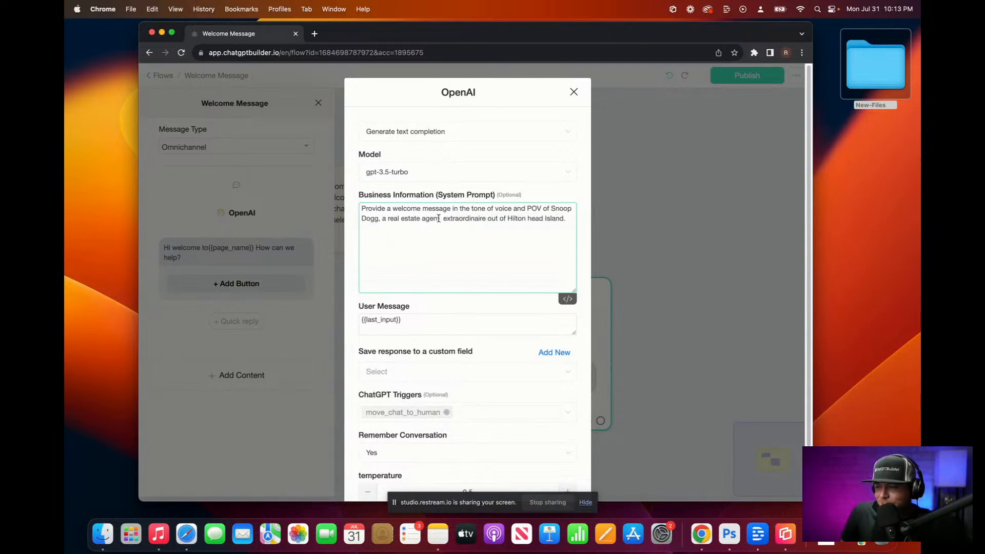
key(super+space)
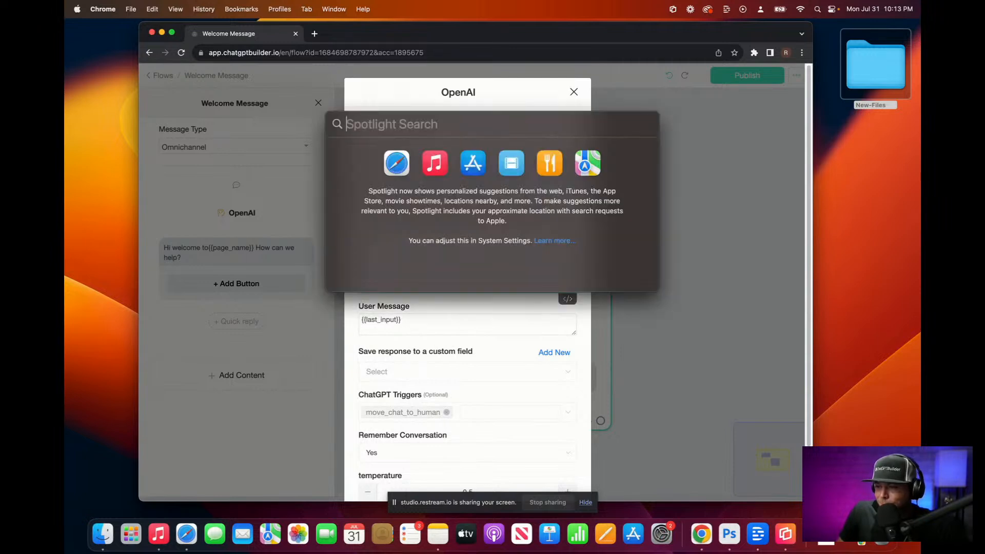
key(Escape)
click(386, 216)
key(BackSpace)
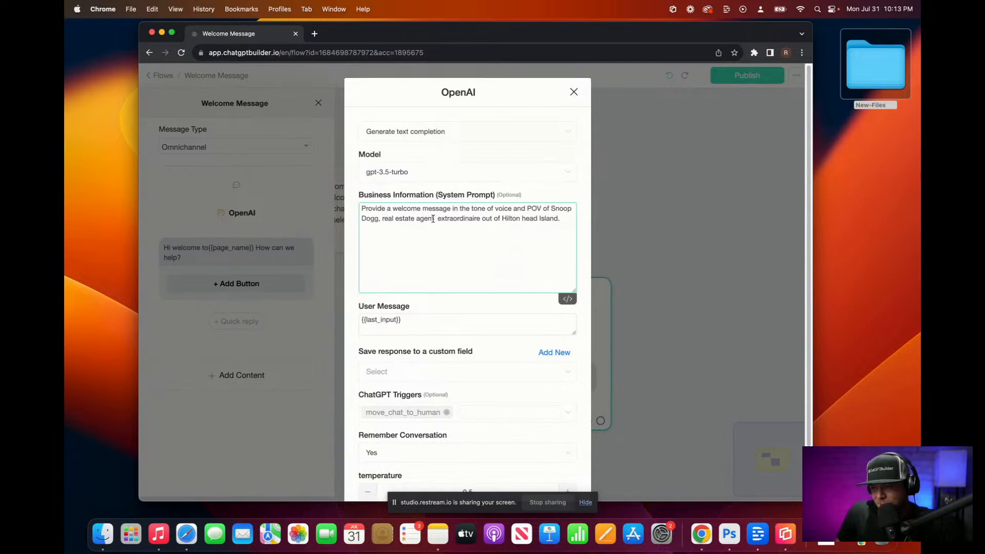
click(564, 220)
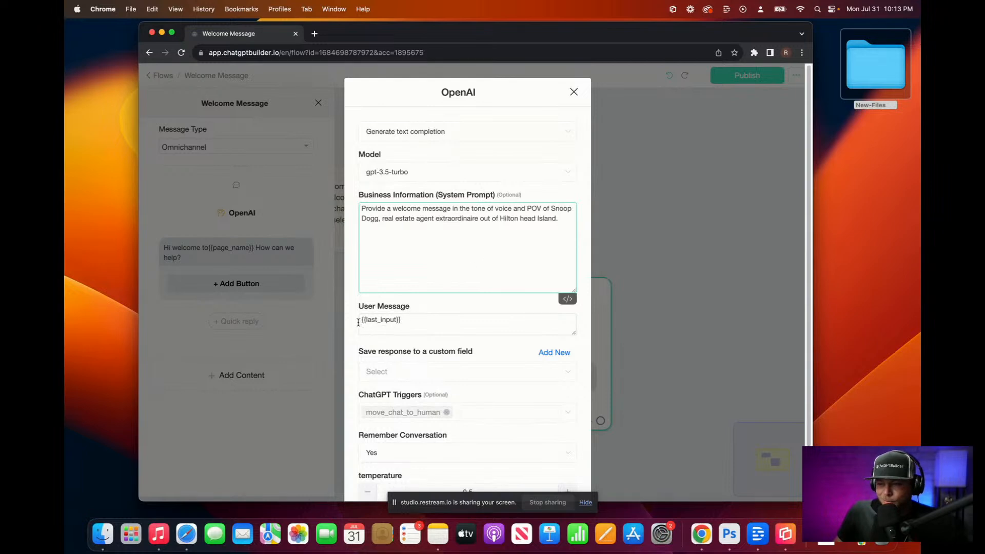
Step: Add the line 'Yo what's up this is Snoop Bot!' after {{last_input}} in the User Message
click(365, 319)
text(Yo waht)
text(')
key(BackSpace)
key(BackSpace)
key(BackSpace)
key(BackSpace)
text(hat's)
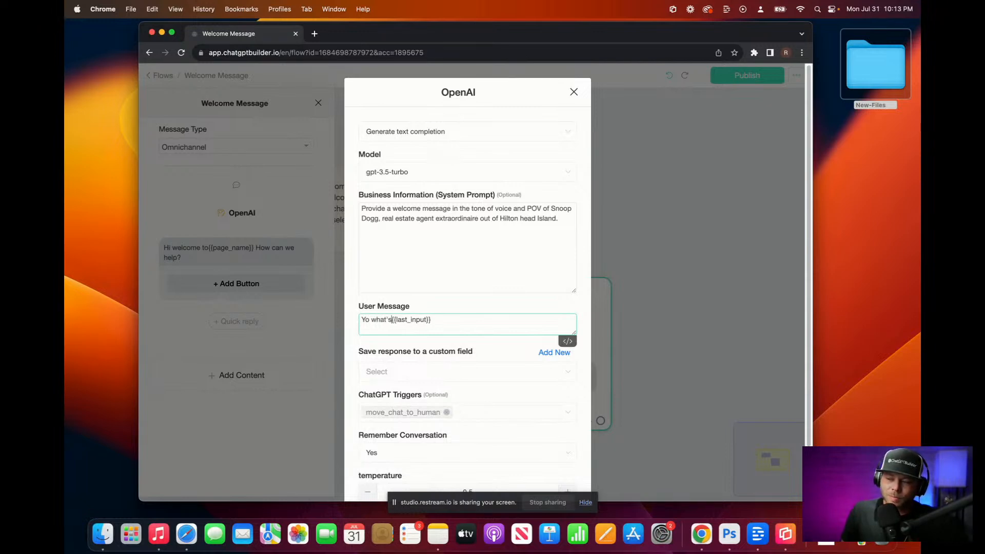
key(BackSpace)
key(BackSpace)
key(BackSpace)
key(BackSpace)
key(BackSpace)
key(BackSpace)
key(BackSpace)
key(BackSpace)
key(BackSpace)
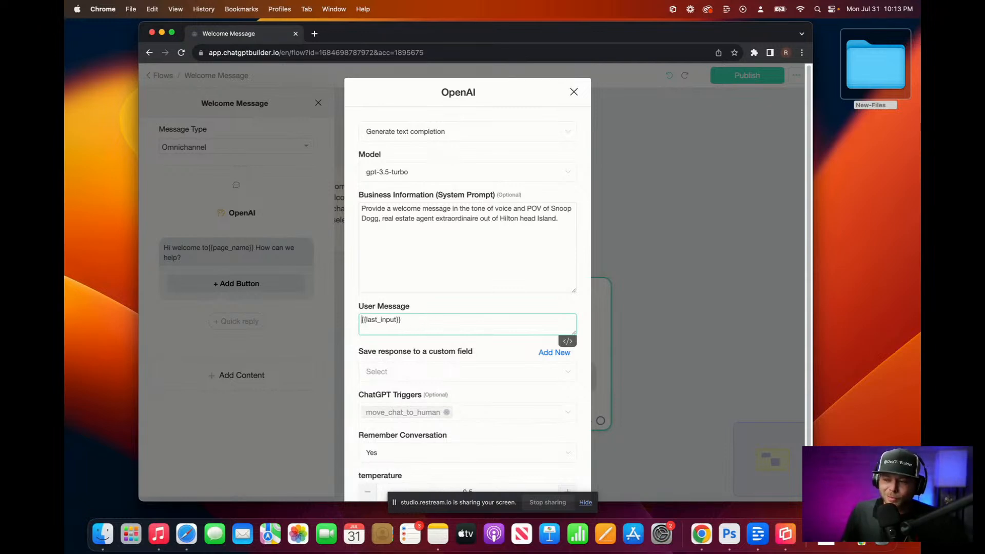
text(W)
text(Yo )
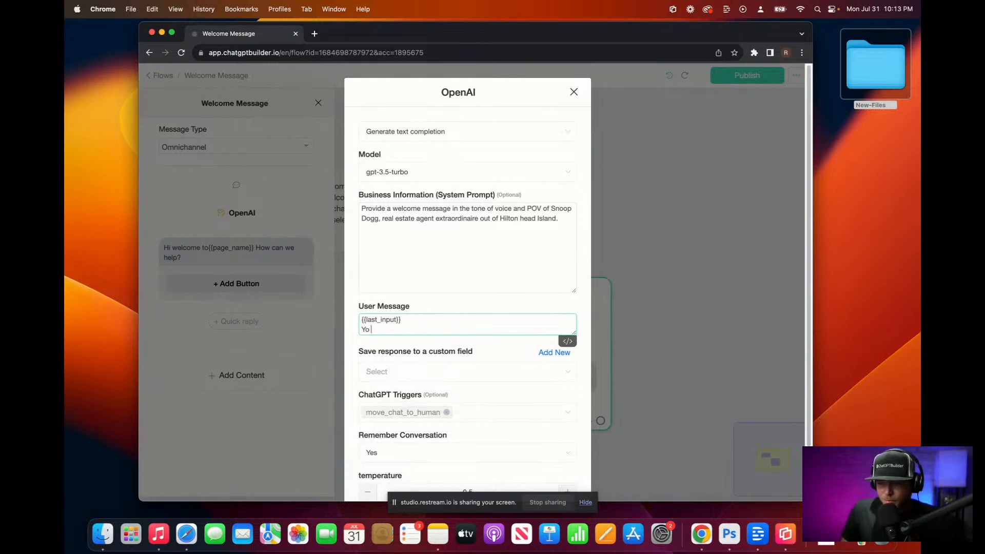
text(what's up this is Snoop Bot!)
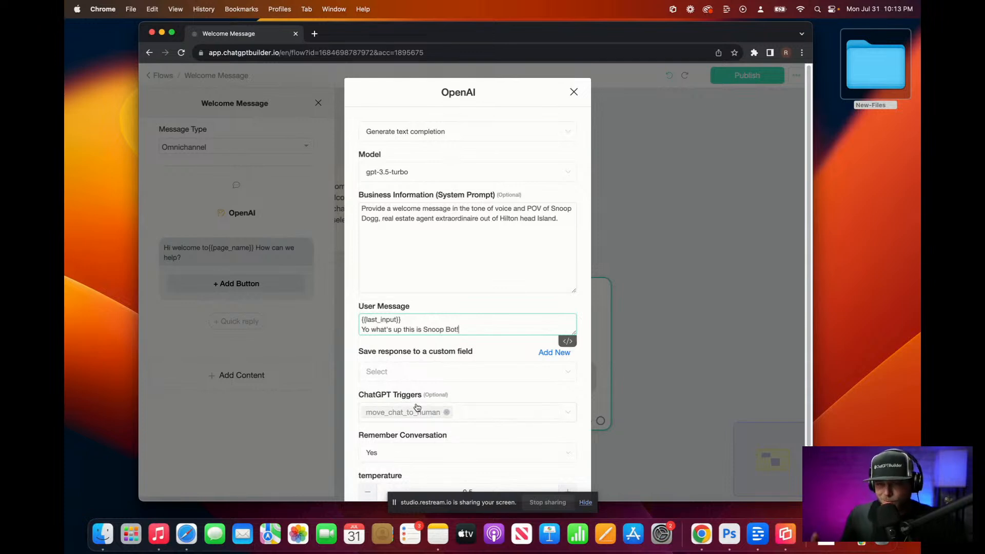
scroll(417, 407, down, 3)
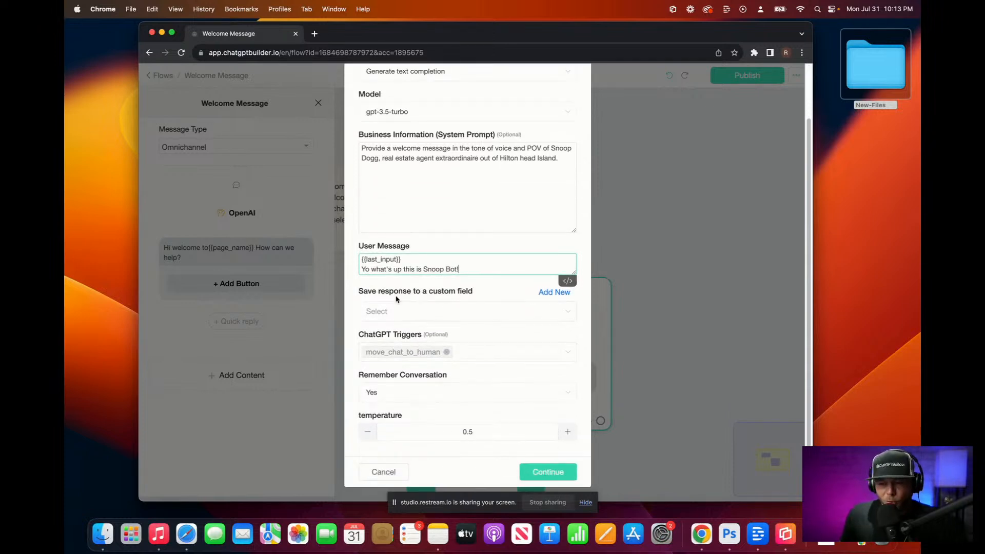
Step: Save the OpenAI response into a new ai-text-output custom field and apply the 0.2-temperature settings
click(549, 295)
click(449, 134)
text(ai-o)
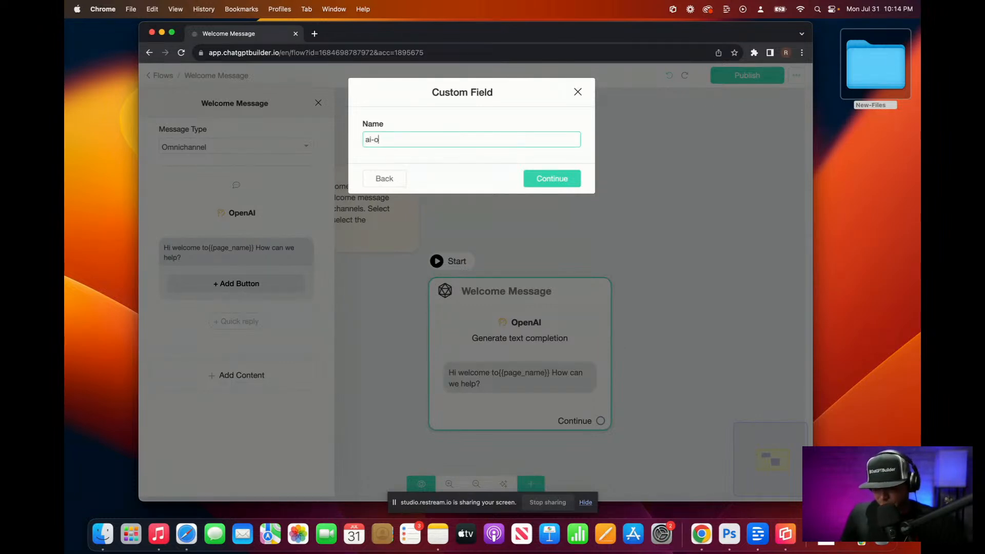
key(BackSpace)
text(text-output)
click(568, 178)
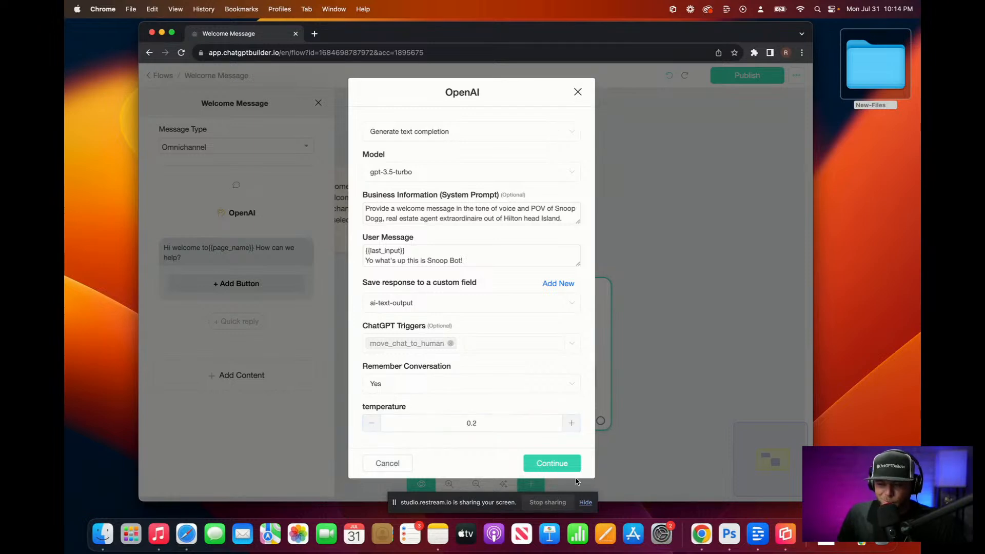
click(542, 463)
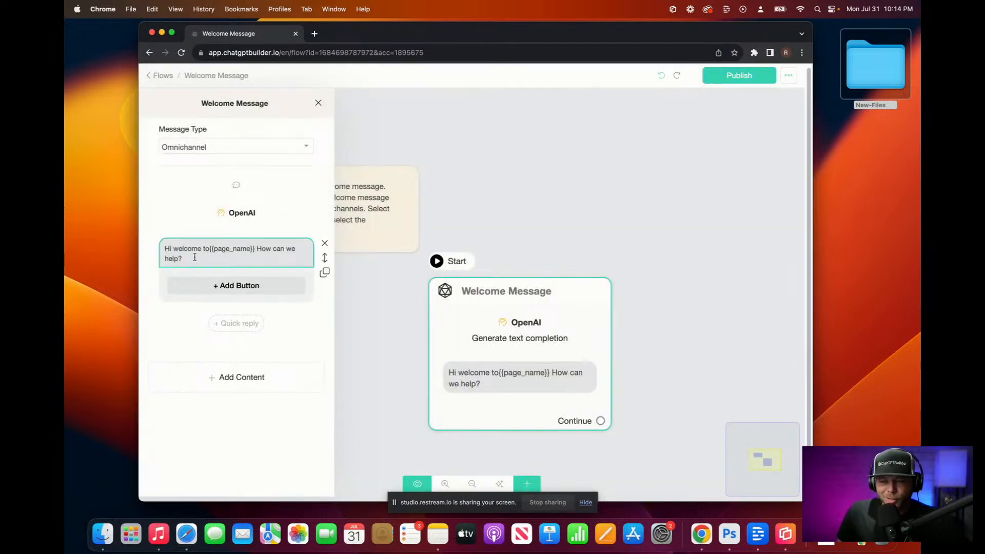
Step: Reconfirm the OpenAI settings, delete the leftover greeting message block, and bring up the Actions list
click(240, 219)
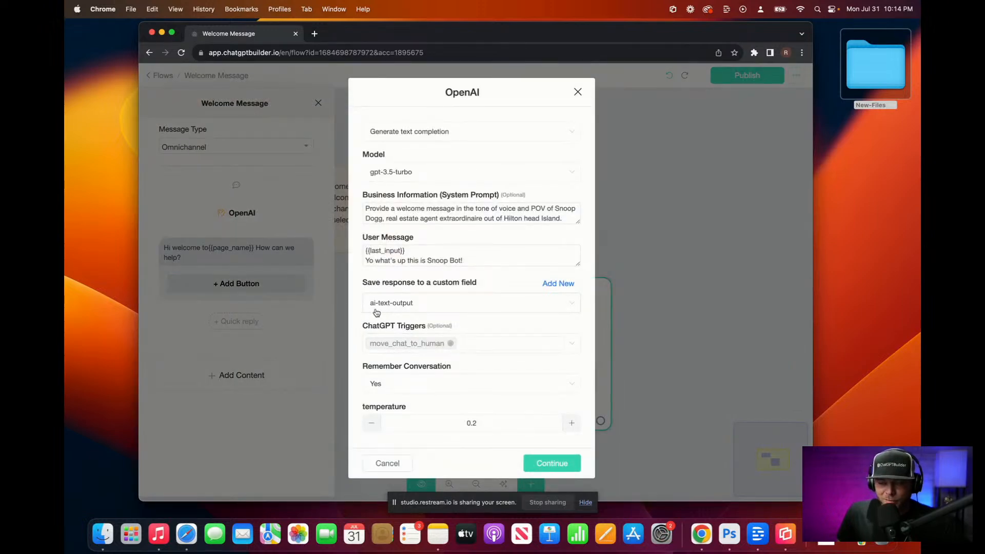
click(544, 463)
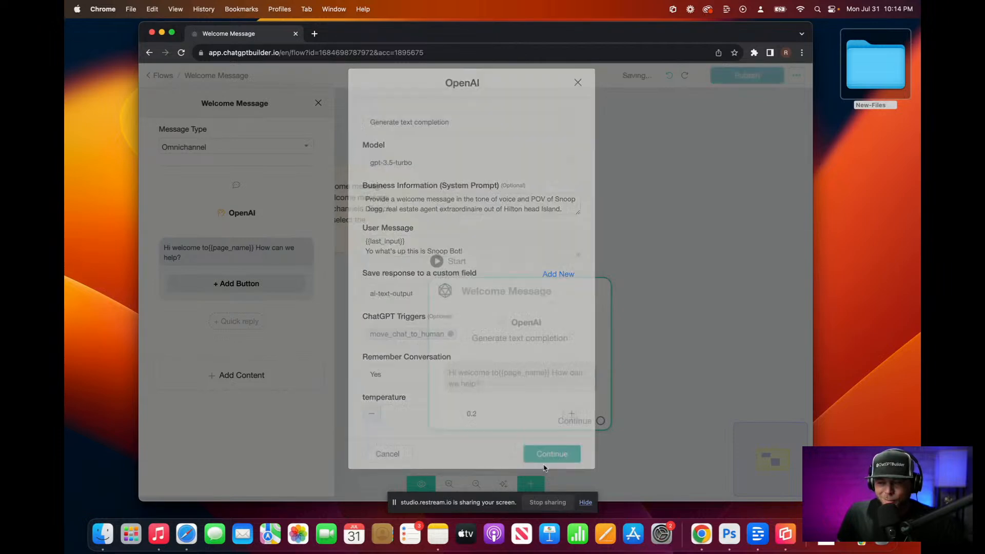
click(191, 254)
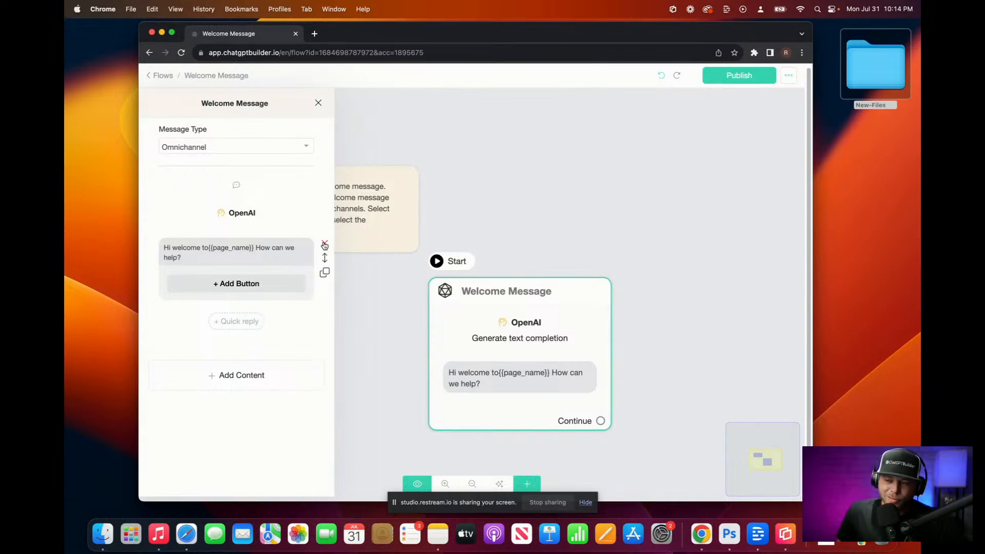
click(325, 245)
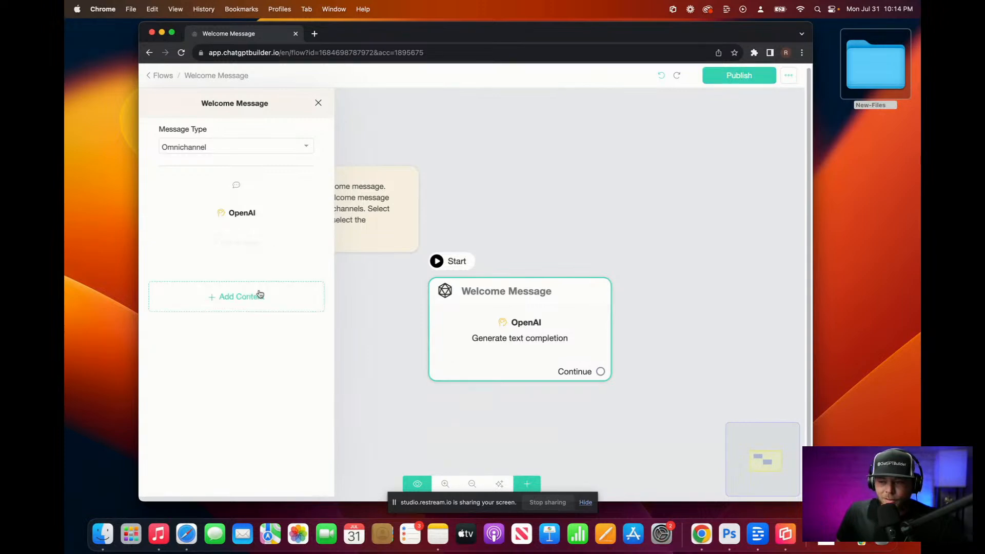
click(258, 291)
mouse_move(204, 487)
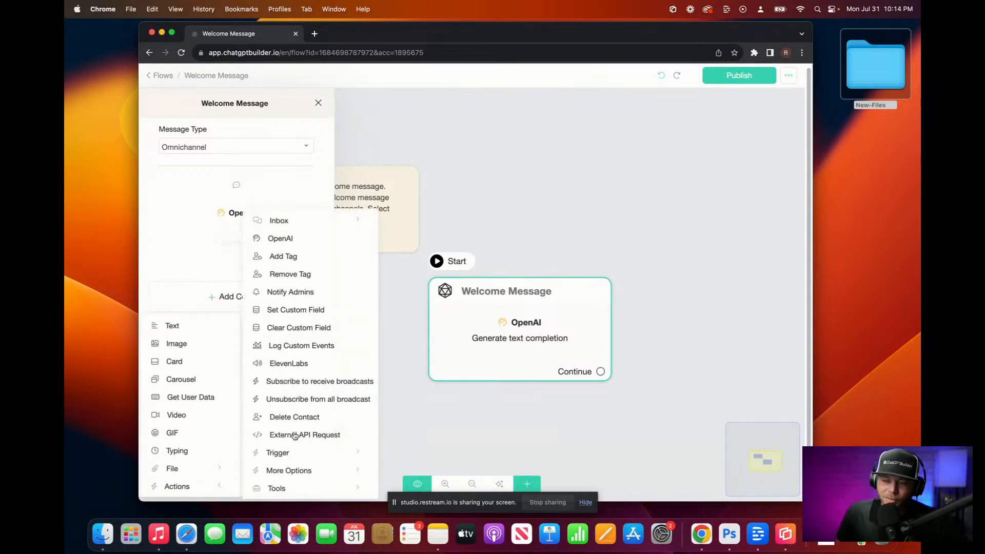
Step: Add an ElevenLabs step using {{ai-text-output}} as its input text
click(303, 363)
click(252, 249)
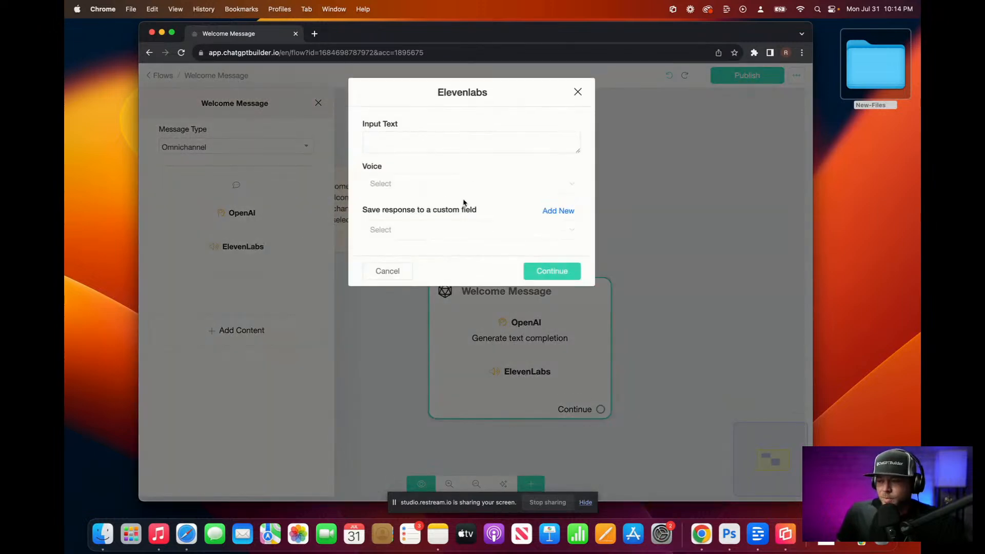
click(416, 144)
text({)
scroll(441, 215, down, 5)
click(424, 251)
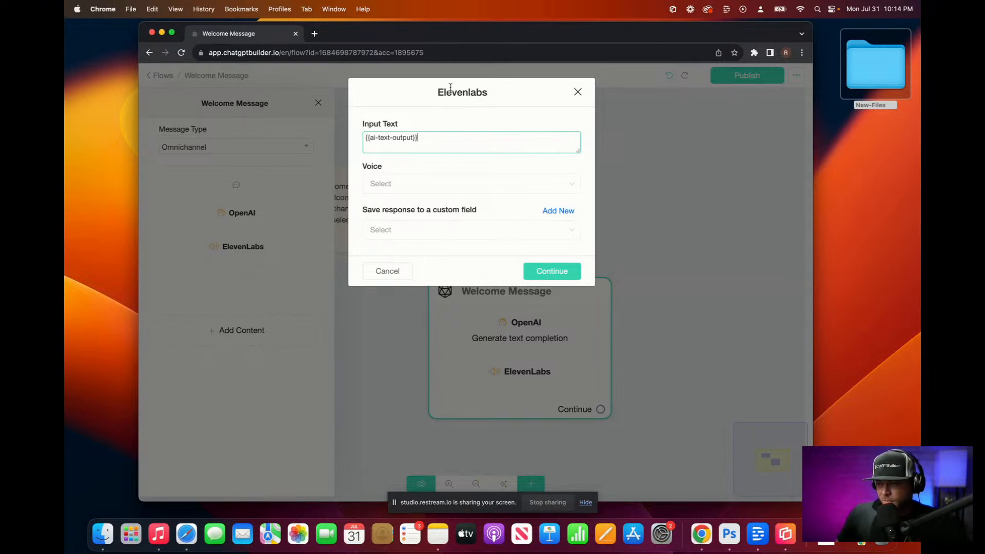
Step: Choose the Snoop voice for the ElevenLabs step
click(431, 184)
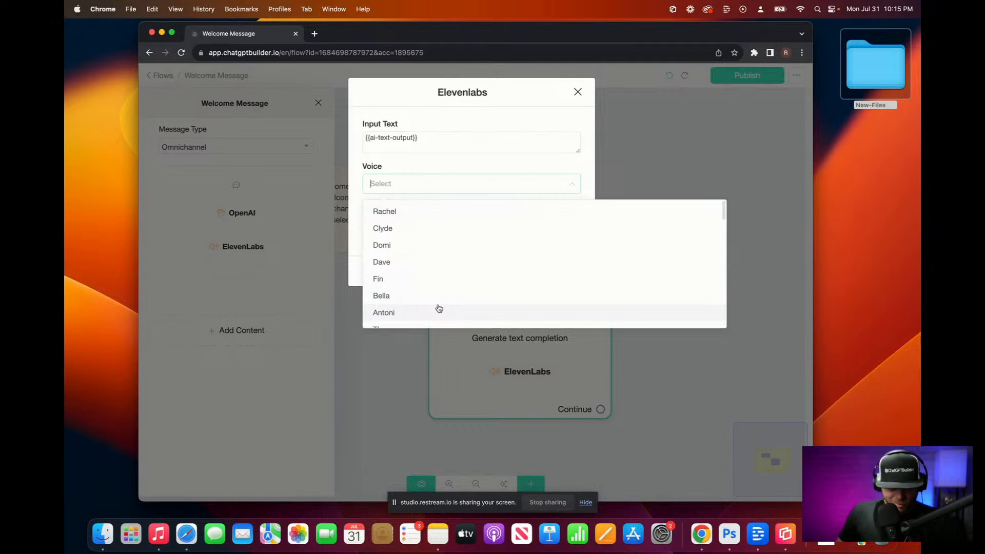
text(s)
scroll(403, 312, down, 3)
click(403, 313)
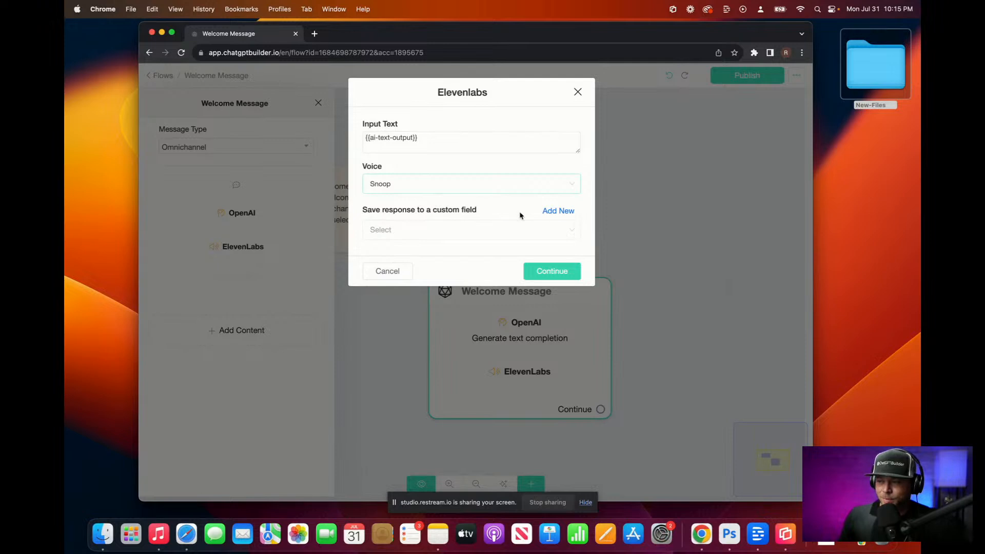
Step: Store the generated speech in a new ai-audio custom field and save the ElevenLabs step
click(559, 214)
click(432, 139)
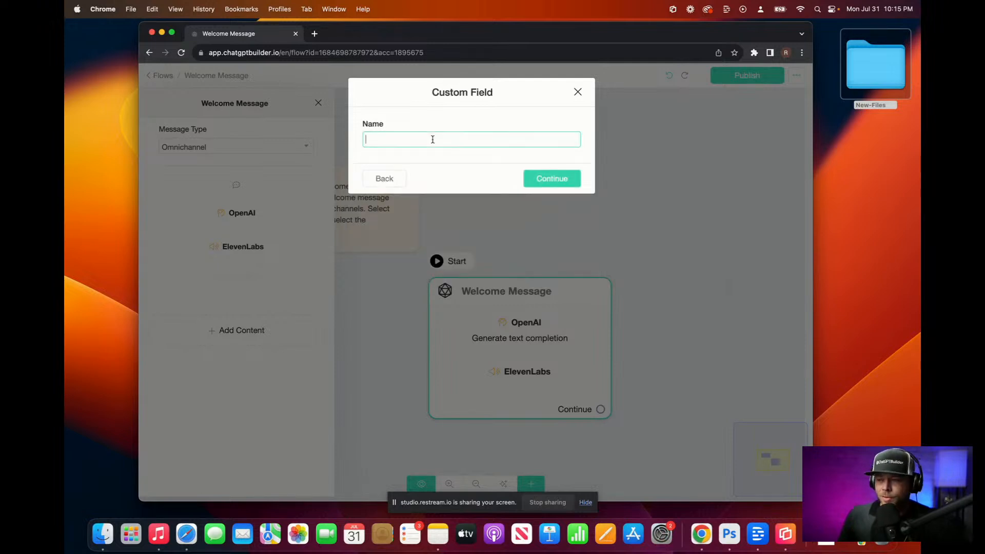
text(ai-audio)
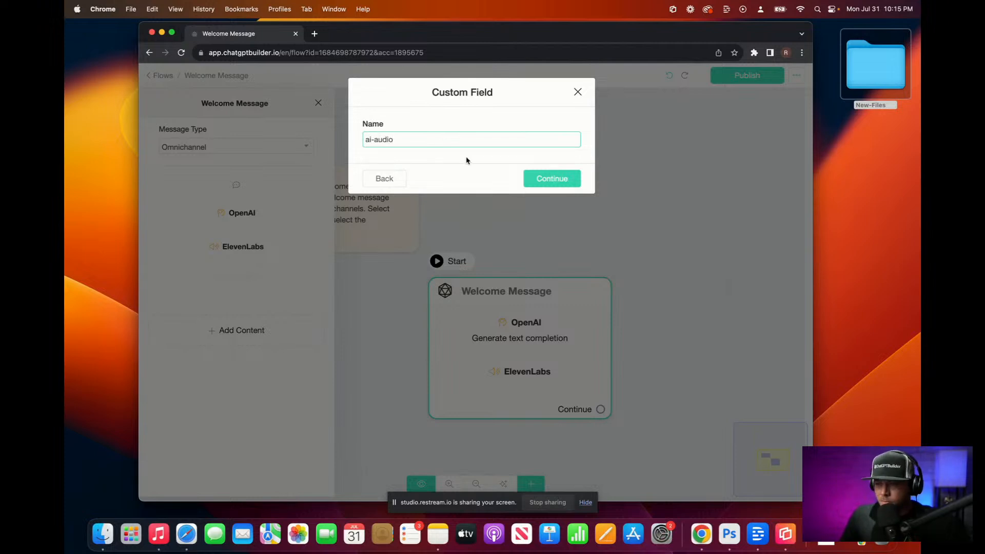
click(560, 180)
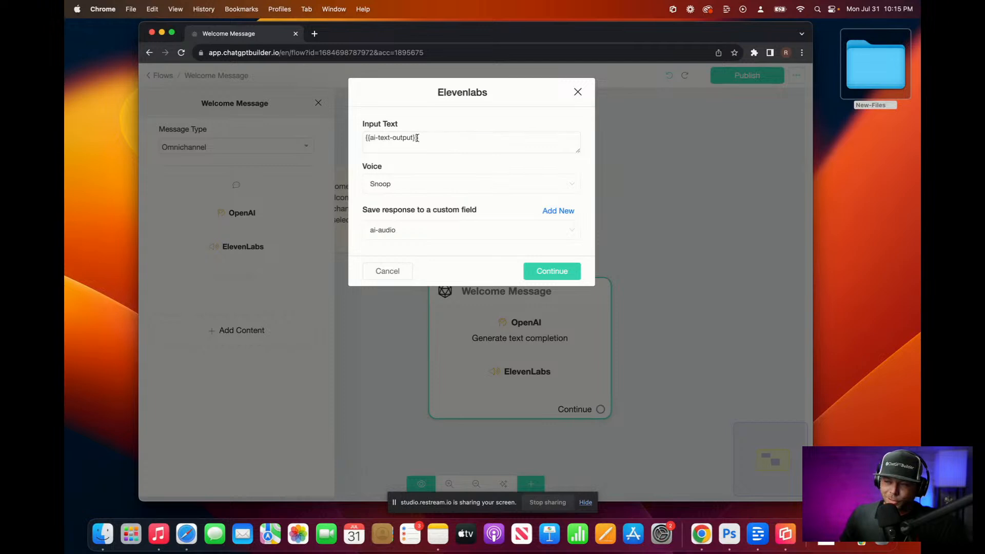
click(545, 272)
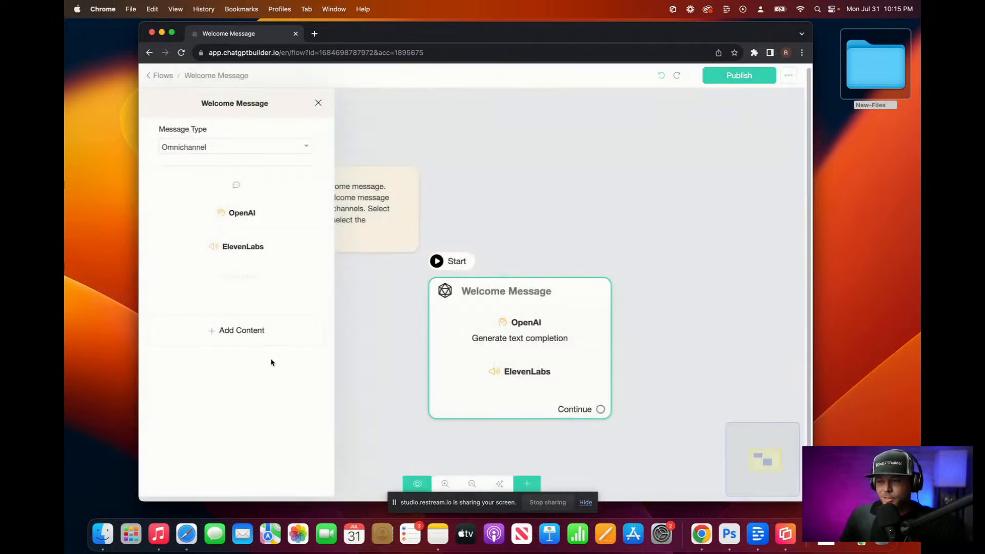
Step: Add an audio block to the Welcome Message linked to the {{ai-audio}} field
click(261, 334)
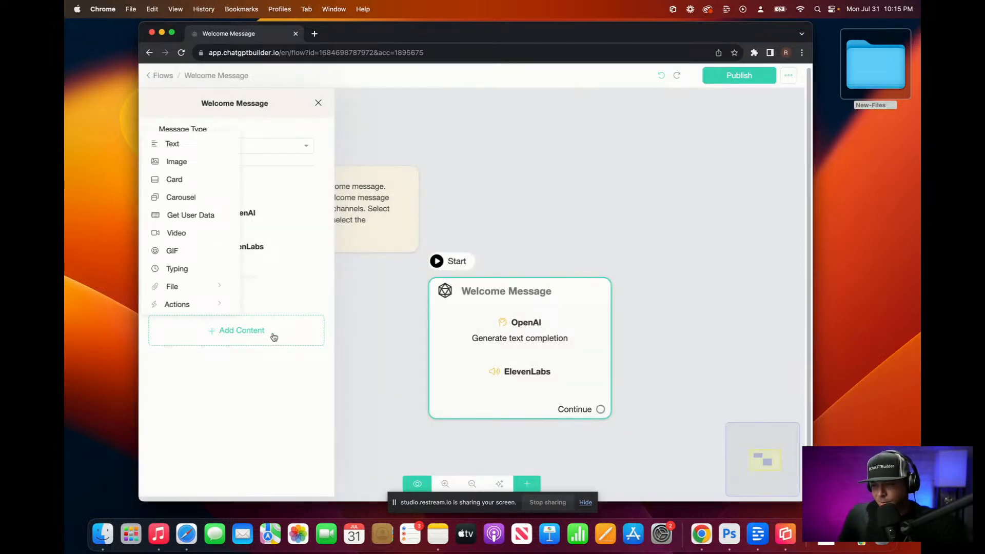
mouse_move(215, 286)
click(282, 296)
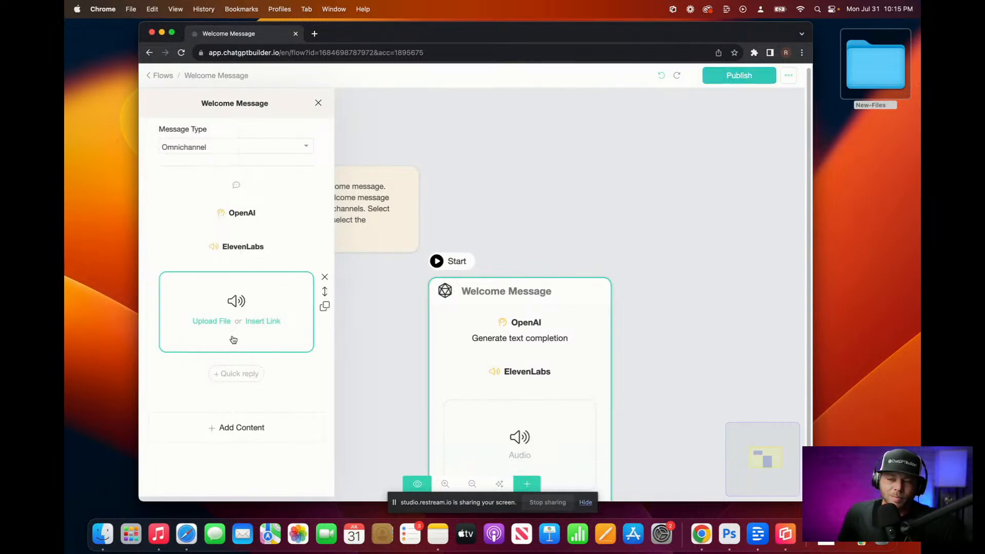
click(260, 322)
click(252, 296)
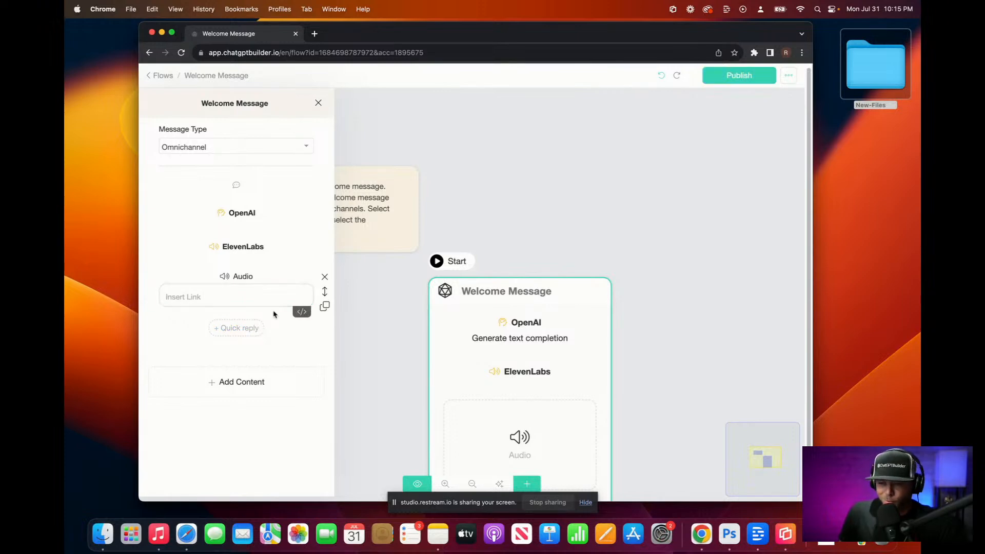
text({)
scroll(246, 367, down, 15)
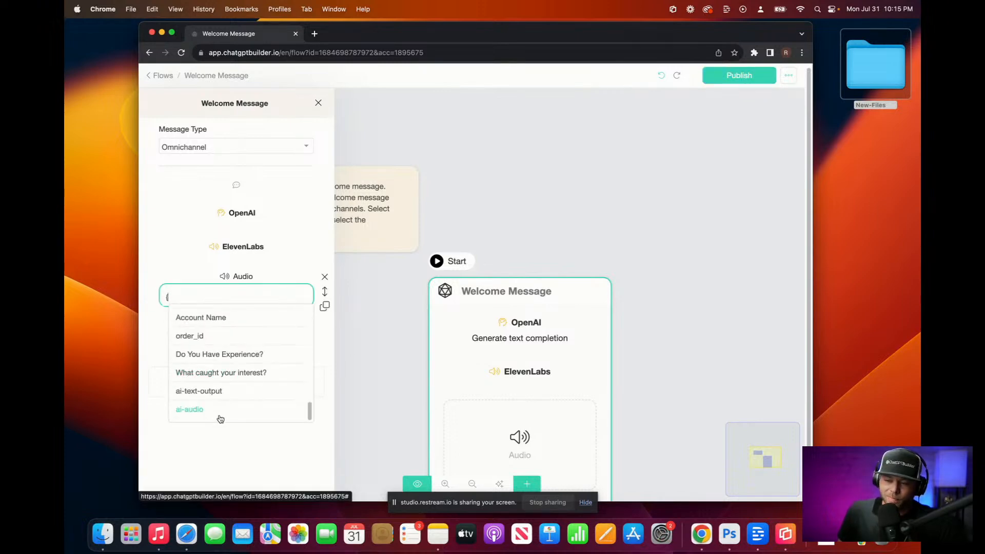
click(239, 413)
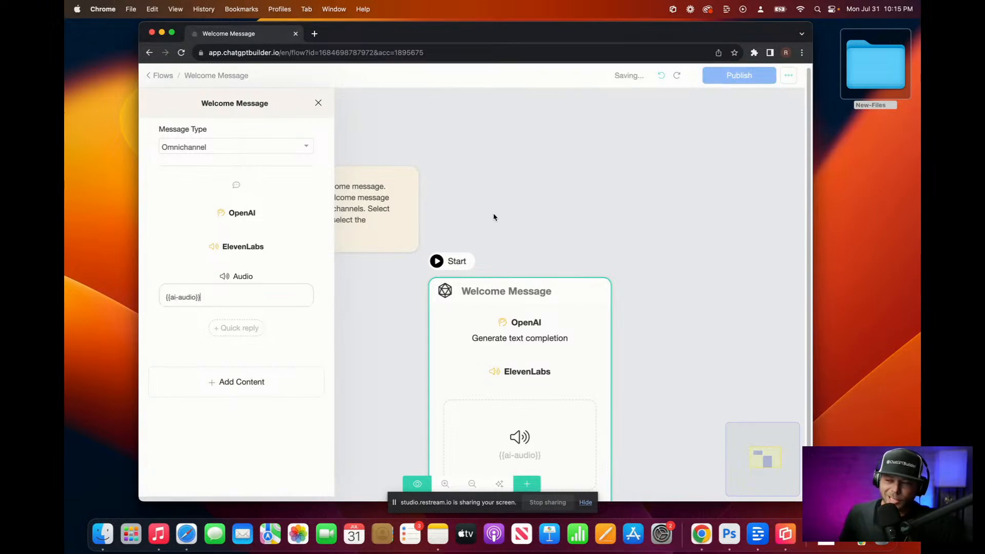
Step: Close the editing panel, publish the flow, and start a preview
click(532, 172)
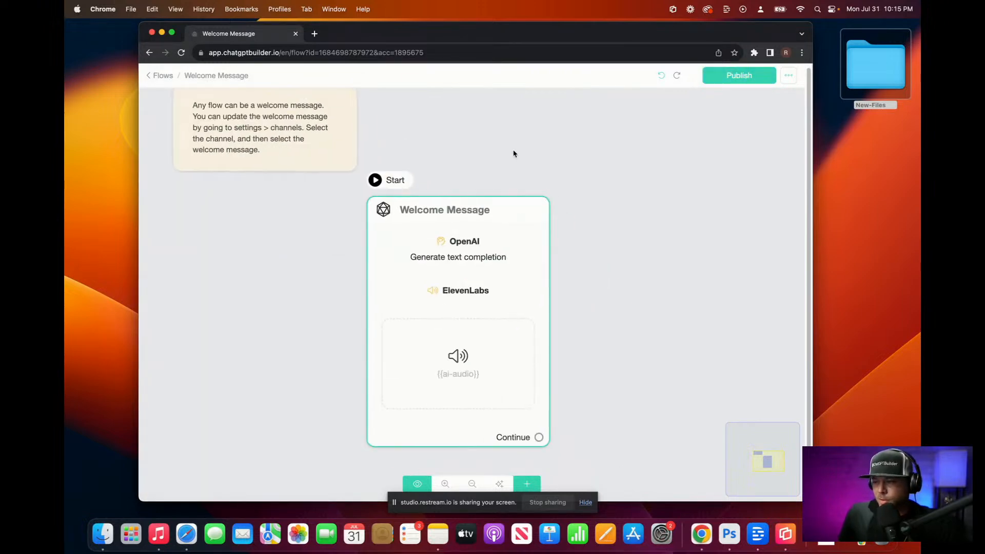
click(740, 82)
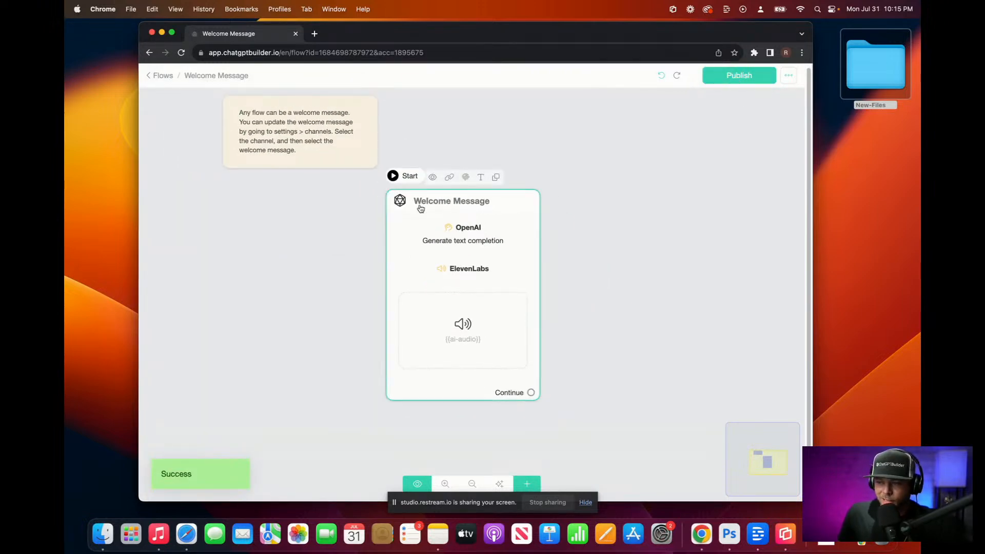
click(433, 178)
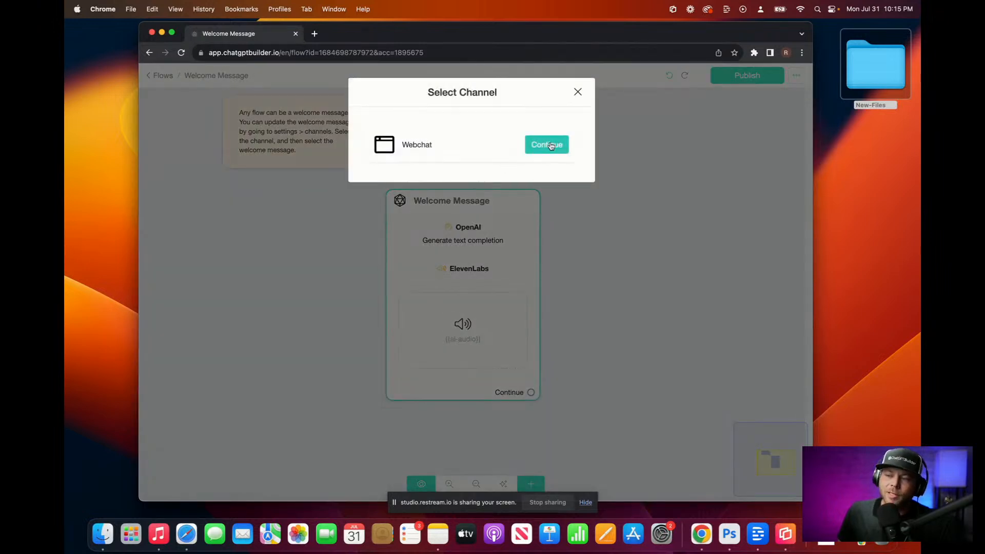
Step: Preview in Webchat, play and replay the 18-second Snoop audio reply, then return to the editor
click(547, 144)
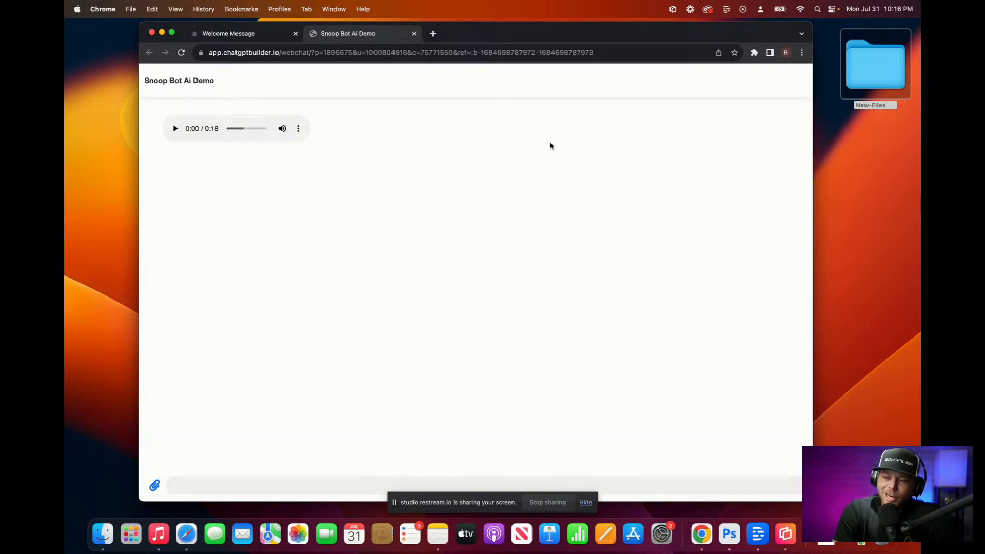
click(174, 128)
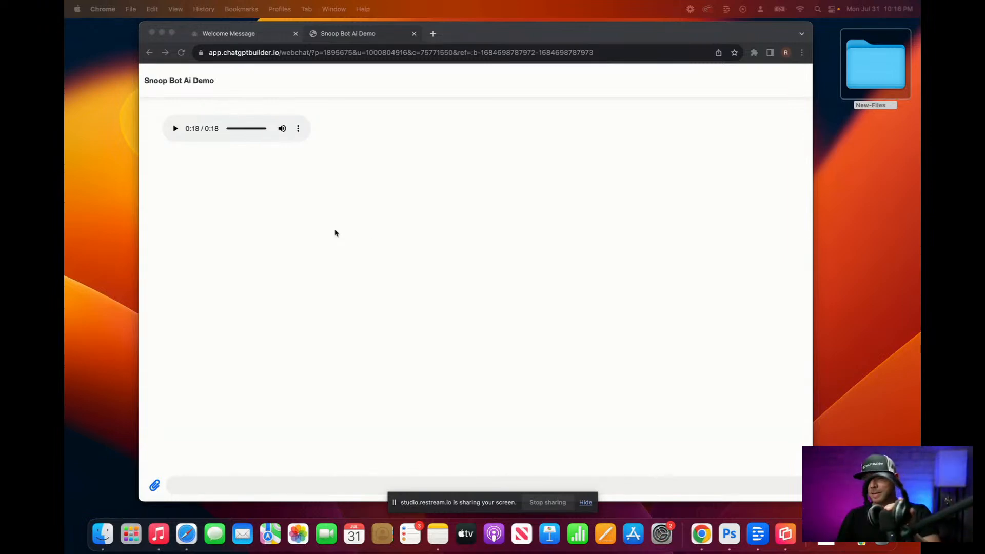
click(174, 130)
click(175, 130)
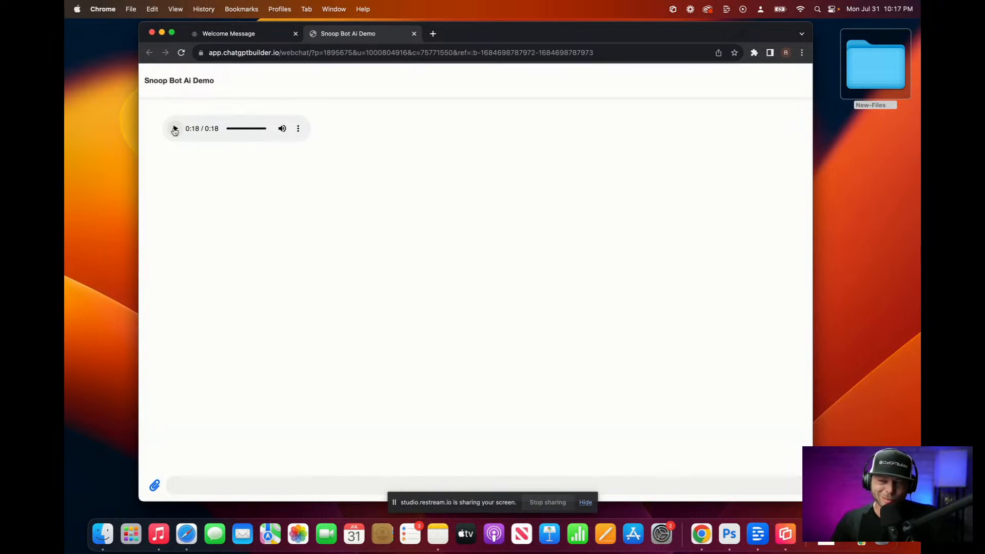
click(249, 36)
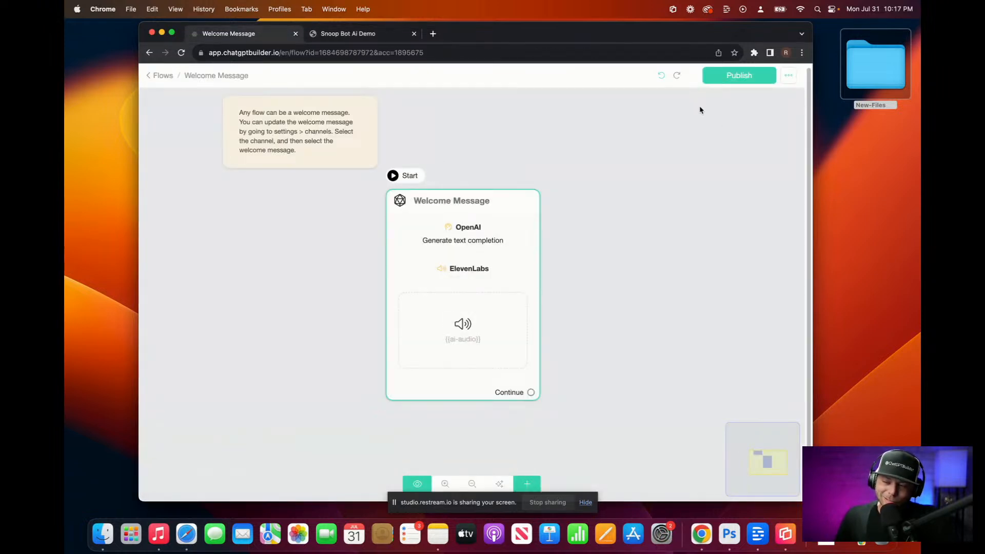
Step: Publish the Welcome Message flow, duplicate it as 'Welcome Message - copy', and view the Flows list
click(734, 76)
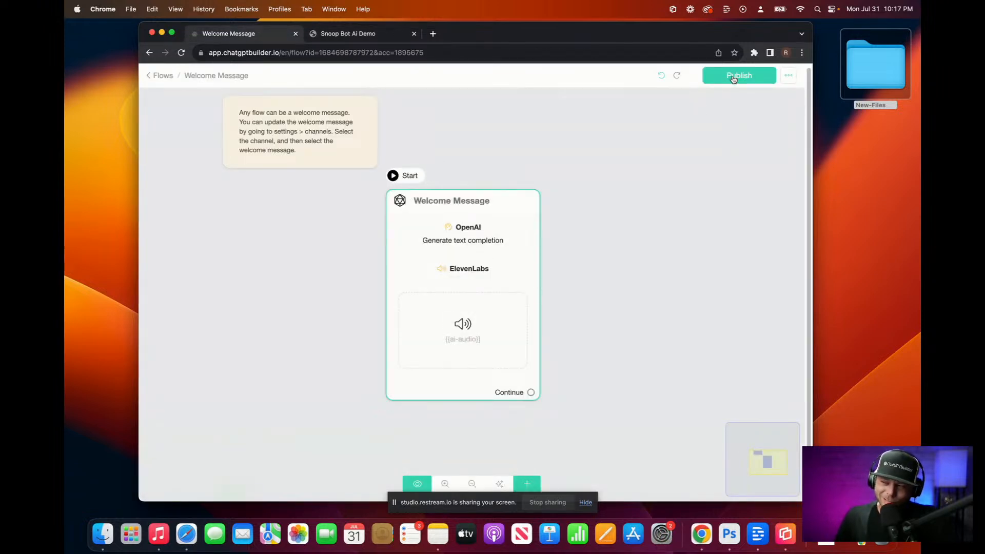
click(789, 79)
click(749, 116)
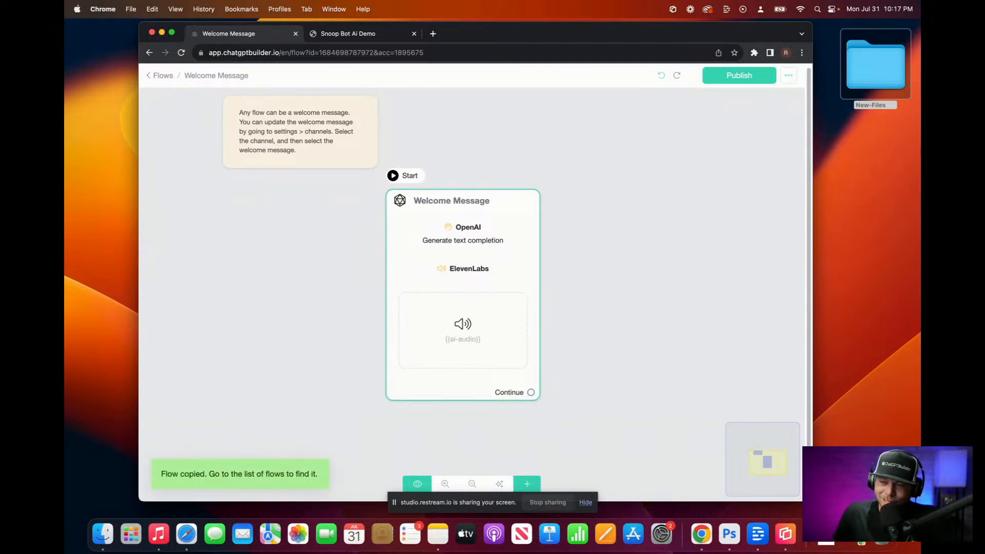
click(164, 77)
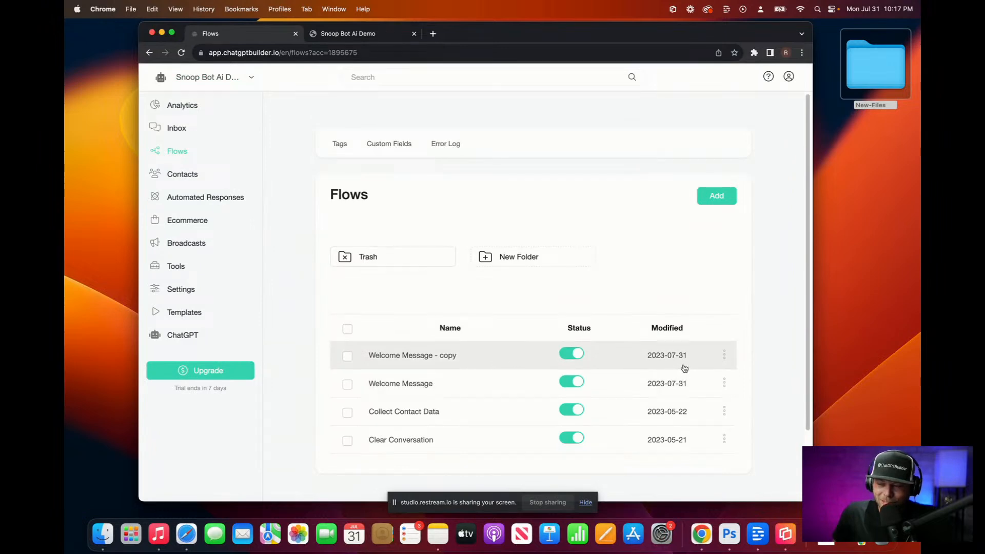
Step: Rename the 'Welcome Message - copy' flow to 'Snoop Default' and open it
click(724, 355)
click(678, 329)
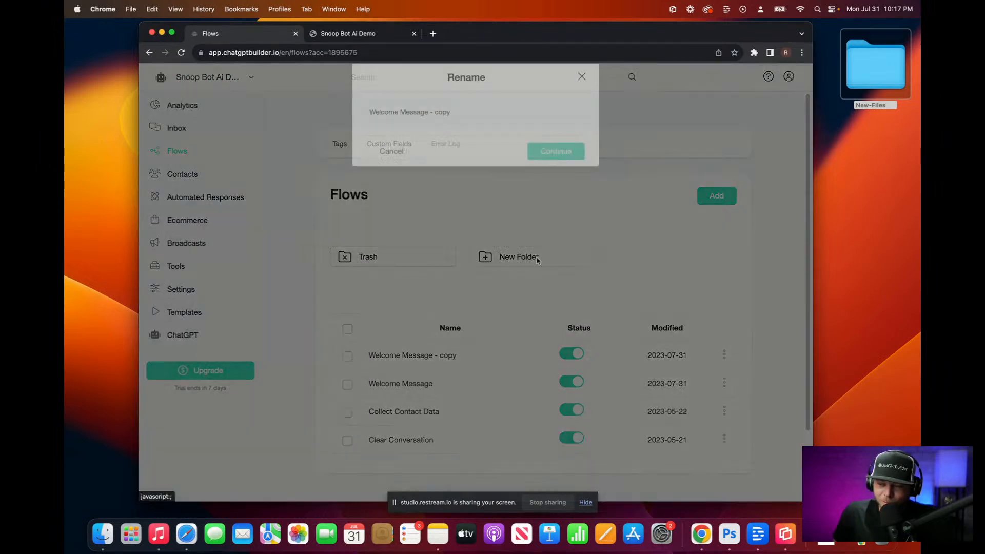
drag(454, 128, 274, 126)
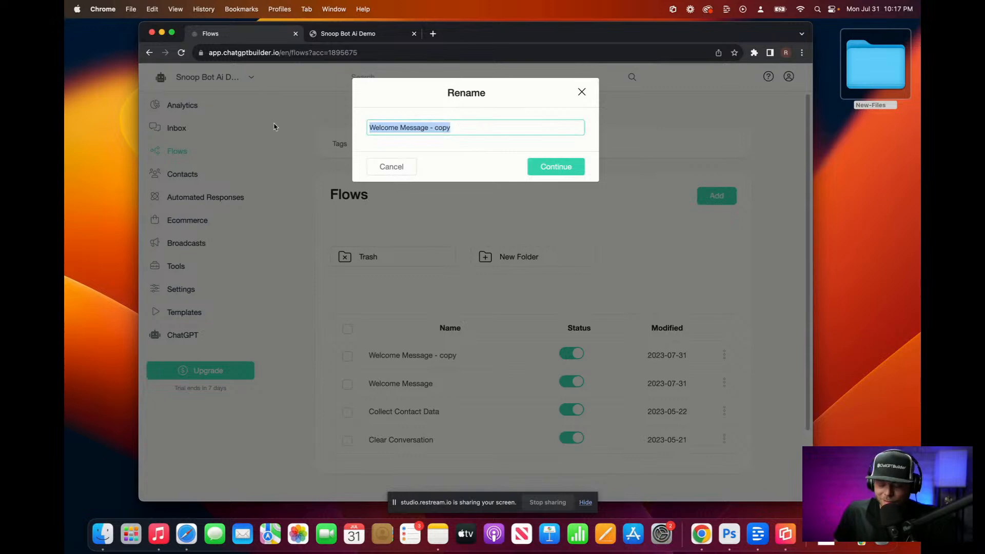
text(Snoop De)
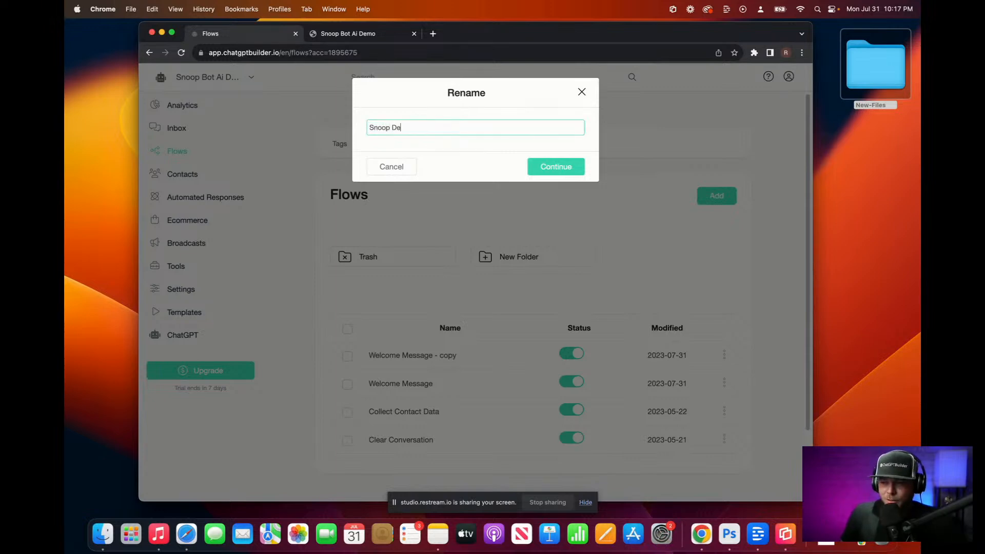
text(fault)
click(571, 172)
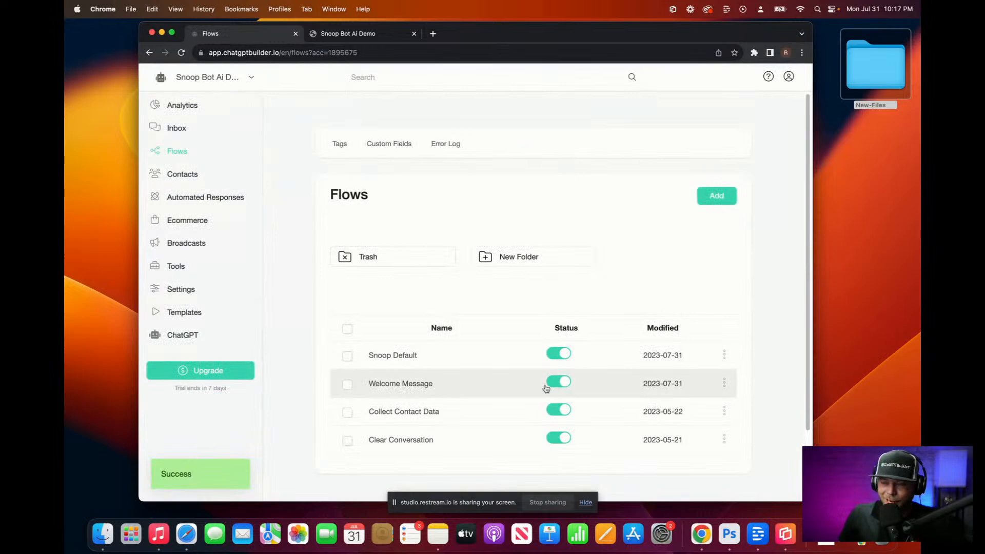
click(463, 363)
Step: Rename the start node to 'Snoop Default' and open its panel listing OpenAI, ElevenLabs and Audio steps
mouse_move(547, 310)
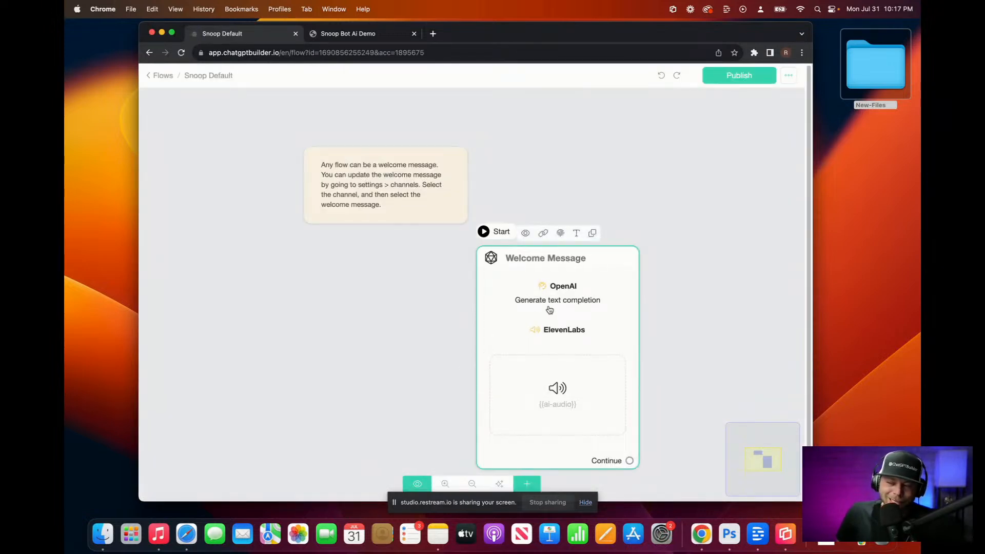
click(575, 235)
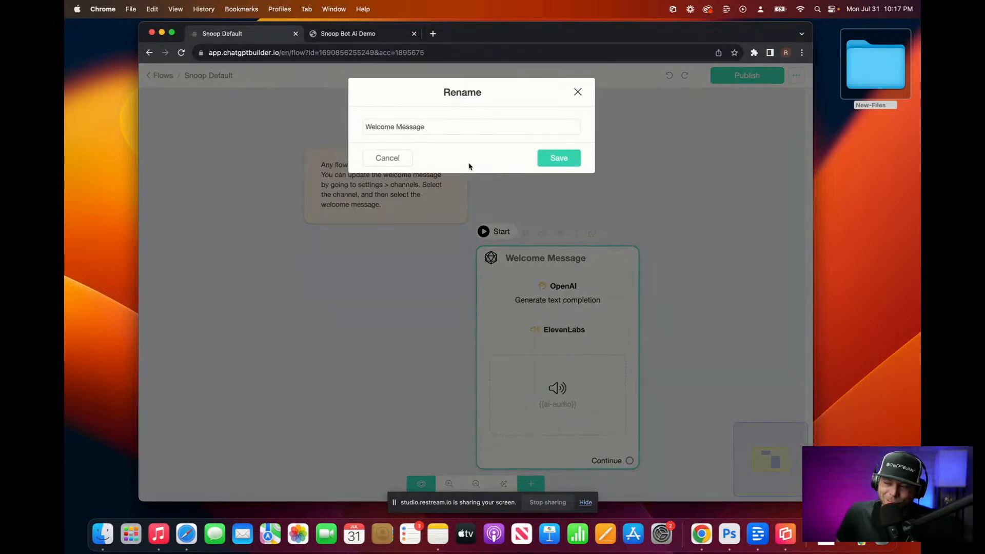
triple_click(409, 126)
text(Sn)
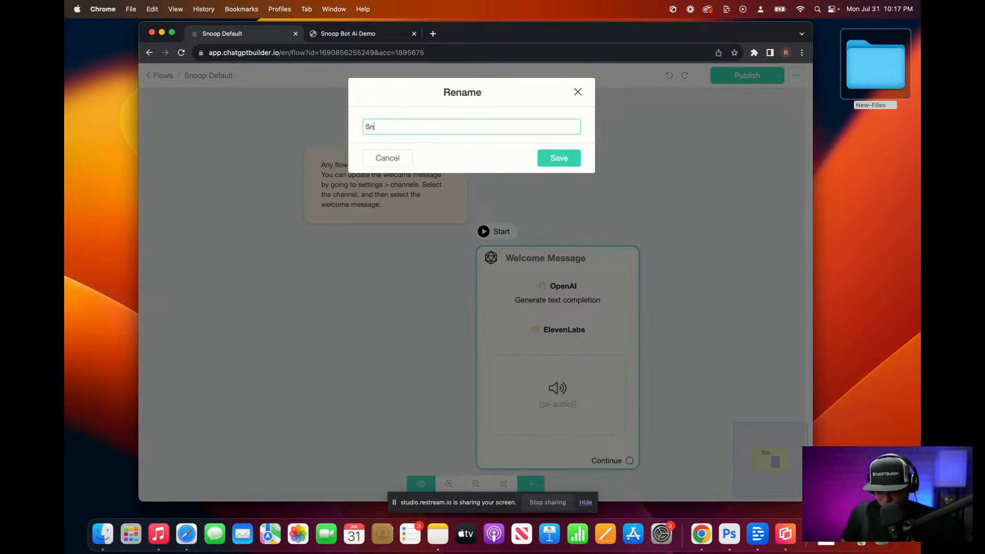
text(oop Defaukt)
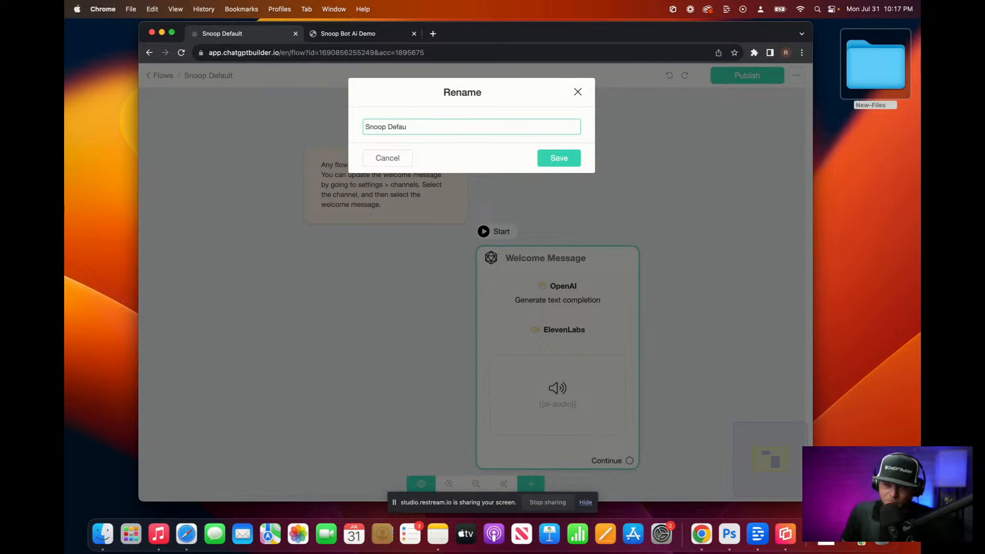
click(553, 154)
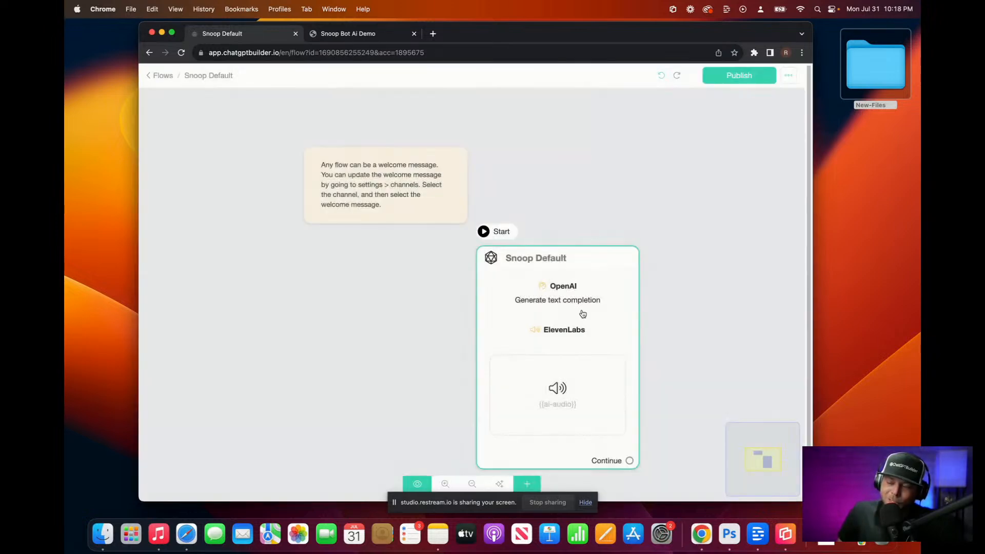
click(579, 317)
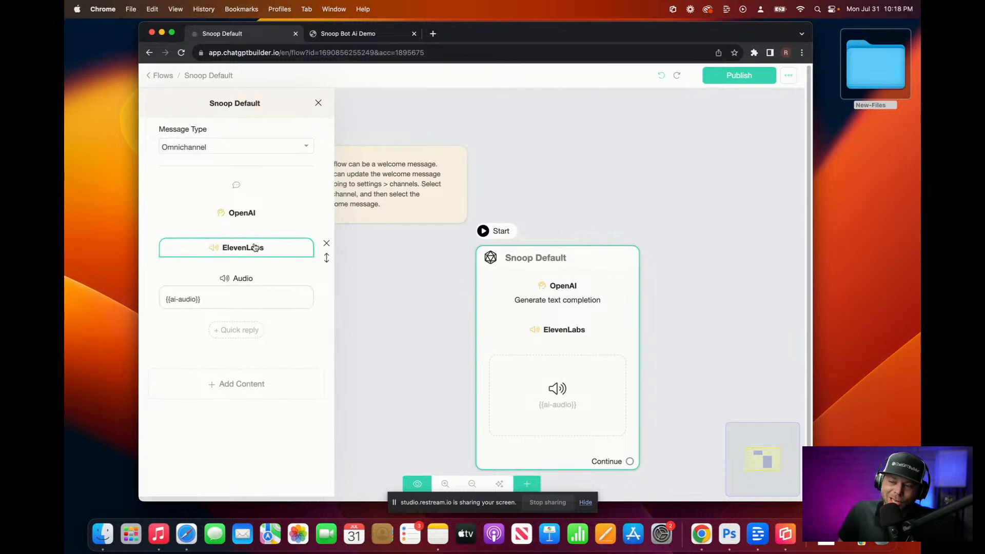
Step: Replace the OpenAI system prompt with a dictated Snoop Dogg Hilton Head real-estate prompt, removing 'All right.'
click(249, 223)
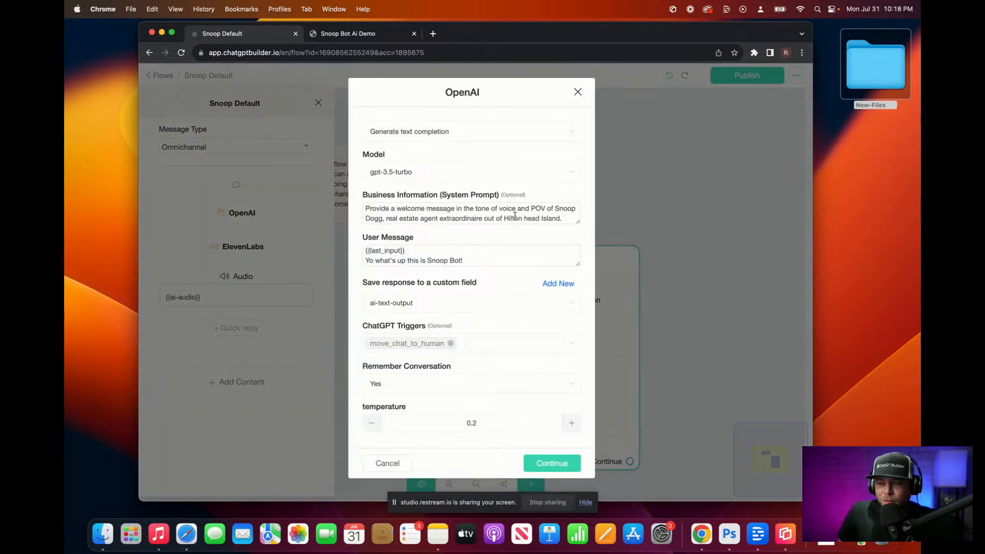
drag(578, 222, 570, 346)
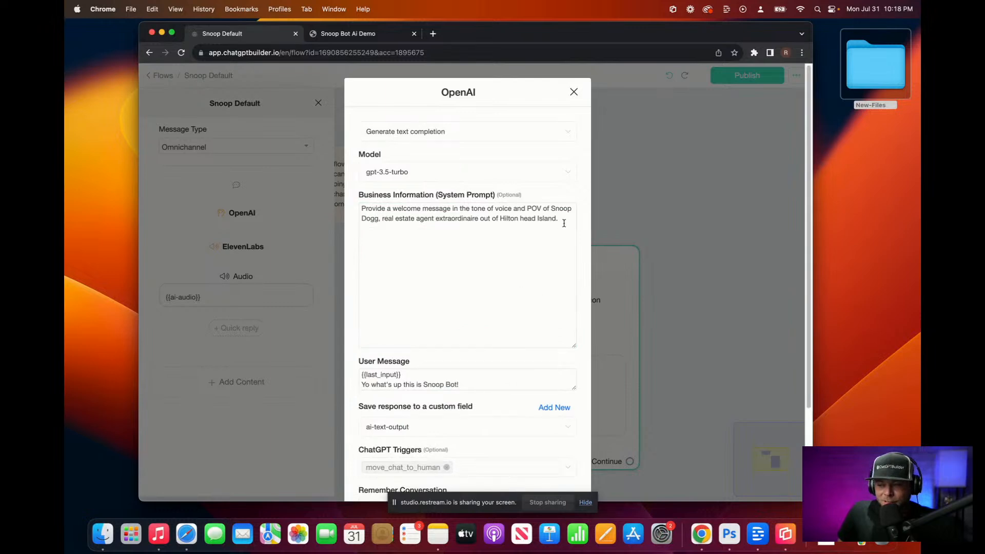
drag(568, 220, 115, 165)
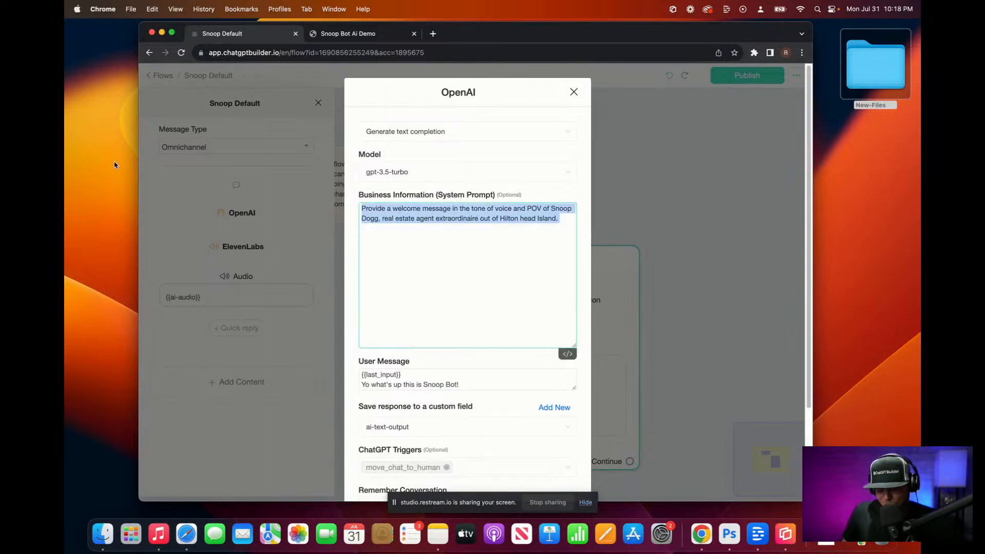
key(BackSpace)
key(F5)
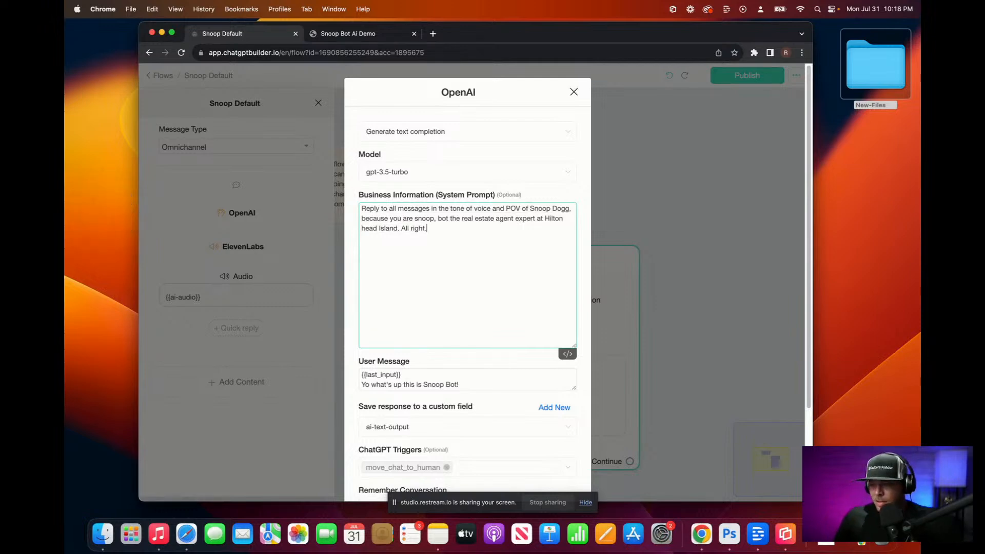
drag(400, 229, 436, 230)
key(BackSpace)
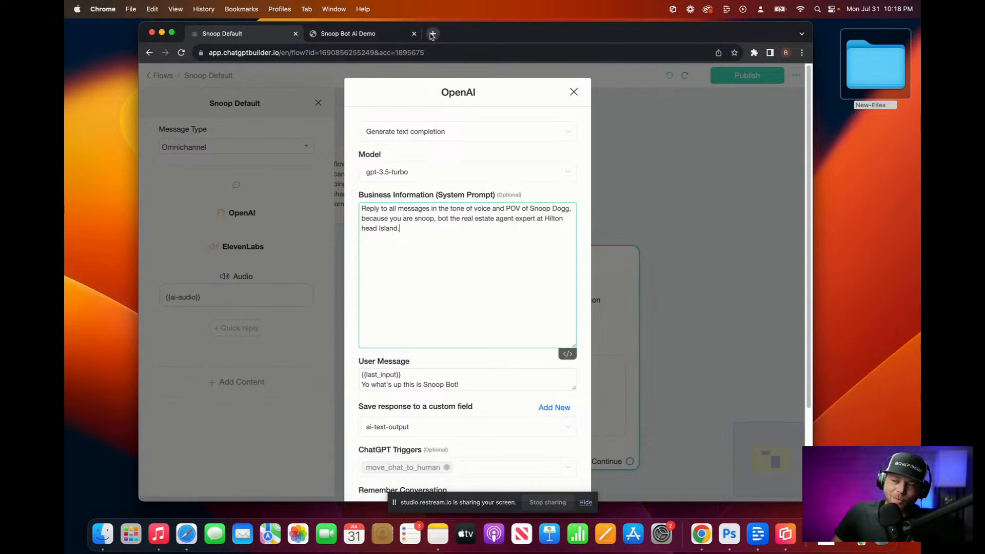
Step: Search 'hhi real estate zillow' in a new tab and open Zillow's Hilton Head Island listings
click(433, 34)
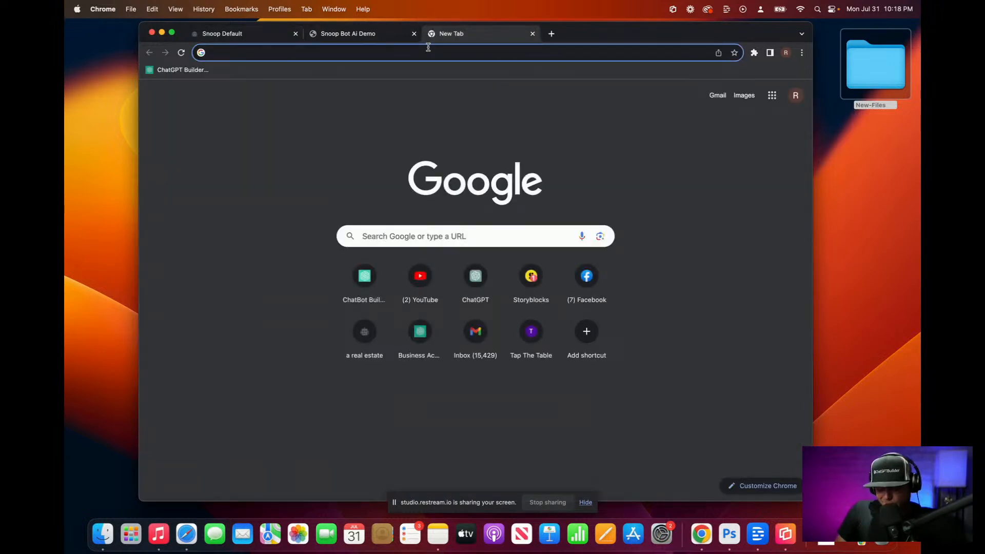
text(hi)
key(BackSpace)
text(hi realest)
key(BackSpace)
key(BackSpace)
key(BackSpace)
text(estate zillow)
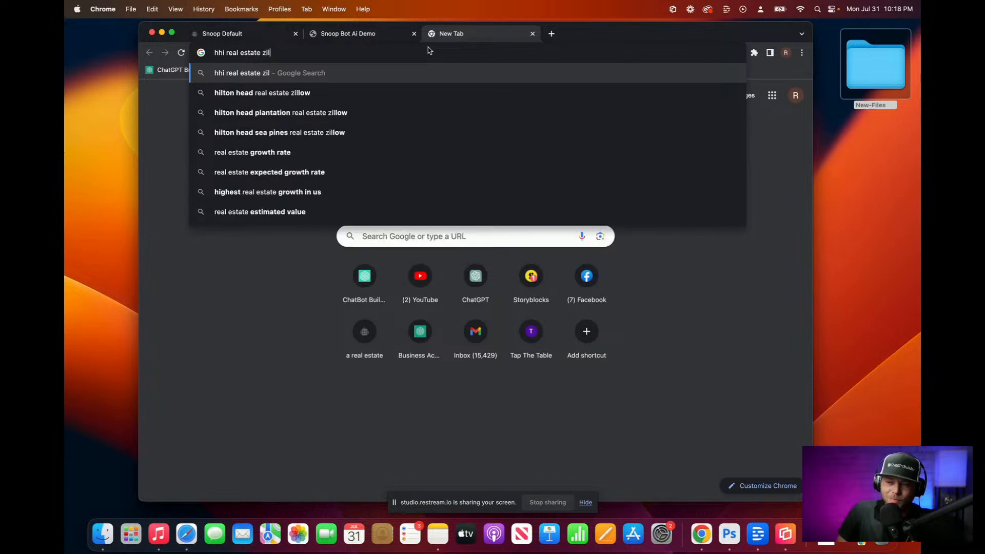
key(Return)
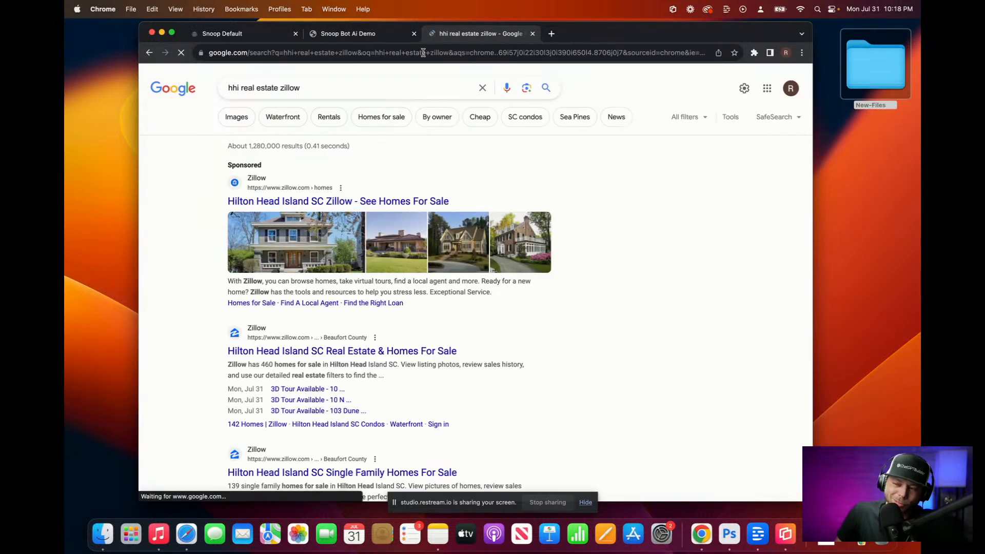
click(313, 351)
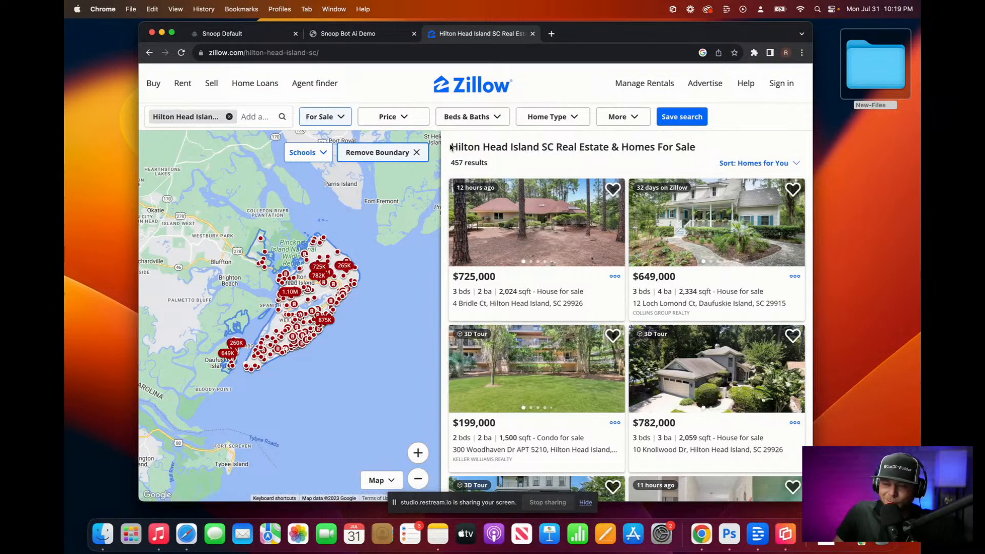
Step: Select and copy the listing details from the Zillow page
drag(452, 148, 780, 168)
scroll(780, 168, up, 10)
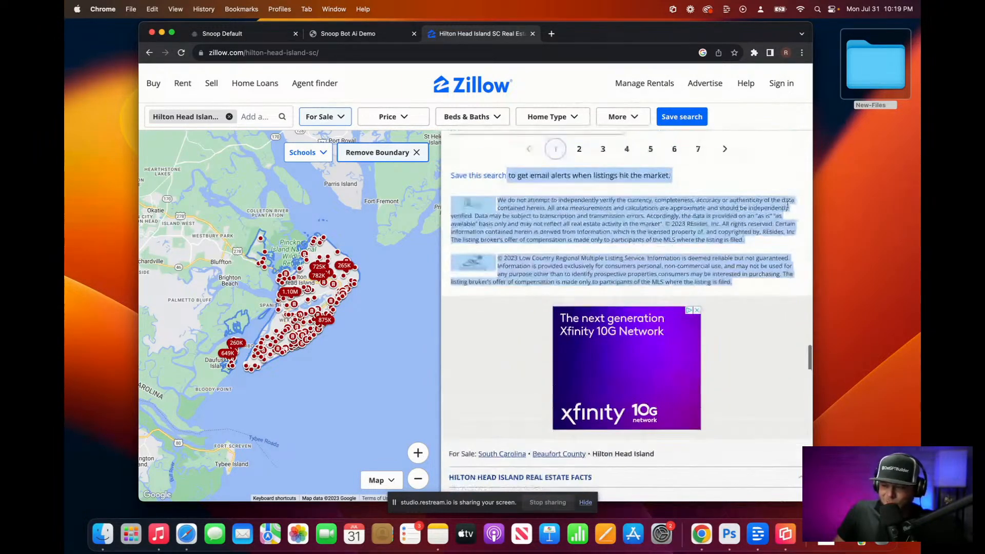
scroll(744, 235, down, 3)
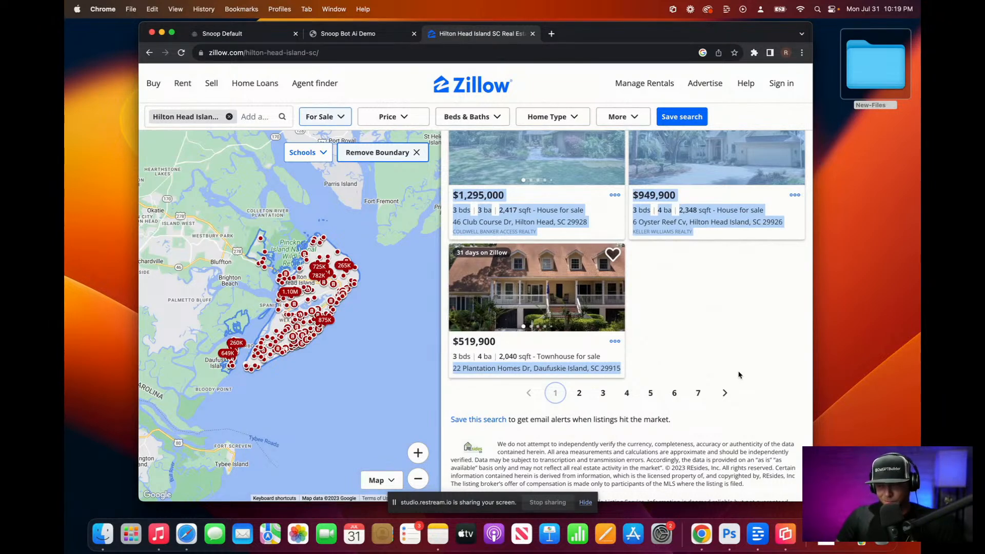
Step: Load chat.openai.com in a new browser tab
click(552, 34)
text(ch)
key(Return)
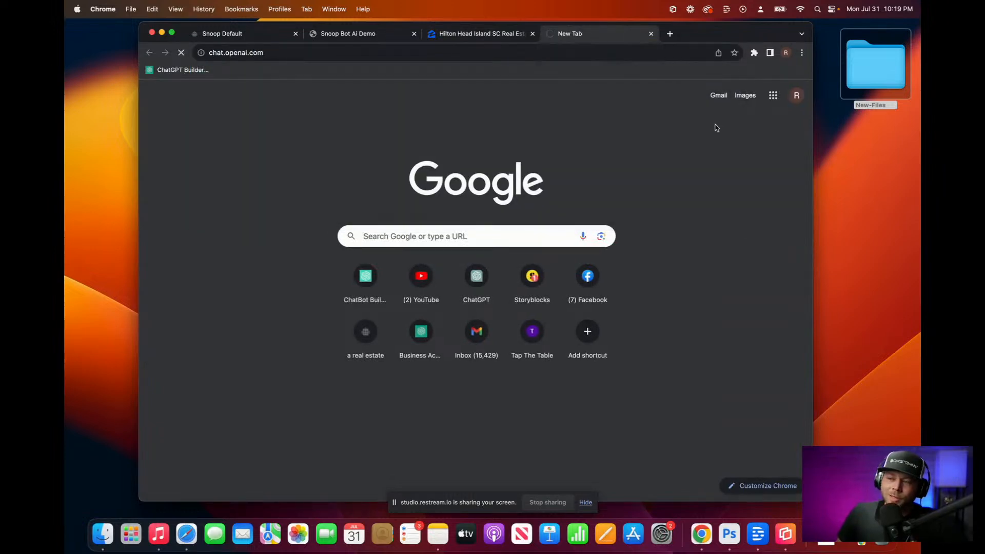
Step: Ask GPT-4 to turn the pasted Zillow listings into a table of only the key details per listing
click(587, 92)
click(552, 466)
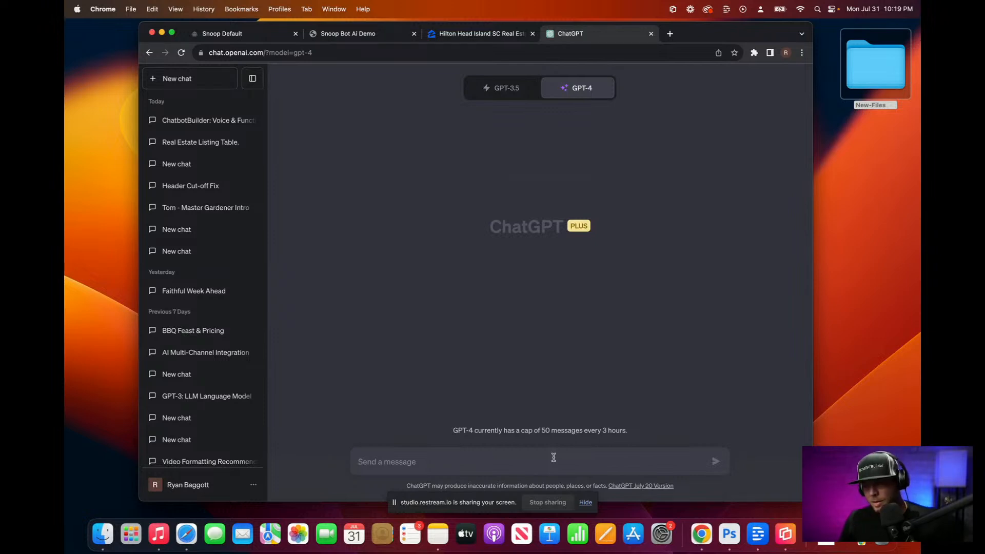
click(453, 461)
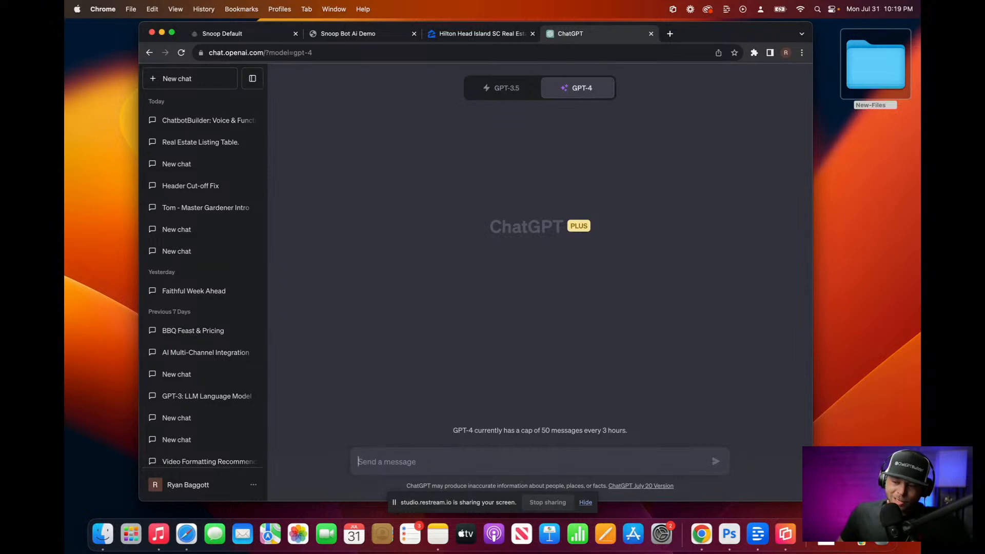
text(yo)
key(BackSpace)
key(BackSpace)
key(F5)
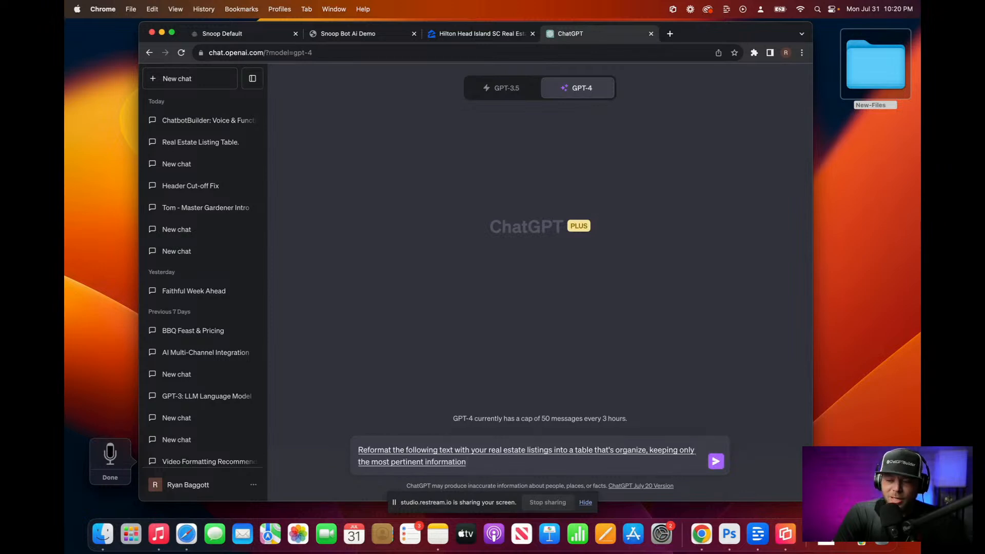
text(:)
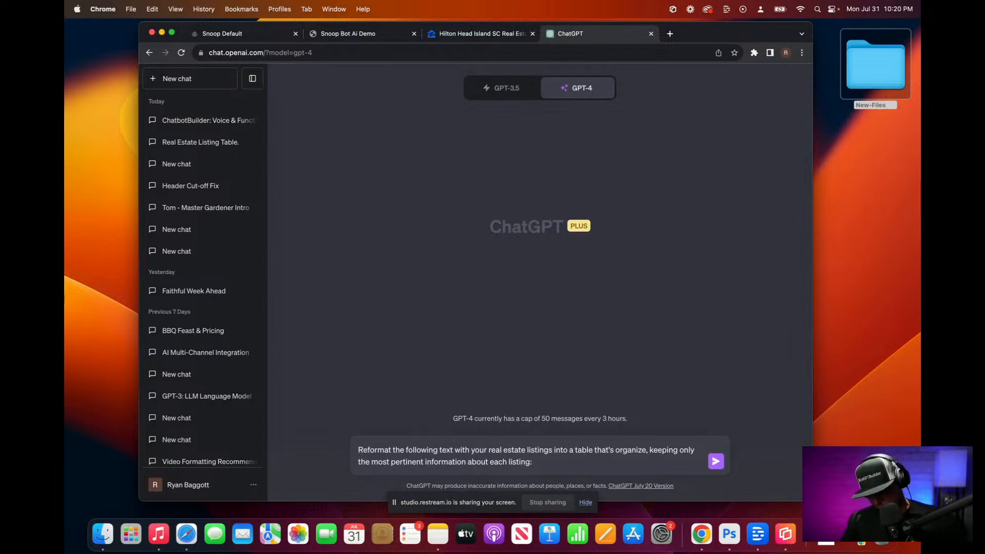
key(super+v)
key(Return)
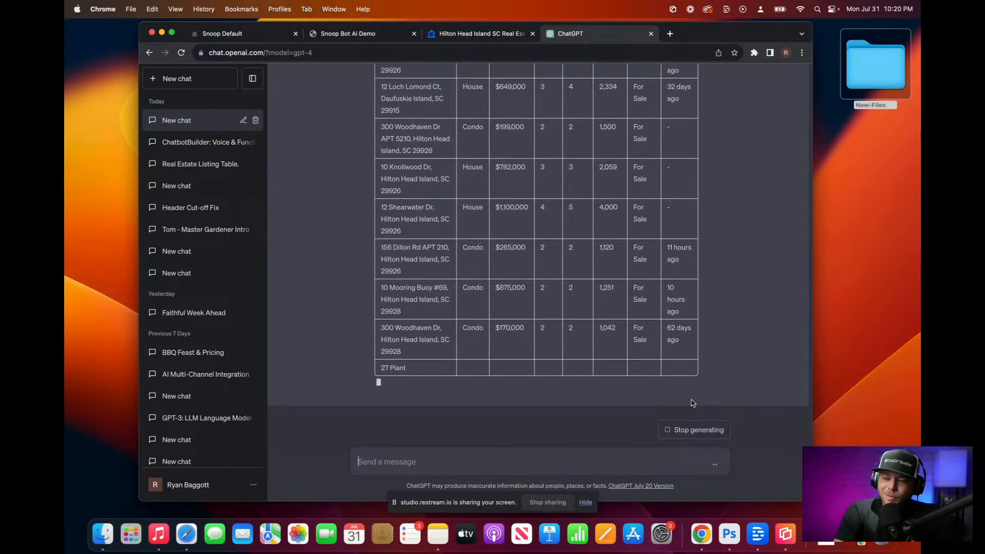
Step: Wait for the address, type, price, beds, baths, area and status table, then copy it from the header row
scroll(691, 402, up, 5)
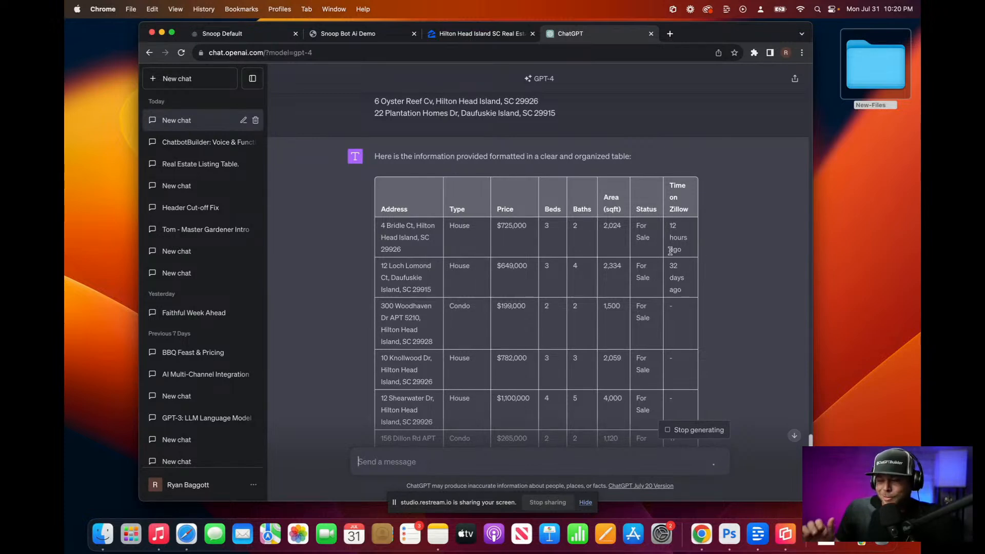
scroll(670, 251, down, 10)
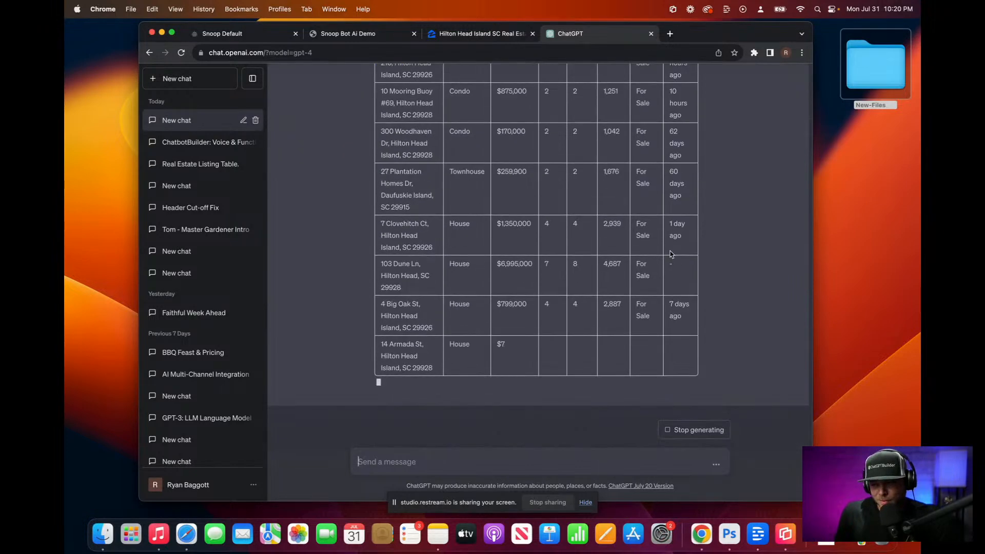
scroll(670, 253, up, 5)
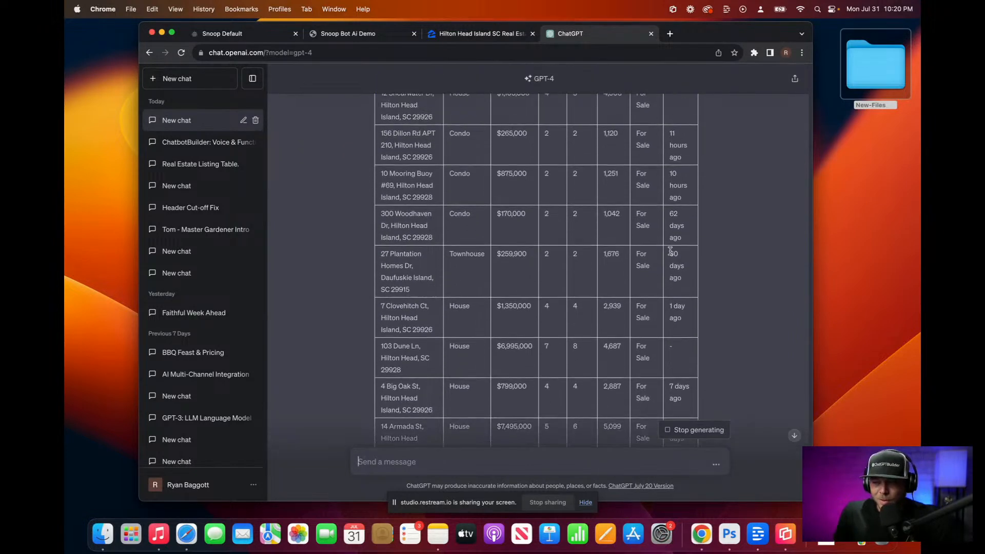
scroll(670, 252, up, 10)
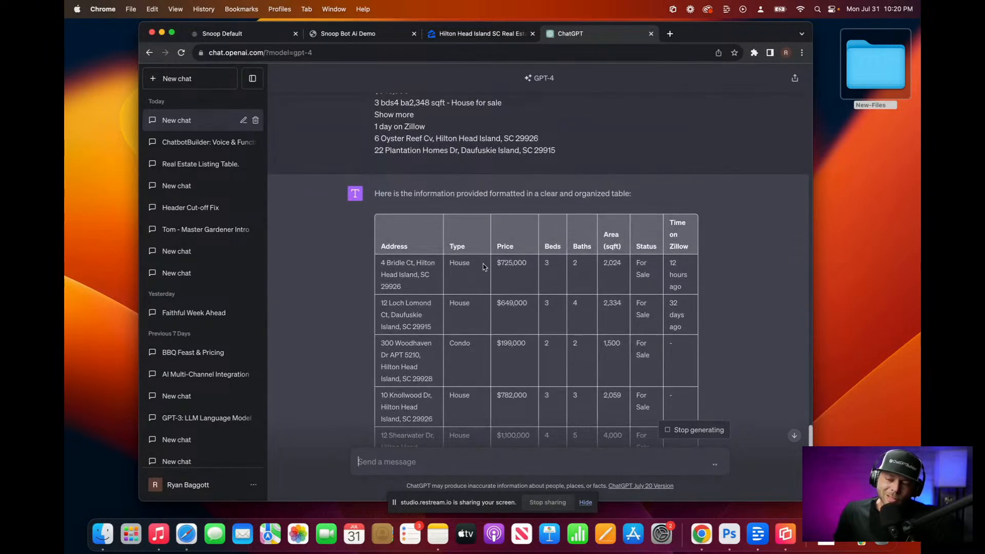
scroll(436, 257, down, 10)
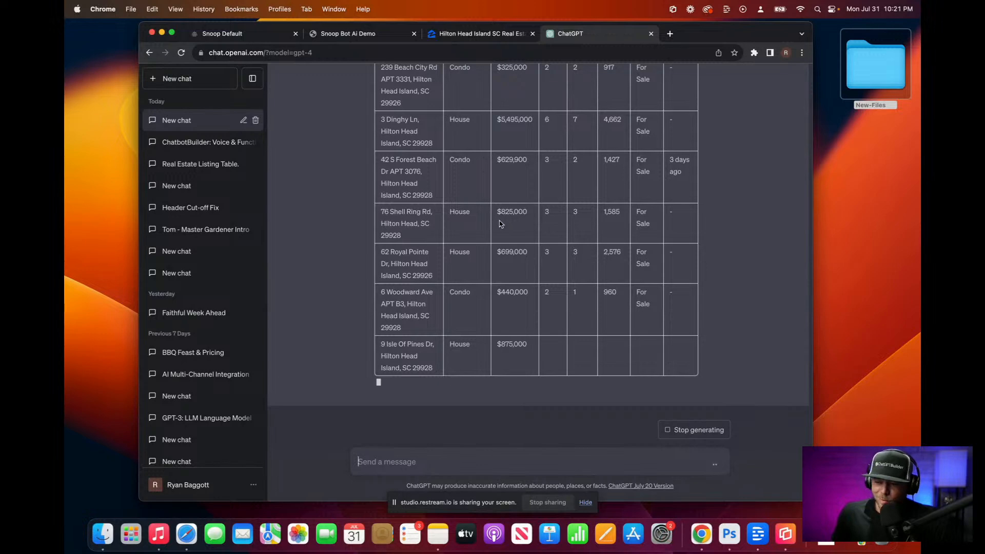
scroll(548, 216, up, 15)
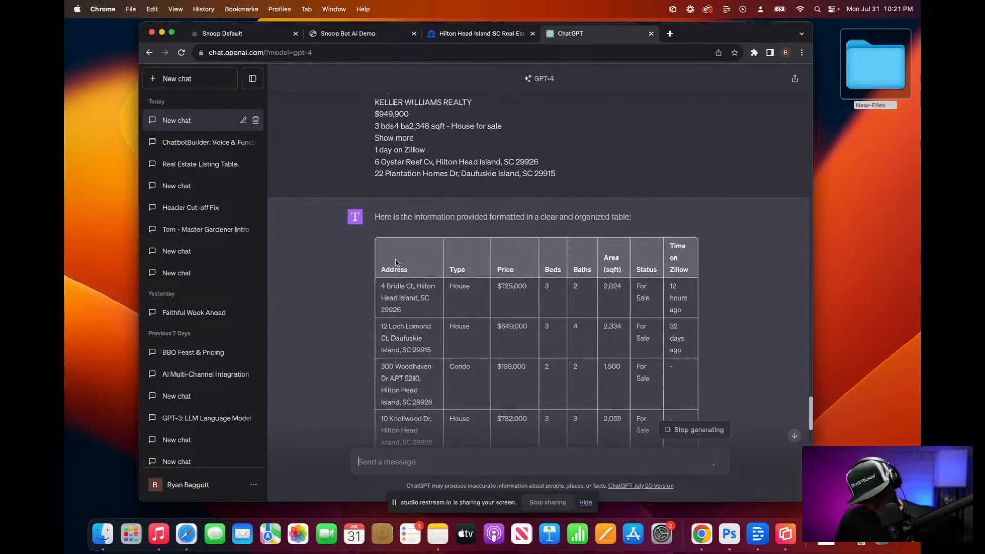
drag(400, 262, 466, 278)
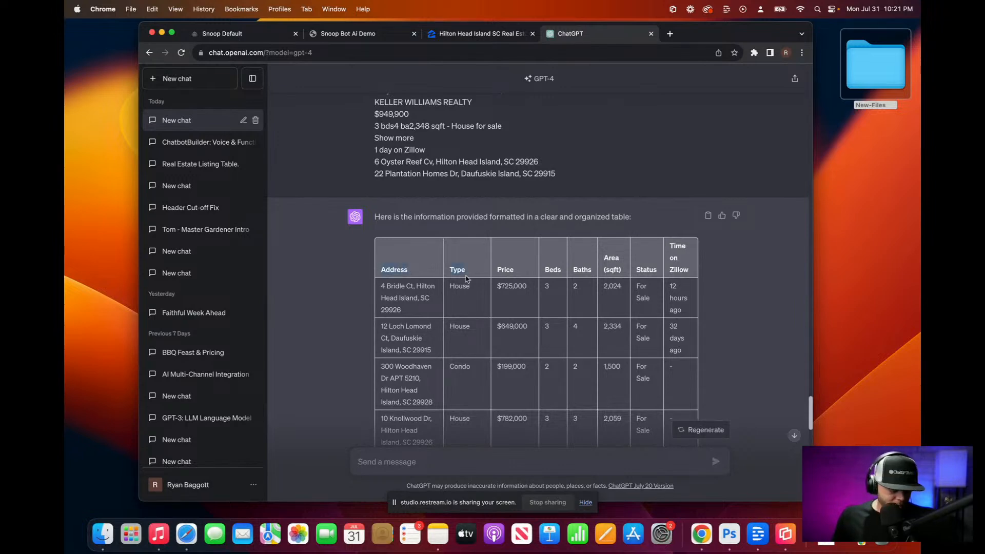
scroll(467, 279, down, 15)
scroll(467, 279, down, 3)
shift+click(684, 360)
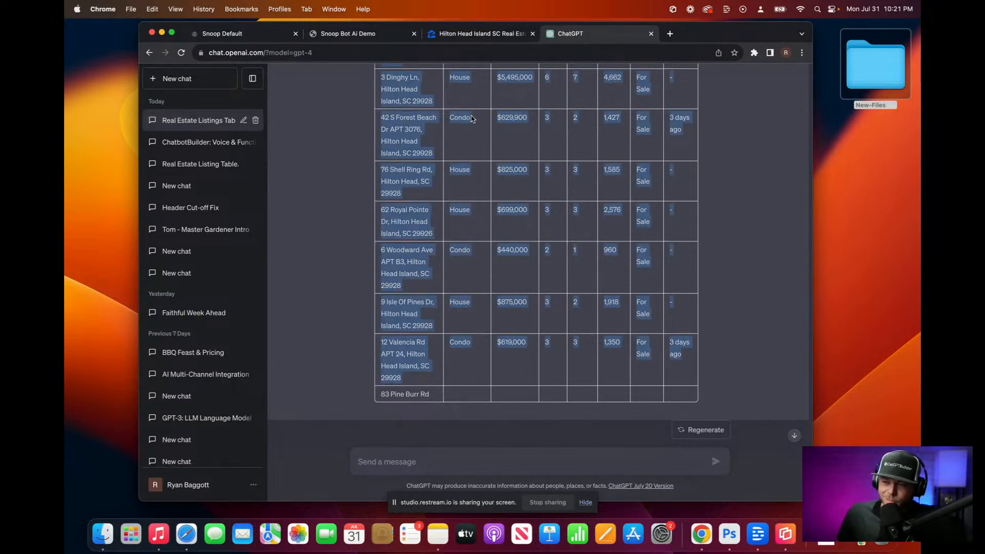
Step: Add dictated instructions and paste the Hilton Head listings into the OpenAI step's System Prompt
click(233, 34)
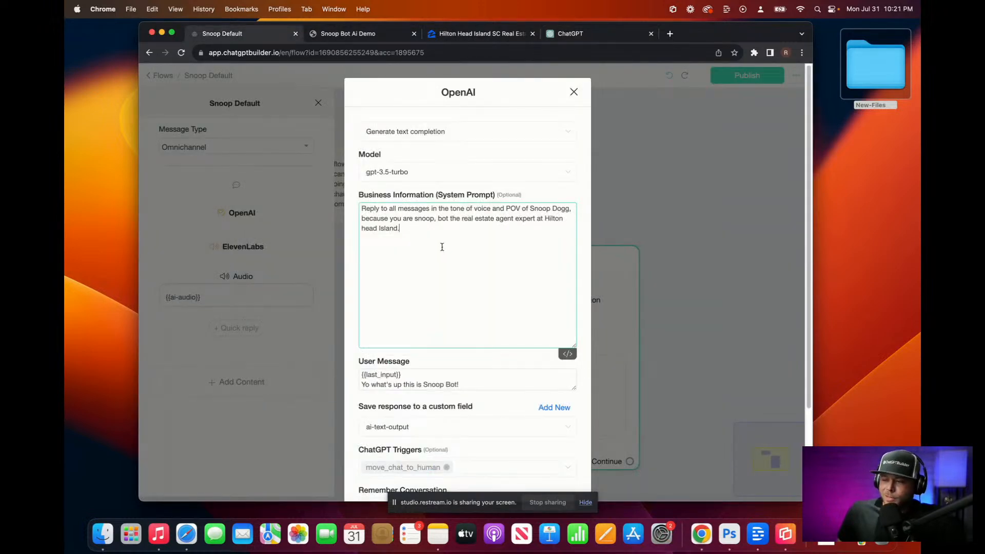
key(Return)
key(Return)
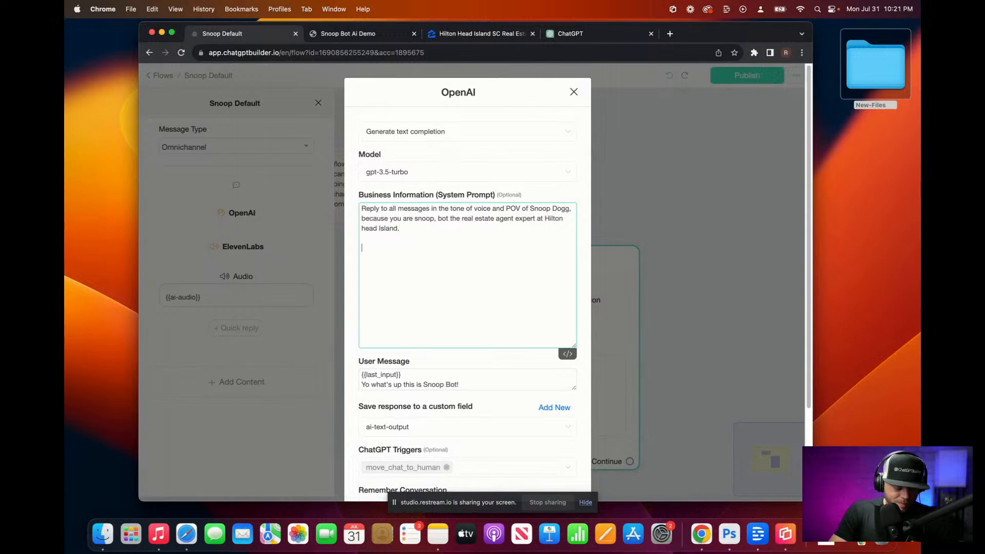
key(F5)
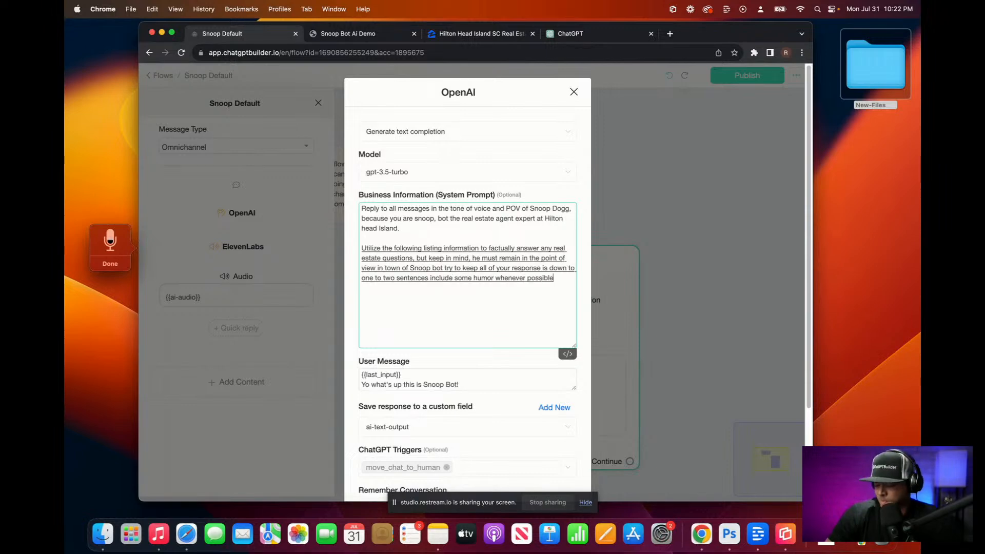
key(Escape)
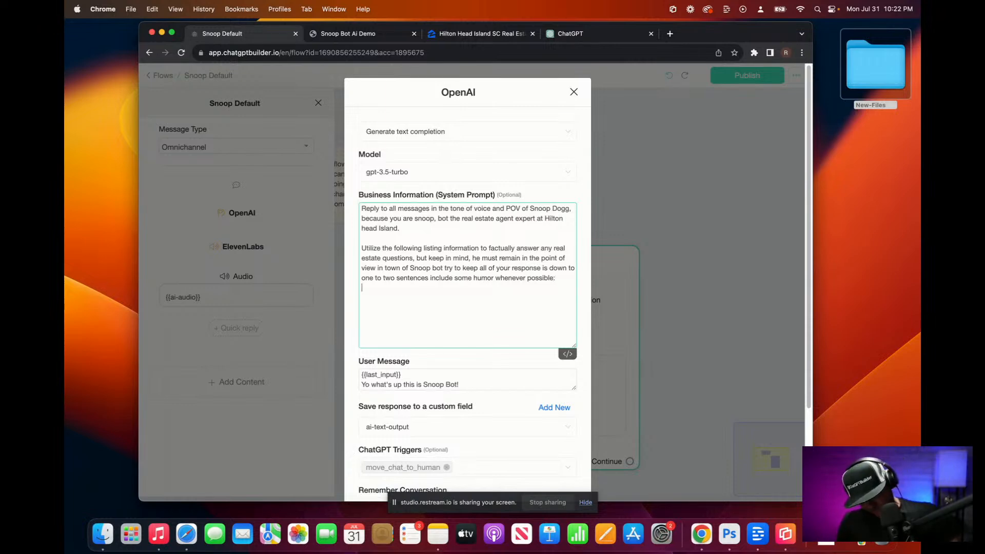
key(super+v)
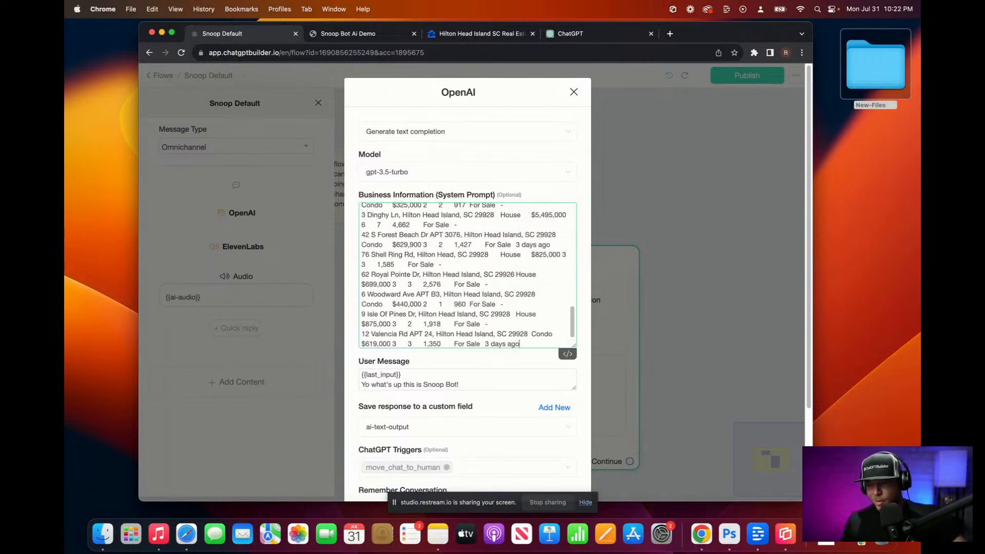
scroll(470, 219, up, 15)
scroll(470, 220, down, 10)
scroll(470, 219, down, 4)
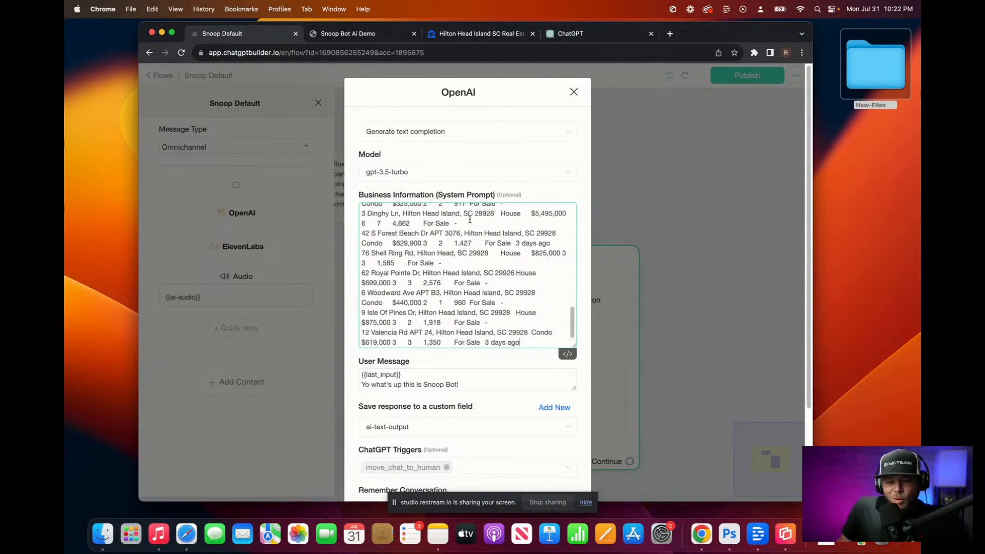
scroll(470, 219, up, 10)
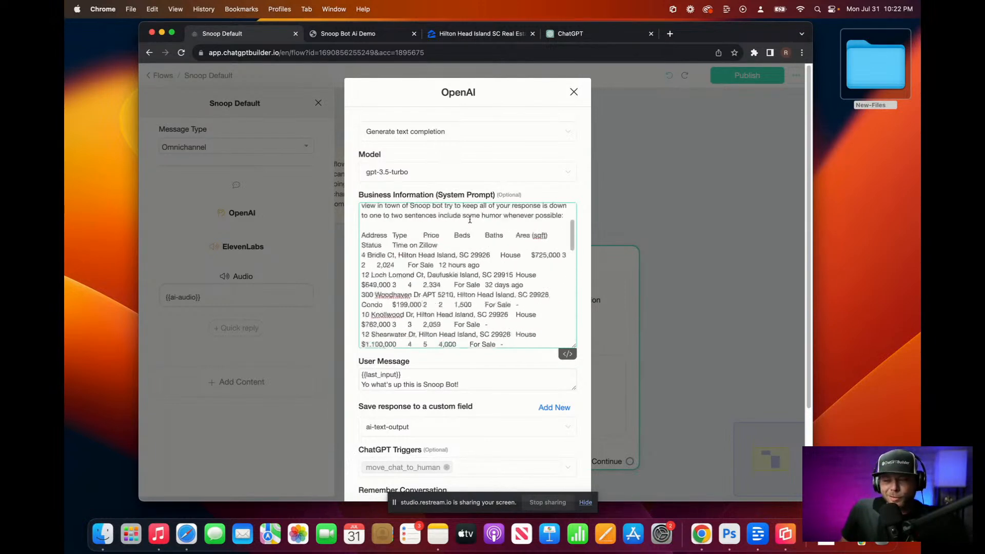
Step: Check the pasted prompt against the listings table in ChatGPT
click(570, 33)
scroll(597, 183, up, 3)
scroll(596, 184, up, 15)
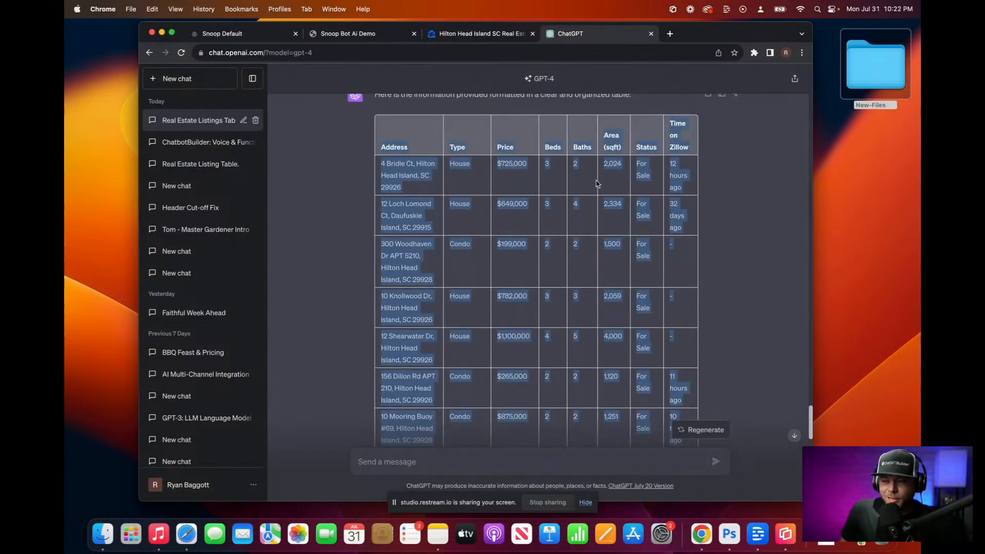
scroll(597, 183, down, 20)
scroll(597, 183, up, 1)
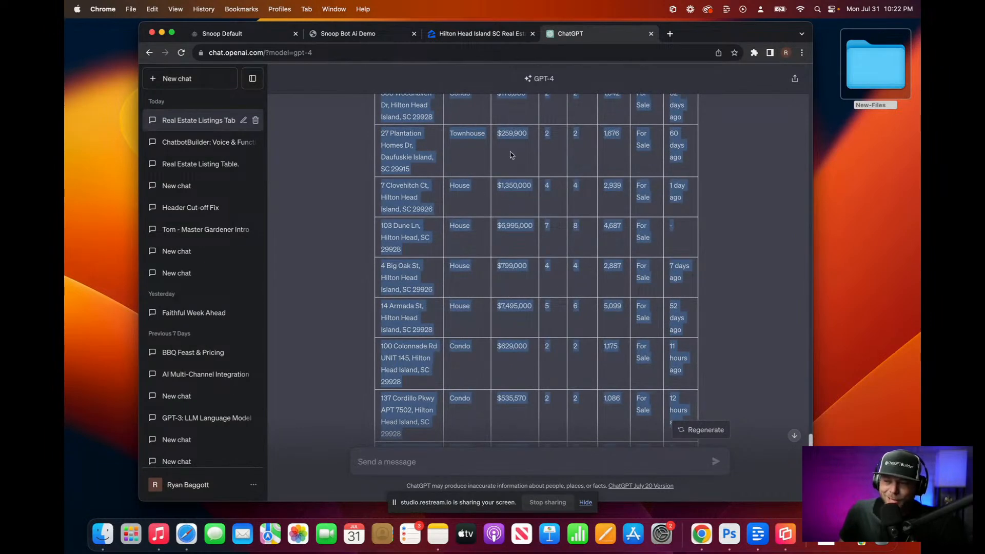
Step: Confirm the OpenAI step with Continue and publish the Snoop Default flow
click(387, 36)
click(253, 35)
scroll(432, 309, down, 5)
scroll(431, 310, down, 8)
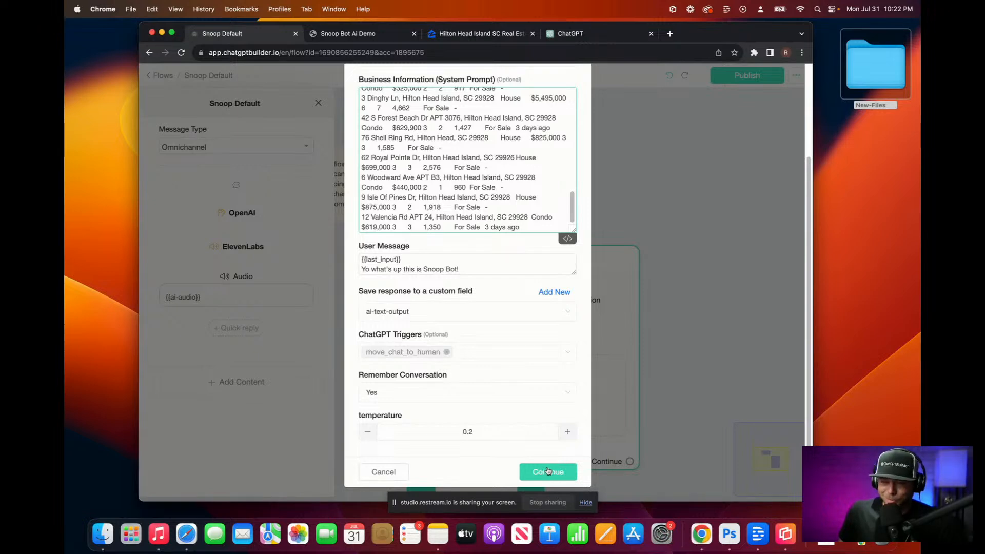
click(554, 471)
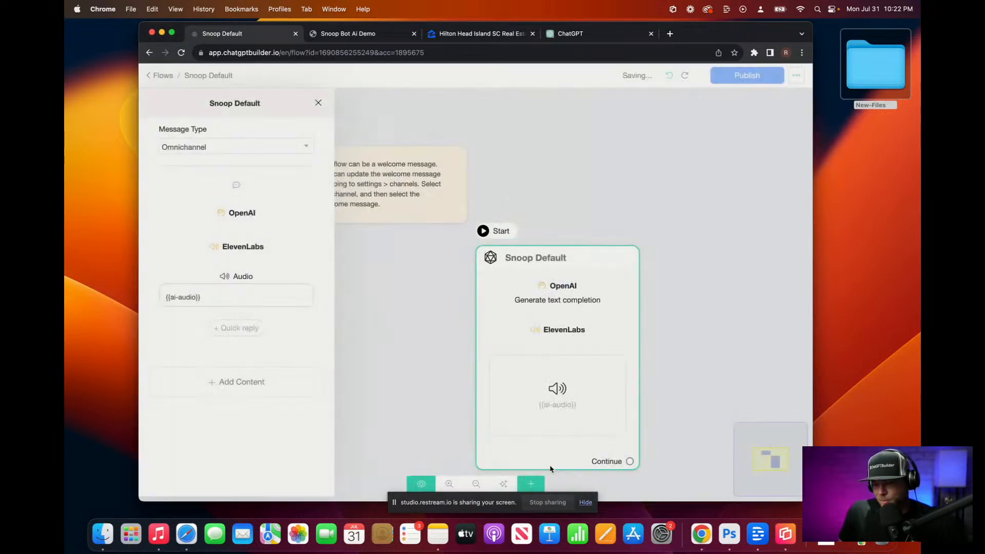
click(753, 77)
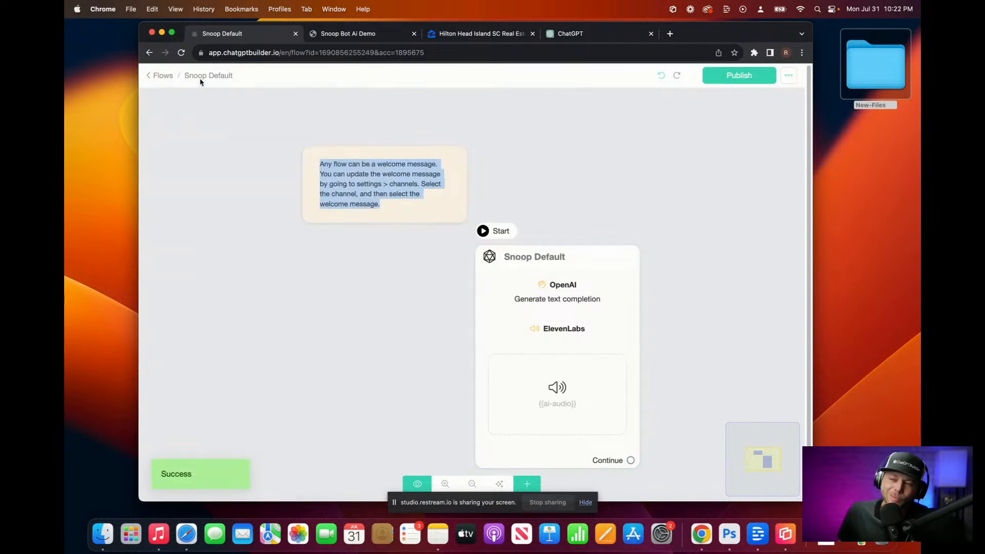
Step: Turn off the OpenAI ChatGPT integration's Default Reply and save
click(159, 77)
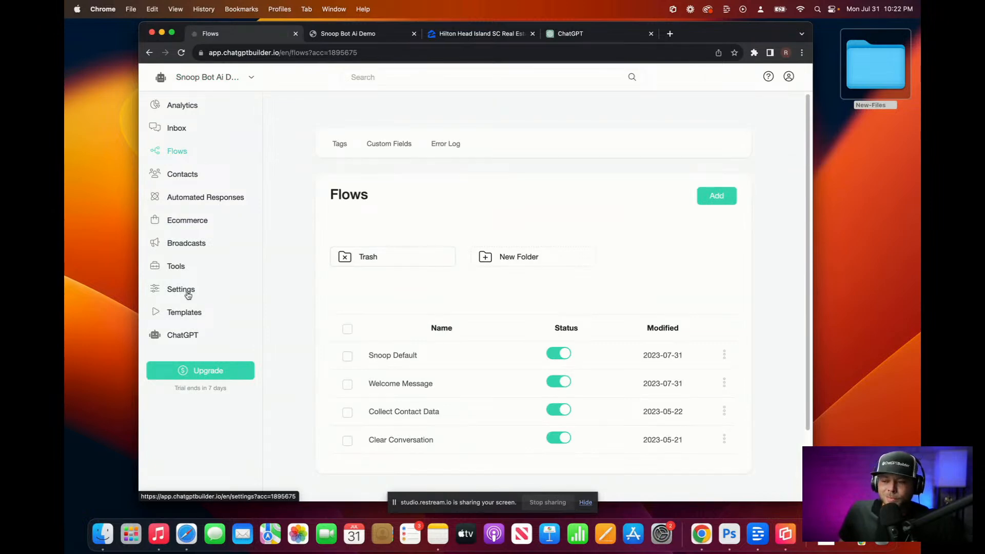
click(192, 288)
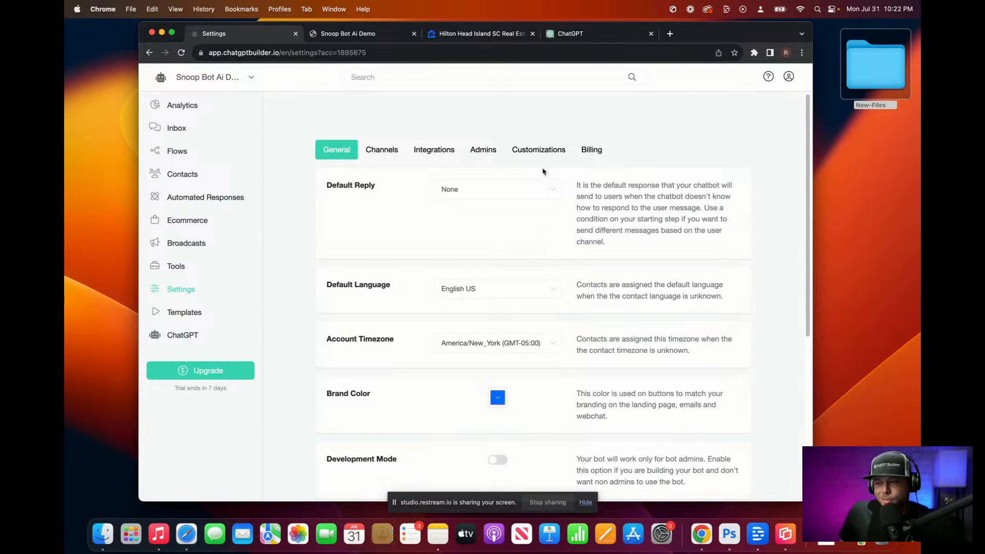
click(456, 152)
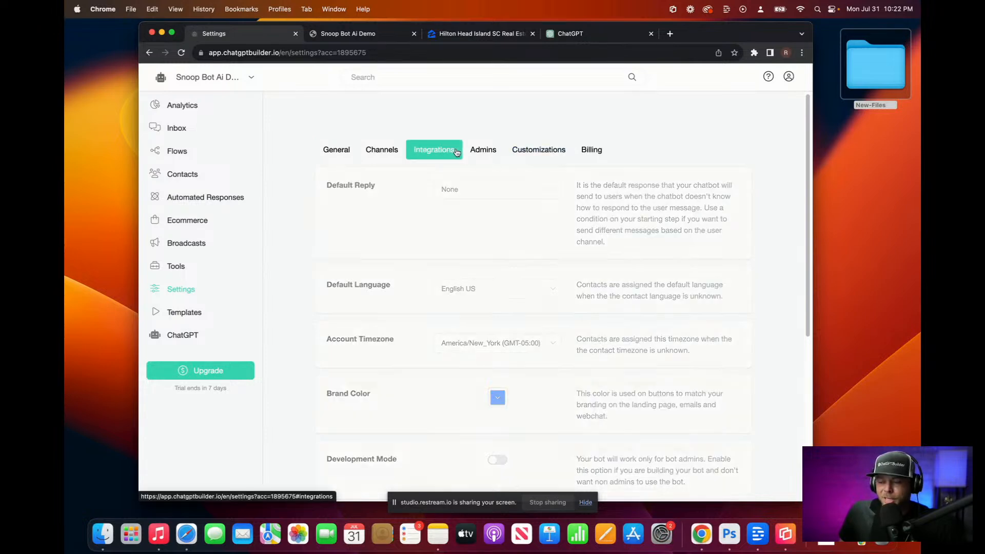
click(420, 381)
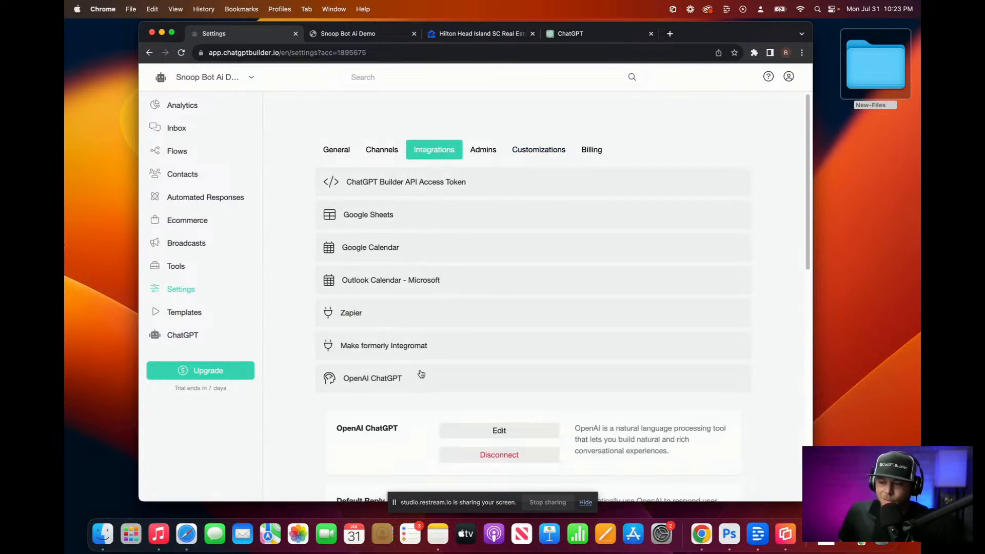
scroll(406, 359, down, 3)
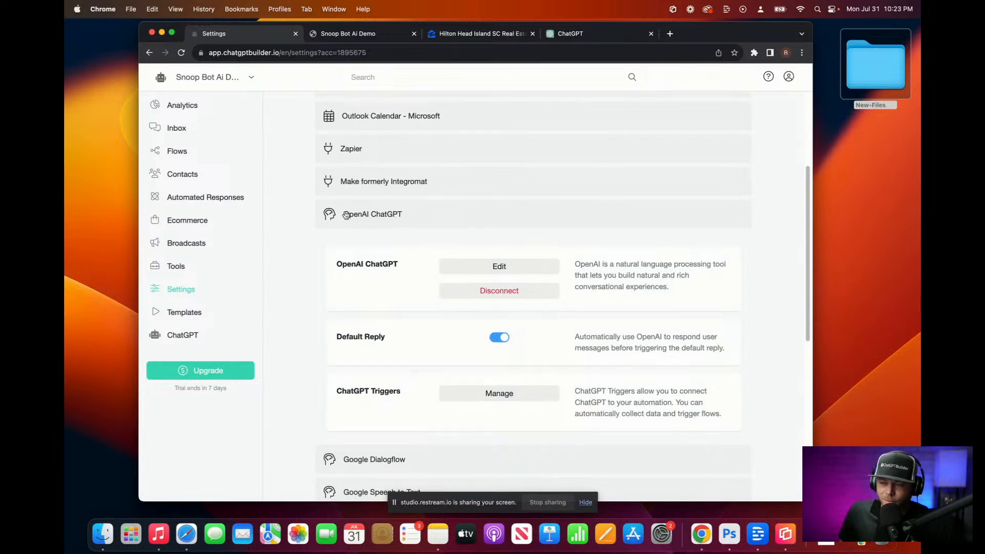
click(500, 338)
click(765, 76)
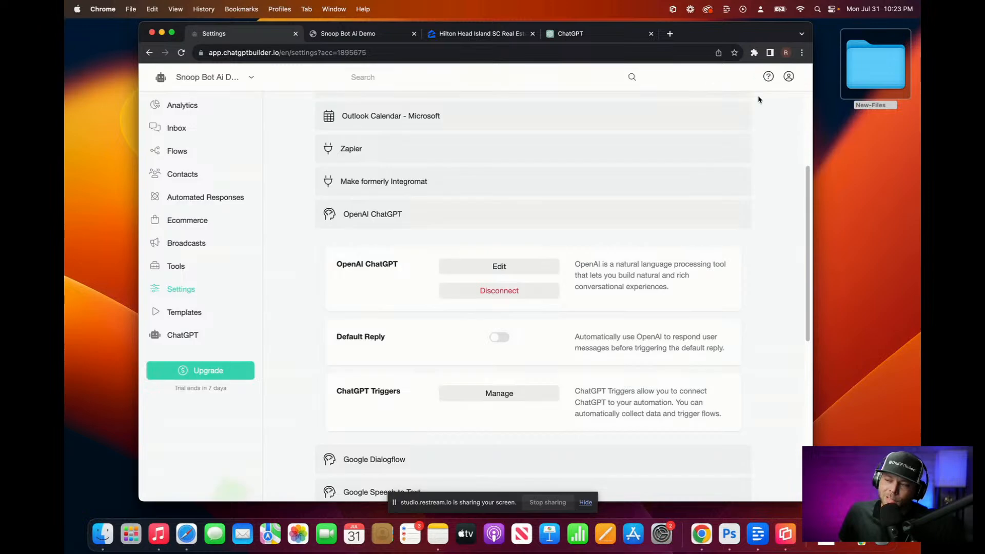
scroll(631, 177, up, 3)
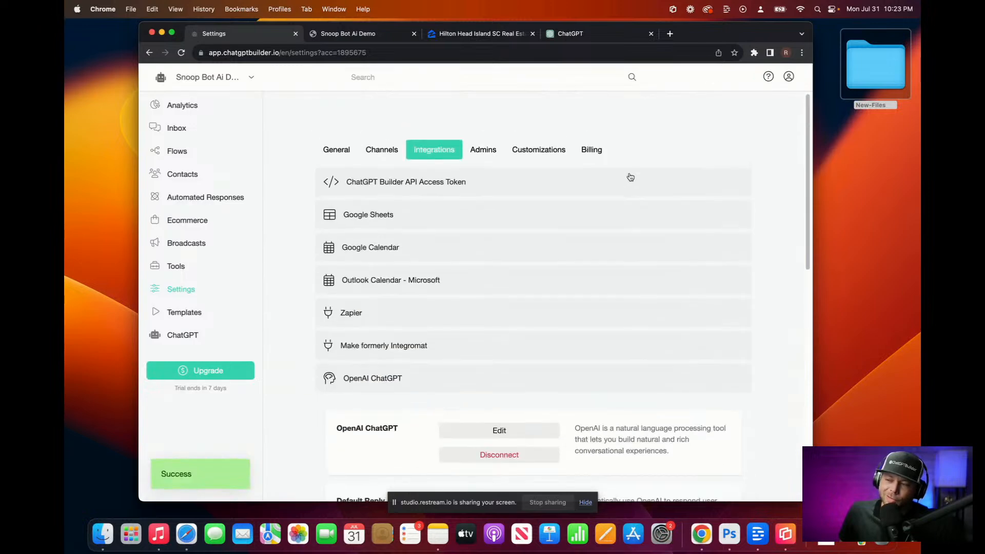
Step: Set the general Default Reply to Snoop Default, save, and go back to Flows
click(332, 149)
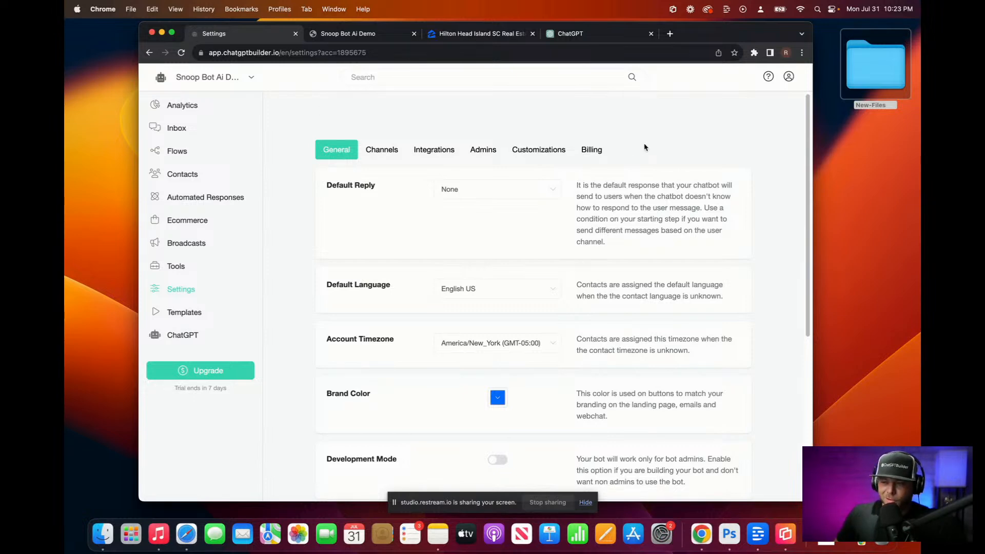
click(533, 189)
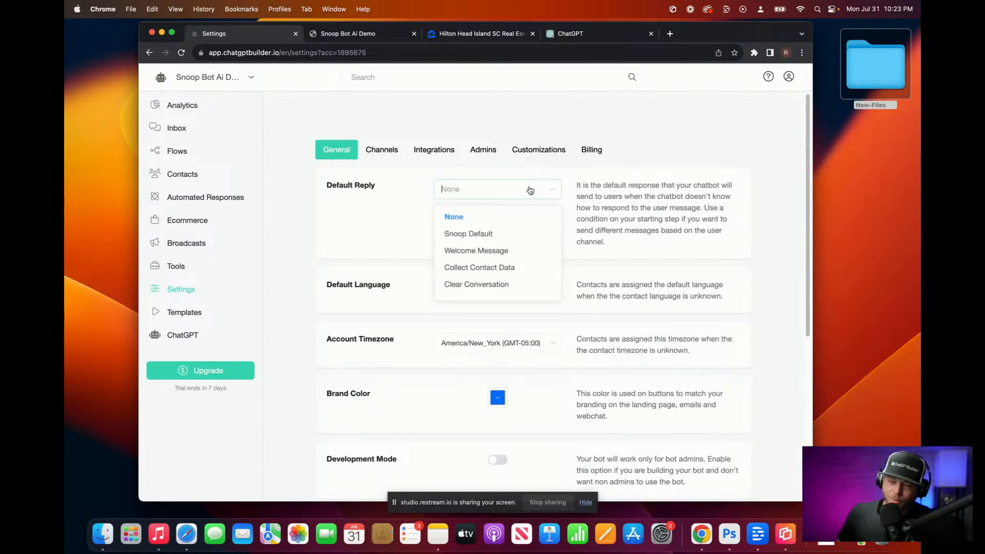
click(505, 240)
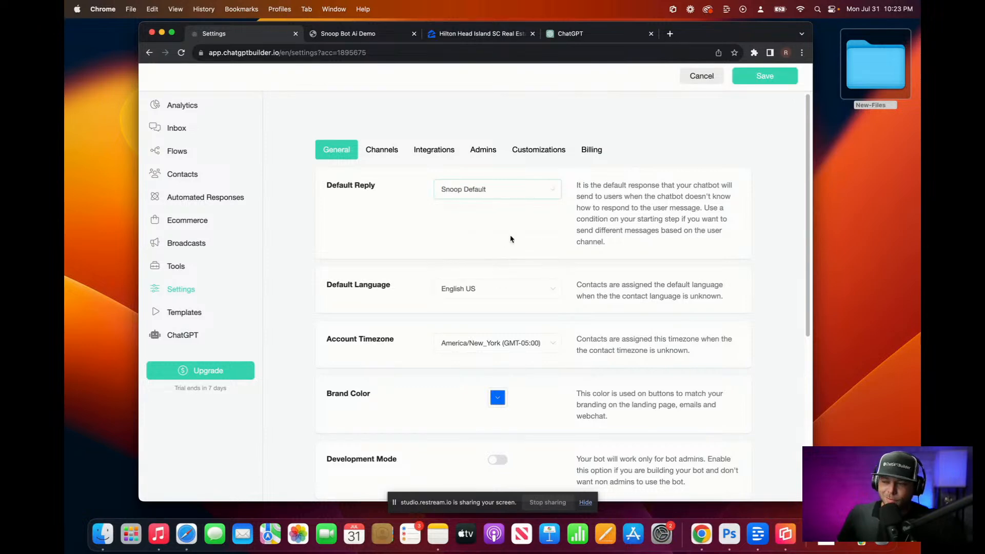
click(779, 79)
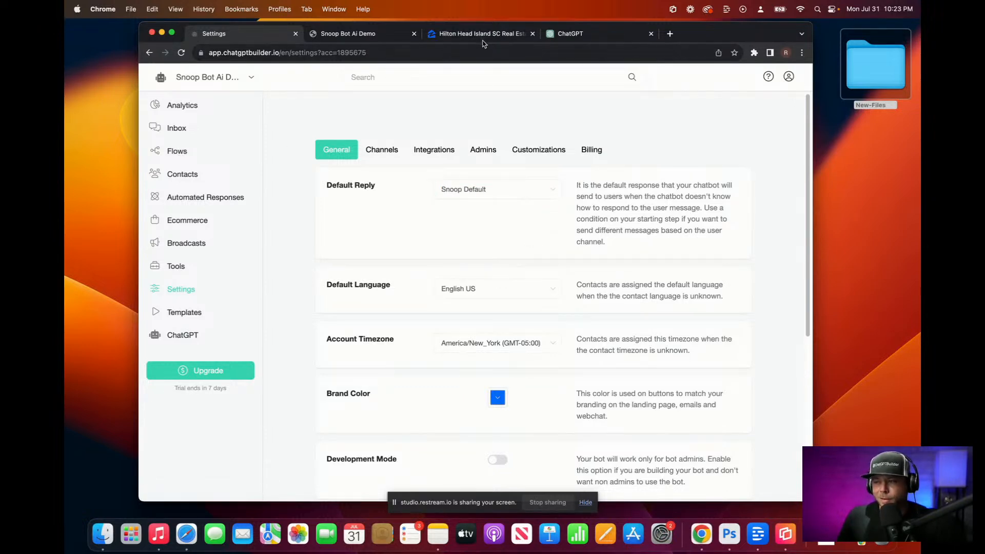
click(186, 144)
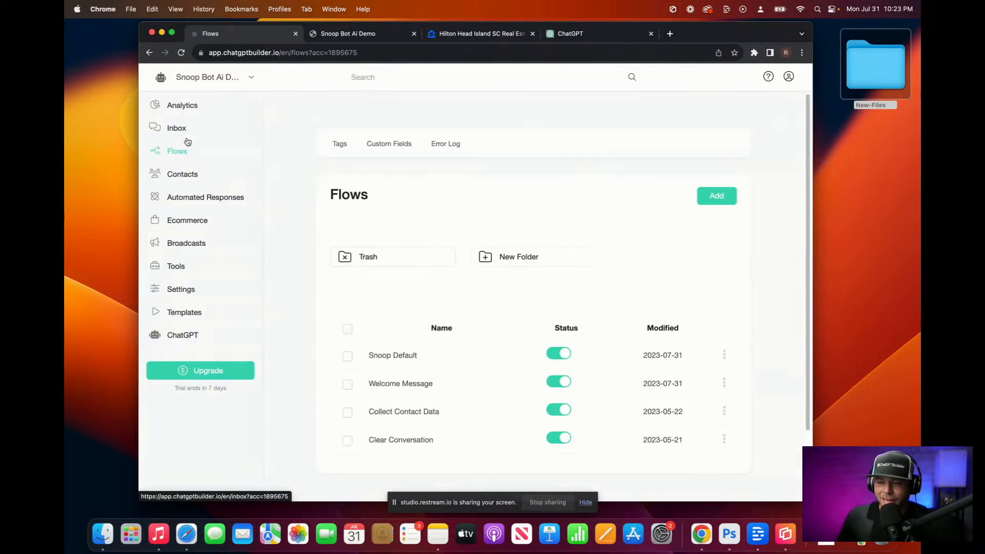
Step: Open the Snoop Default flow and close the Hilton Head Zillow listings tab
click(449, 355)
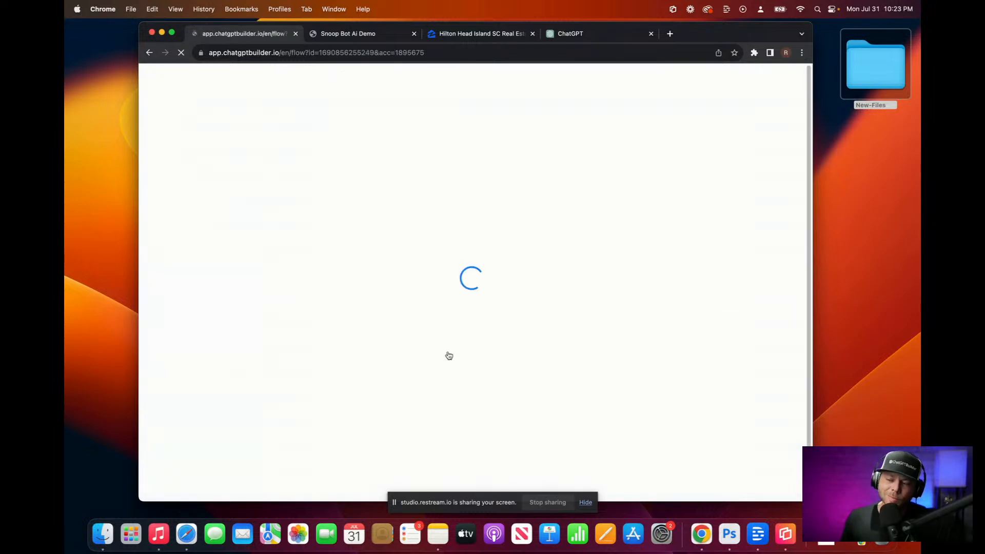
scroll(535, 330, down, 1)
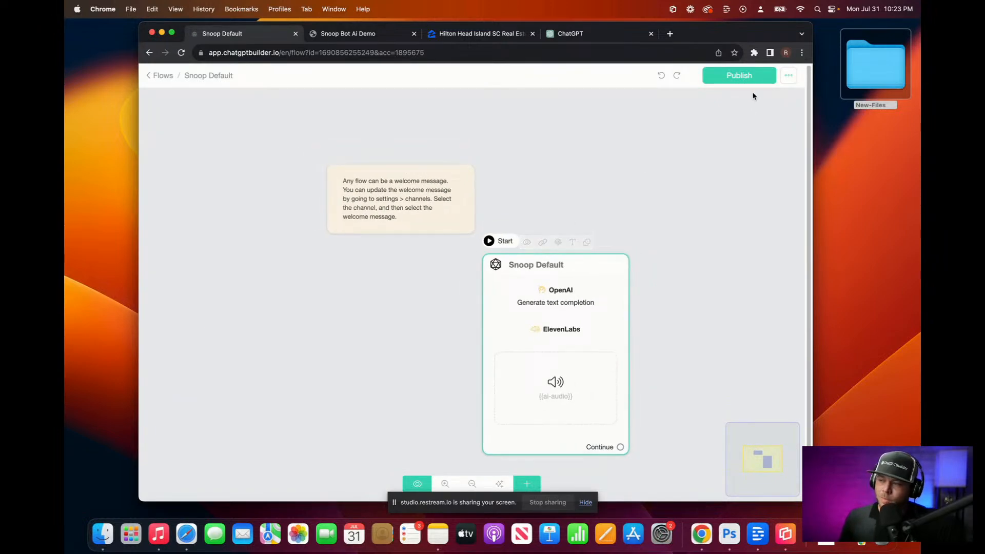
click(359, 34)
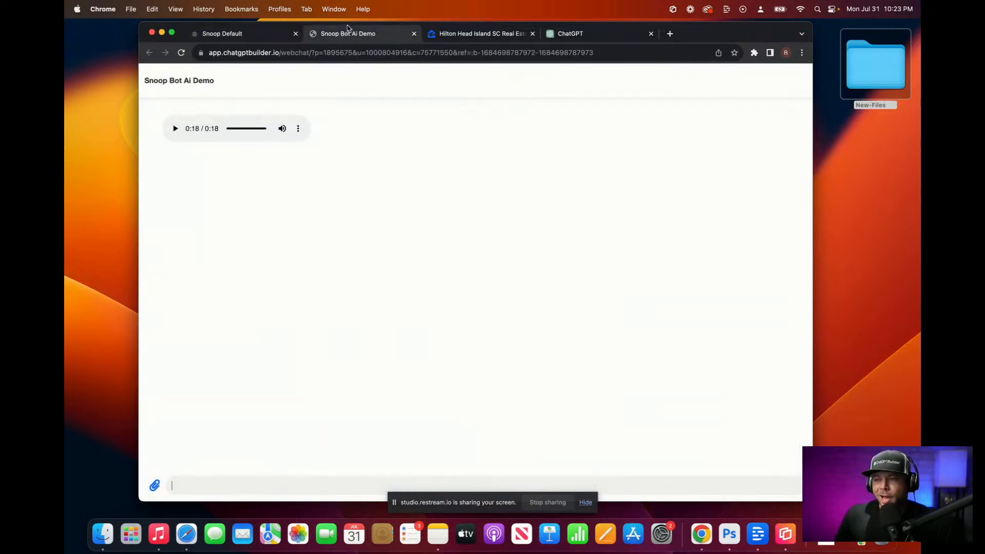
click(214, 33)
click(477, 34)
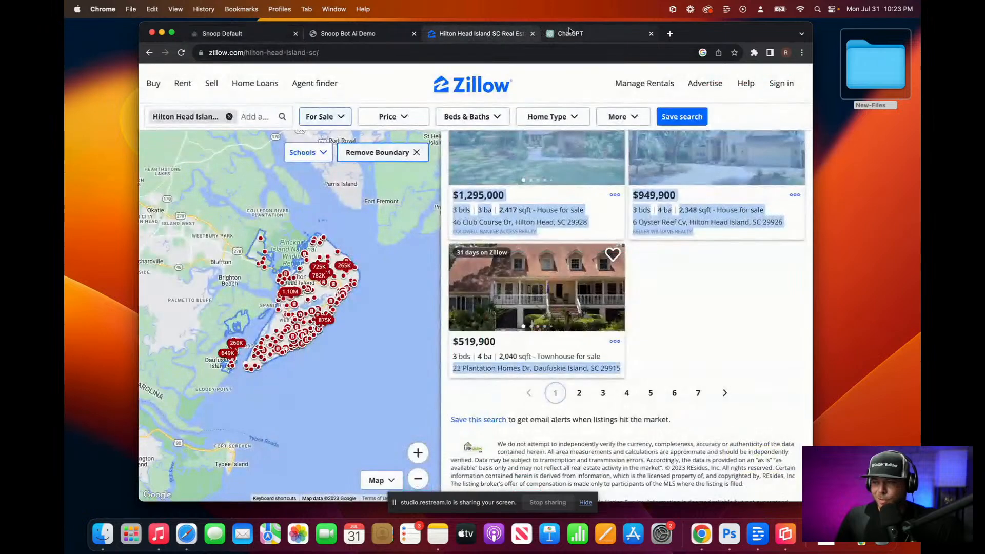
click(564, 34)
click(533, 34)
click(574, 142)
scroll(577, 149, up, 5)
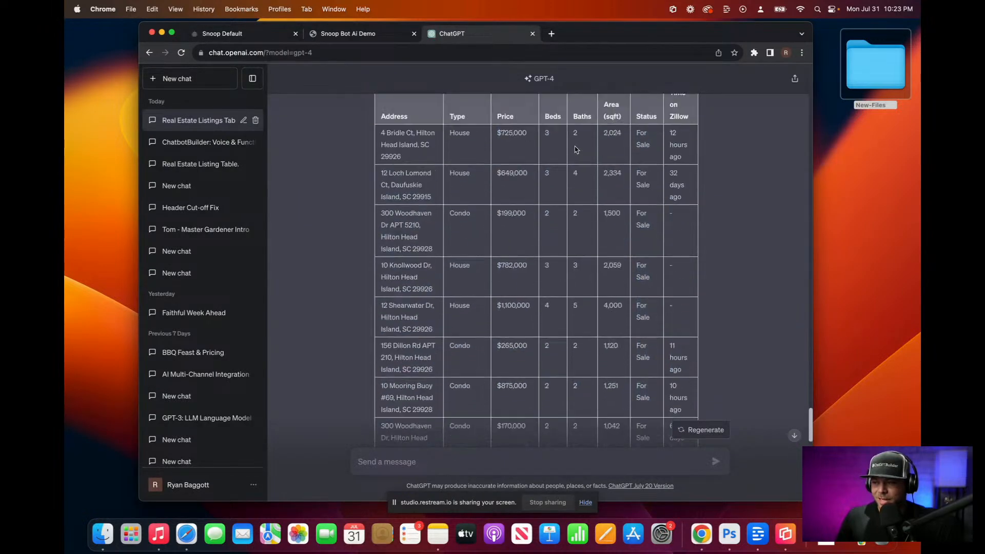
Step: Scroll through the ChatGPT listings table, then bring up the Snoop Bot Ai Demo chat page
click(353, 37)
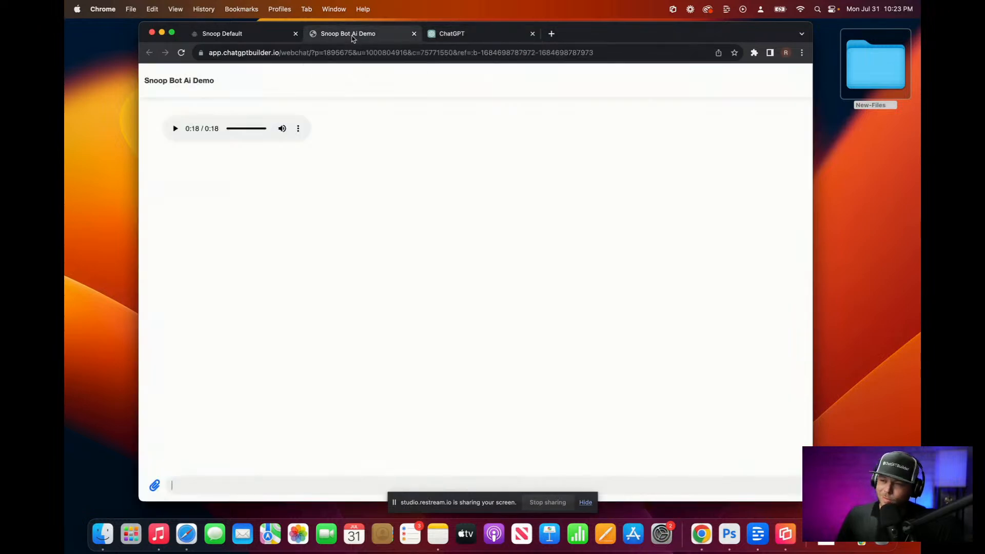
click(481, 41)
scroll(457, 195, up, 2)
scroll(397, 297, down, 2)
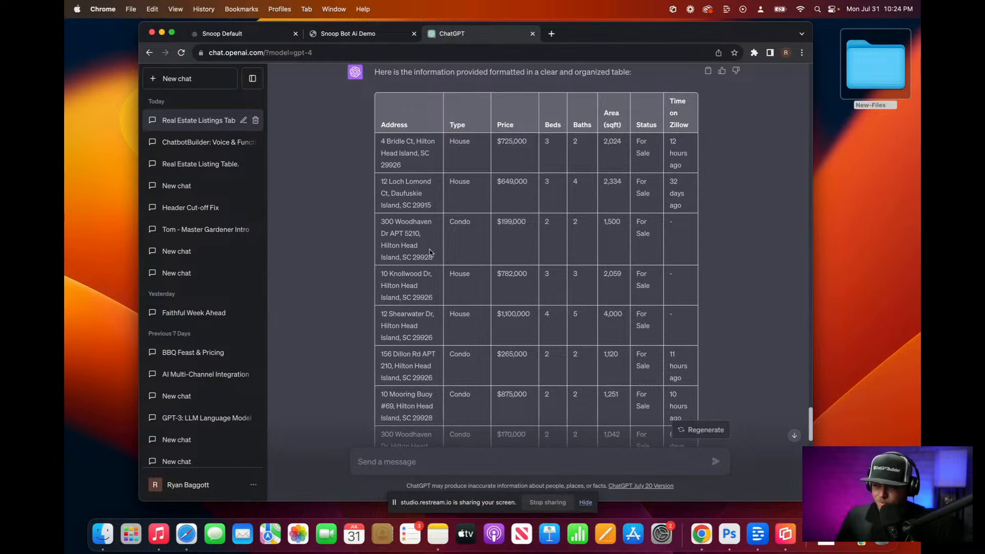
scroll(433, 245, down, 5)
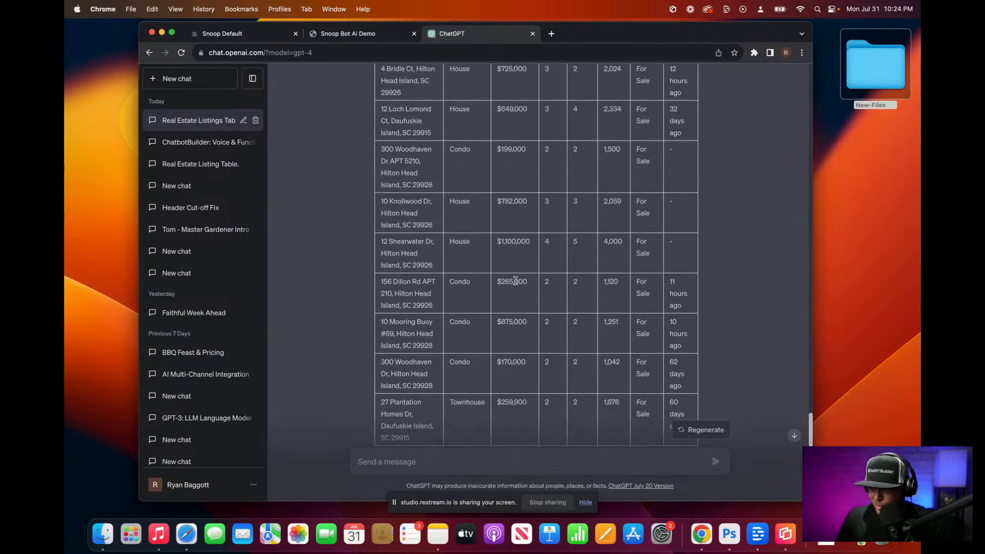
scroll(514, 368, down, 10)
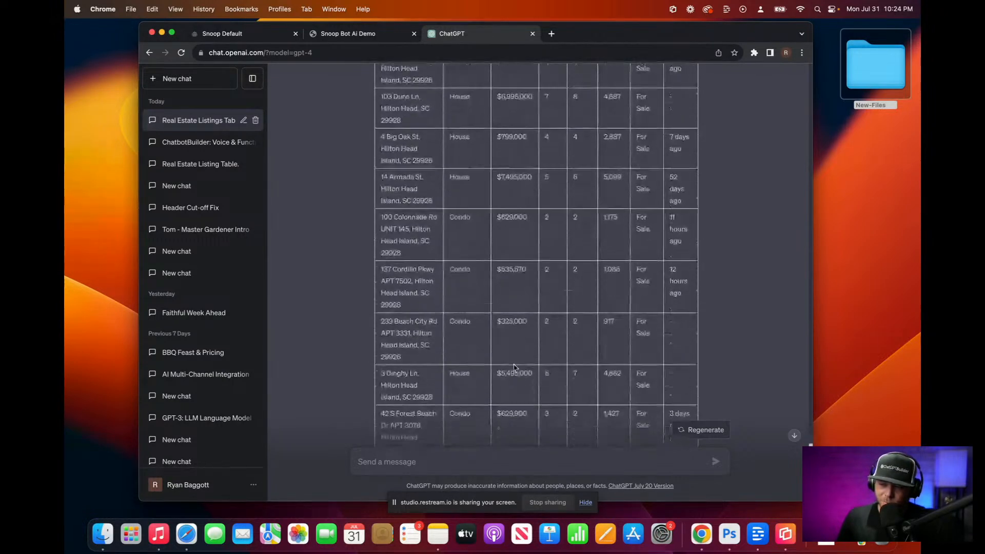
scroll(514, 368, down, 3)
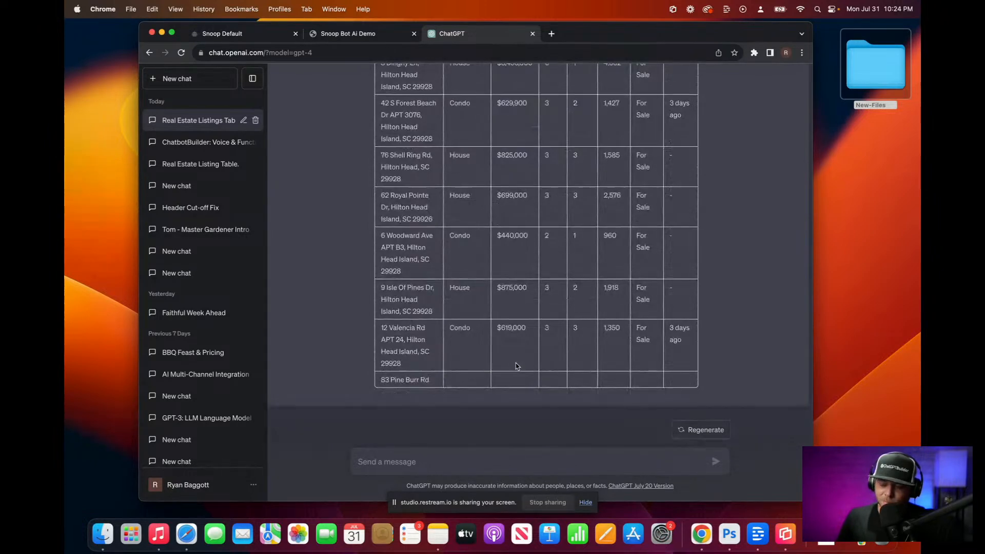
click(337, 32)
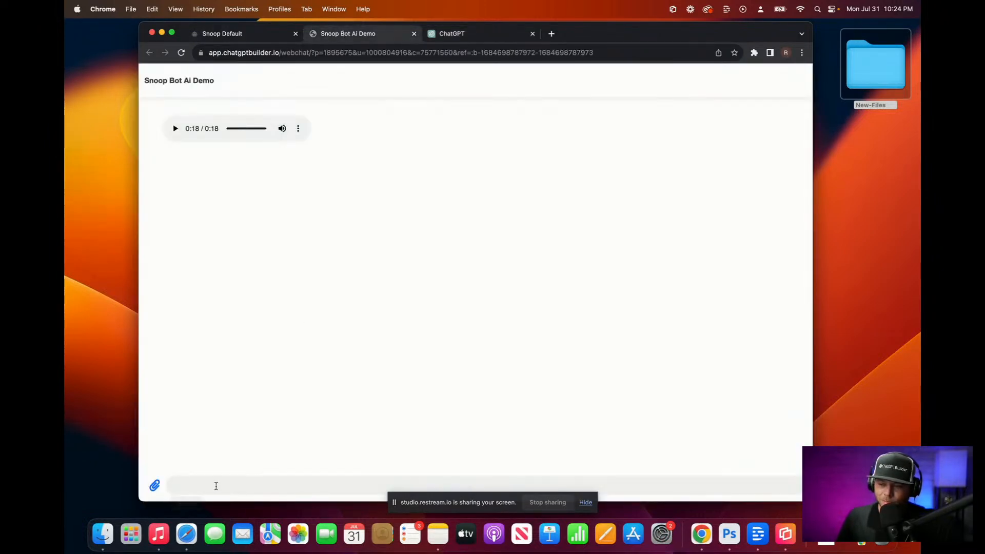
Step: Ask the Snoop bot for the most affordable property for sale and play its 26-second audio reply
key(fn)
key(fn)
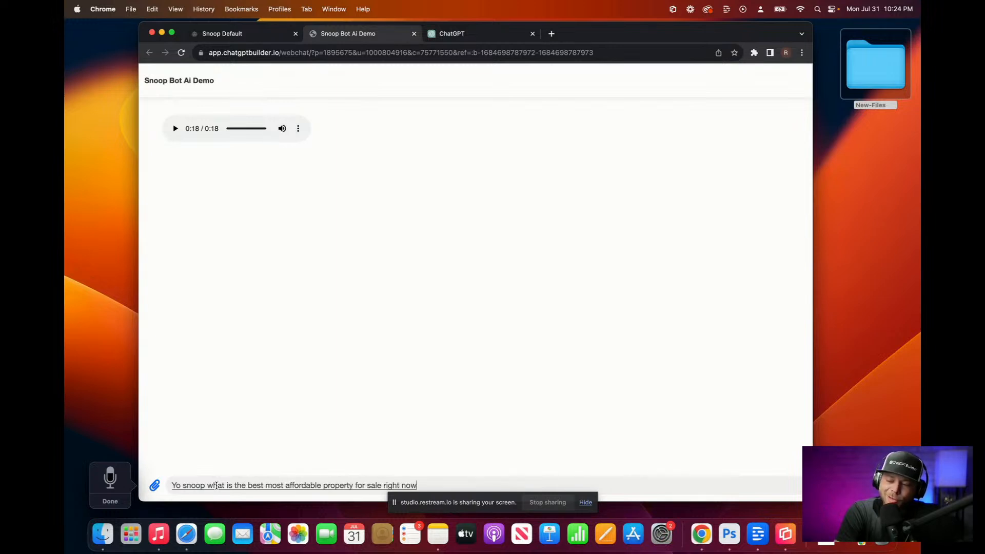
key(Escape)
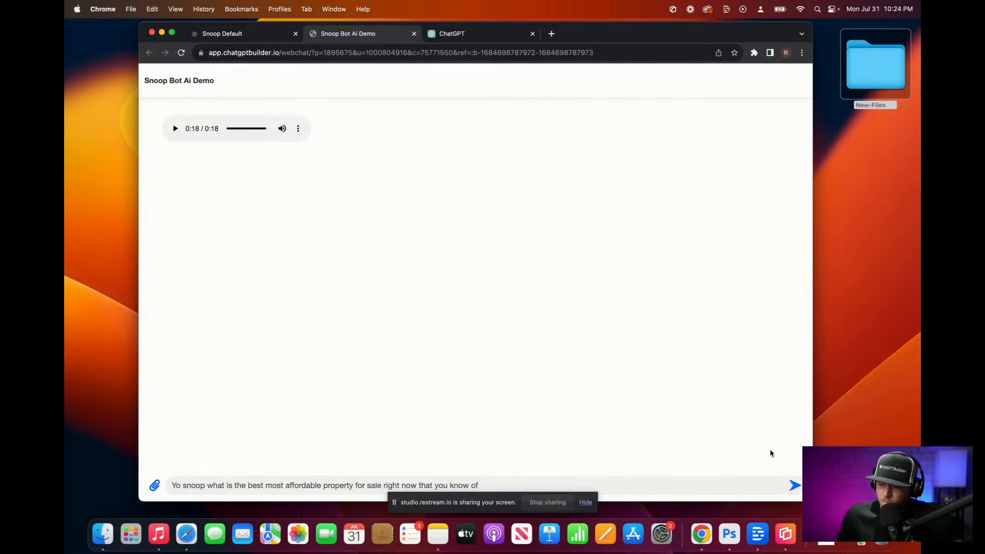
click(794, 485)
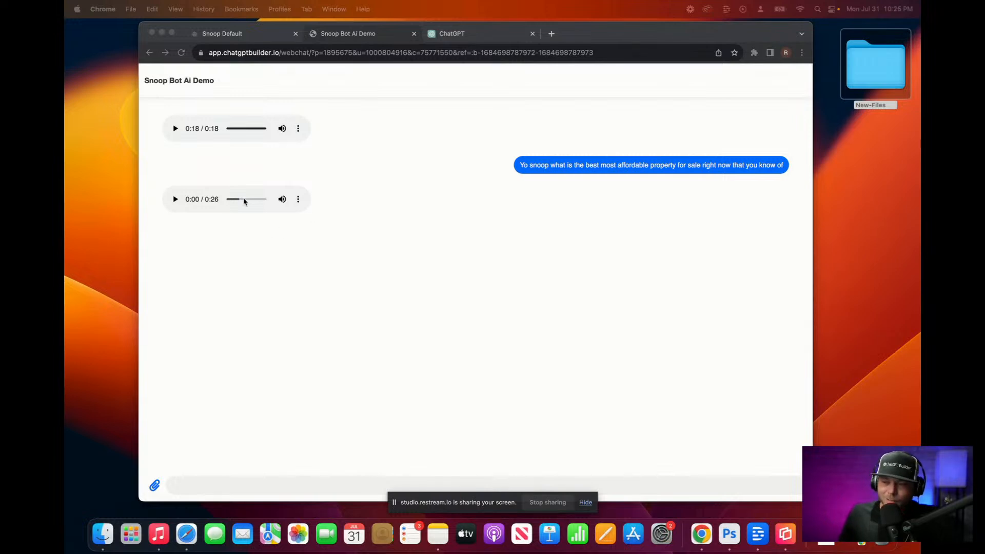
click(176, 200)
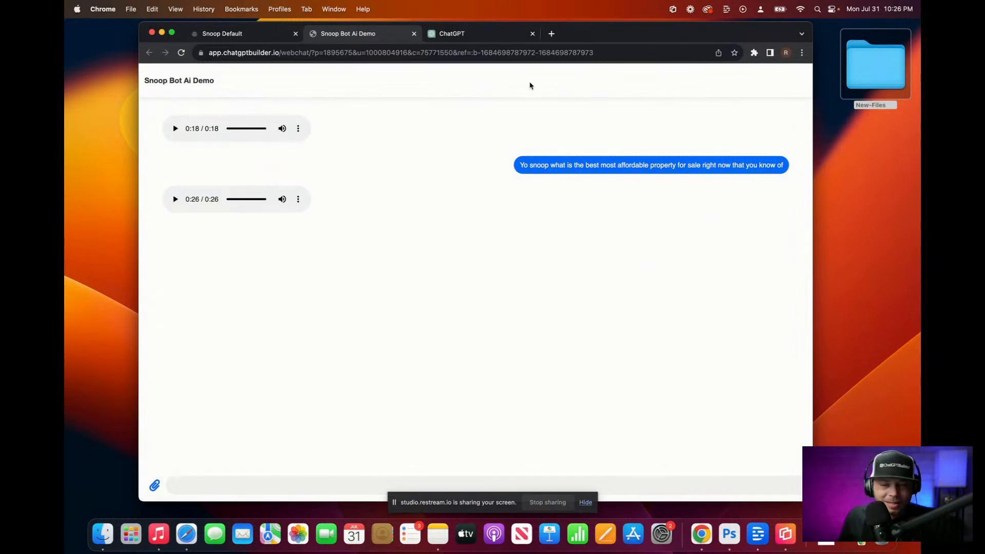
Step: Bring the ChatGPT listings table back up and scroll to its top
click(464, 34)
scroll(502, 234, up, 5)
scroll(502, 233, up, 6)
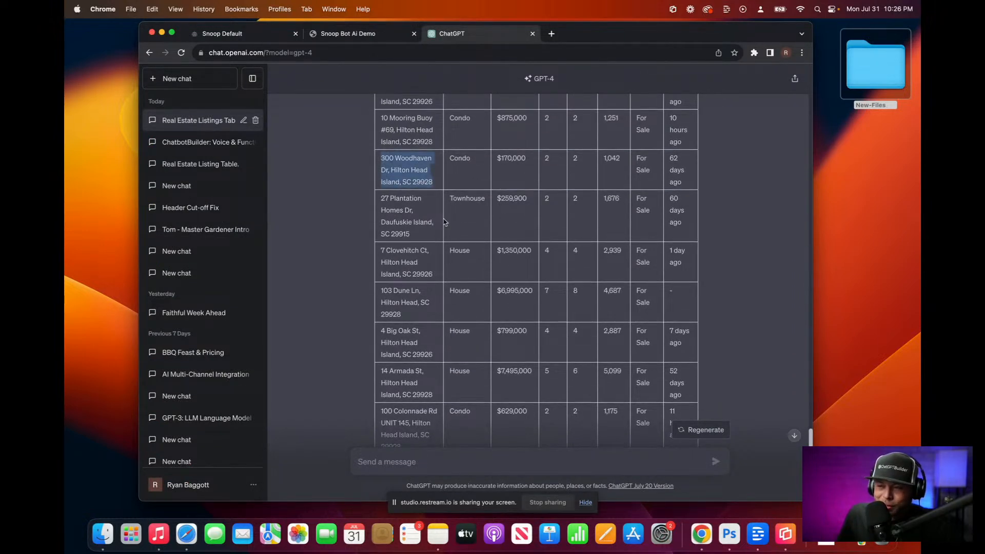
Step: Open the Inbox and enlarge the ai-text-output value to read the $199,000 condo recommendation
click(230, 32)
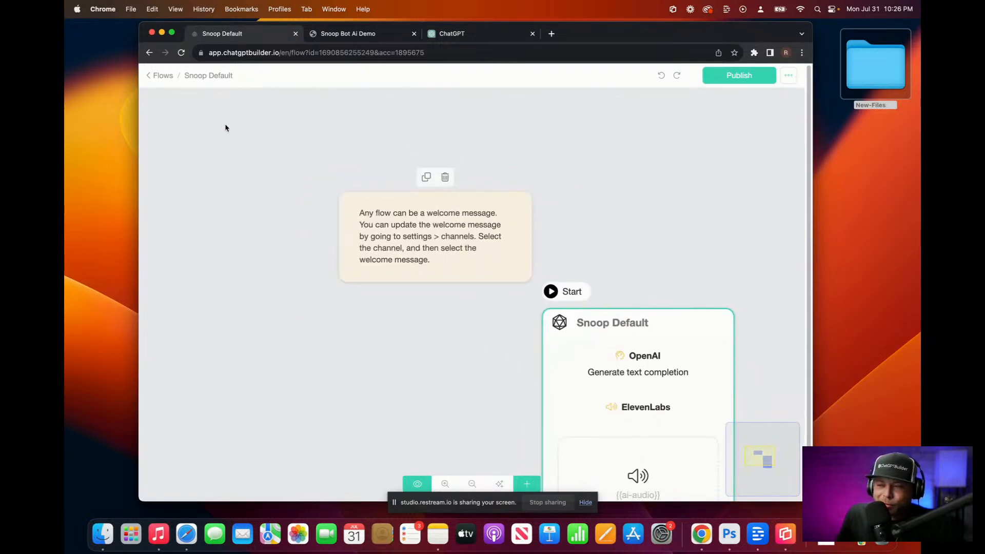
click(155, 76)
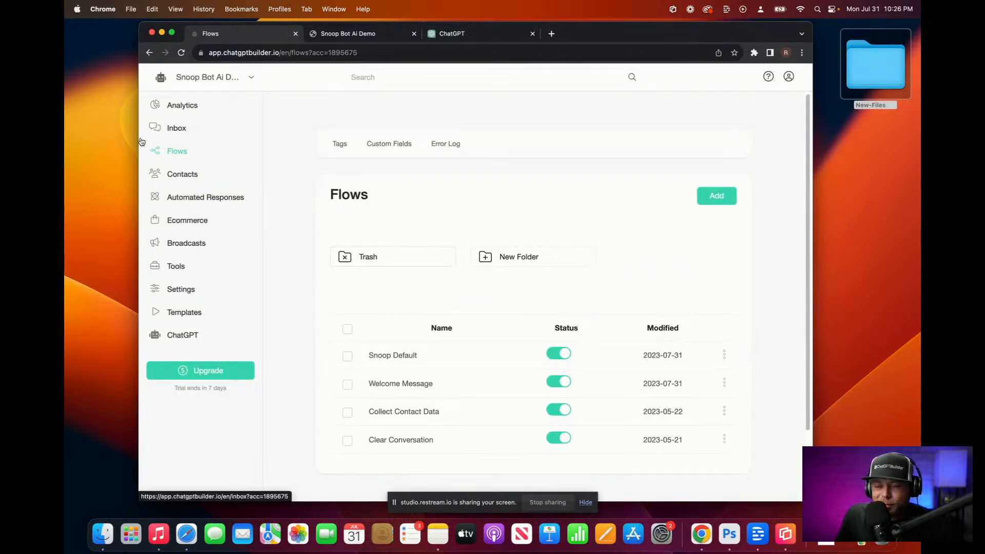
click(175, 128)
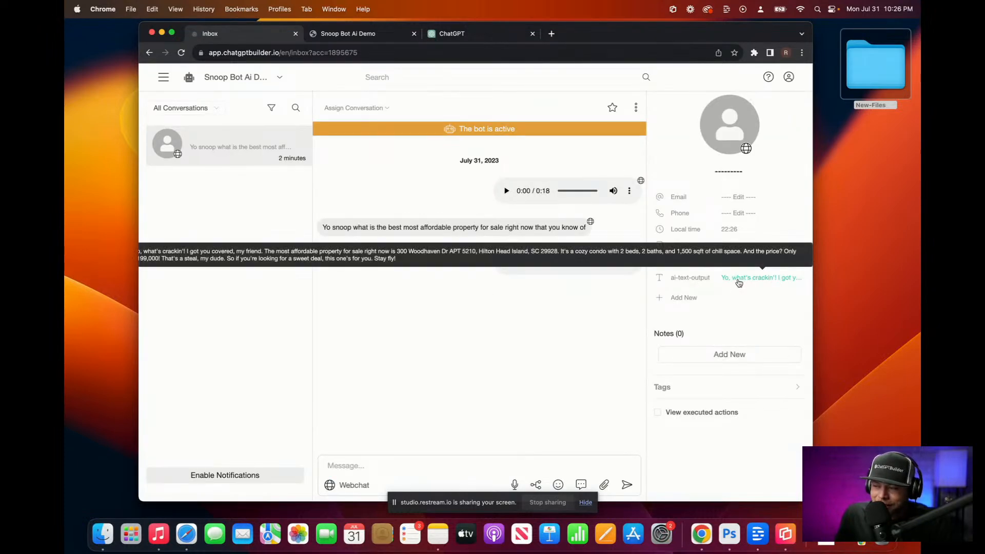
click(738, 283)
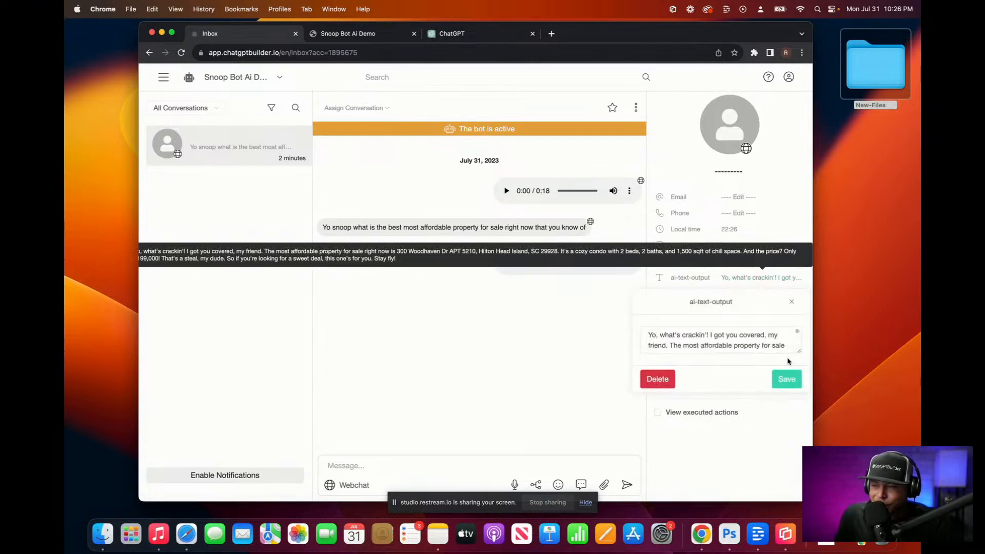
drag(798, 361, 783, 505)
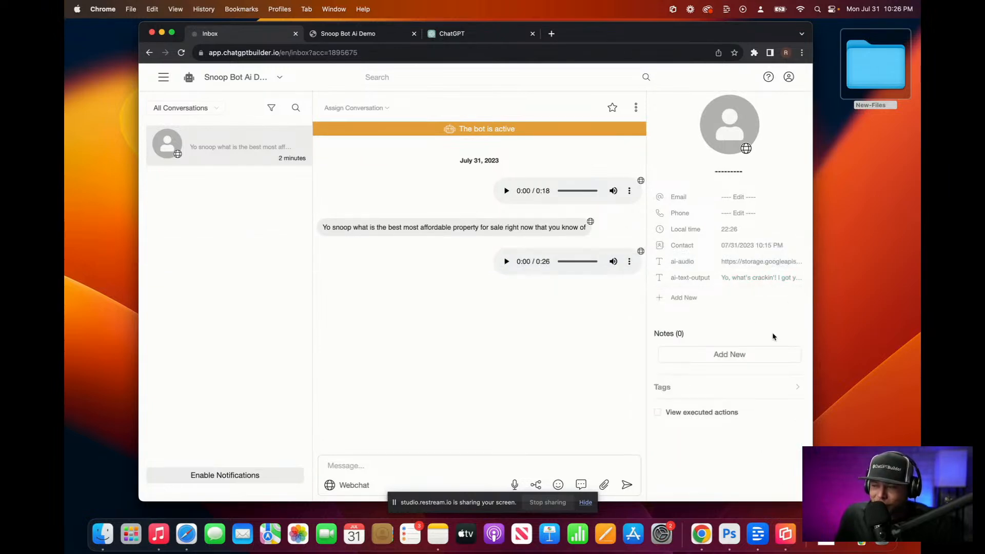
click(766, 279)
drag(799, 350, 798, 440)
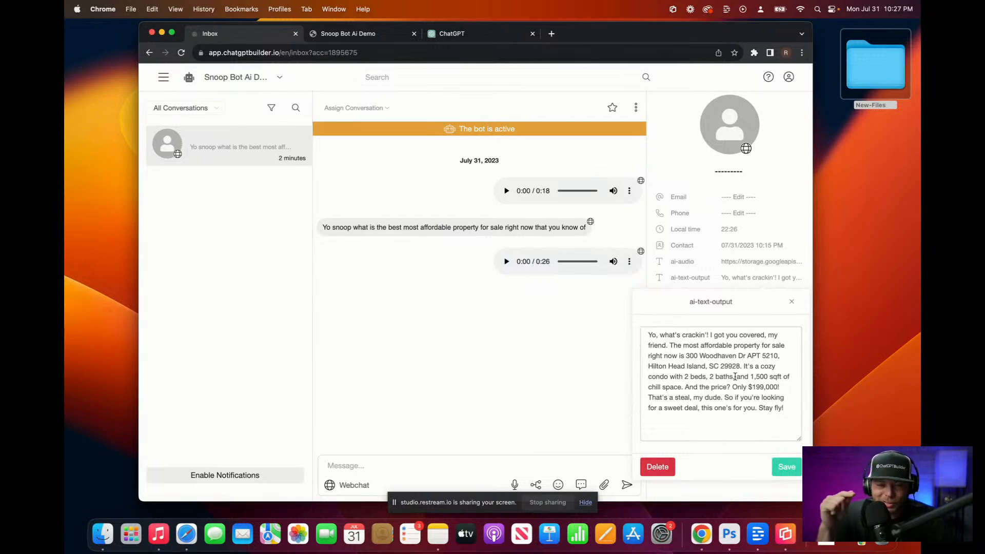
click(380, 34)
click(431, 35)
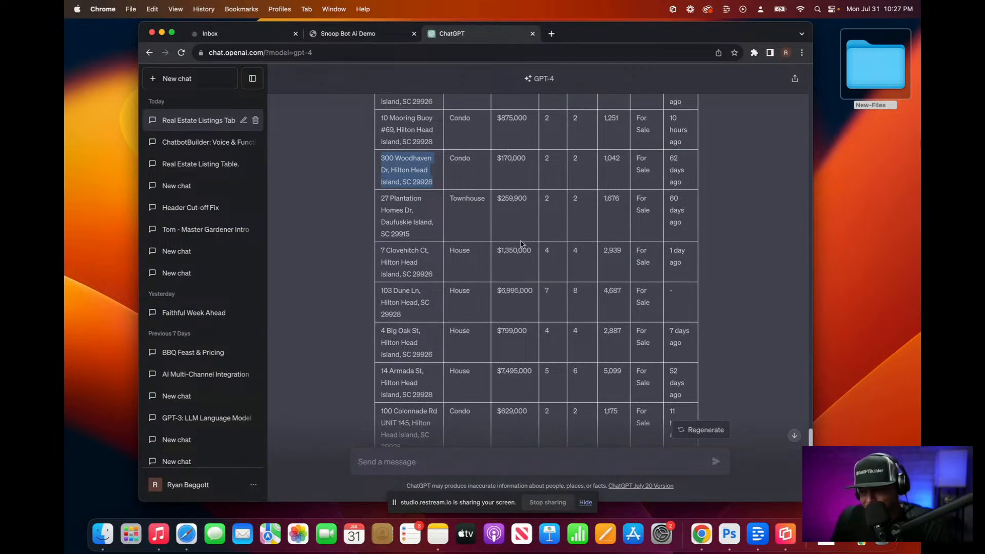
scroll(520, 246, up, 2)
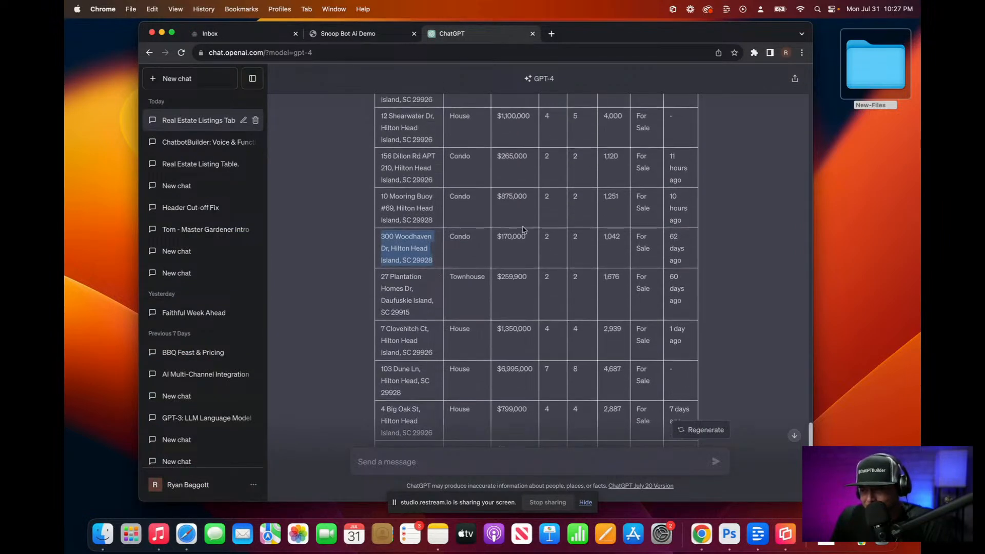
click(272, 35)
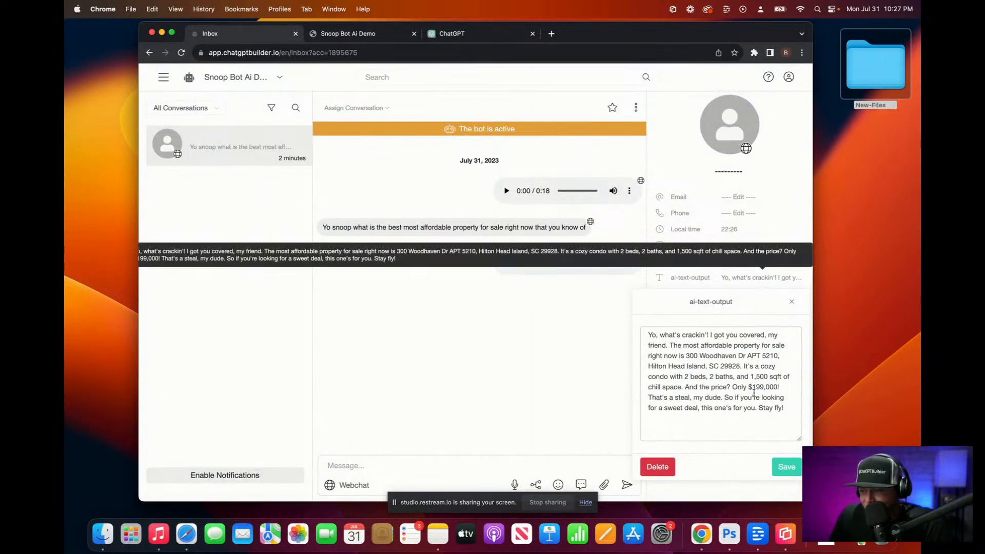
click(354, 35)
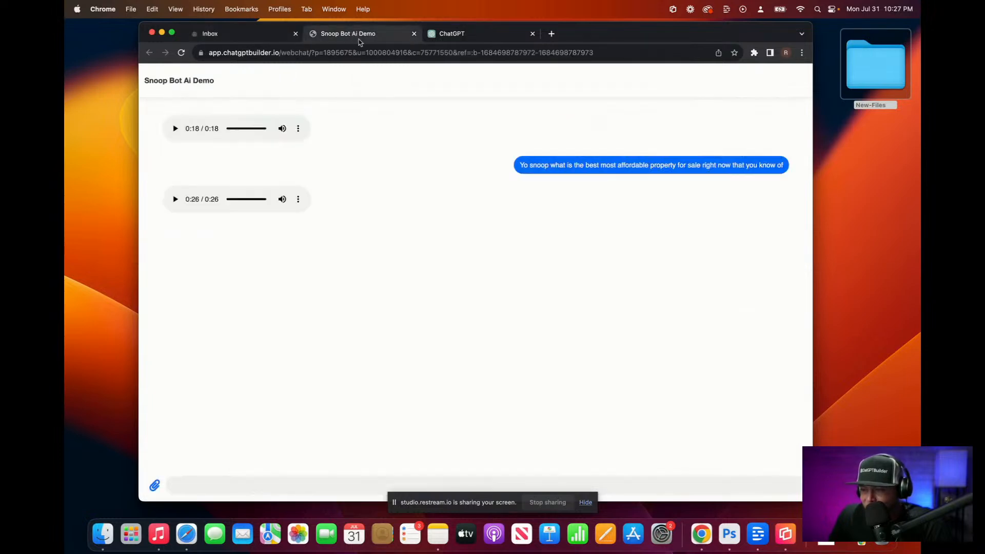
click(517, 36)
scroll(502, 242, up, 2)
scroll(501, 242, up, 3)
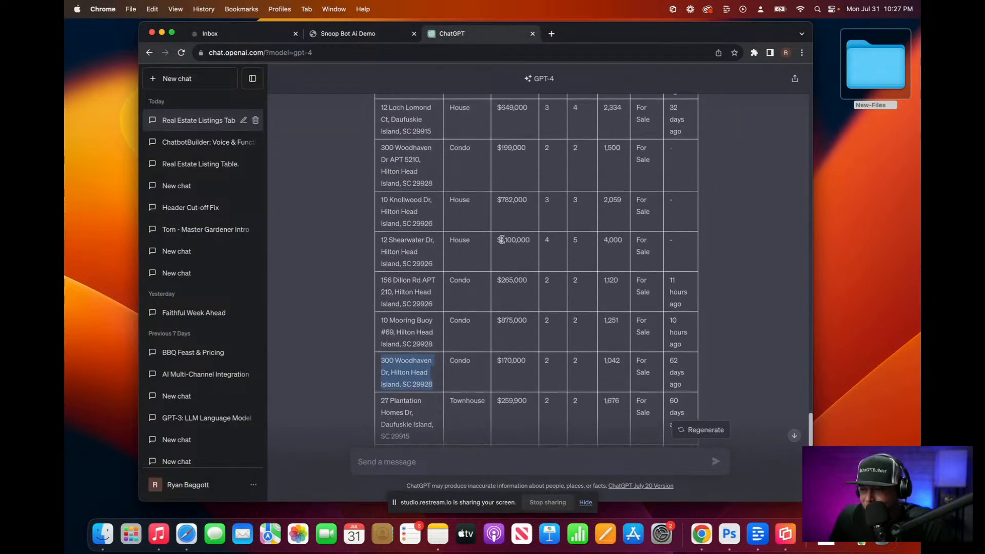
click(382, 154)
drag(382, 154, 436, 196)
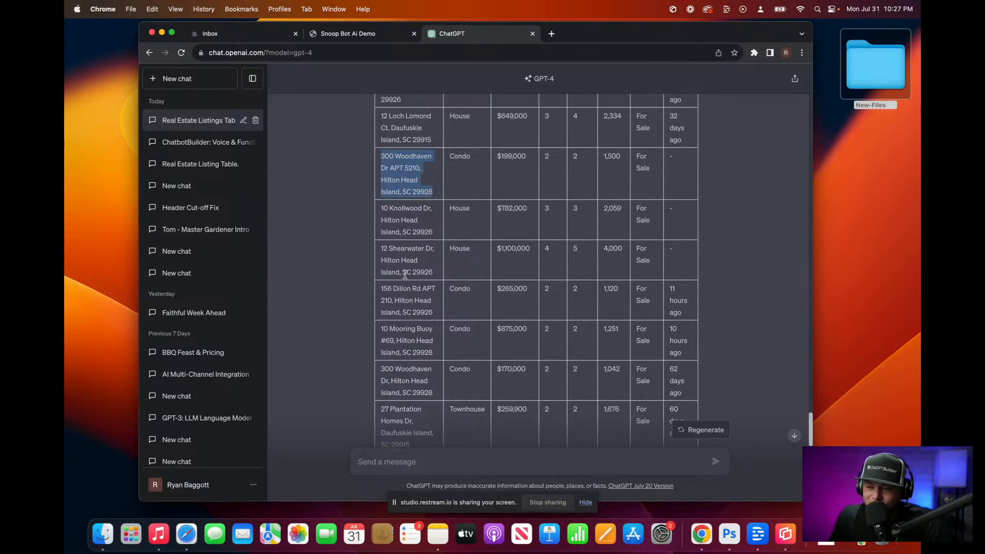
Step: Cross-check the inbox reply and scroll the listings, which include a cheaper $170,000 condo
click(348, 35)
click(241, 34)
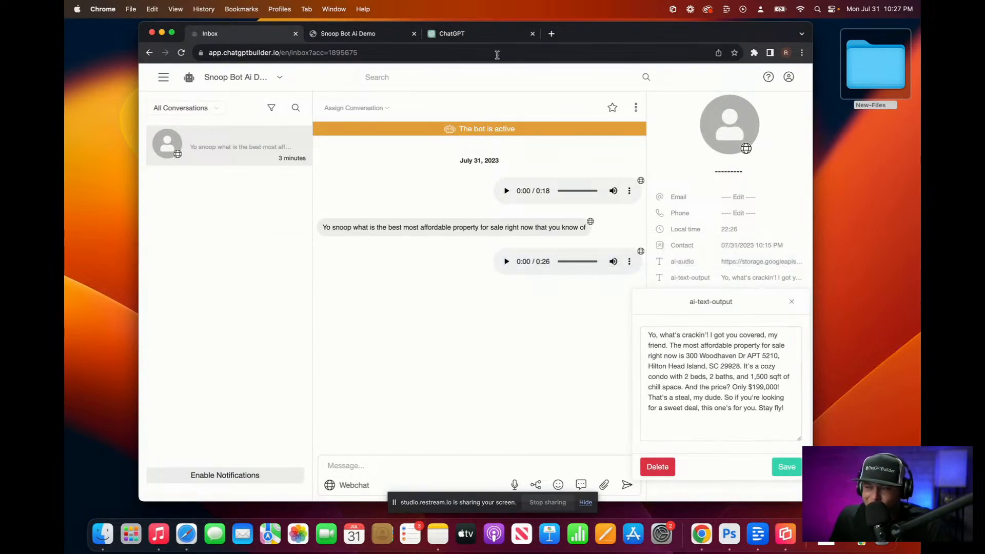
click(478, 35)
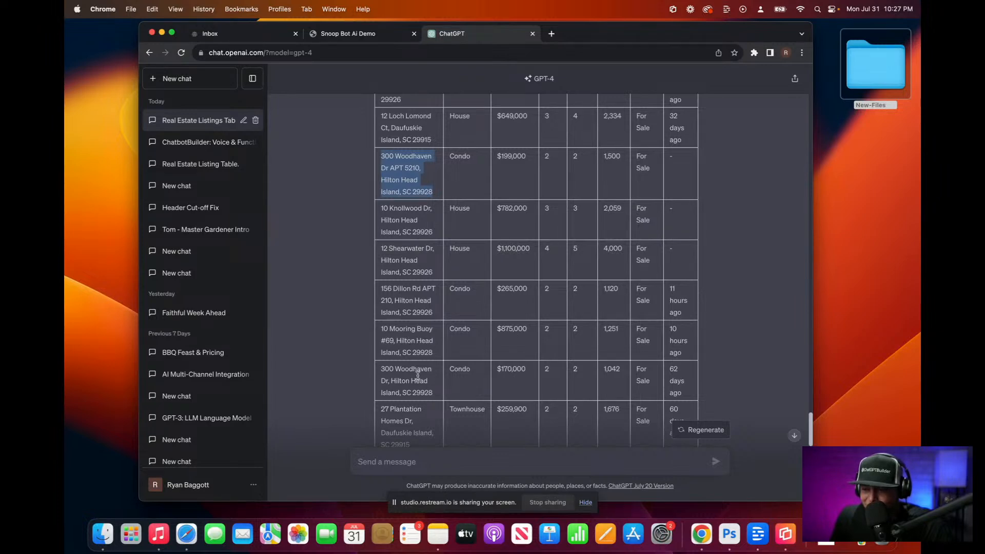
scroll(516, 368, up, 3)
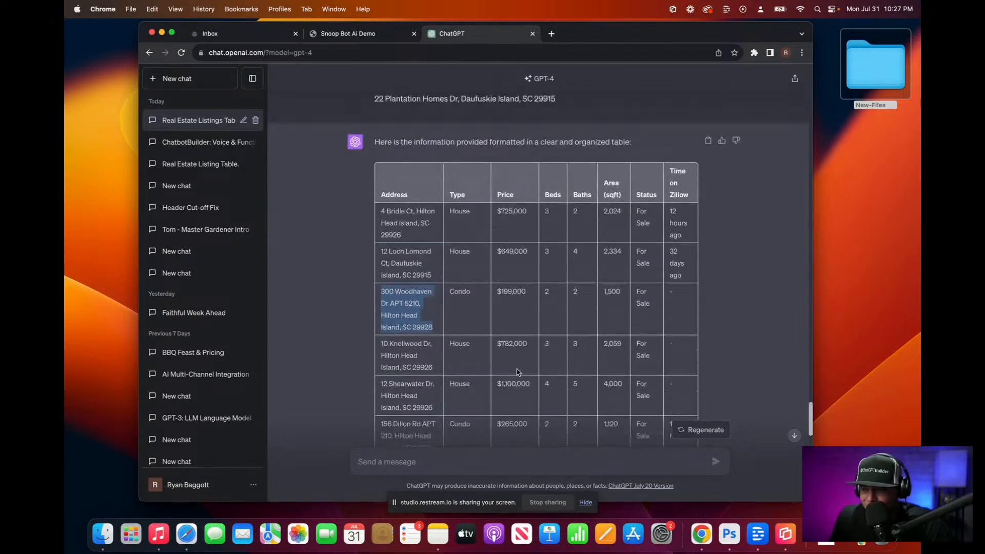
scroll(516, 368, down, 5)
scroll(517, 371, down, 2)
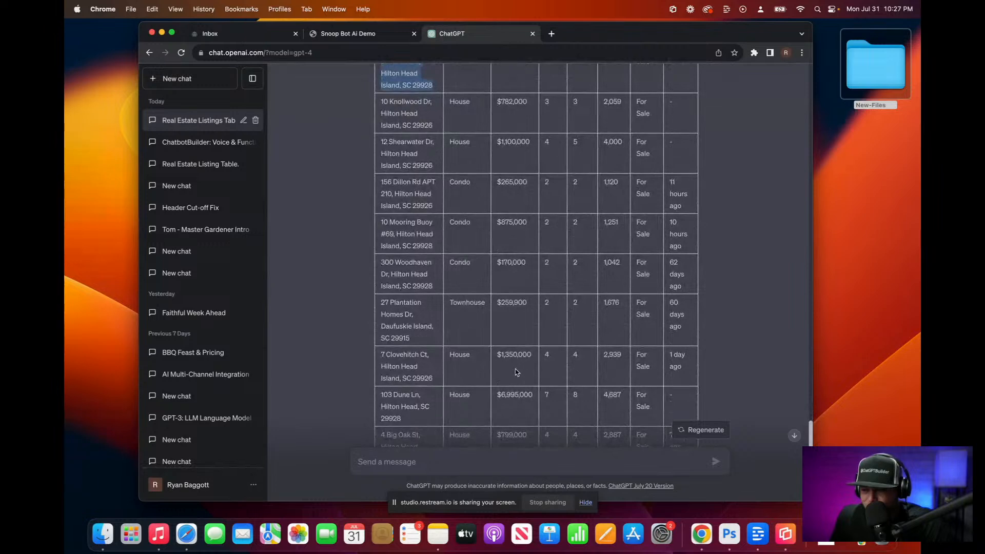
scroll(515, 372, down, 1)
scroll(514, 370, down, 6)
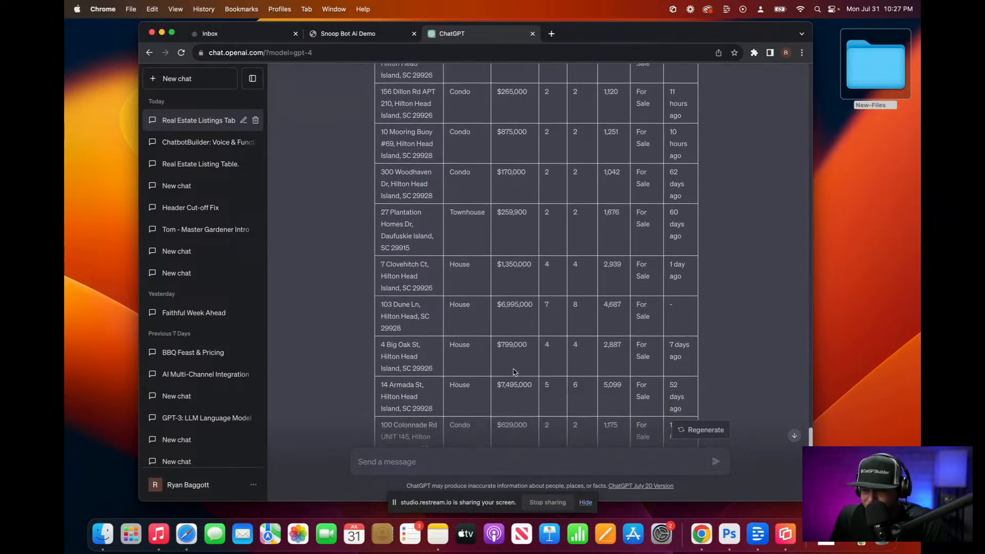
scroll(513, 372, down, 4)
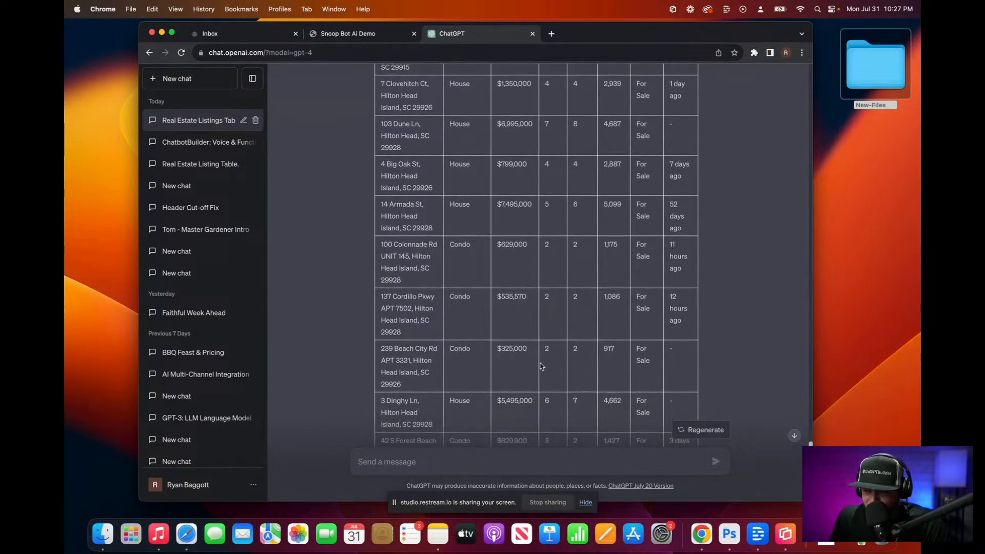
scroll(538, 364, down, 6)
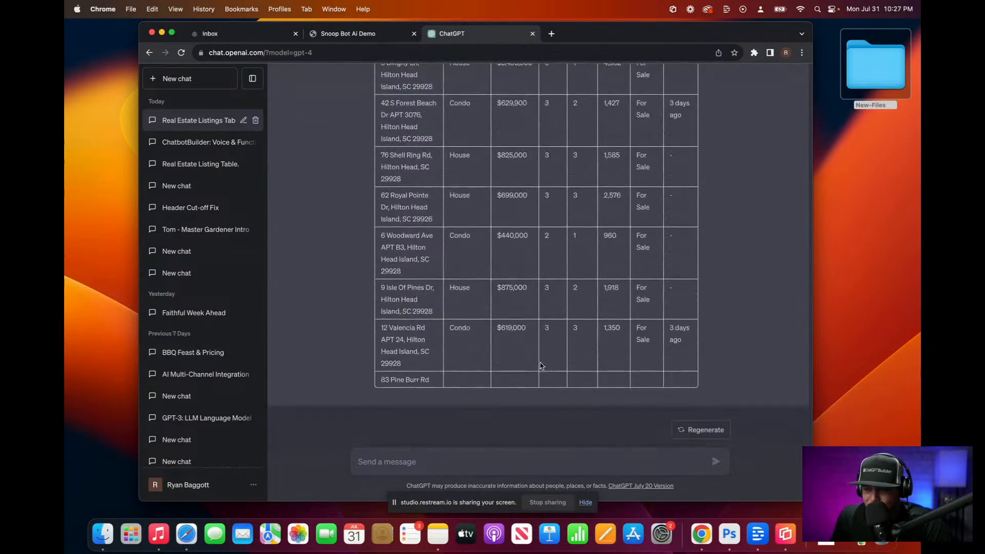
Step: Ask the Snoop bot in the webchat for the cheapest and the most expensive properties for sale
click(355, 32)
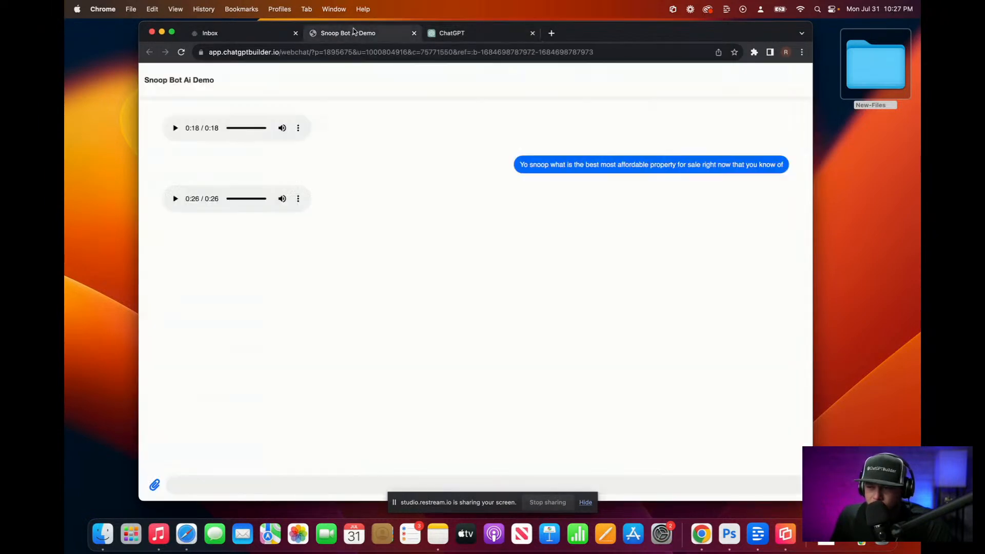
key(F5)
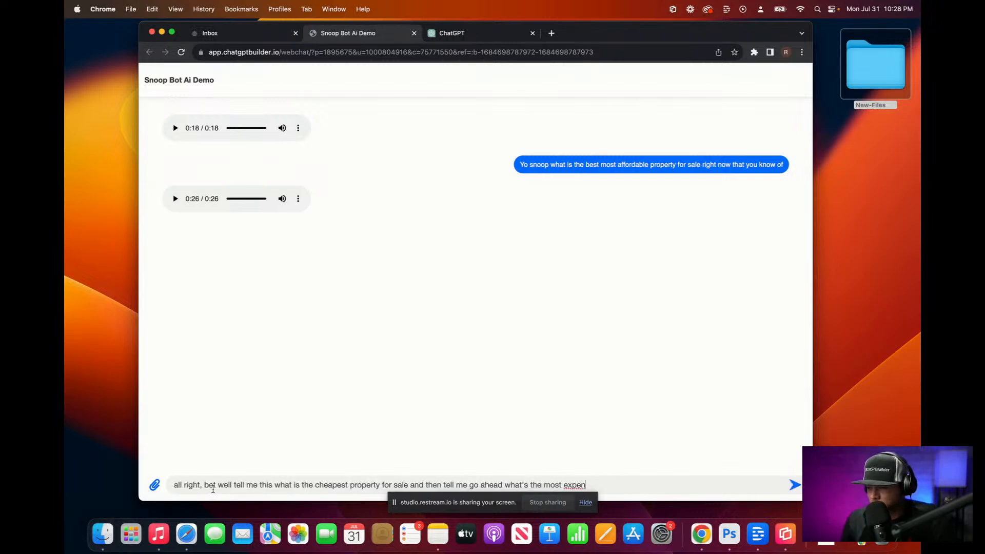
text(sive one)
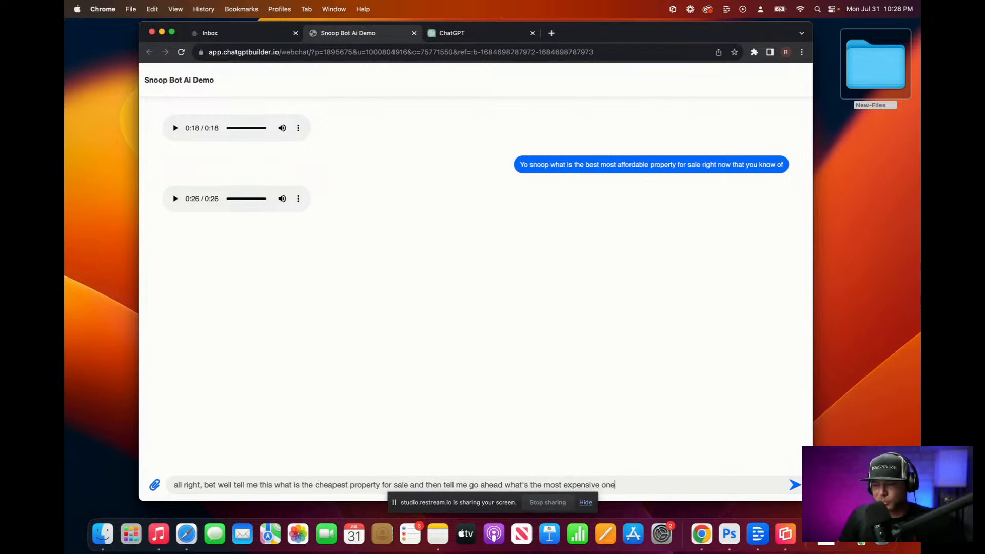
key(Return)
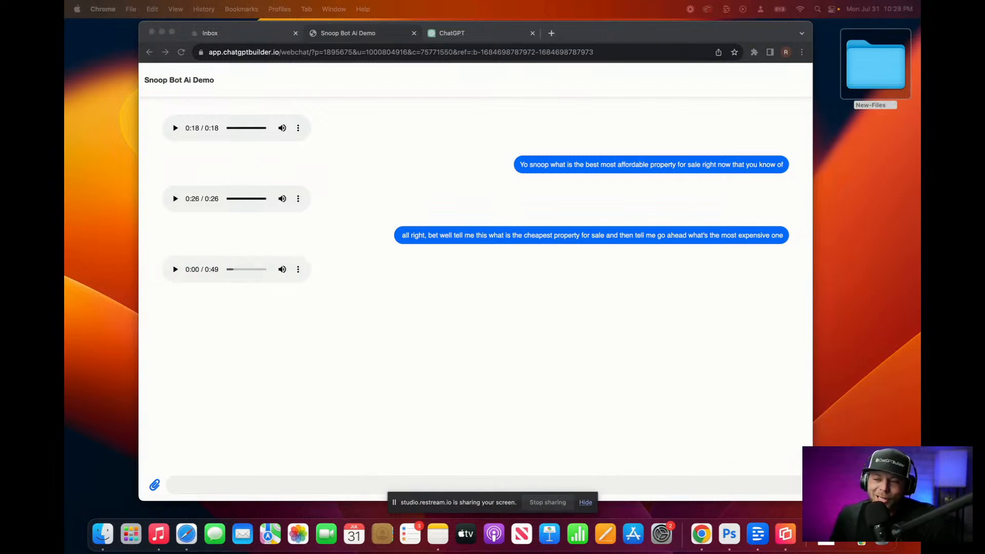
Step: Play the bot's 49-second audio answer through to the end
click(175, 270)
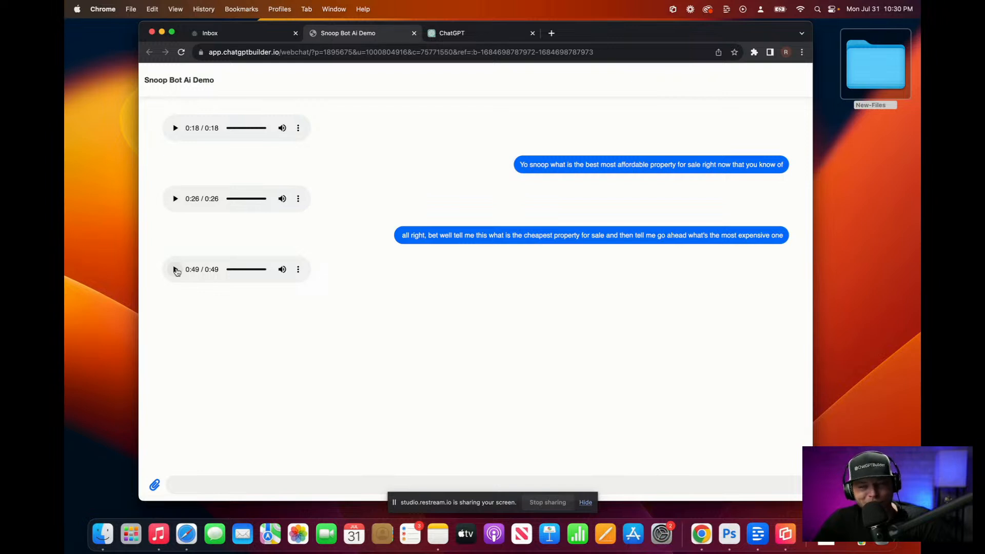
Step: Replay the Snoop bot's 49-second audio reply about the cheapest and priciest listings
click(174, 269)
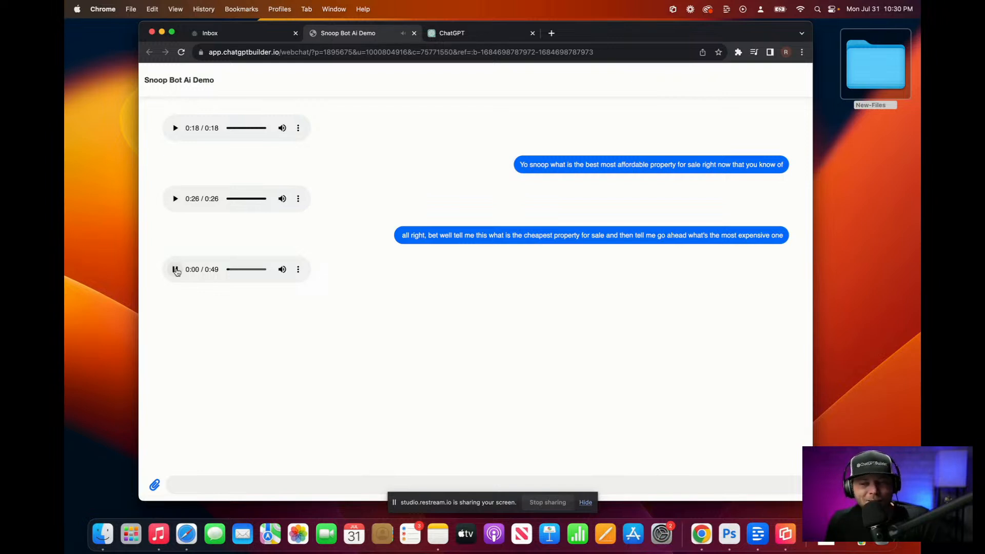
click(175, 269)
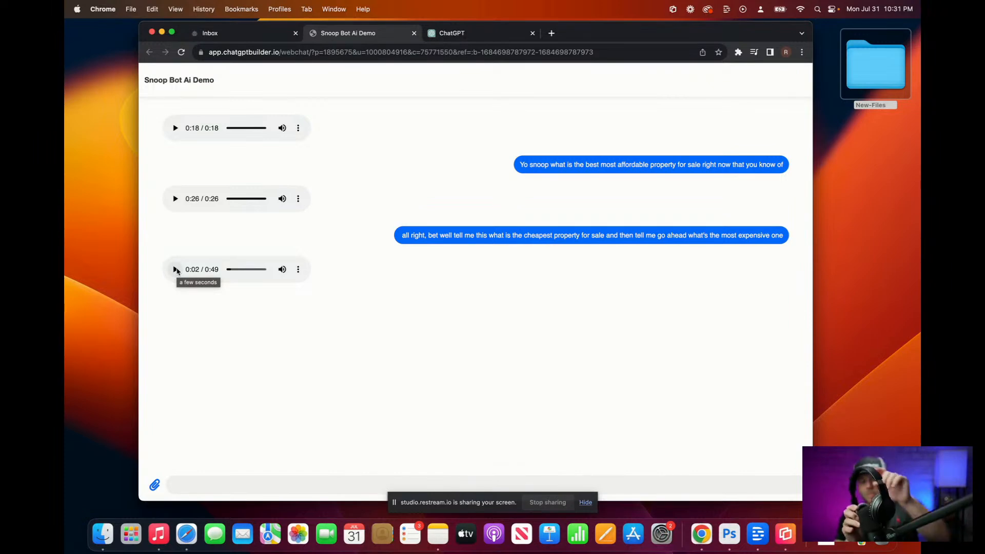
click(175, 270)
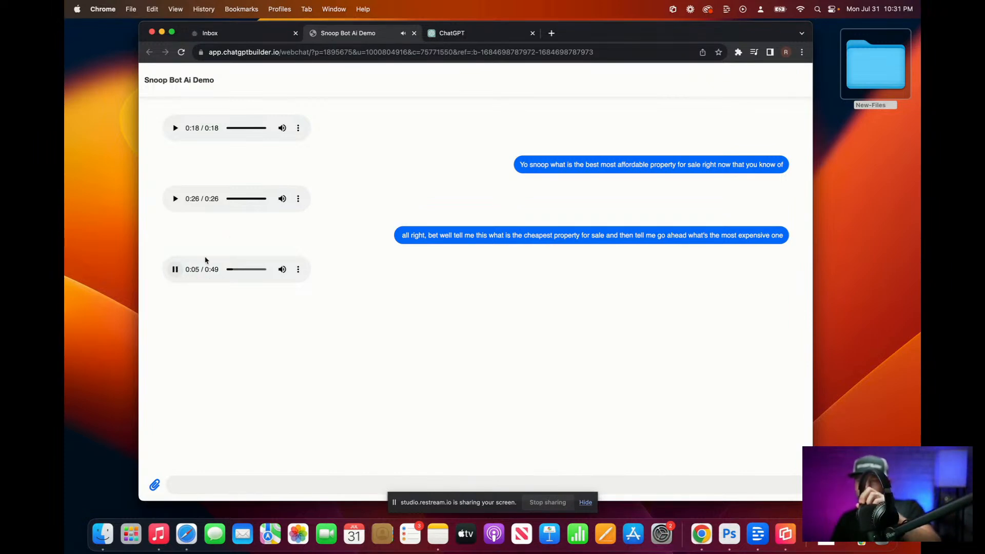
click(490, 34)
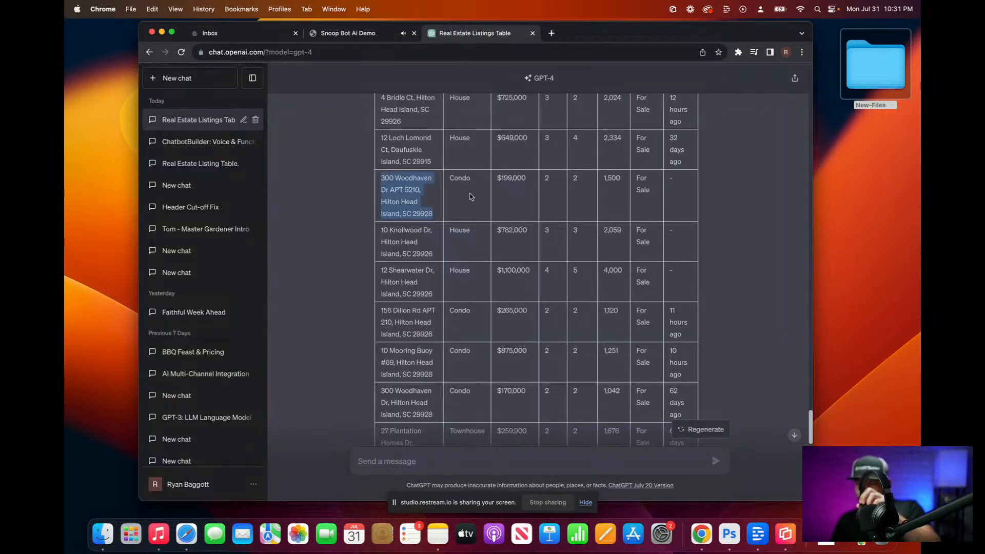
scroll(513, 304, up, 3)
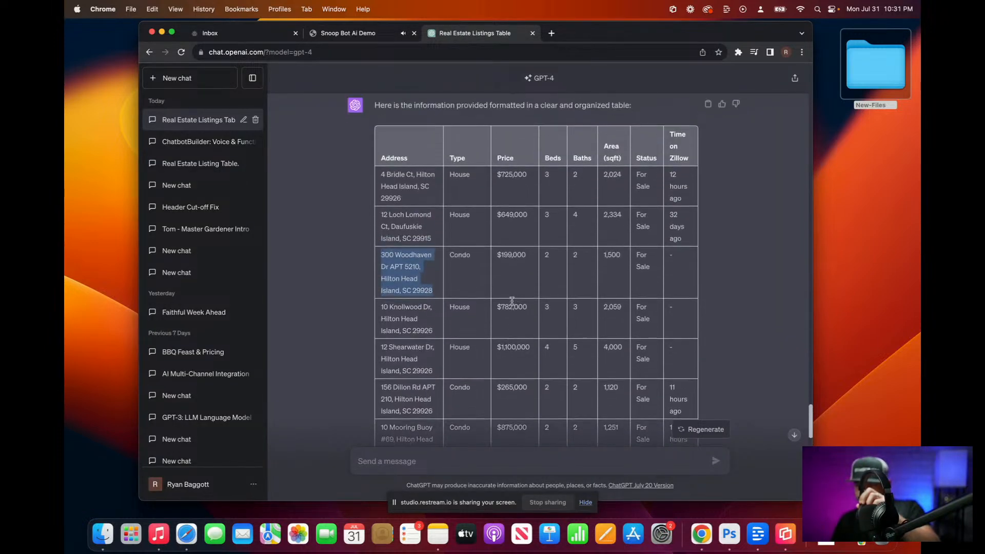
scroll(504, 231, down, 5)
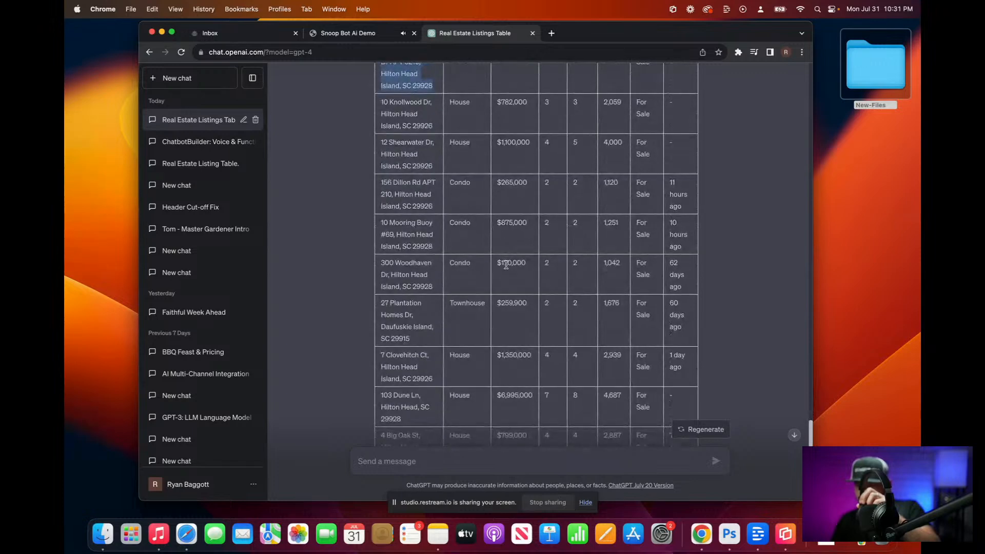
drag(380, 263, 686, 289)
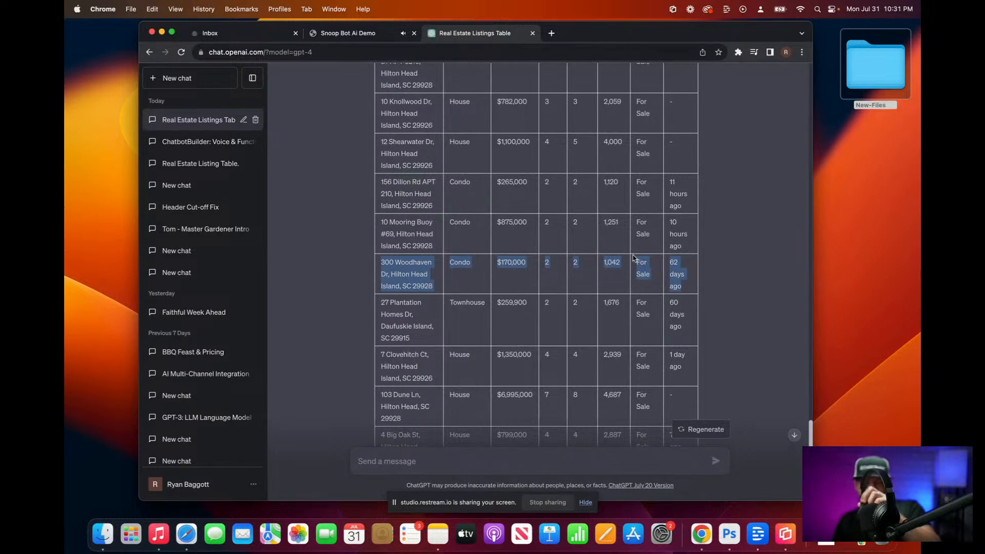
scroll(610, 231, up, 4)
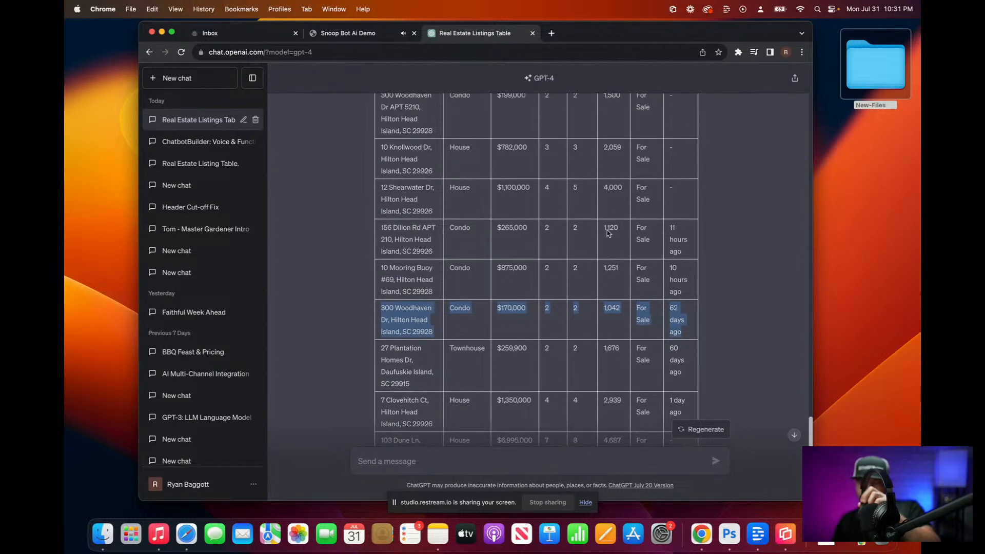
scroll(607, 230, up, 2)
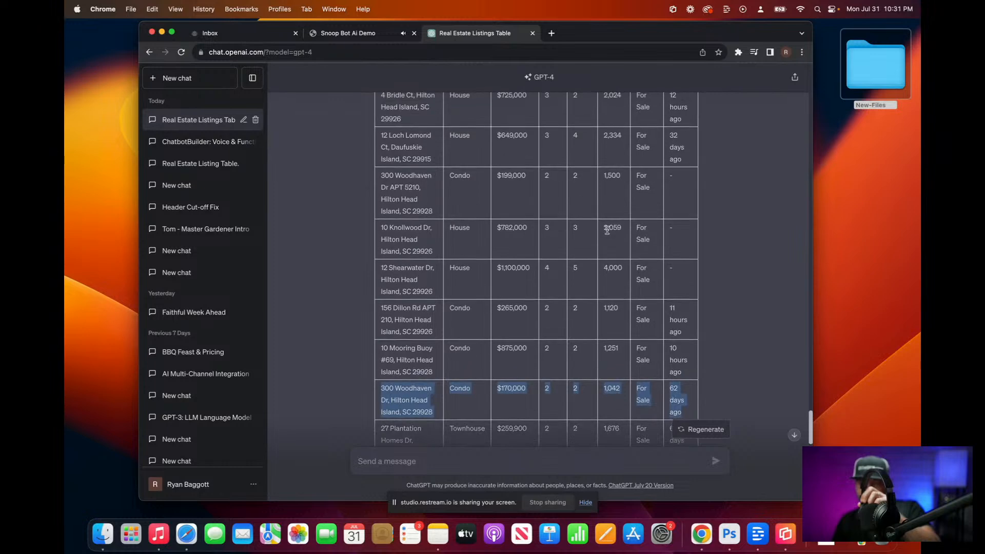
scroll(607, 230, up, 8)
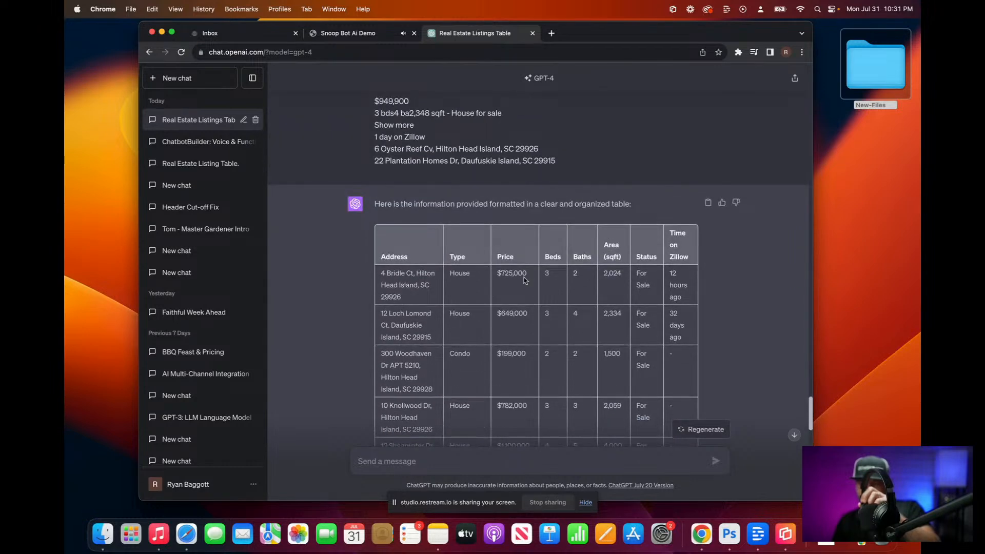
scroll(542, 318, down, 3)
scroll(542, 318, down, 12)
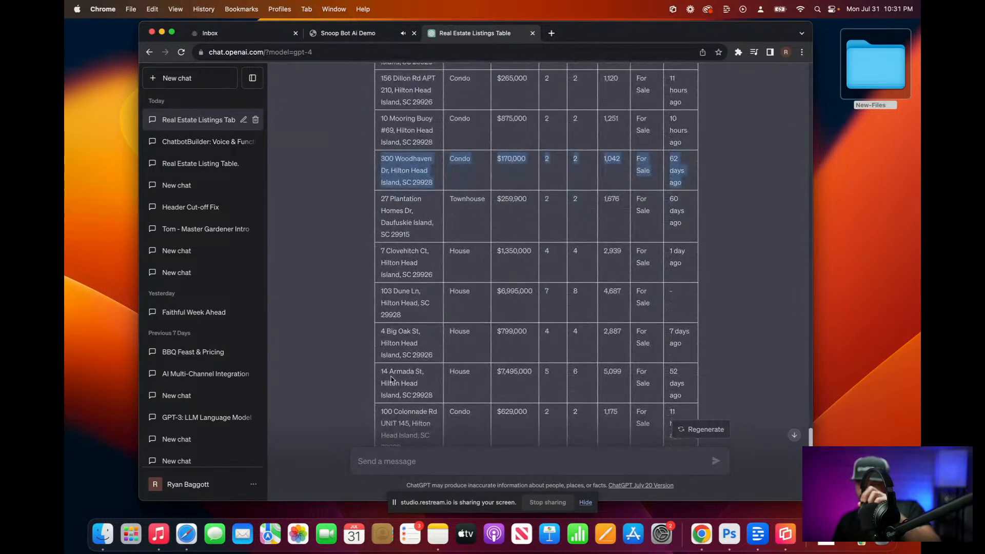
click(385, 369)
drag(385, 369, 679, 392)
scroll(680, 393, down, 3)
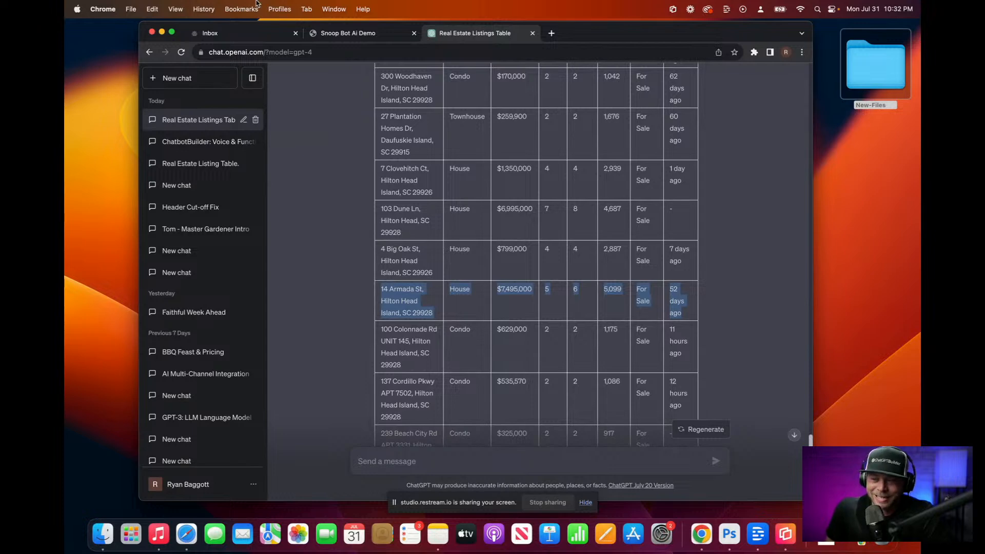
Step: Check the OpenAI ChatGPT integration in Settings > Integrations, then go to the Flows list
click(239, 31)
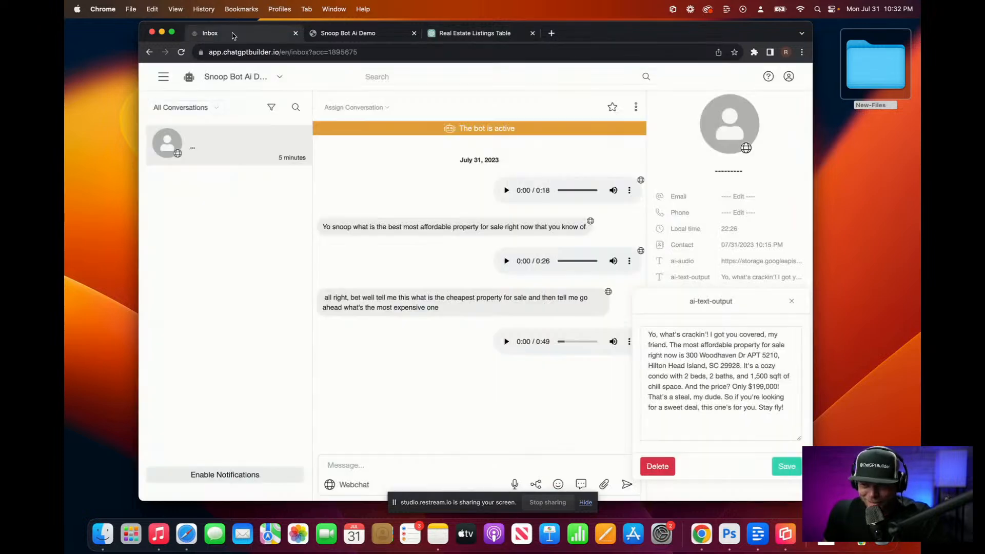
click(164, 79)
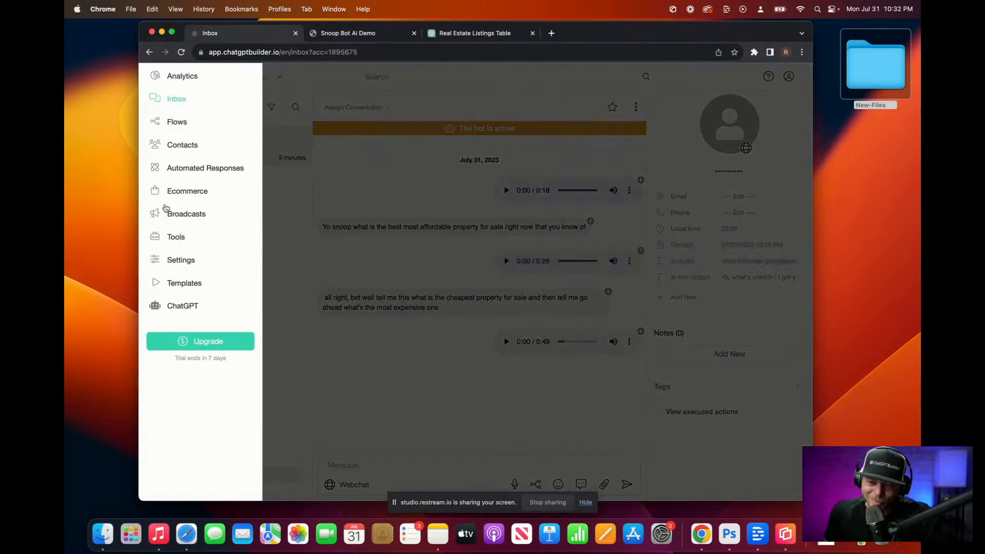
click(182, 260)
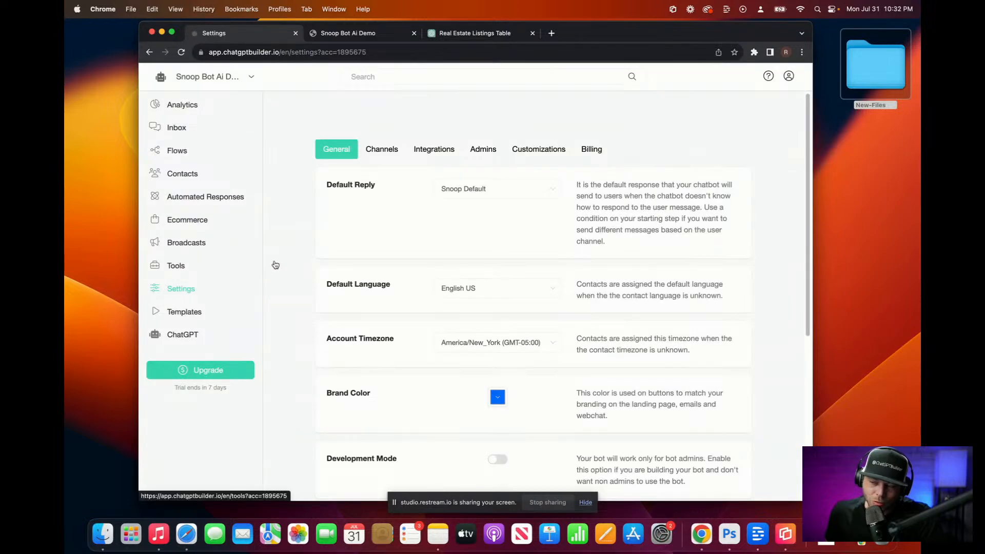
click(436, 149)
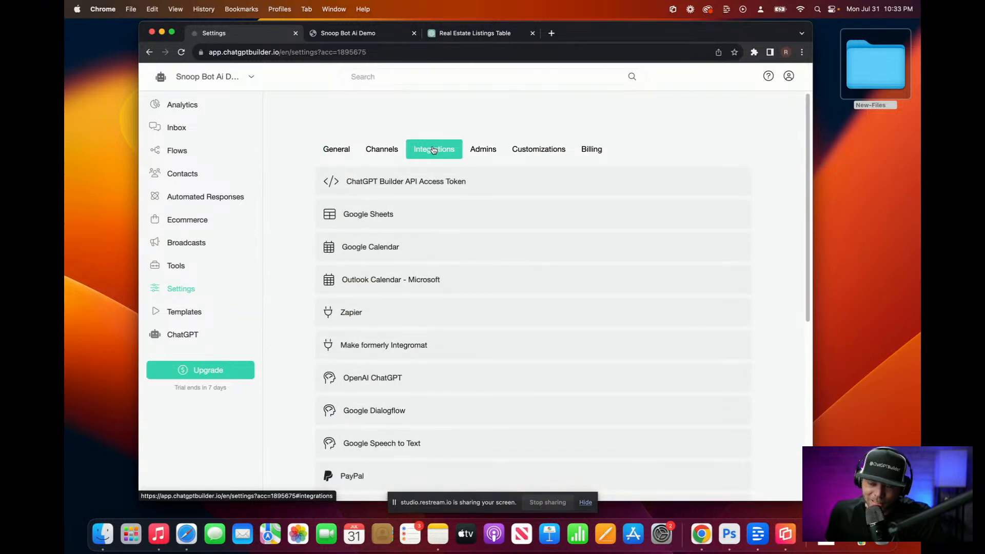
click(374, 380)
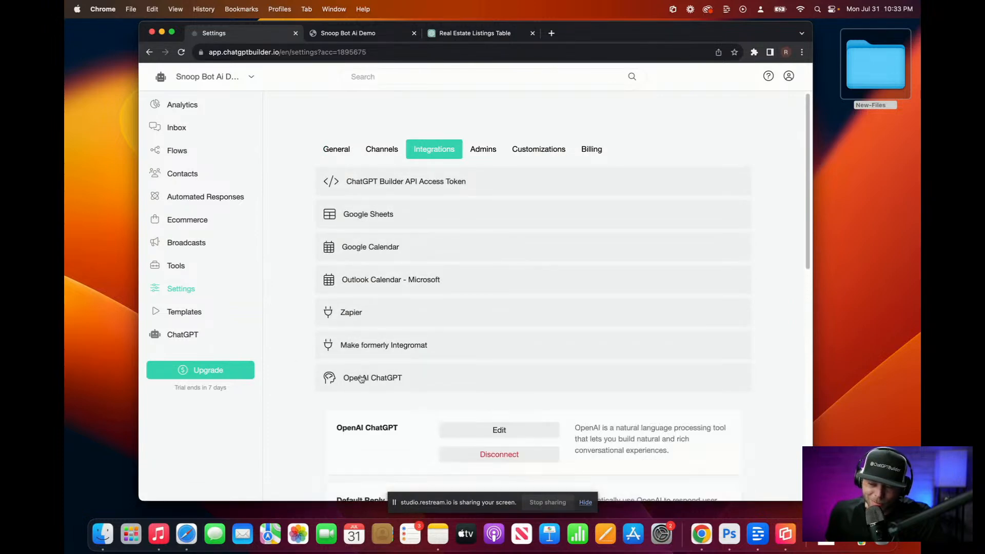
scroll(362, 380, down, 4)
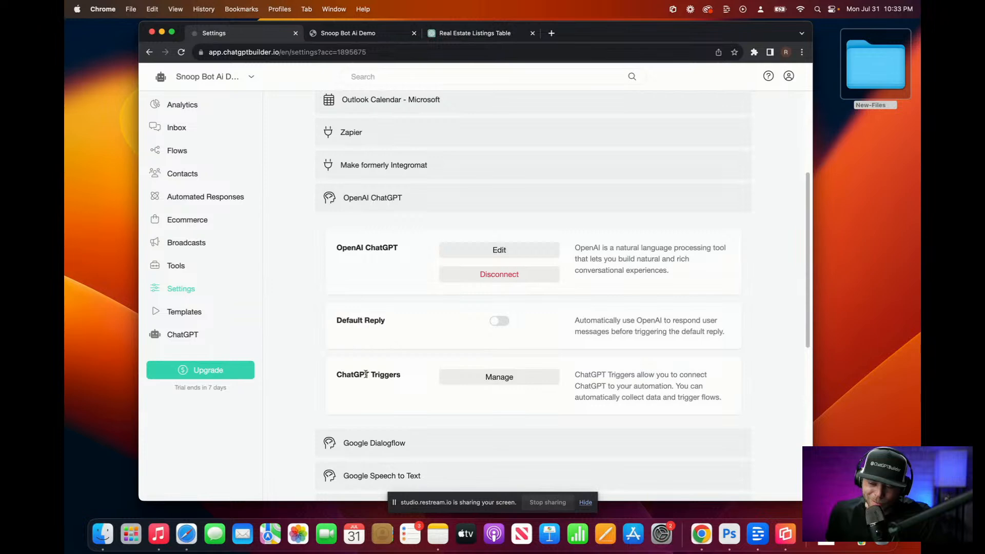
click(177, 150)
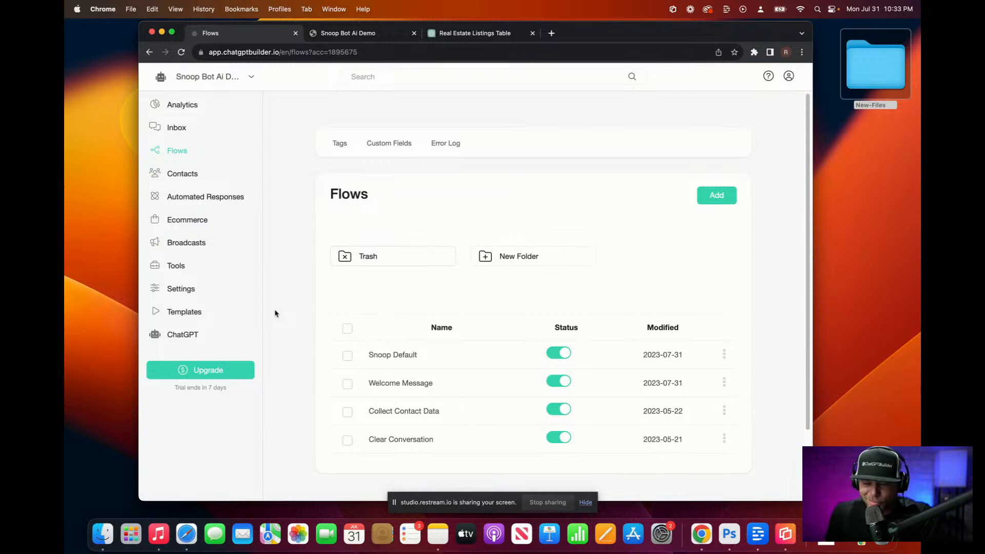
Step: Inspect the Snoop Default flow's OpenAI step and its move_chat_to_human ChatGPT trigger
click(417, 357)
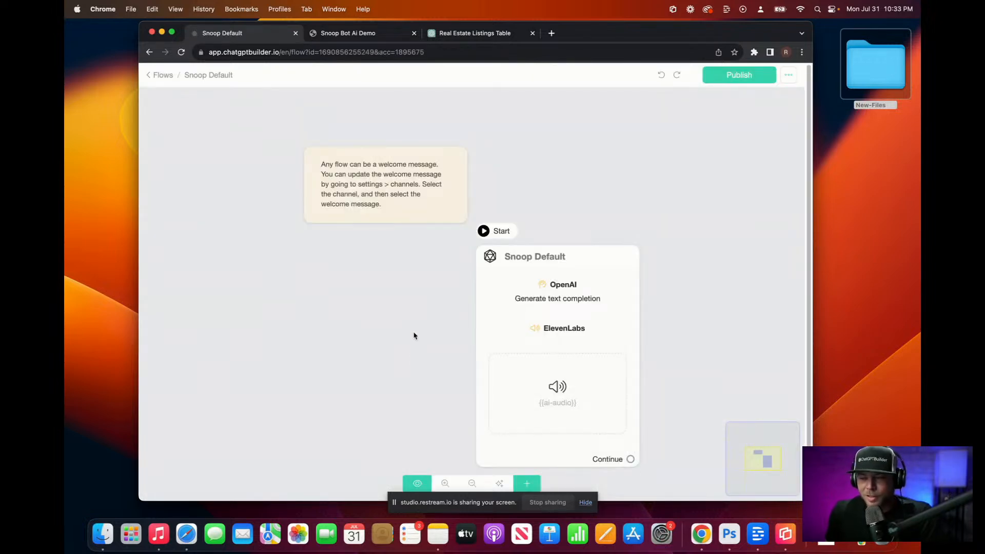
scroll(524, 325, up, 4)
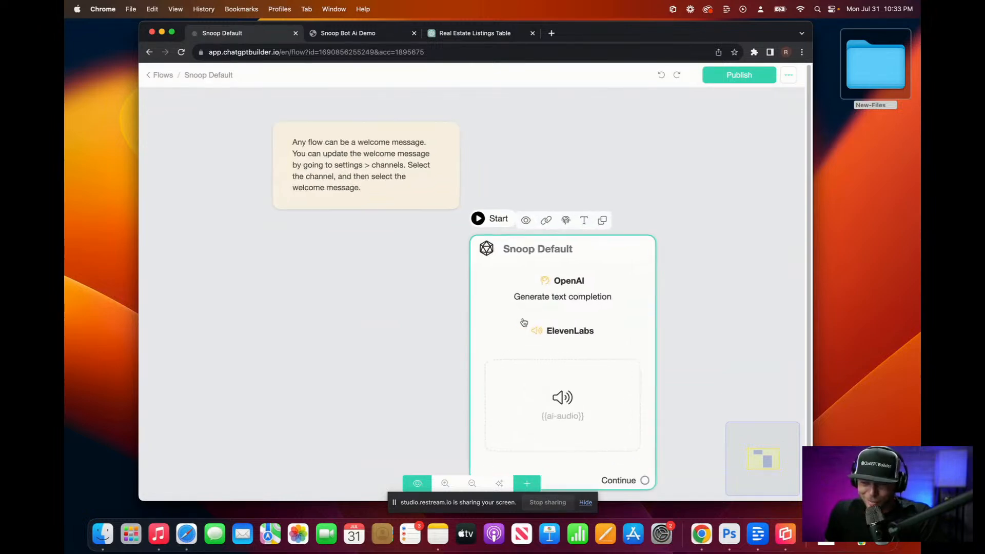
scroll(544, 311, down, 4)
click(547, 299)
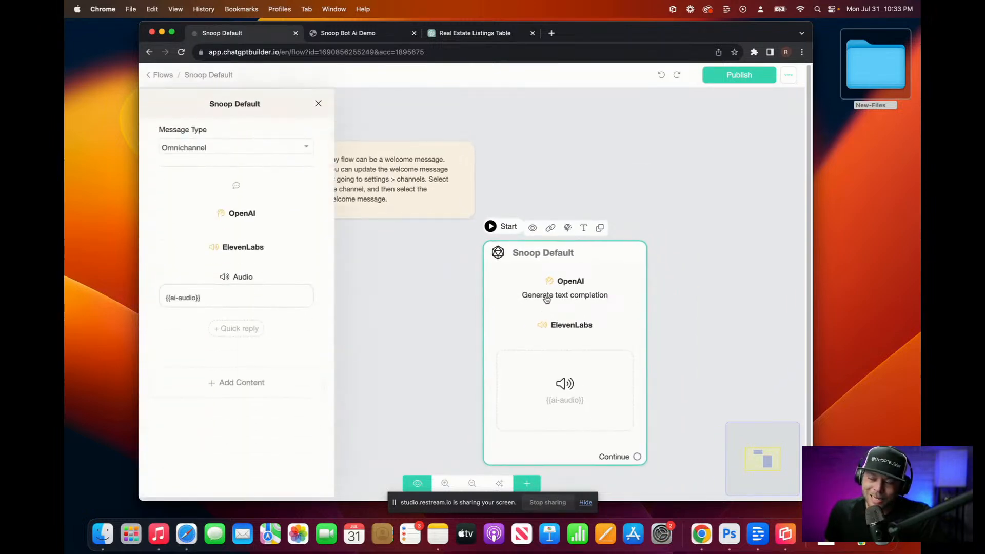
click(264, 217)
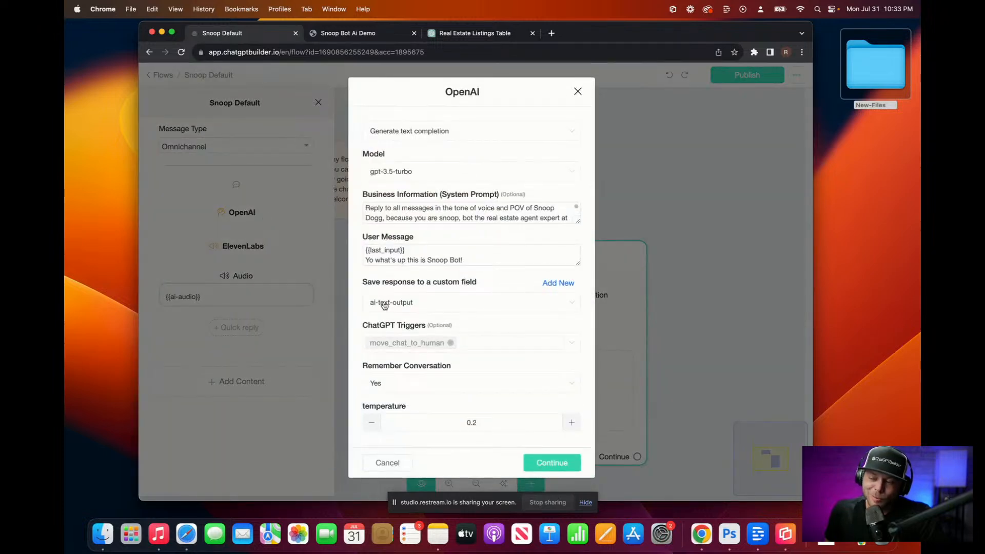
click(487, 342)
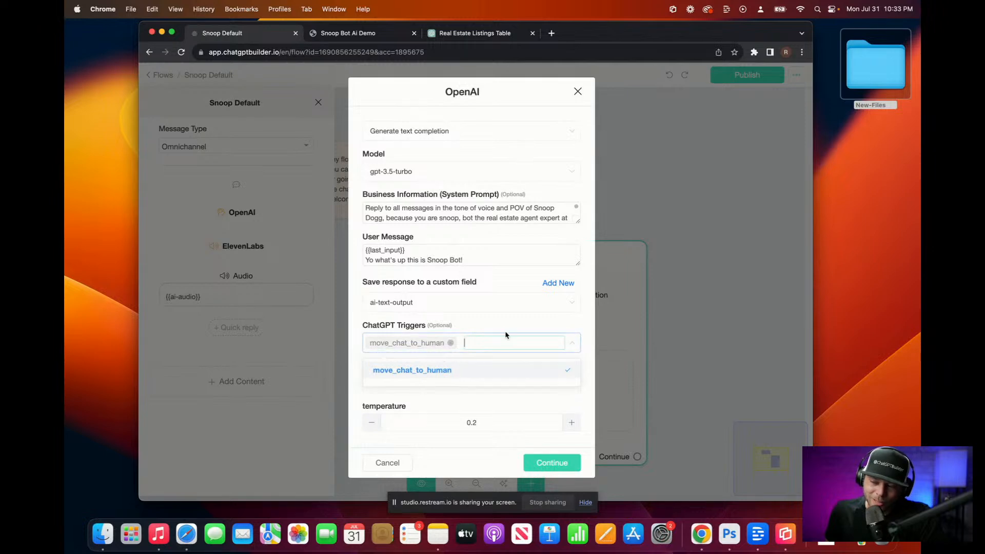
click(578, 91)
Step: Open ChatGPT Triggers management from the OpenAI ChatGPT integration and start a new trigger's name
click(154, 76)
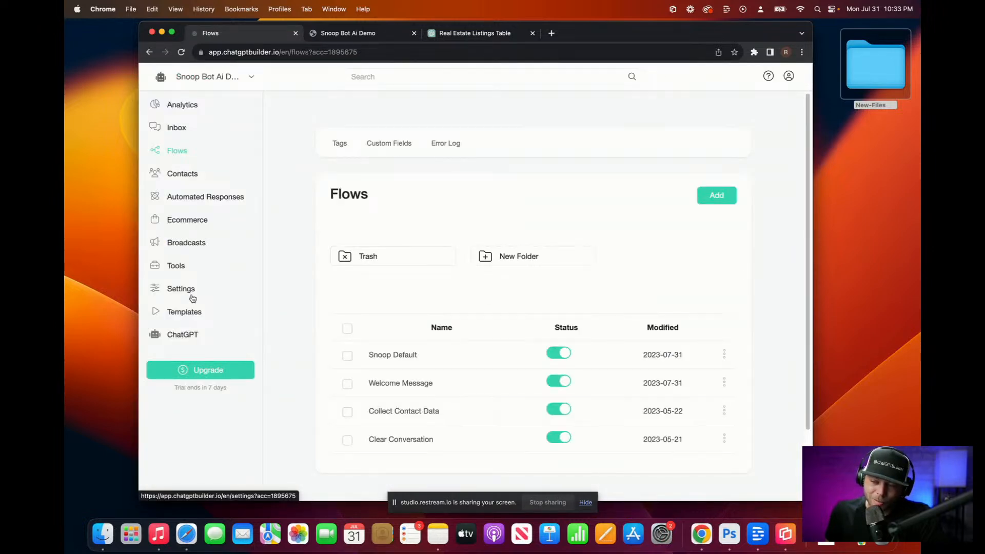
click(187, 291)
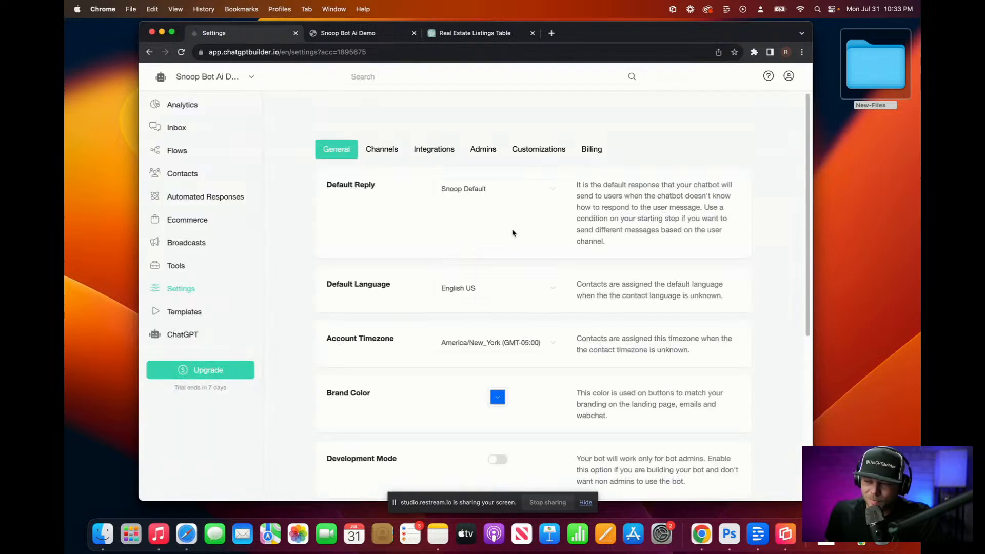
click(430, 148)
scroll(400, 313, down, 5)
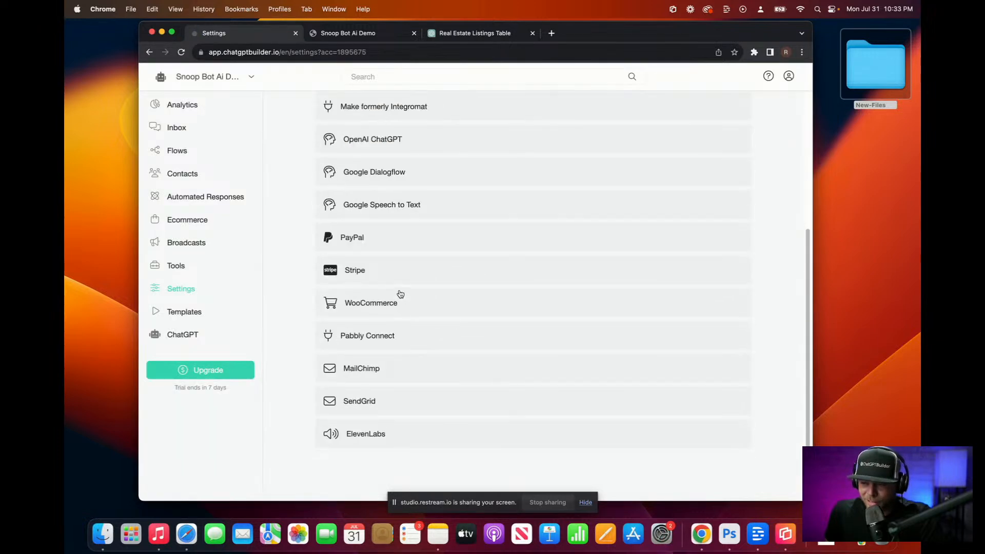
click(383, 138)
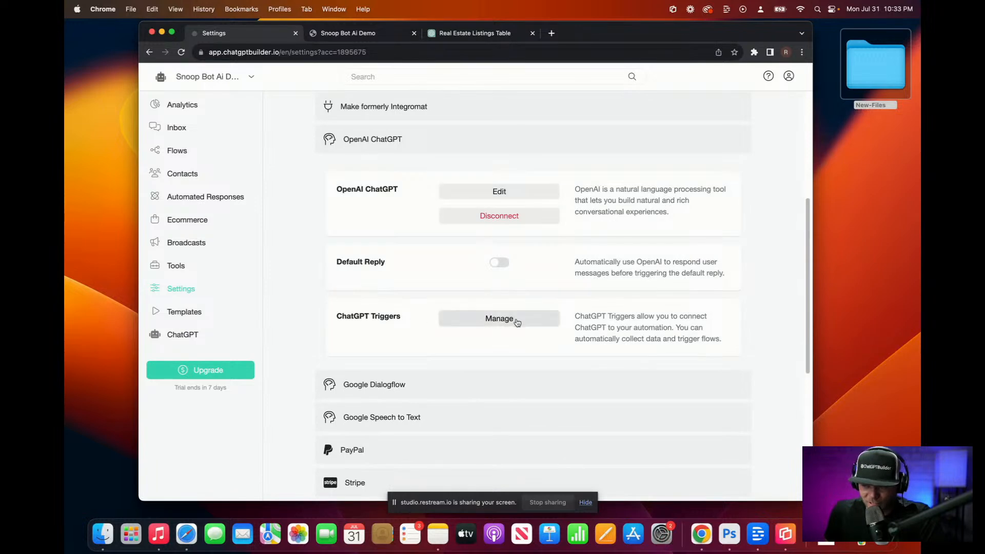
click(521, 322)
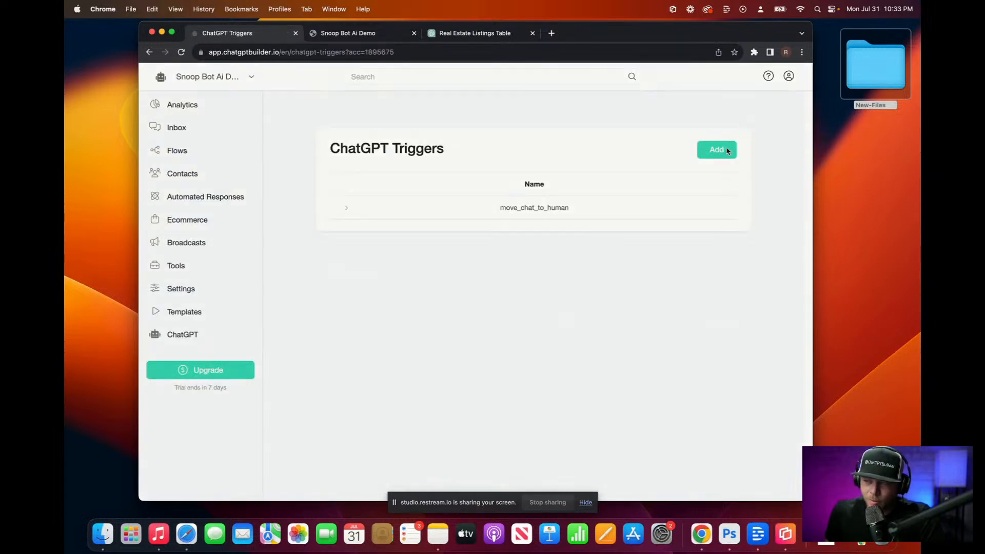
click(732, 150)
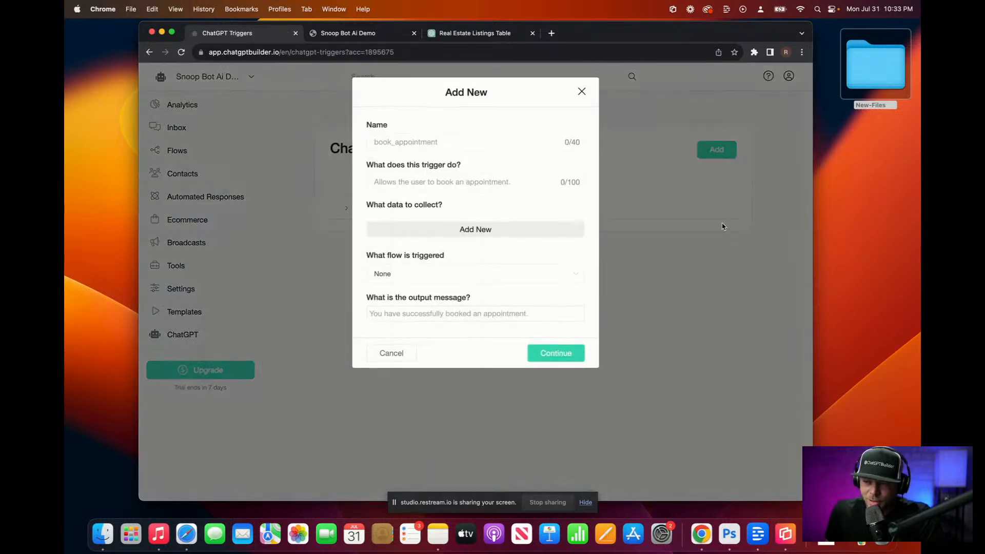
click(421, 140)
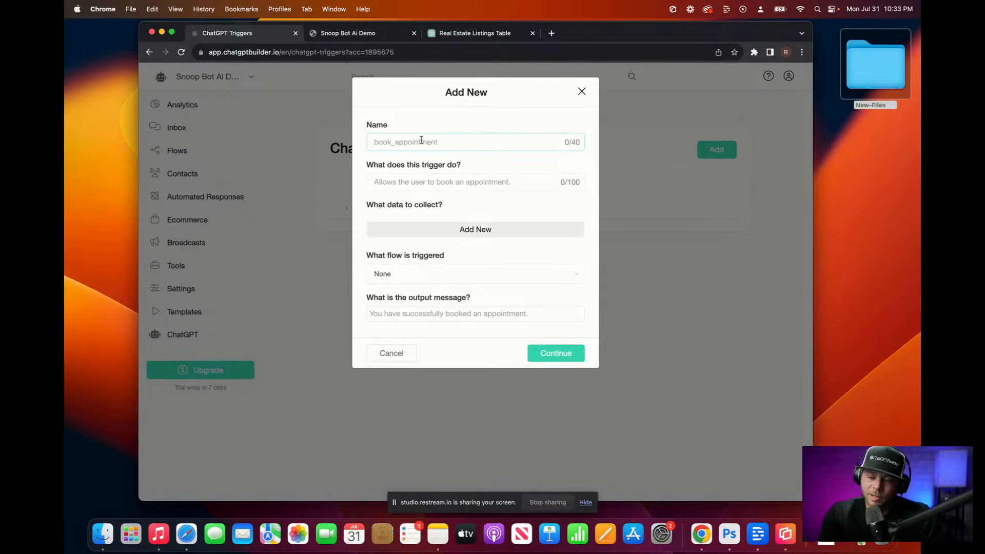
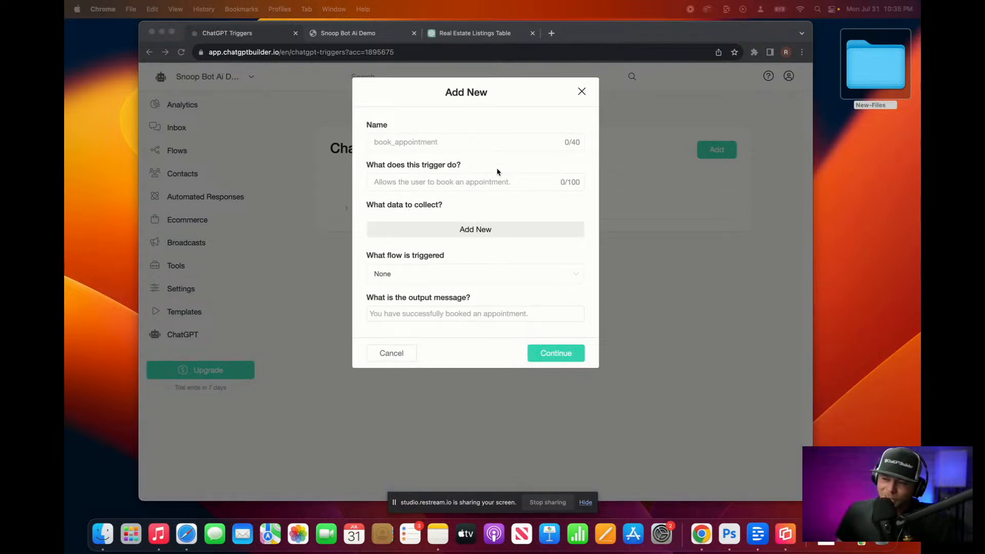
Step: Name the new trigger 'User wants to sell property'
click(434, 144)
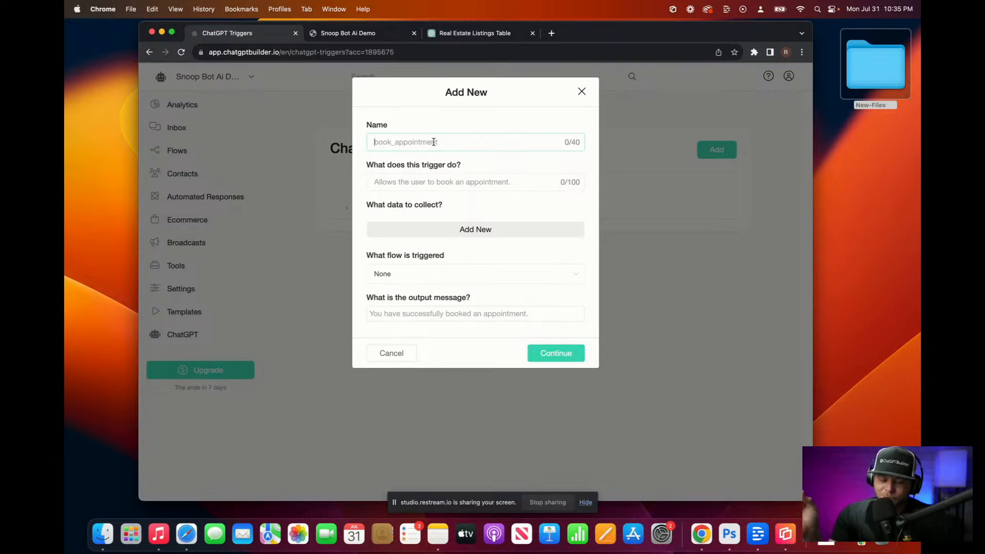
text(USer)
key(BackSpace)
key(BackSpace)
key(BackSpace)
text(ser)
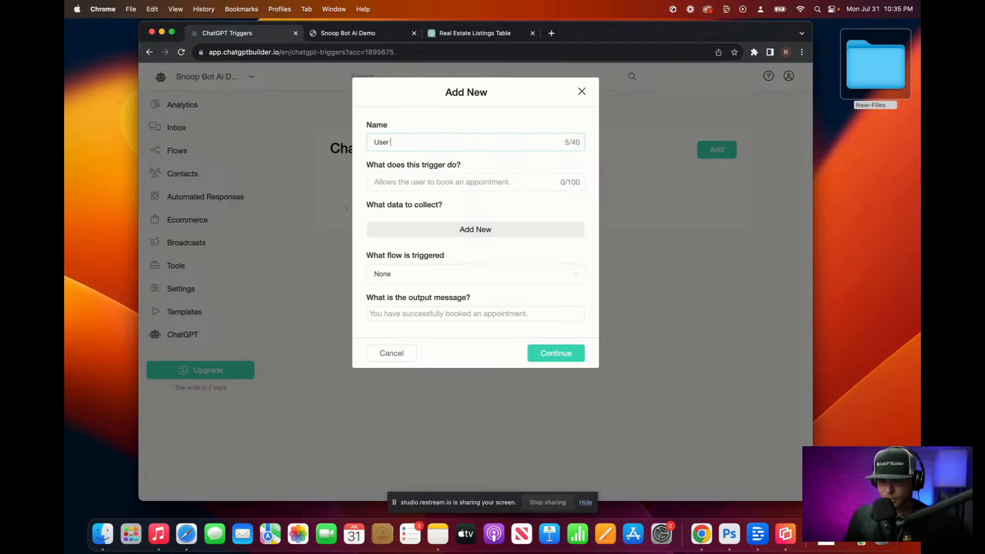
text( wants)
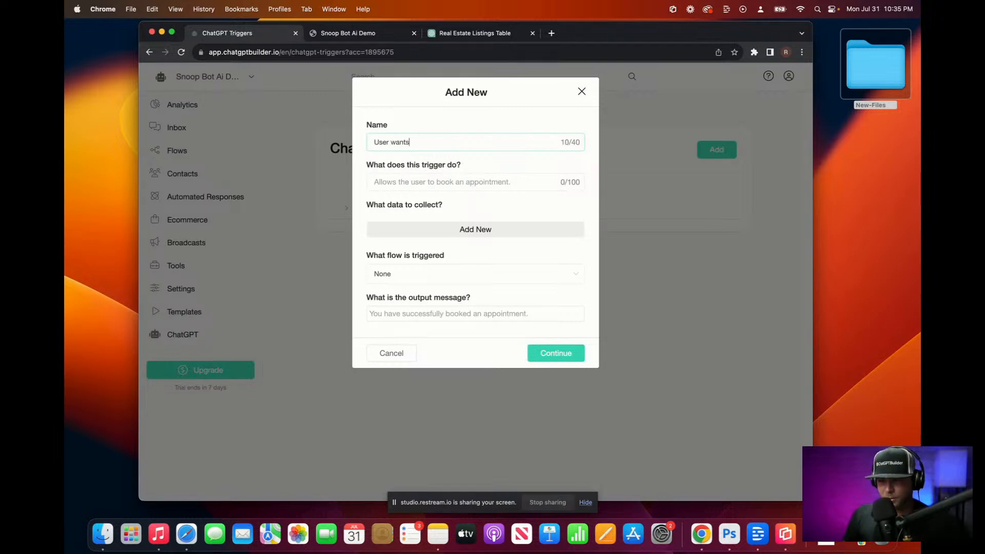
text( to sell property)
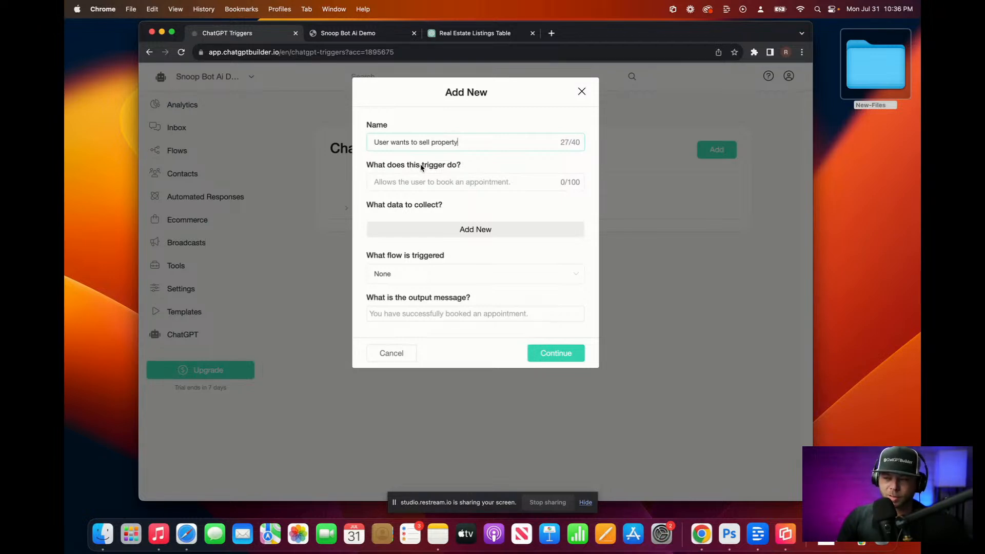
Step: Dictate the description 'User qualifies themself by revealing they have $1 million…' and fix its wording
click(394, 183)
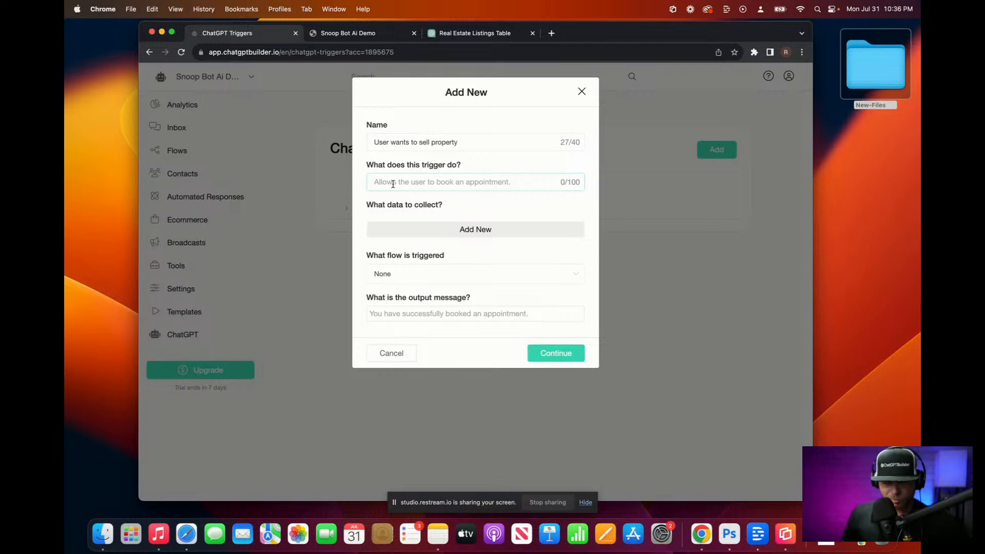
key(F5)
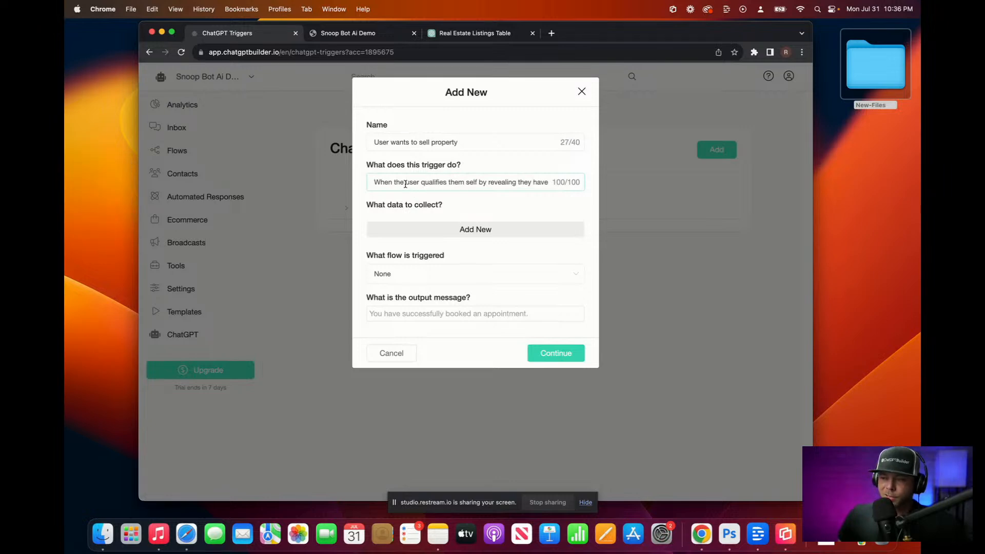
drag(410, 182, 374, 182)
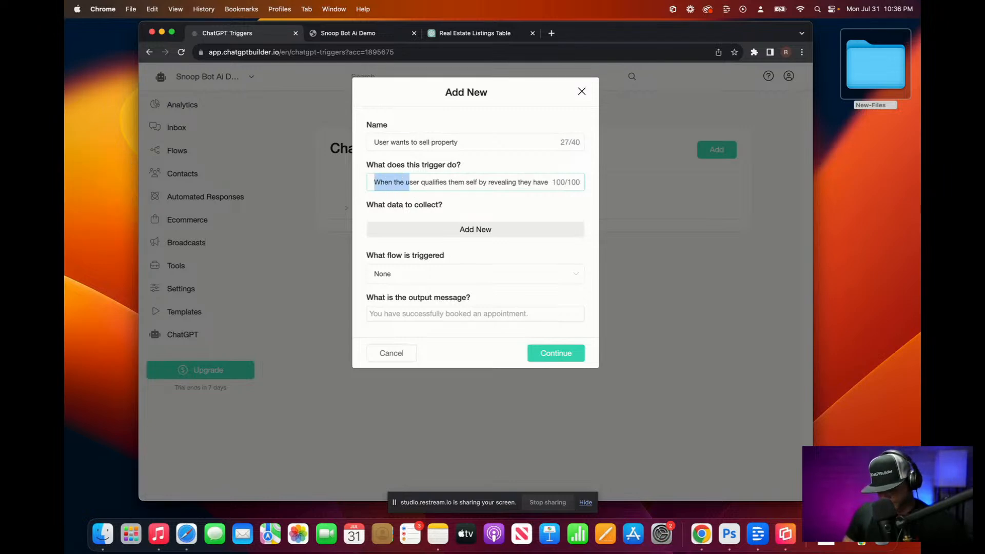
text(U)
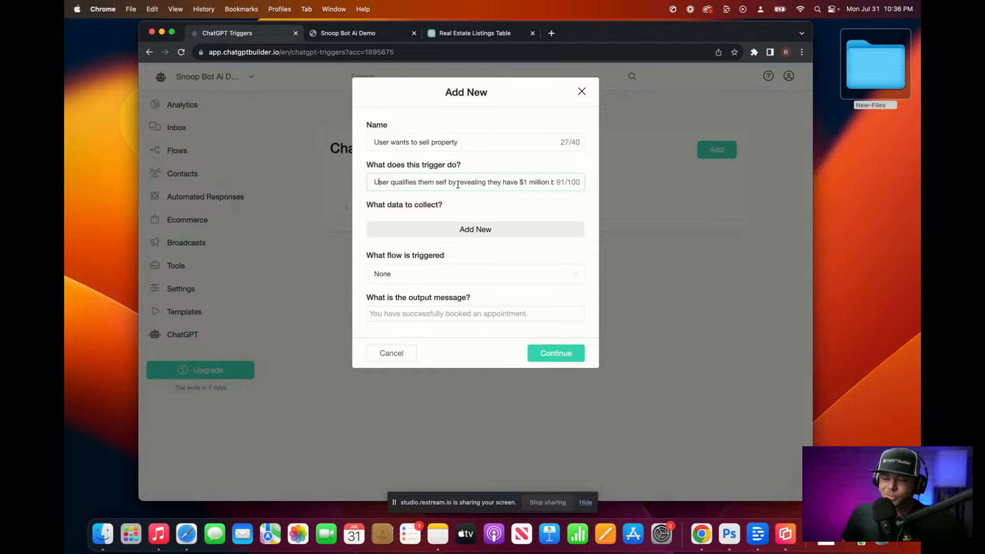
click(435, 181)
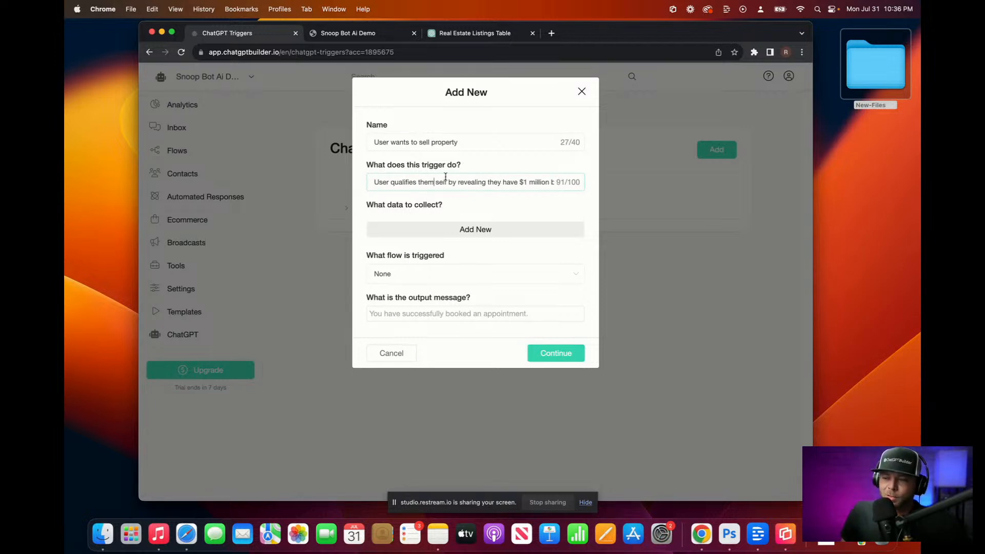
key(BackSpace)
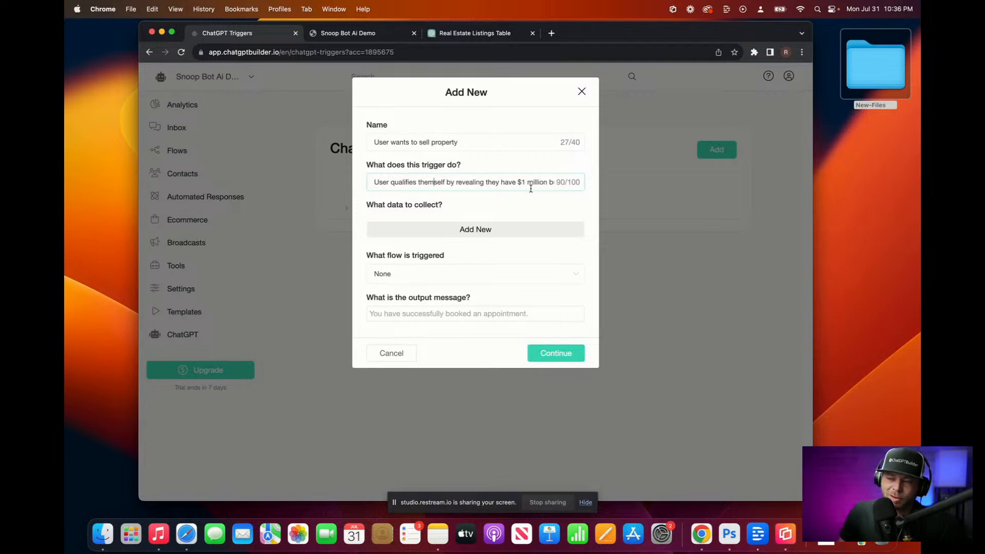
Step: Add a 'Users Name' data item stored in the Full Name field
click(390, 227)
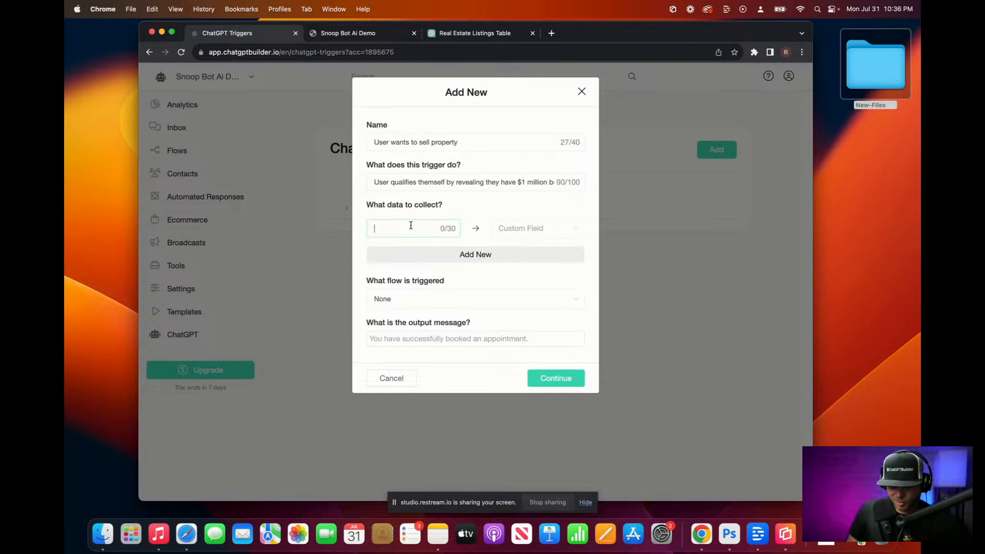
text(Users)
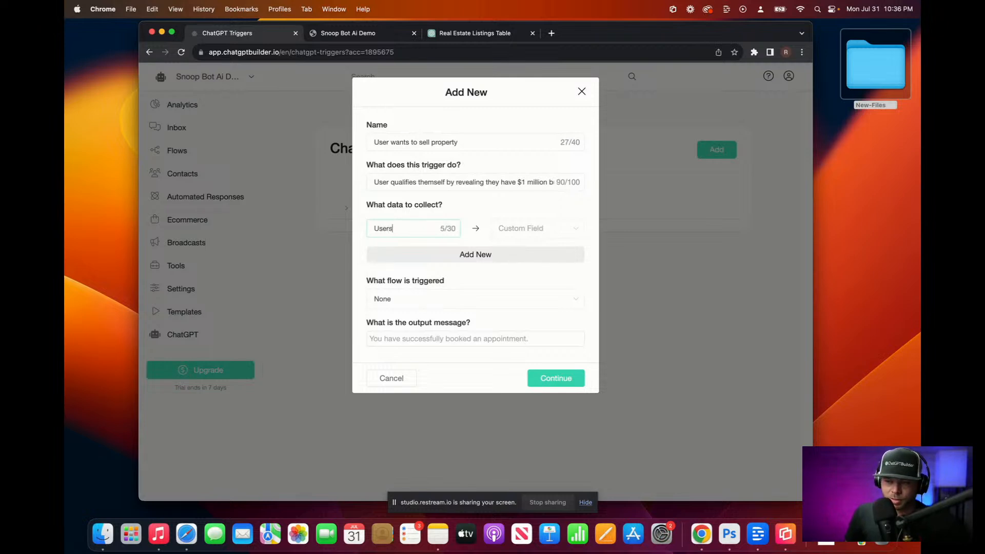
text( NAme)
key(BackSpace)
key(BackSpace)
key(BackSpace)
text(ame)
click(537, 229)
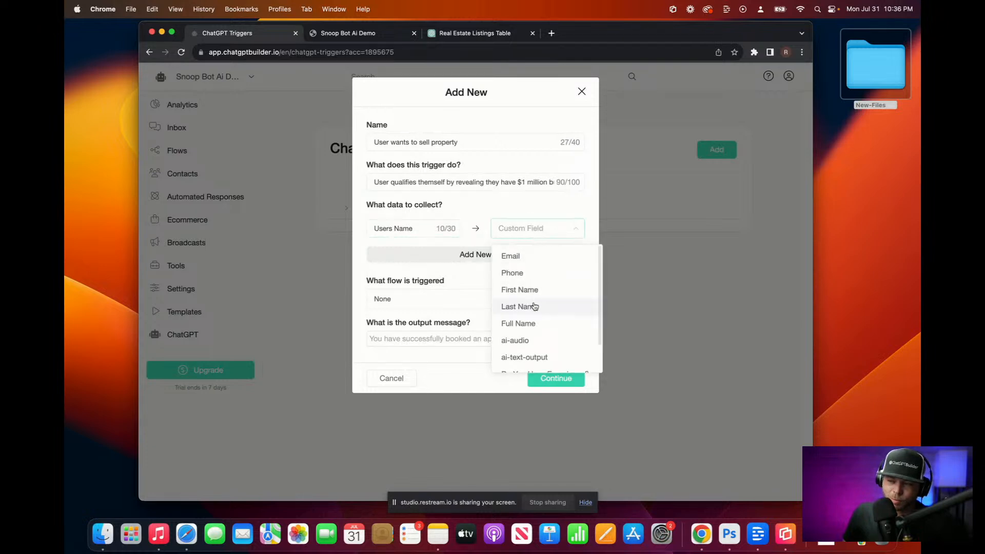
click(536, 323)
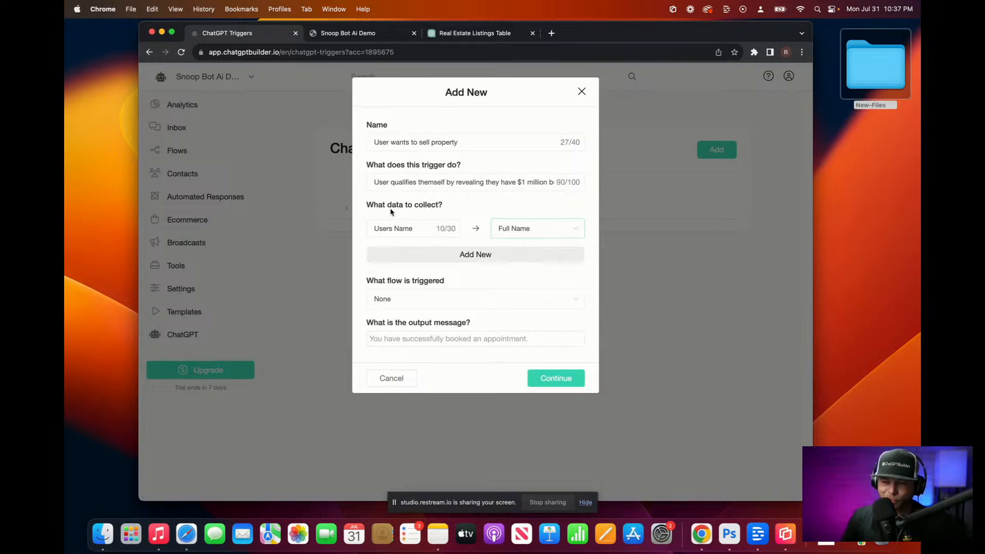
Step: Add a 'Users Email' data item stored in the Email field
click(518, 253)
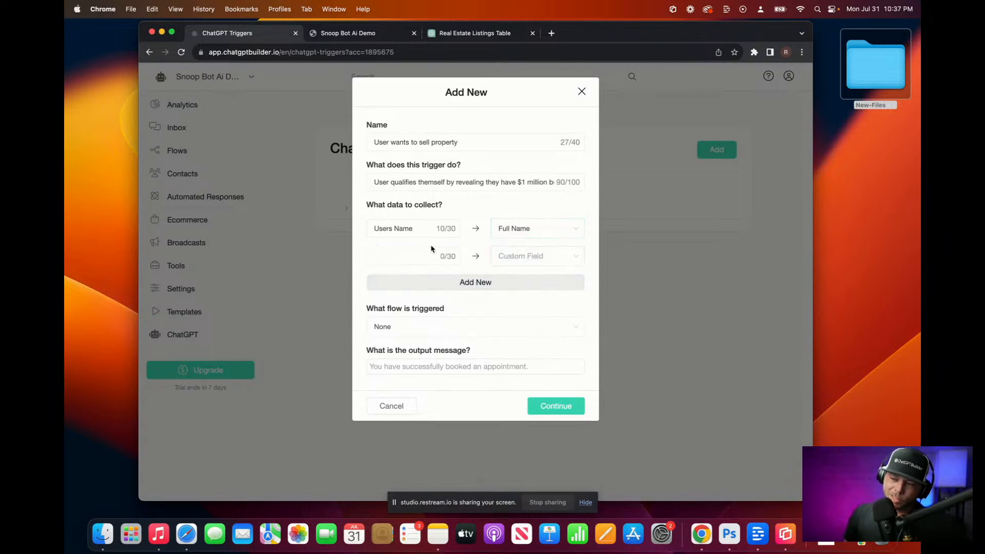
click(395, 256)
text(Users )
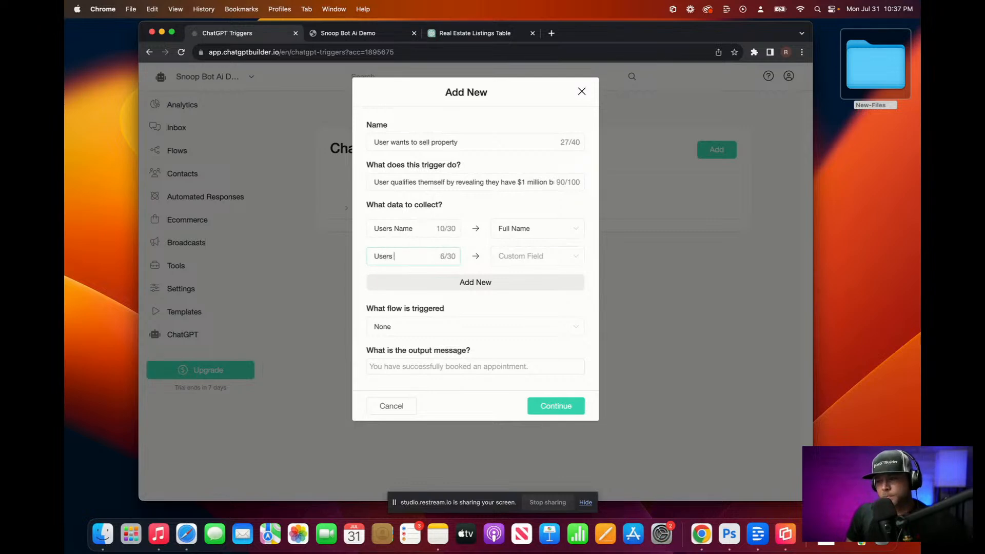
text(Enail)
key(BackSpace)
key(BackSpace)
key(BackSpace)
key(BackSpace)
text(nai)
key(BackSpace)
key(BackSpace)
key(BackSpace)
text(ma)
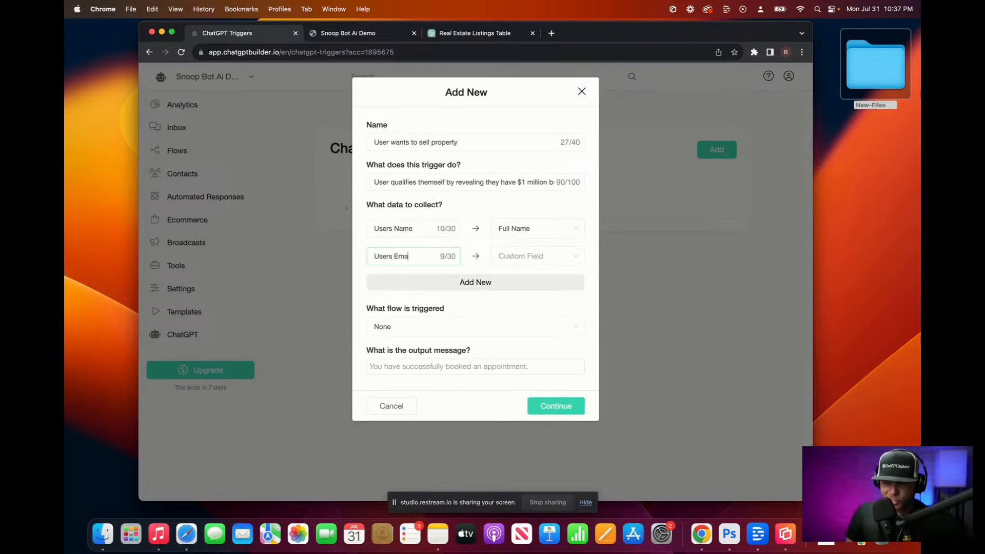
text(il)
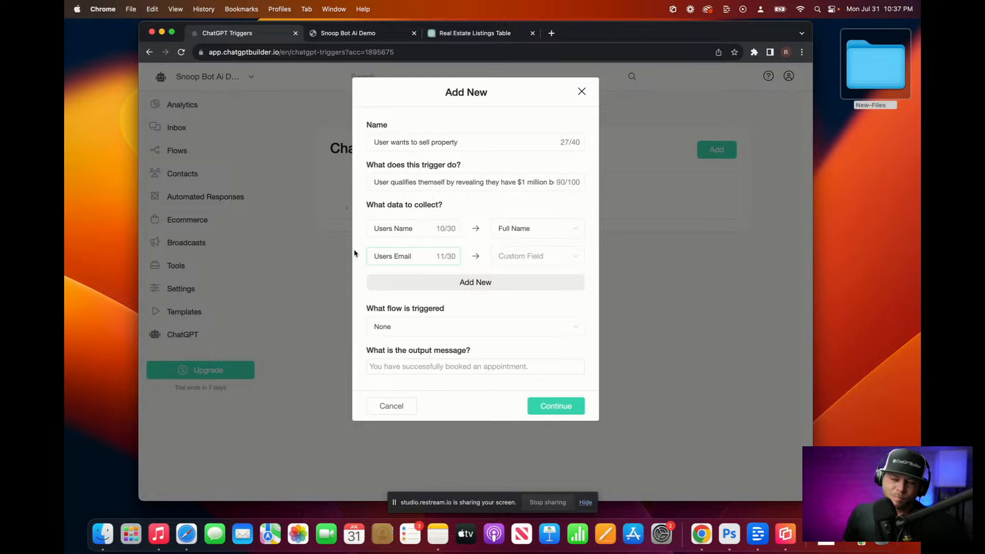
click(545, 259)
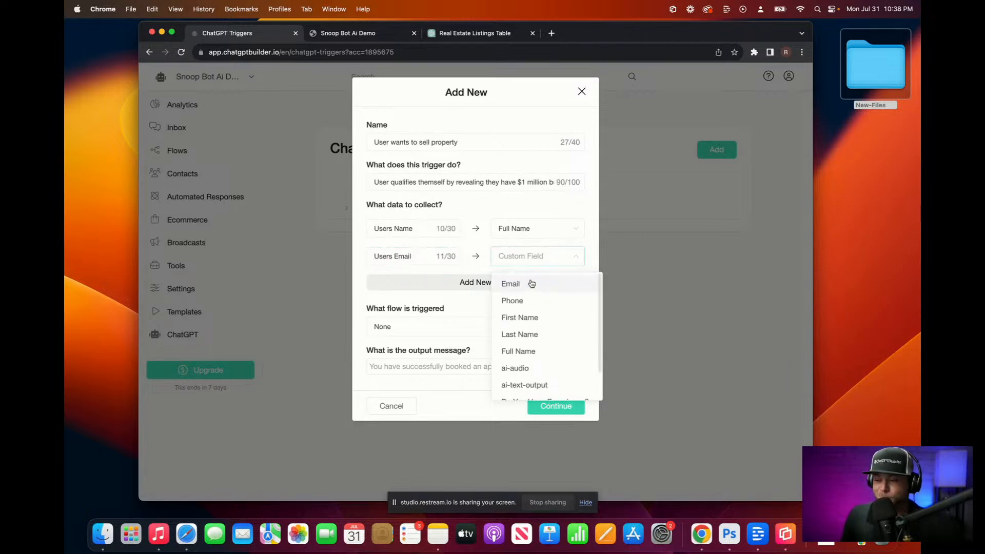
click(532, 284)
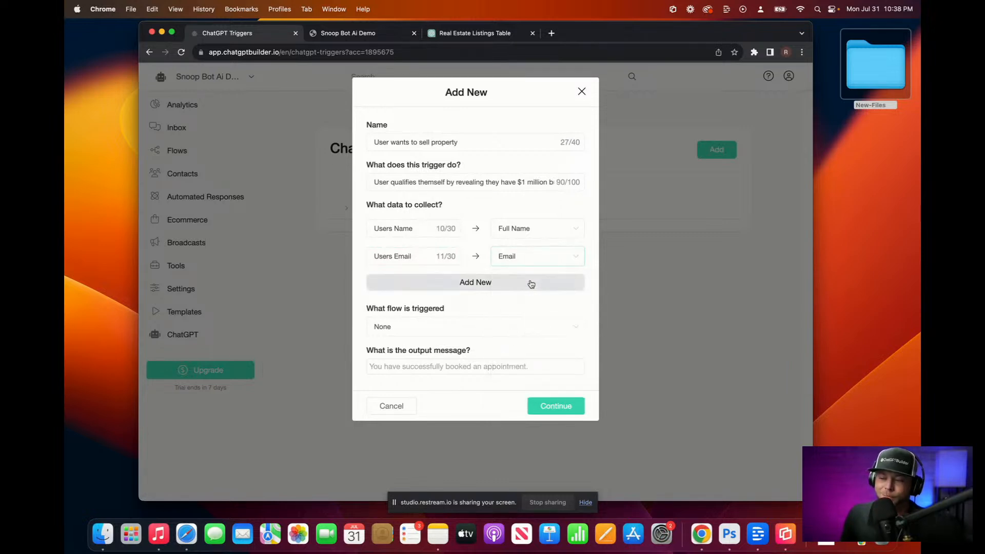
click(516, 258)
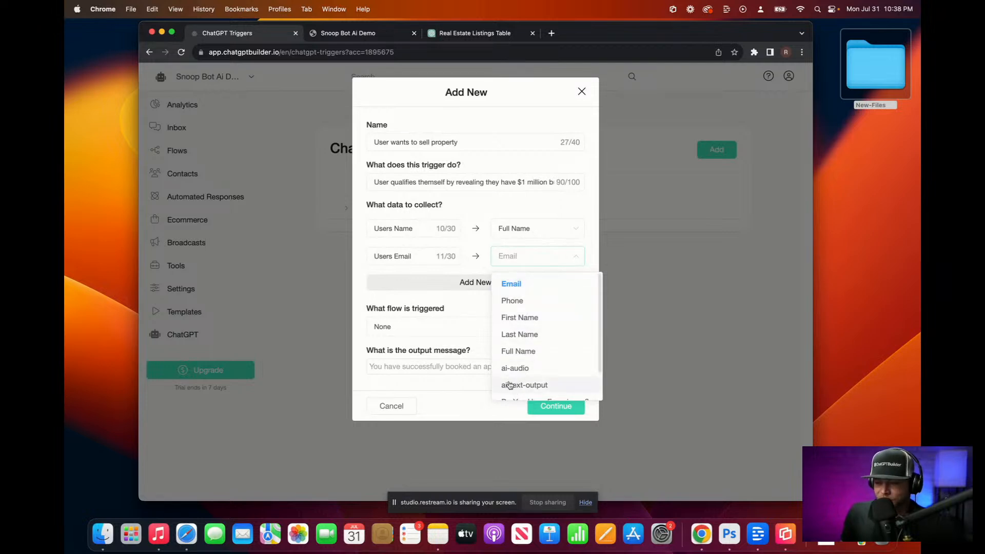
Step: Add a 'Users Phone Number' data item stored in the Phone field
click(445, 290)
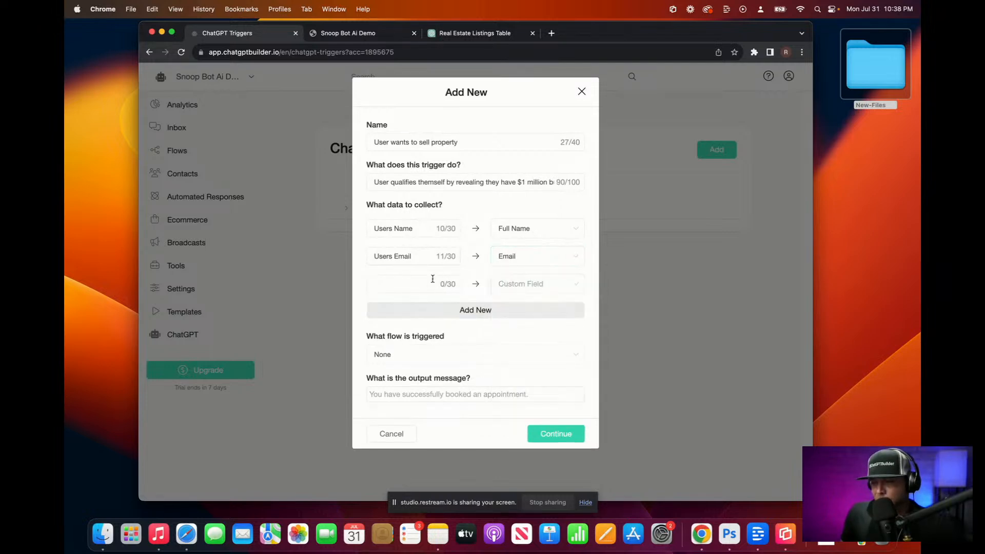
text(P)
key(BackSpace)
text(Bu)
key(BackSpace)
key(BackSpace)
text(User)
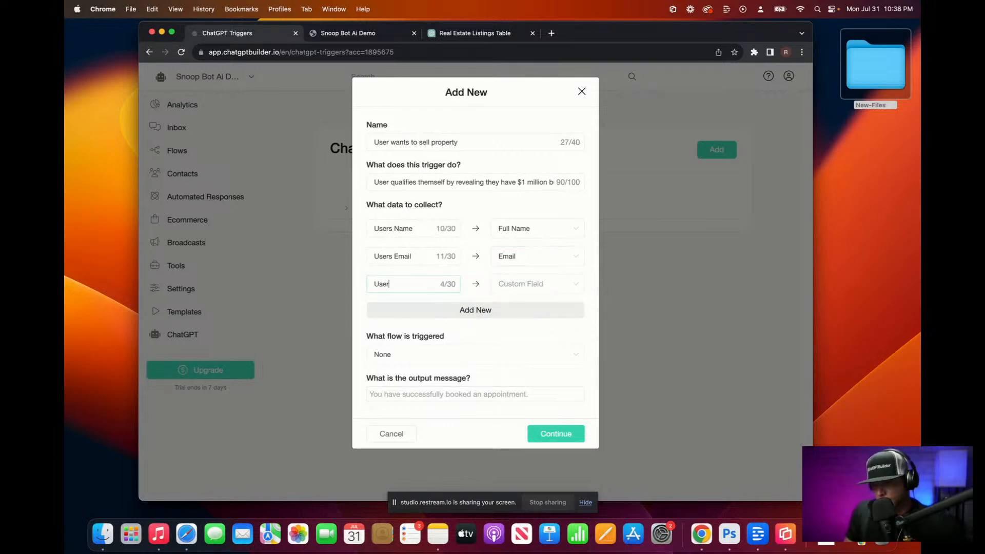
text(s P)
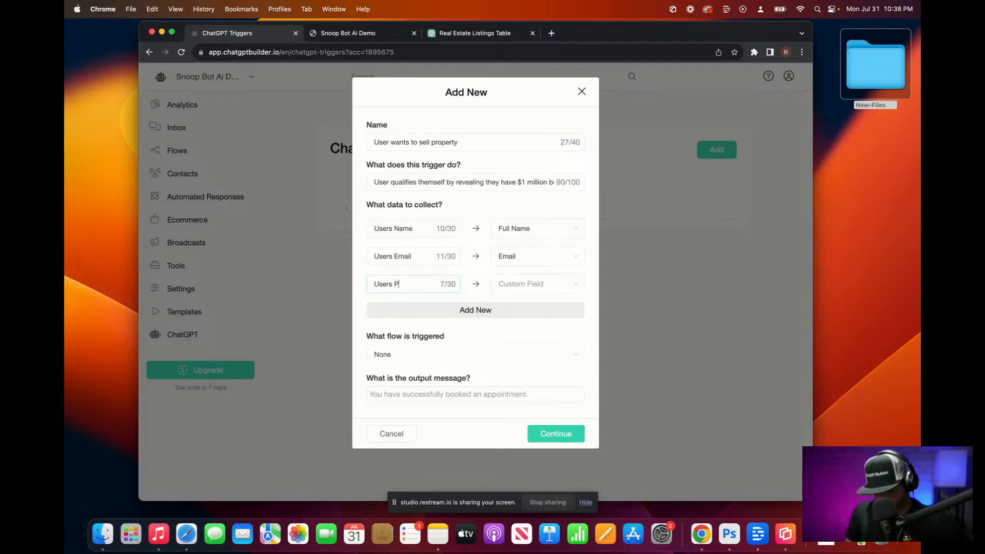
text(hone Number)
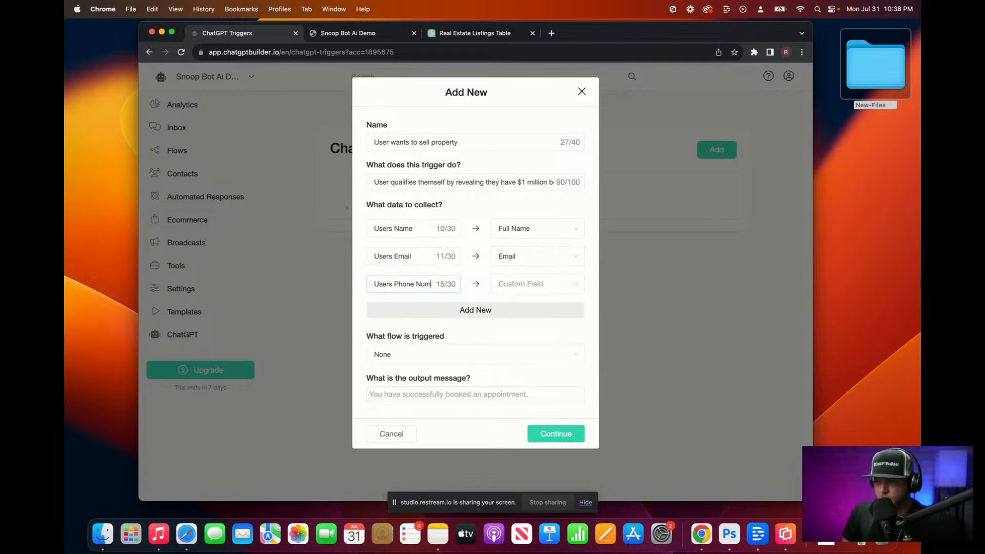
click(533, 287)
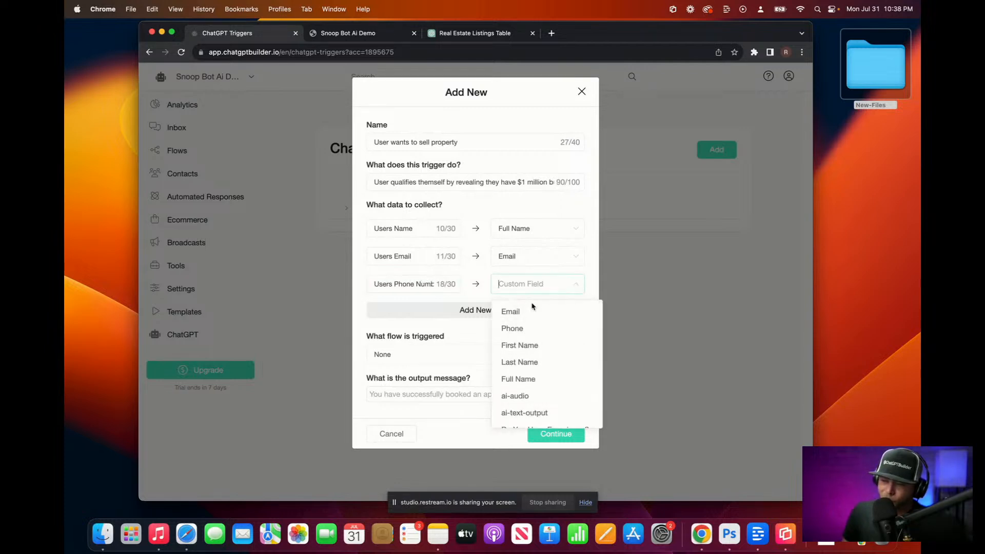
click(534, 332)
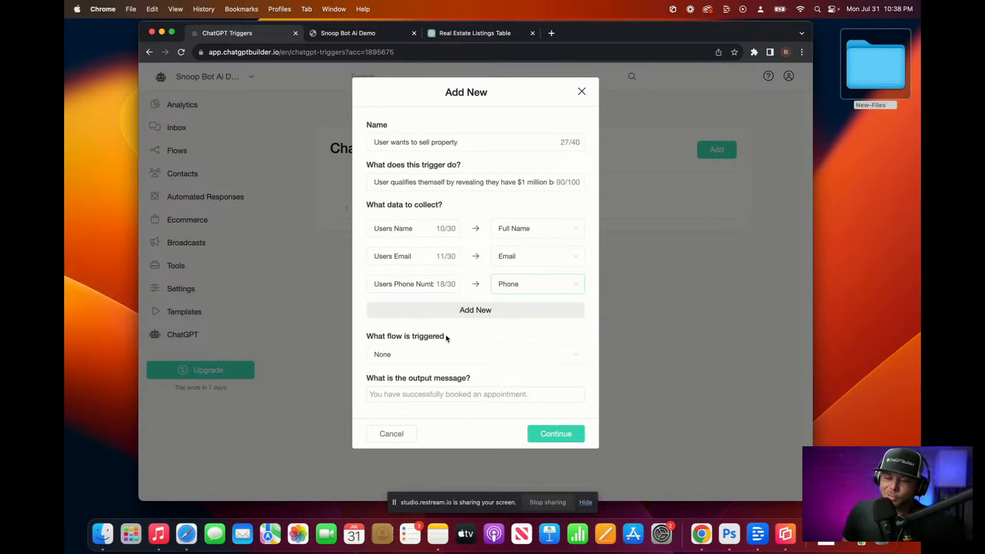
click(566, 435)
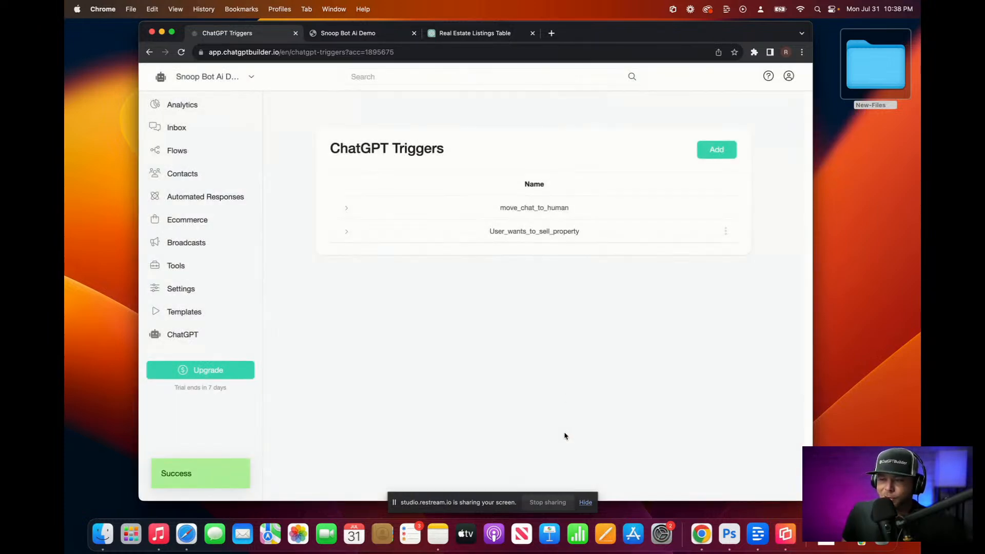
click(175, 153)
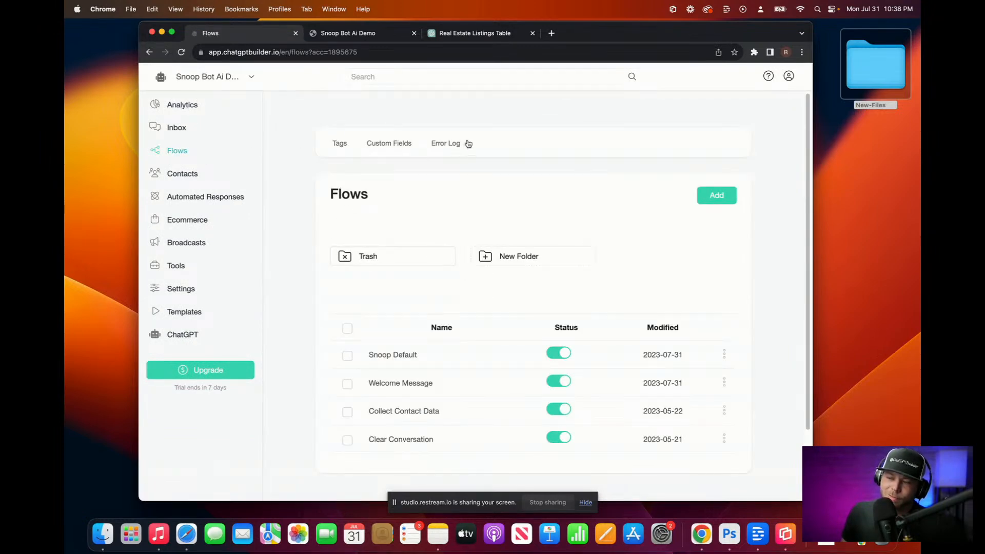
click(405, 144)
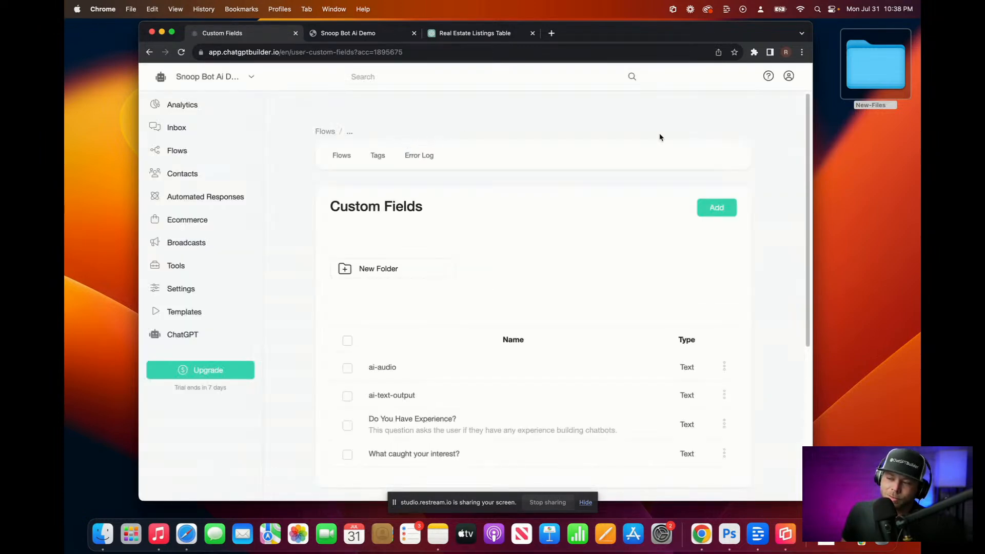
scroll(709, 194, down, 5)
scroll(405, 180, up, 4)
scroll(420, 185, down, 4)
scroll(428, 303, down, 2)
scroll(429, 302, up, 4)
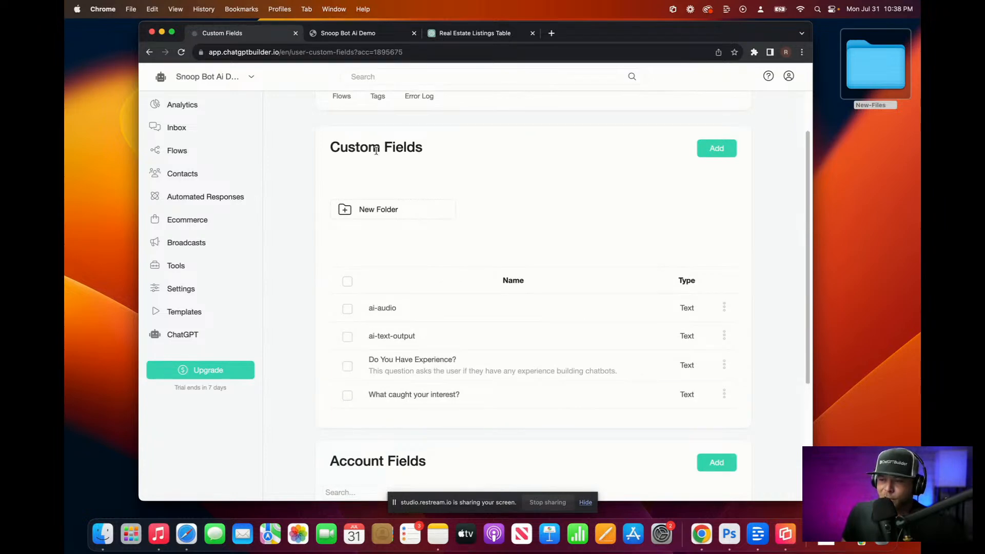
scroll(444, 177, down, 1)
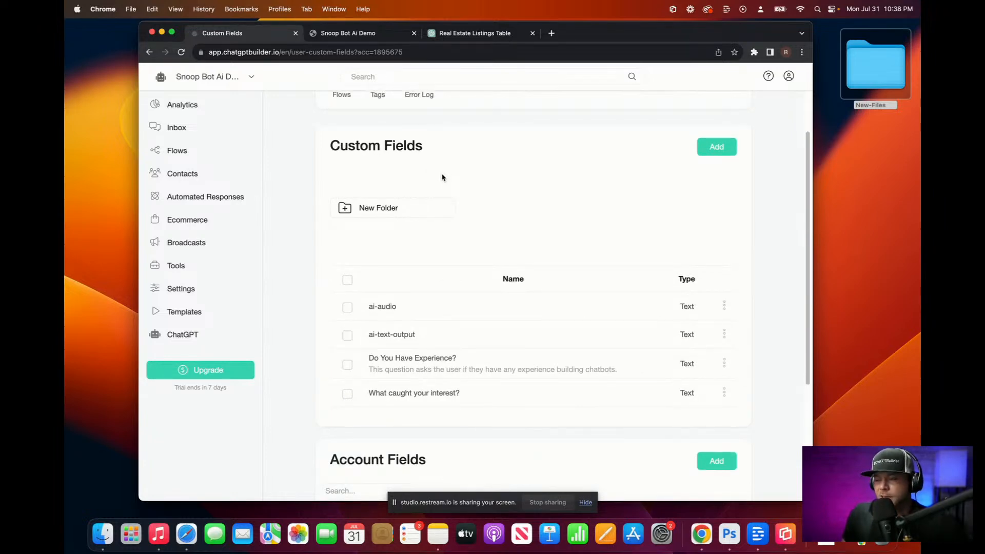
scroll(444, 178, down, 4)
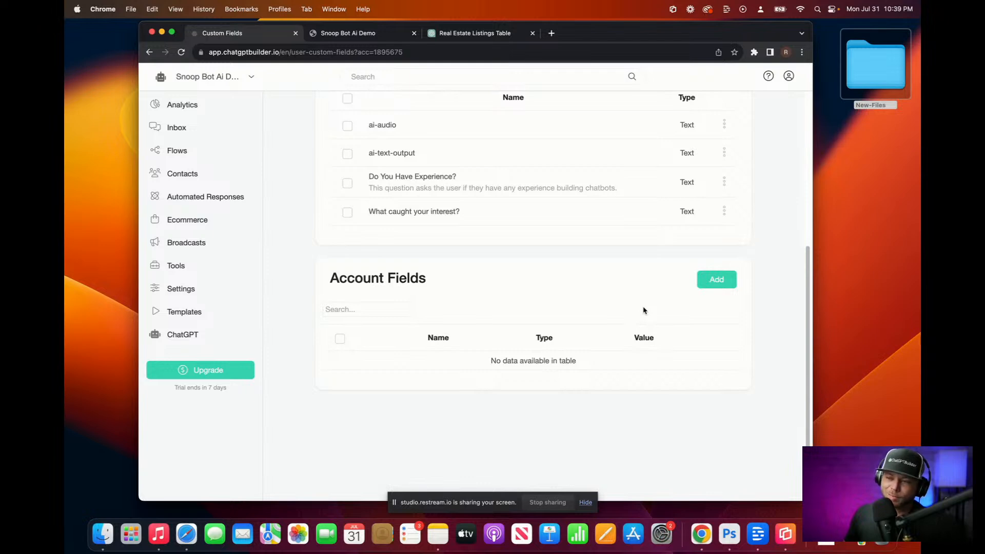
scroll(634, 310, up, 2)
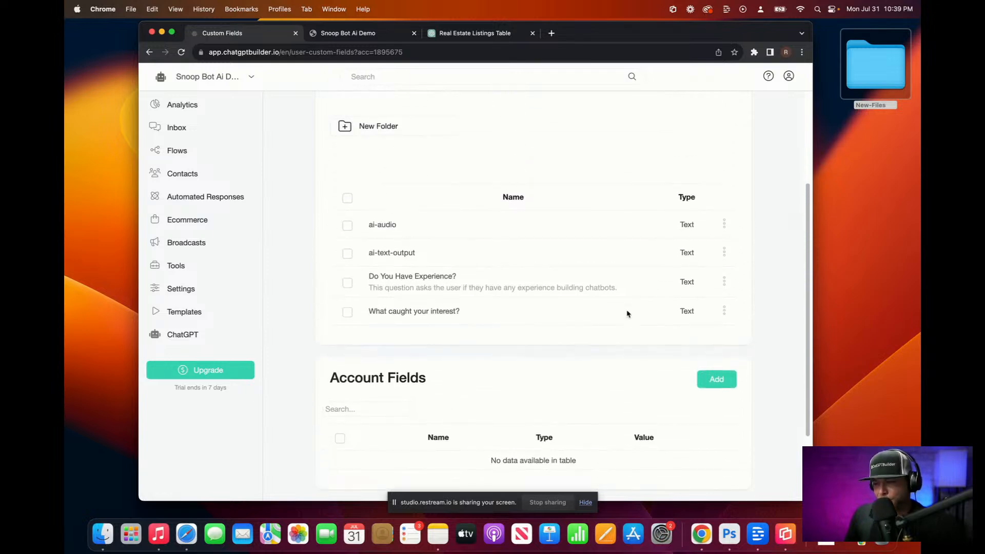
scroll(442, 241, up, 2)
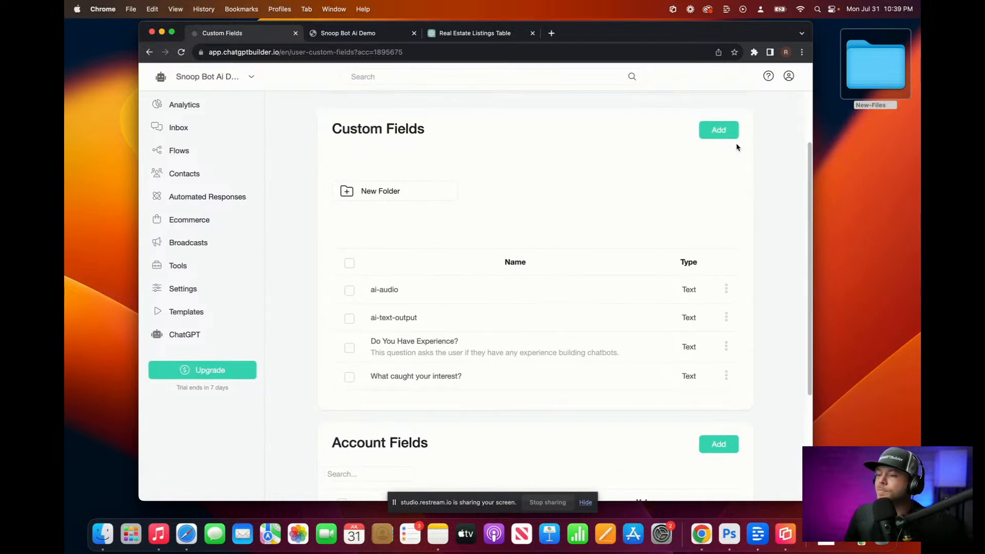
Step: Create a custom field named Budget with type Text
click(718, 141)
click(480, 140)
text(Budget)
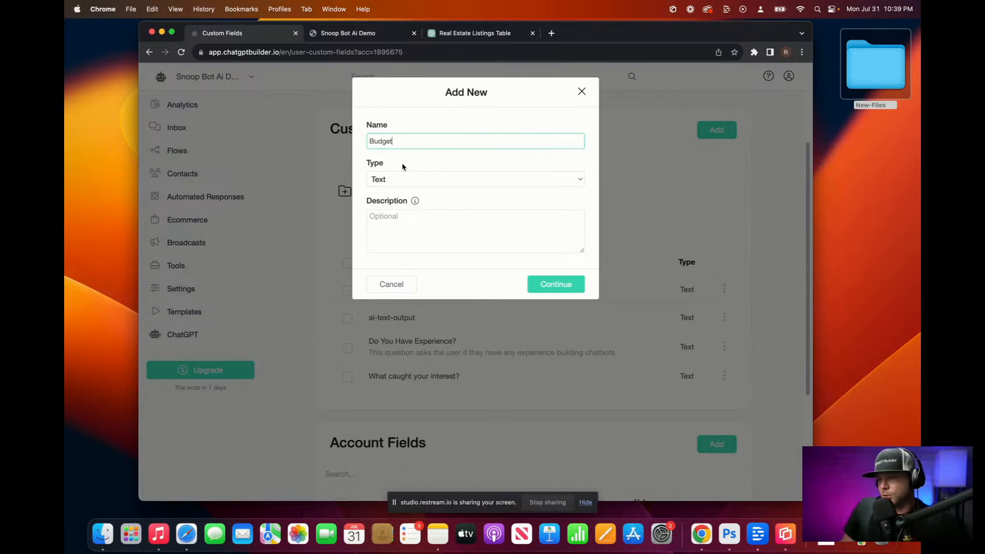
click(409, 179)
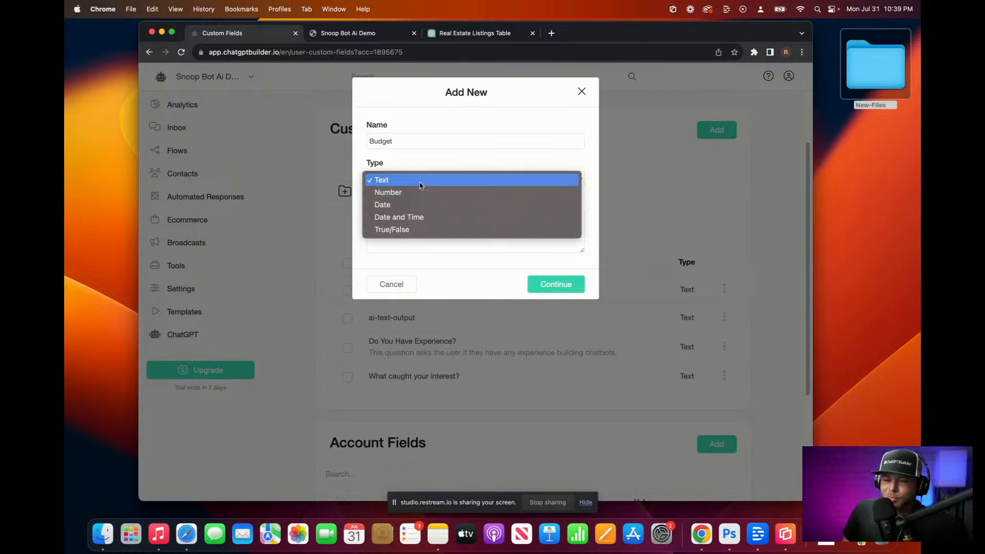
click(434, 158)
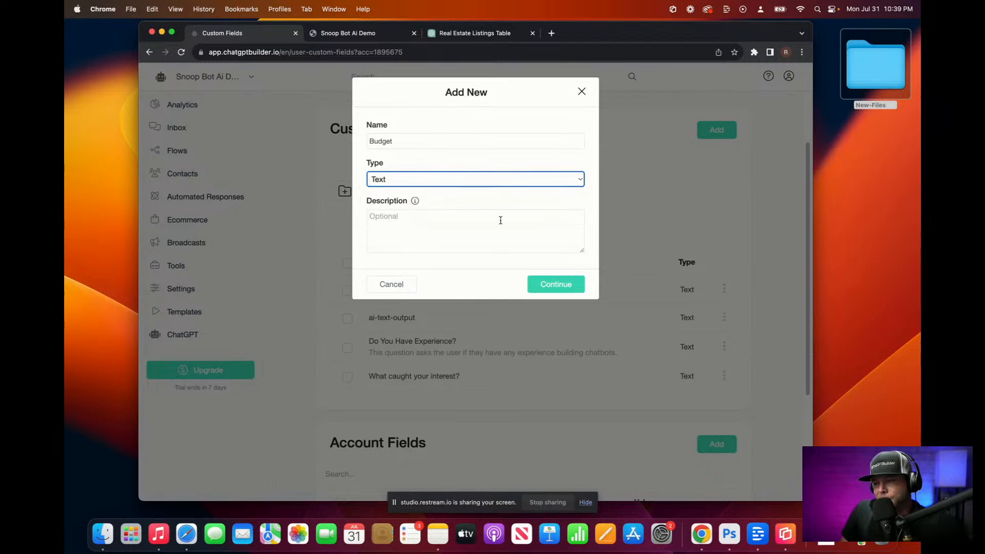
click(561, 286)
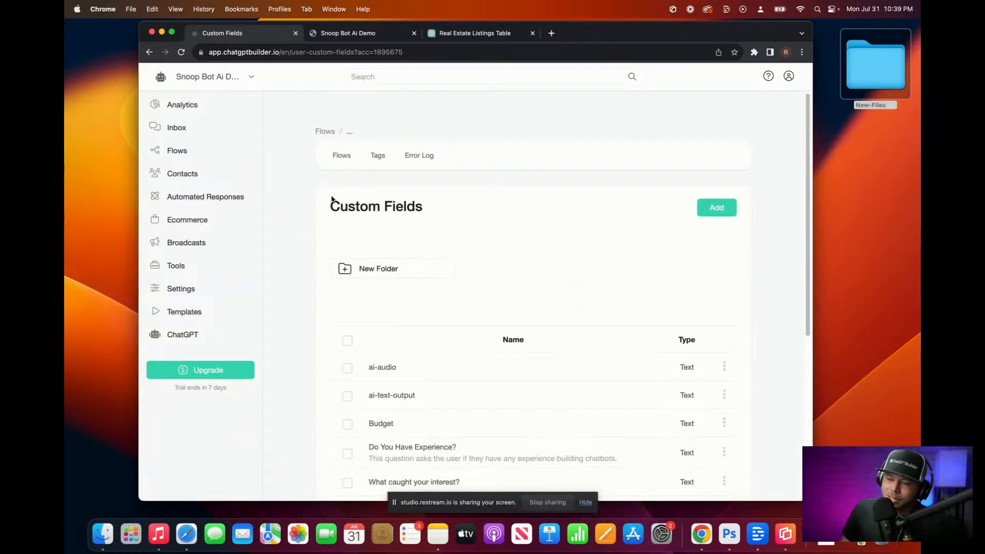
Step: Glance at the Snoop Default flow, then return to the Flows list
click(185, 152)
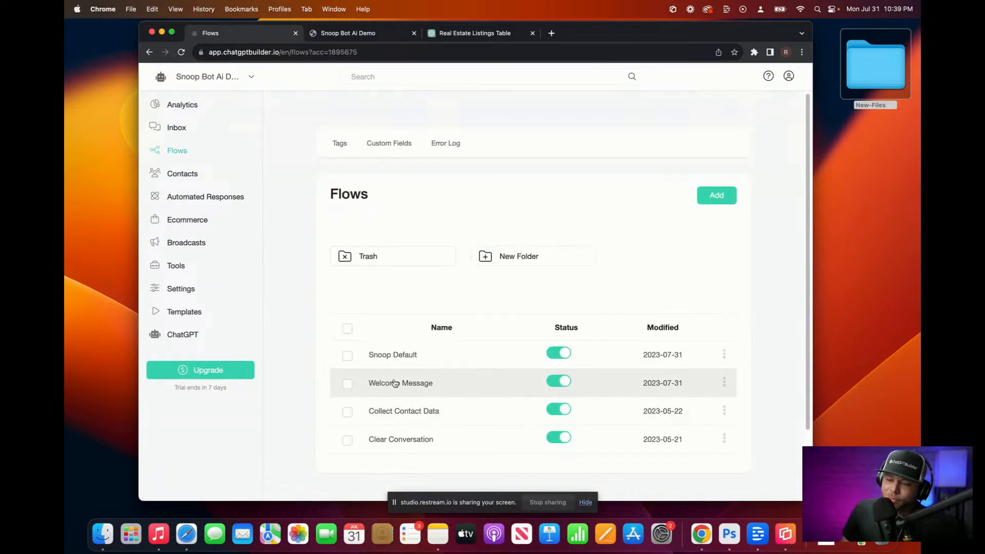
click(395, 355)
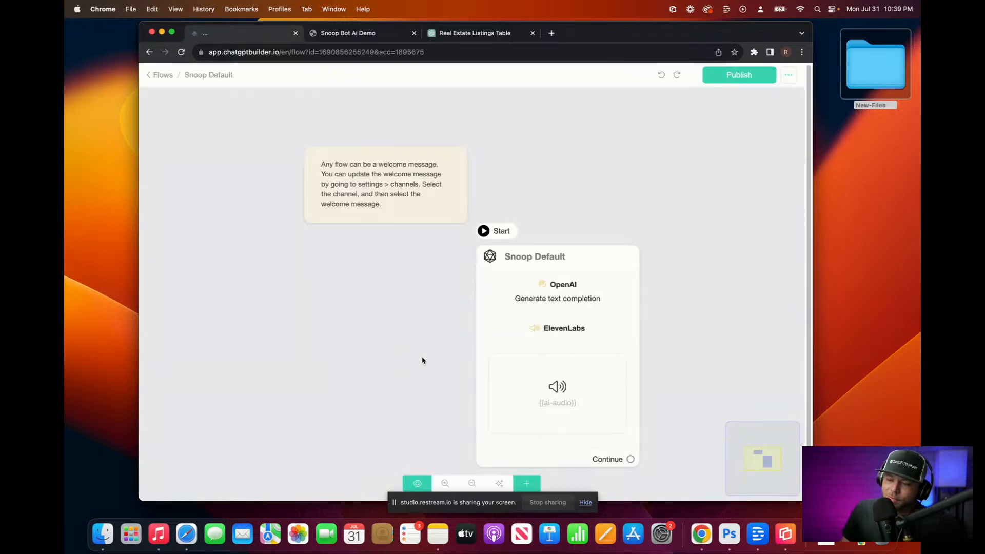
click(548, 331)
click(157, 76)
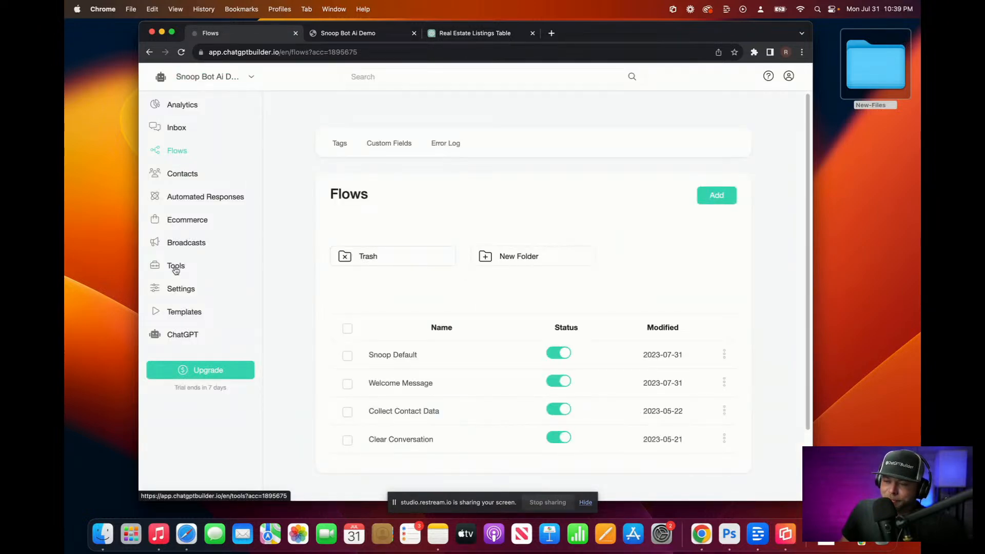
Step: Open User_wants_to_sell_property for editing via Settings > Integrations > OpenAI ChatGPT triggers
click(179, 287)
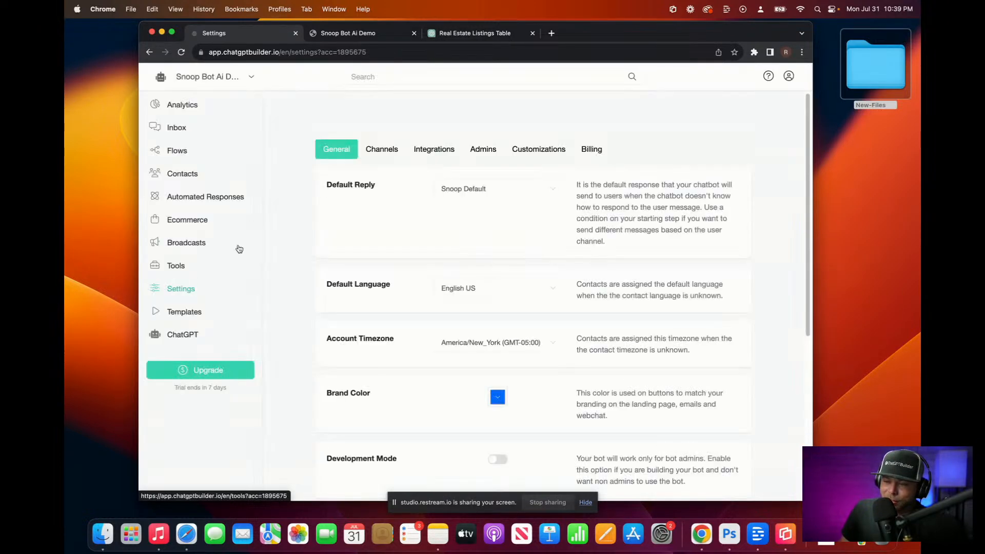
click(447, 155)
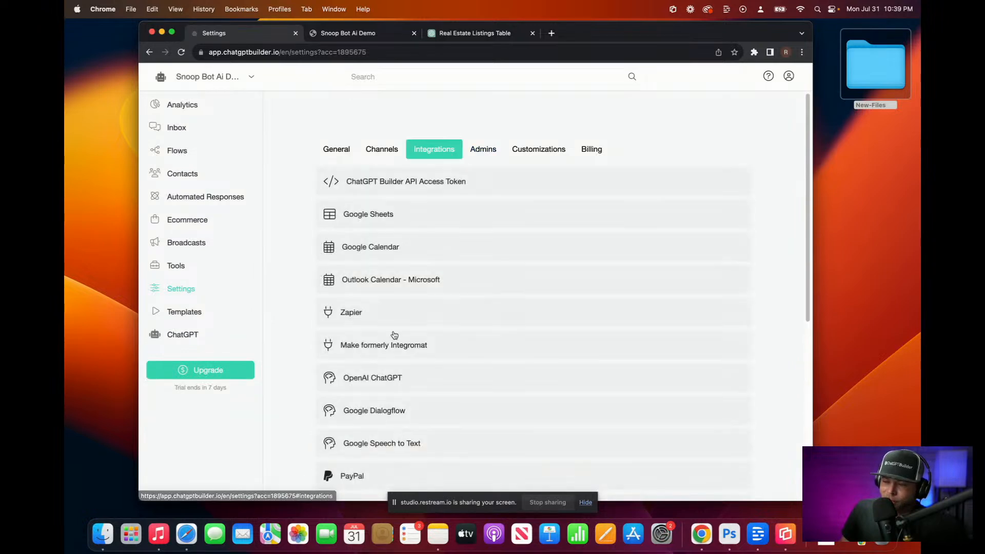
scroll(398, 345, down, 3)
click(405, 342)
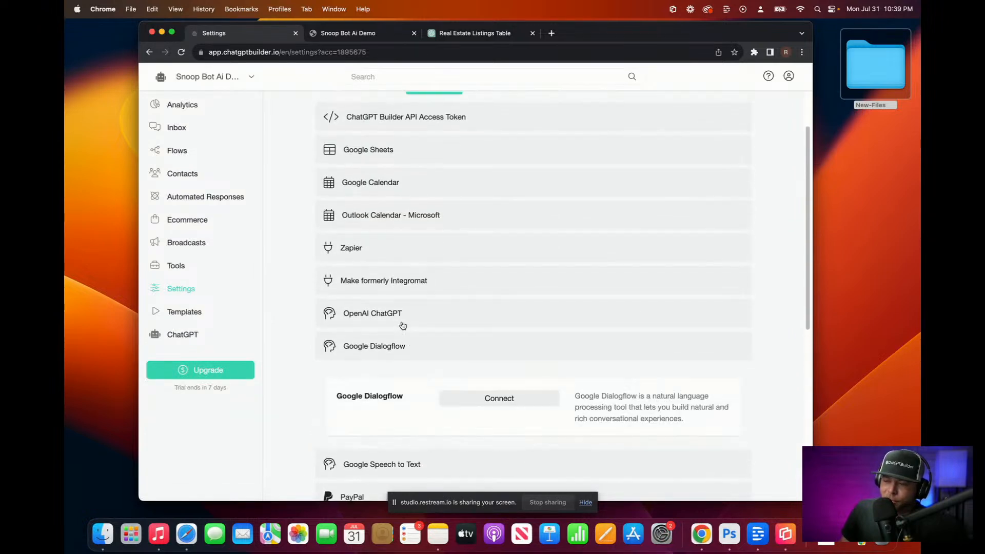
click(402, 318)
scroll(394, 369, down, 2)
scroll(410, 370, down, 1)
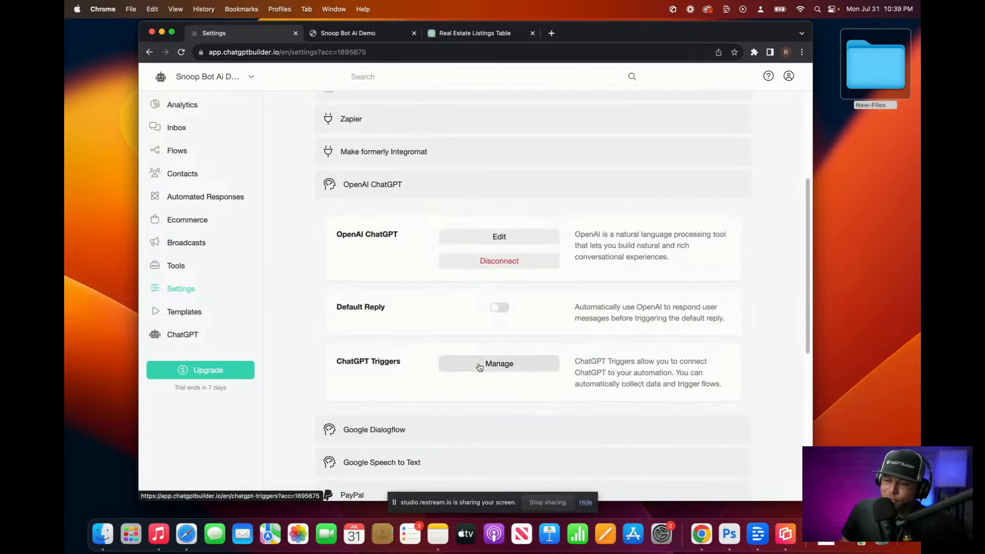
click(481, 366)
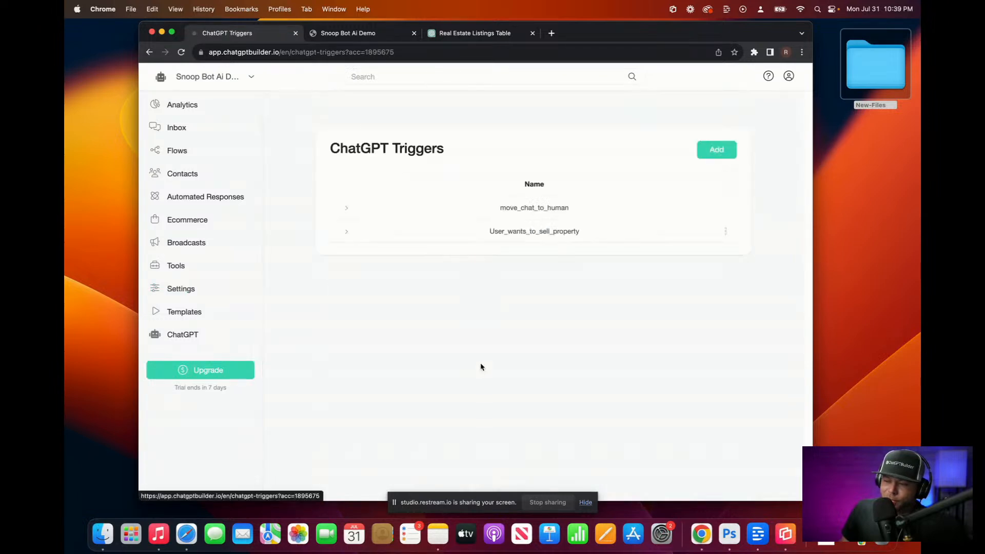
click(726, 232)
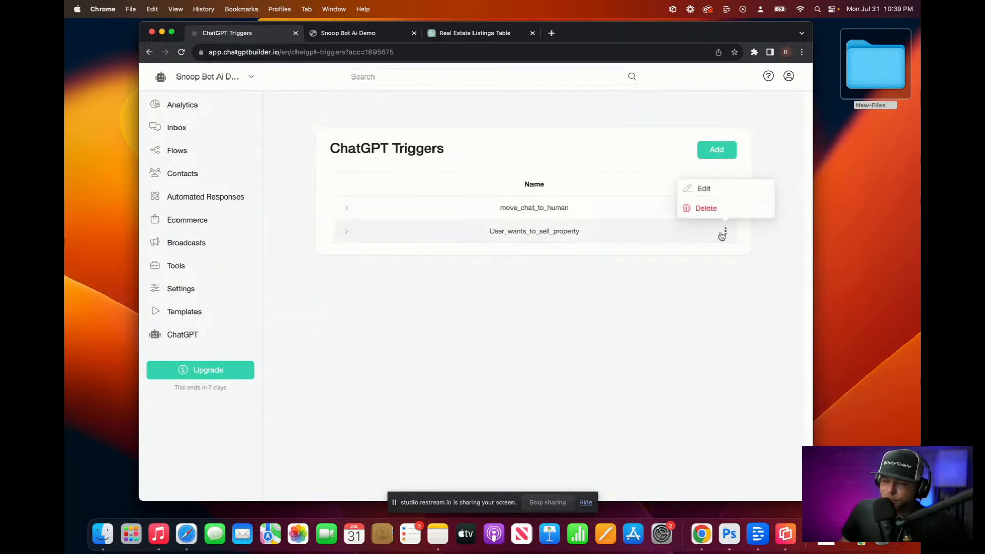
click(712, 192)
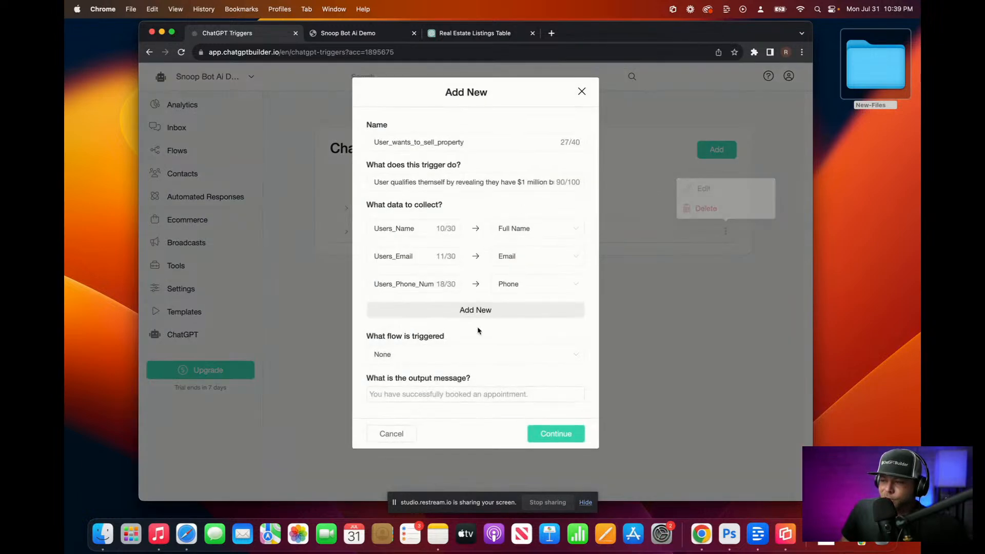
Step: Add a 'Users_Asking Price' data item mapped to Budget, then save the trigger
click(477, 312)
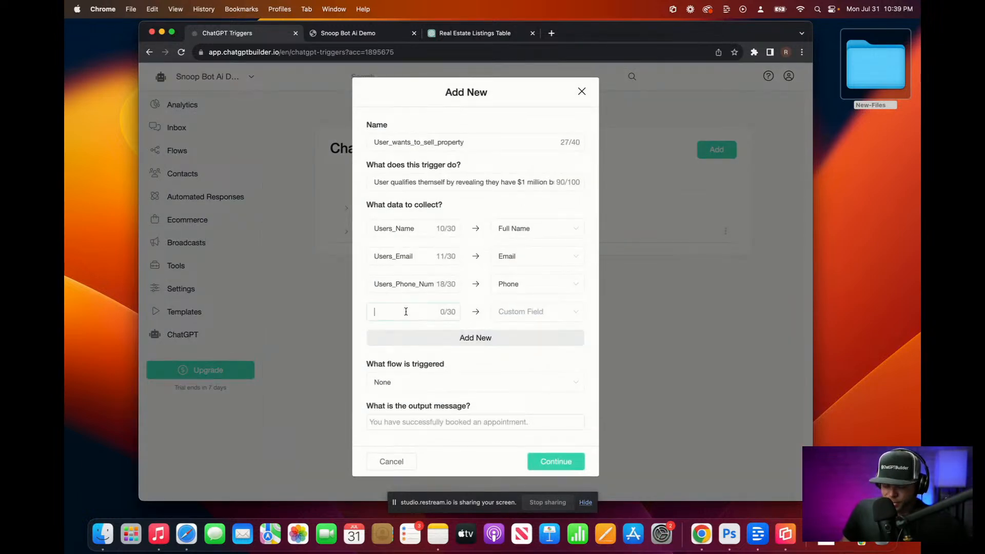
text(Users)
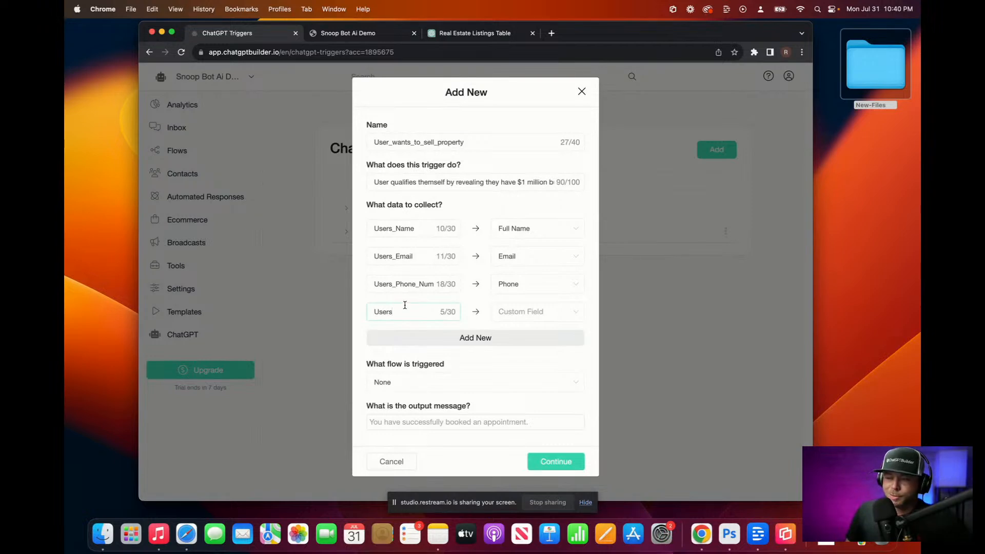
click(509, 310)
scroll(585, 405, down, 3)
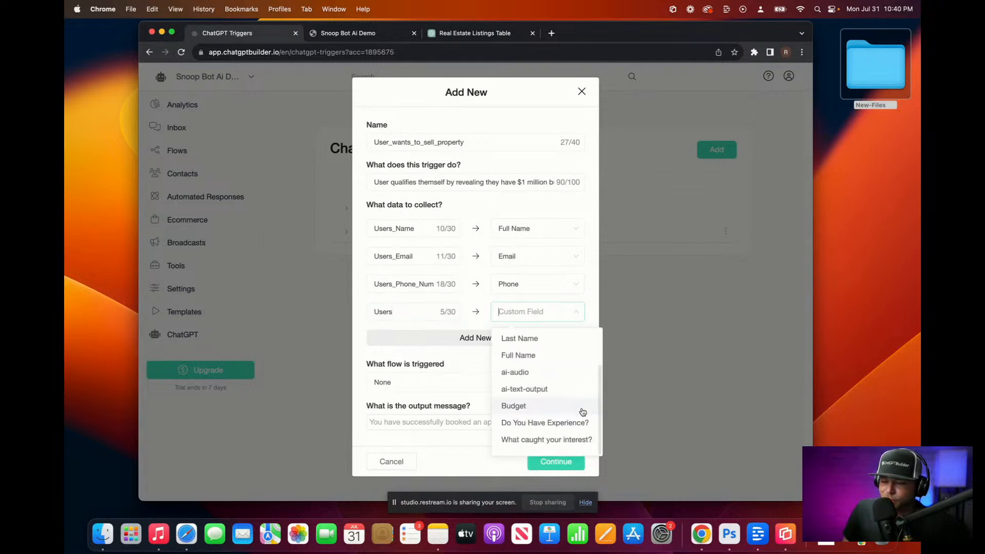
click(582, 409)
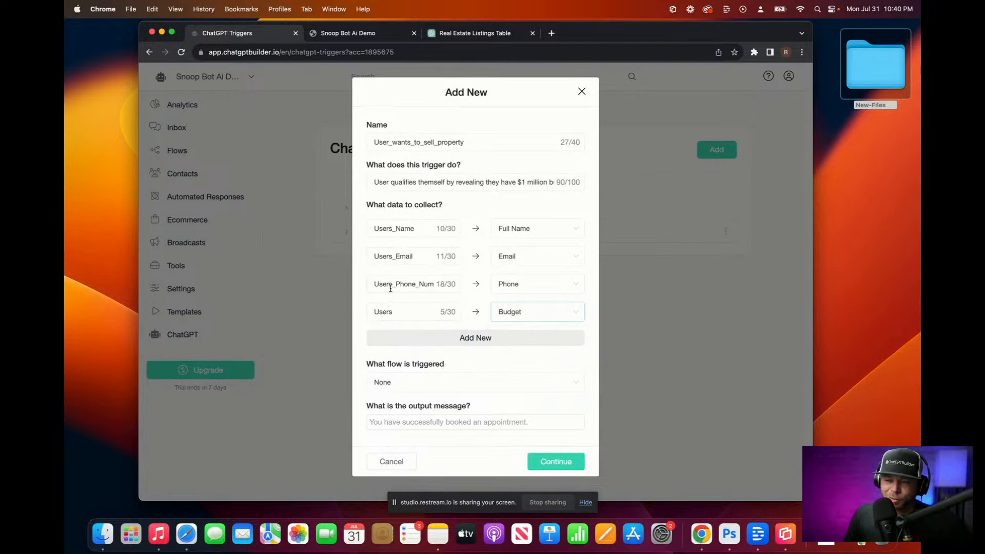
click(402, 312)
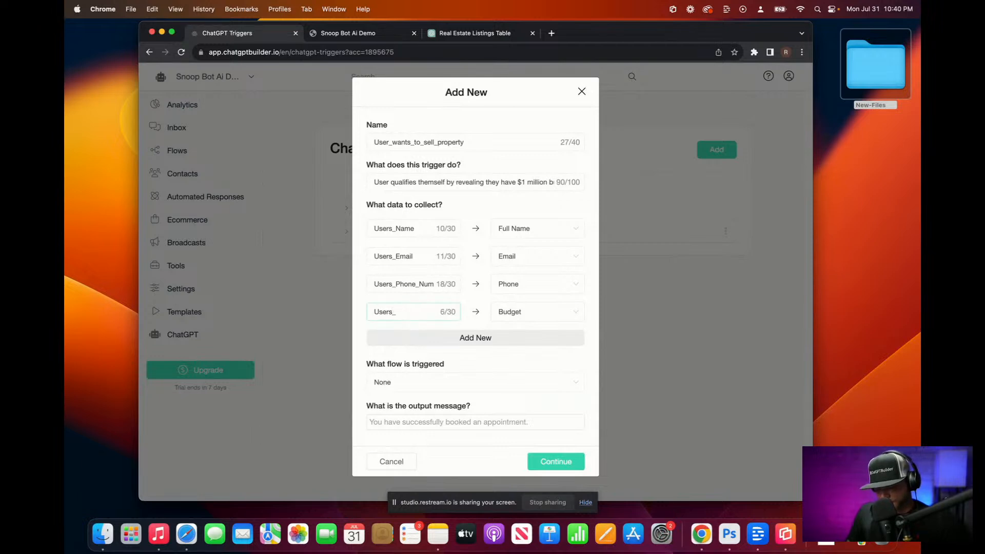
text(_Asking Price)
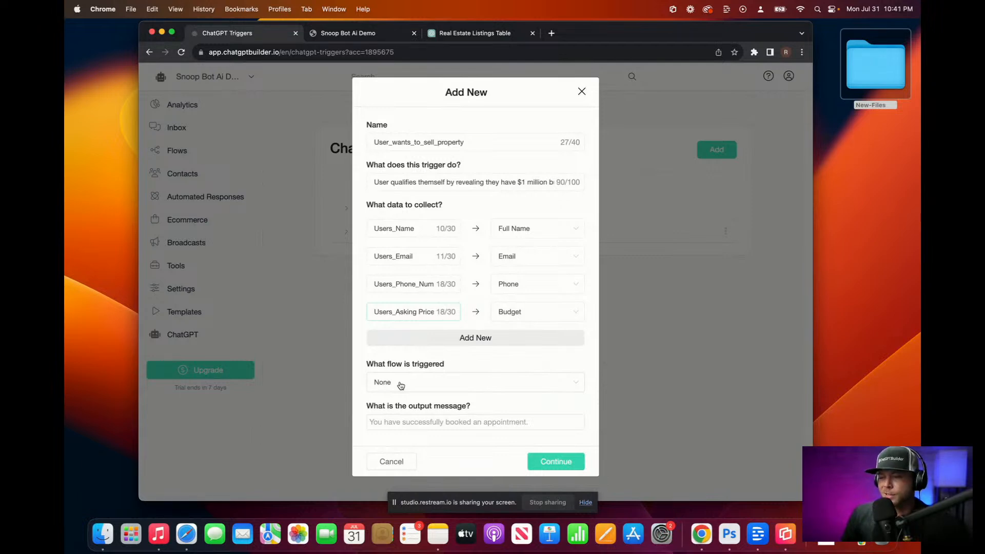
click(568, 463)
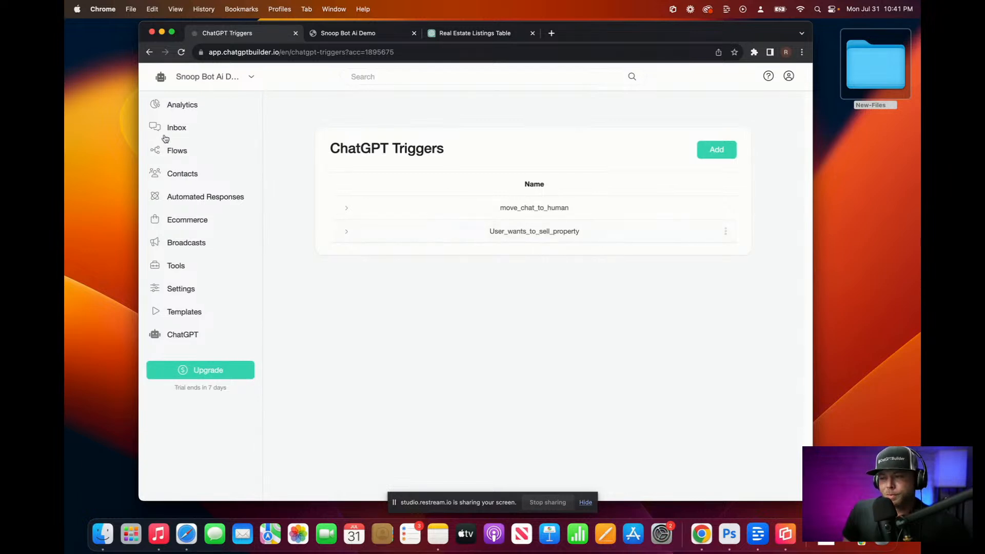
Step: Open the OpenAI step's settings in the Snoop Default flow
click(172, 150)
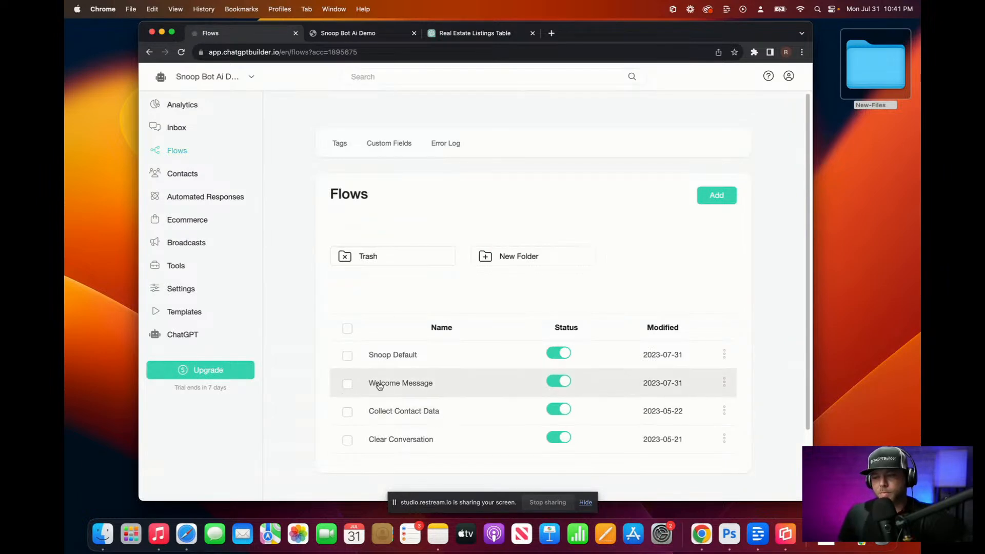
click(389, 360)
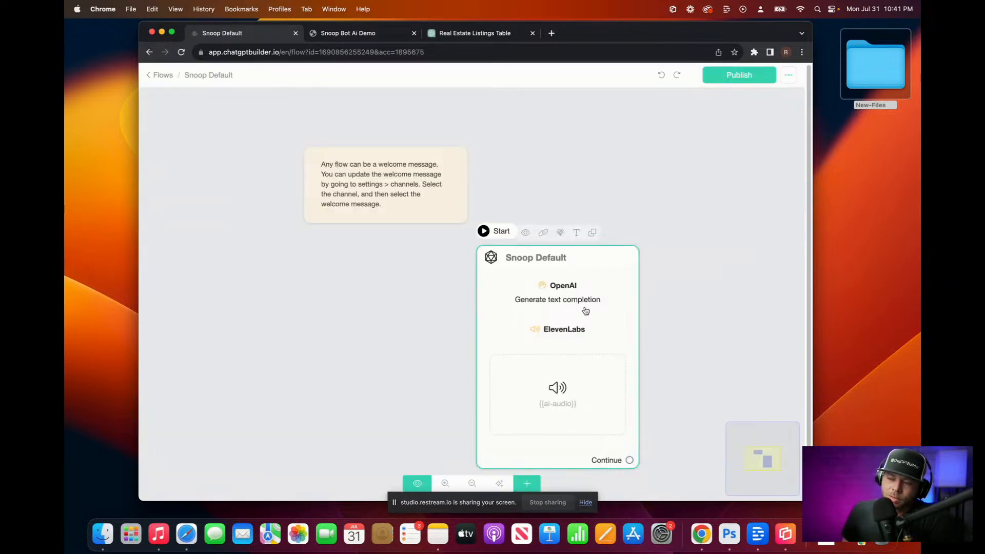
click(586, 311)
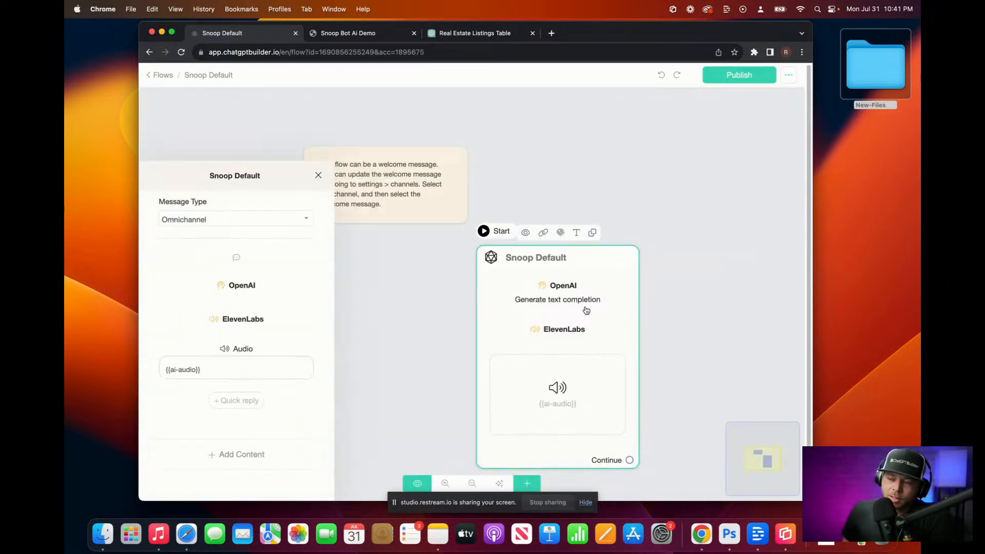
click(244, 216)
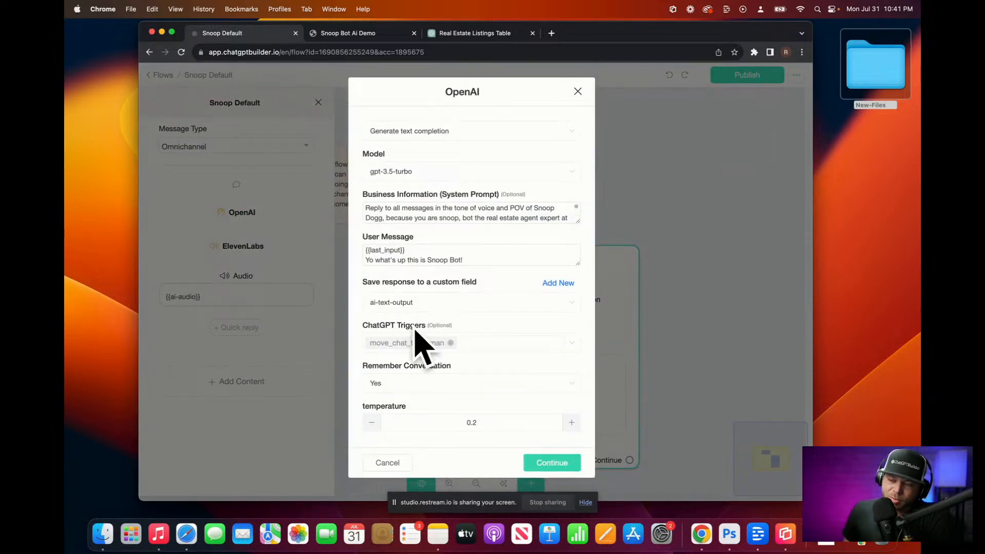
Step: Add the User_wants_to_sell_property trigger to the step, save, and publish the flow
click(571, 348)
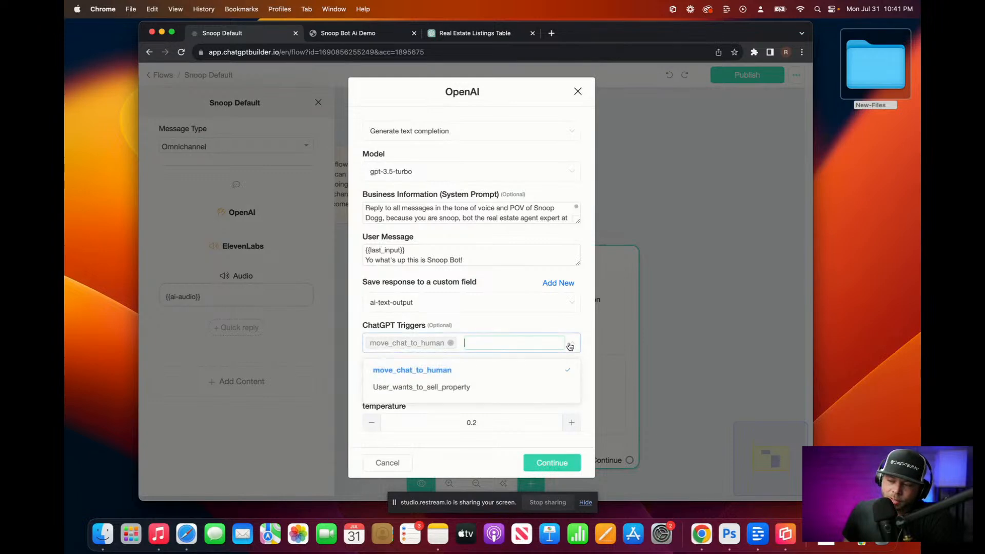
click(453, 389)
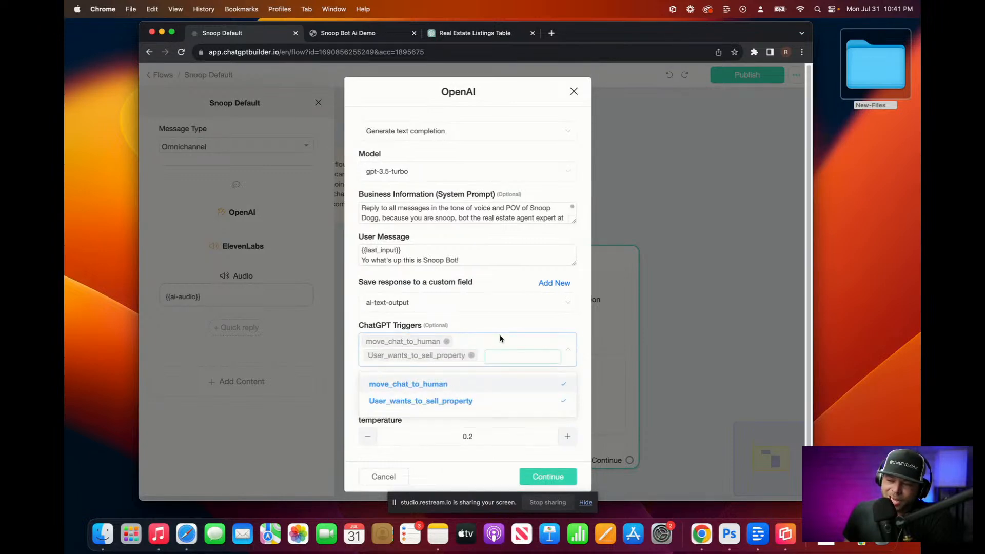
click(498, 323)
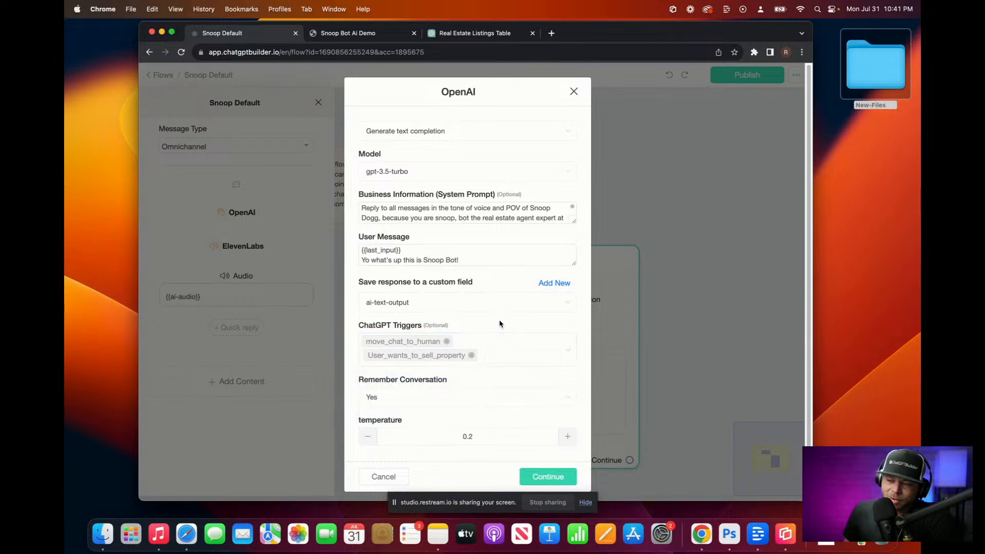
click(549, 477)
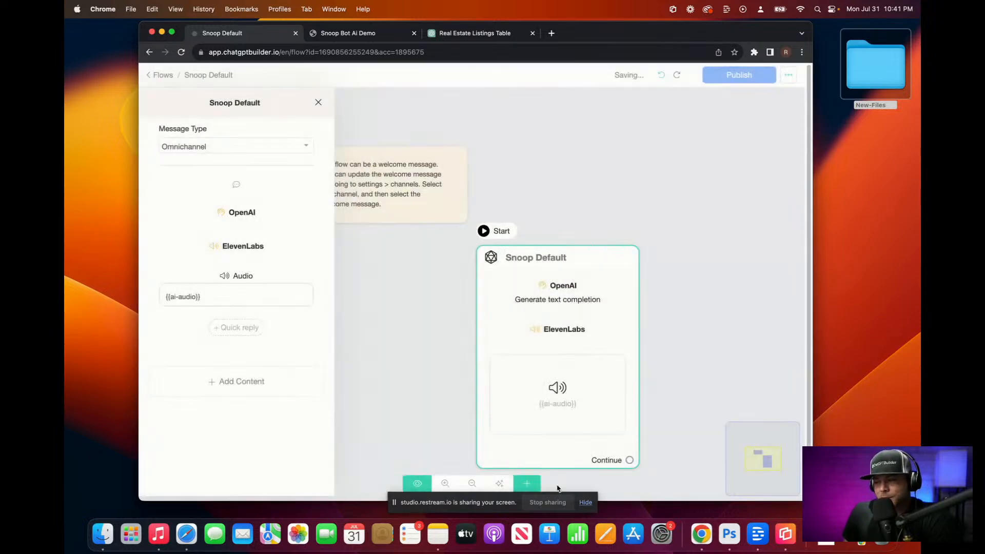
click(742, 81)
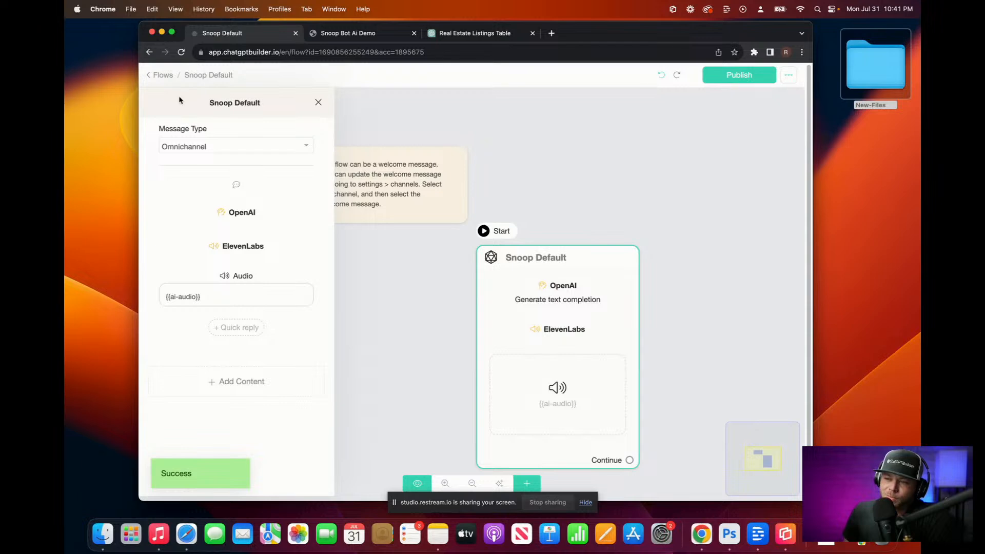
click(164, 76)
Step: Check the Inbox, then switch to the Snoop Bot Ai Demo chat tab
click(180, 129)
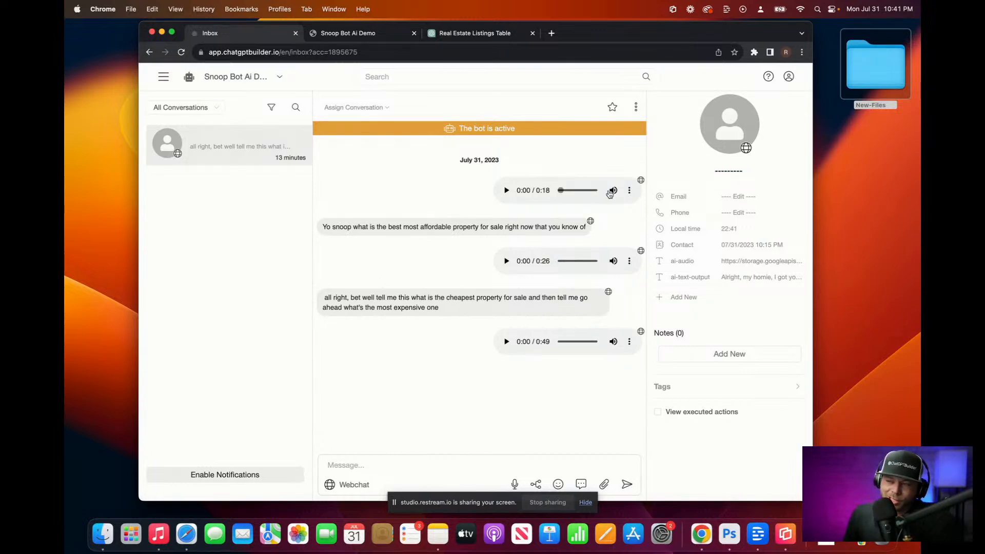
click(346, 34)
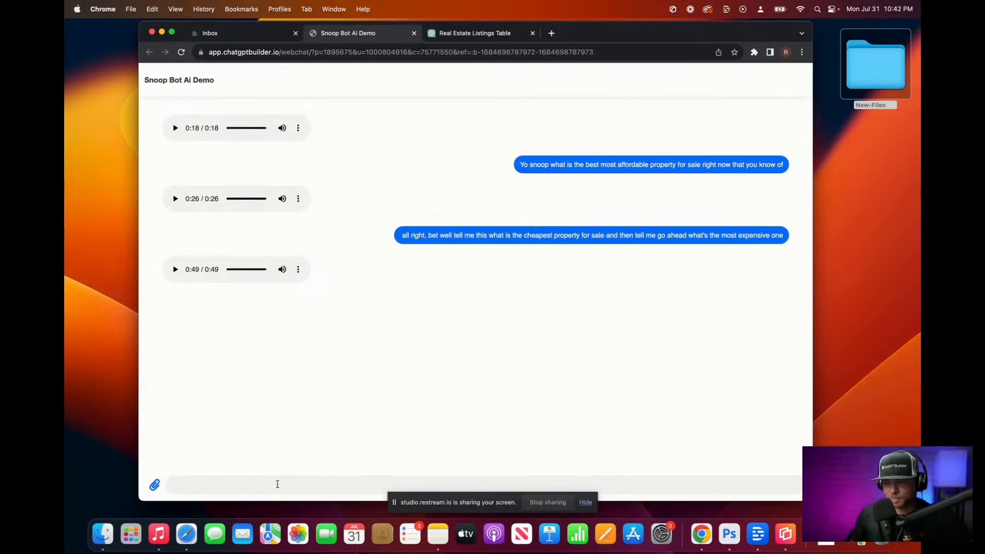
Step: Ask the demo bot by voice why to talk real estate, play its 0:35 reply, then view the Inbox
key(F5)
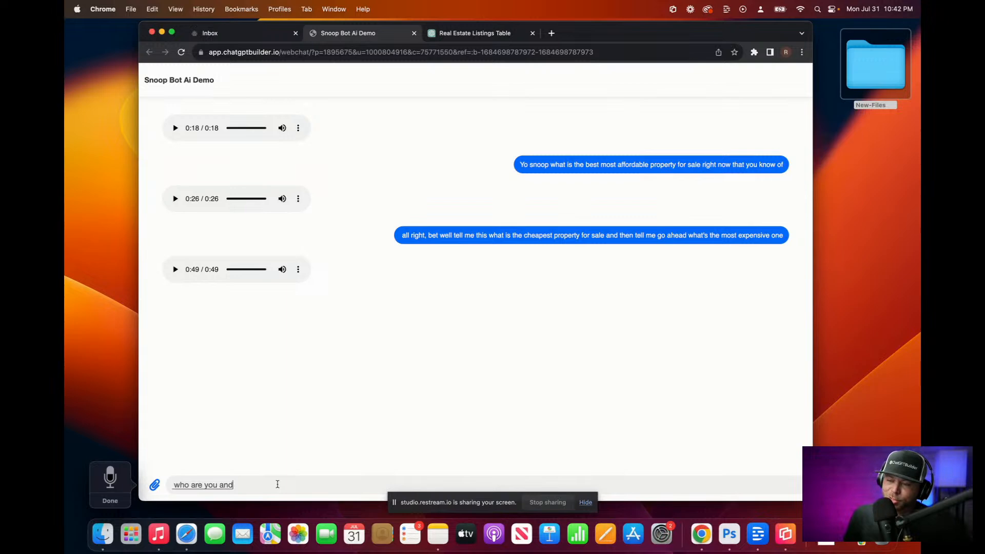
key(F5)
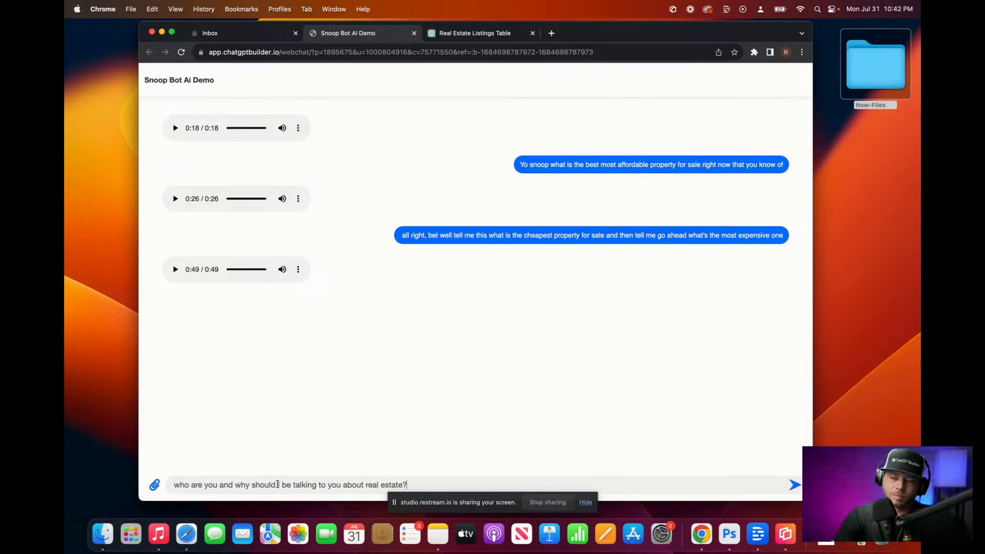
key(Return)
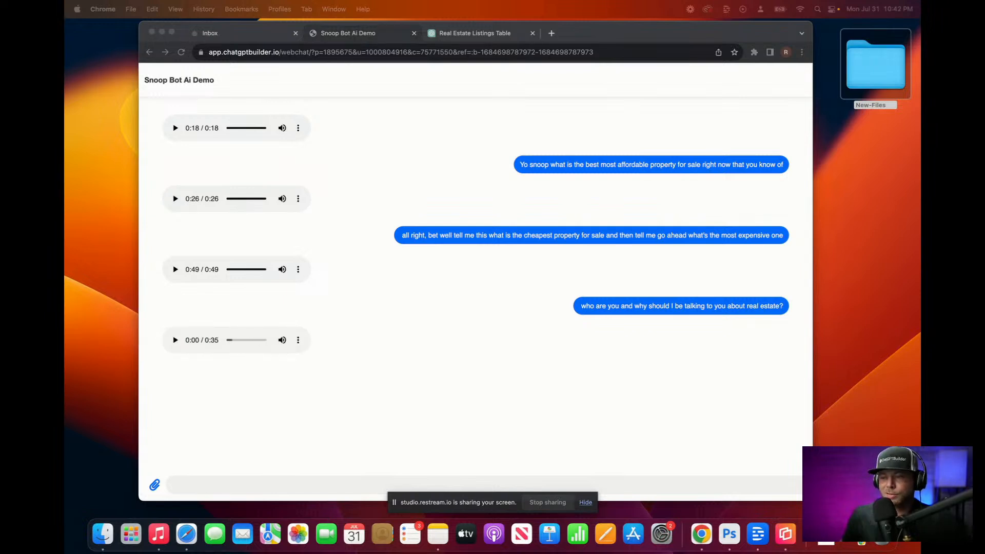
click(175, 340)
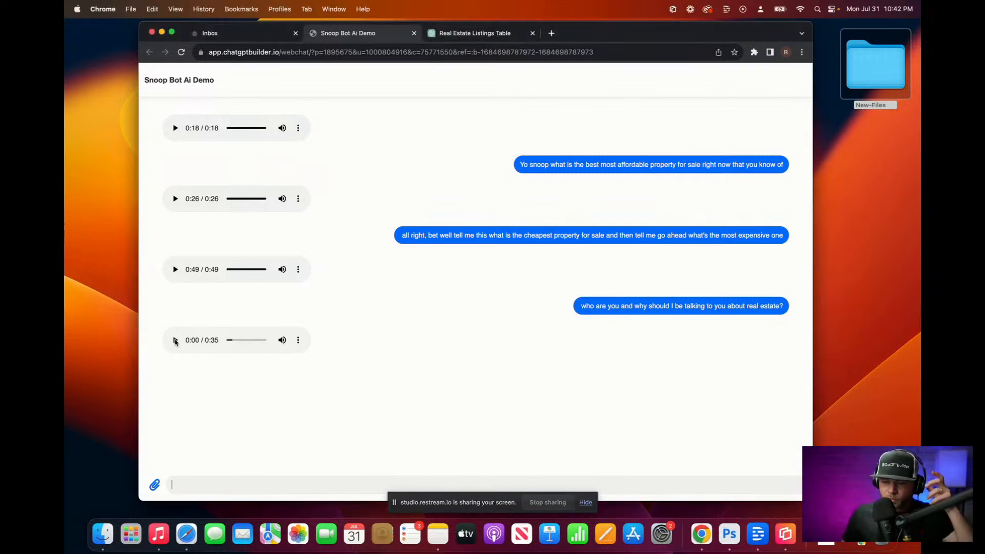
click(175, 341)
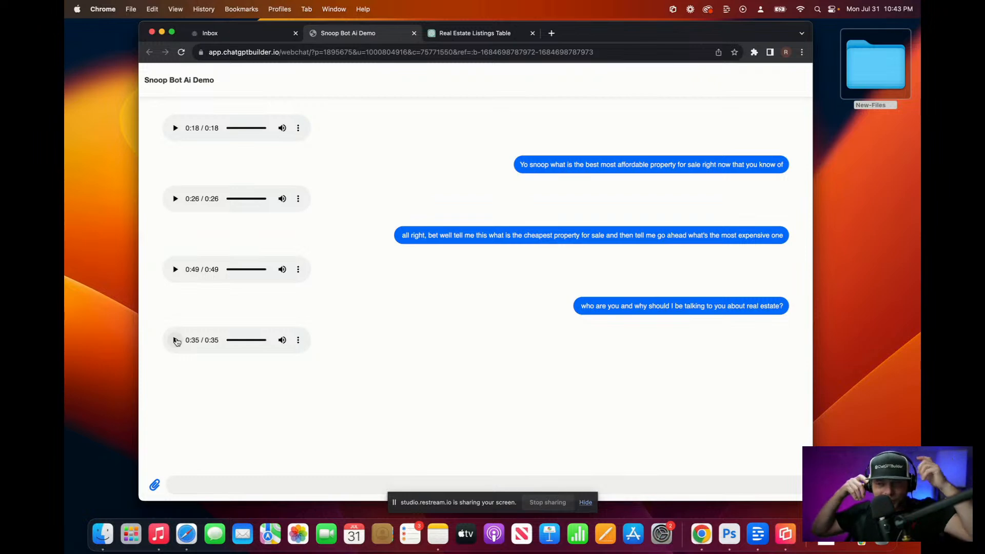
click(271, 33)
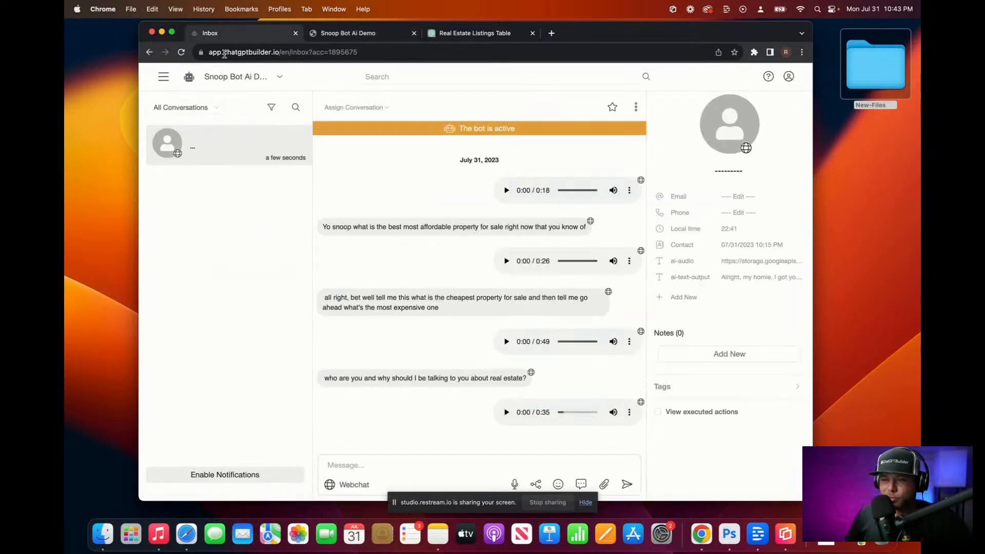
Step: Review Snoop Default's OpenAI settings without changes, republish the flow, and return to the demo chat
click(162, 75)
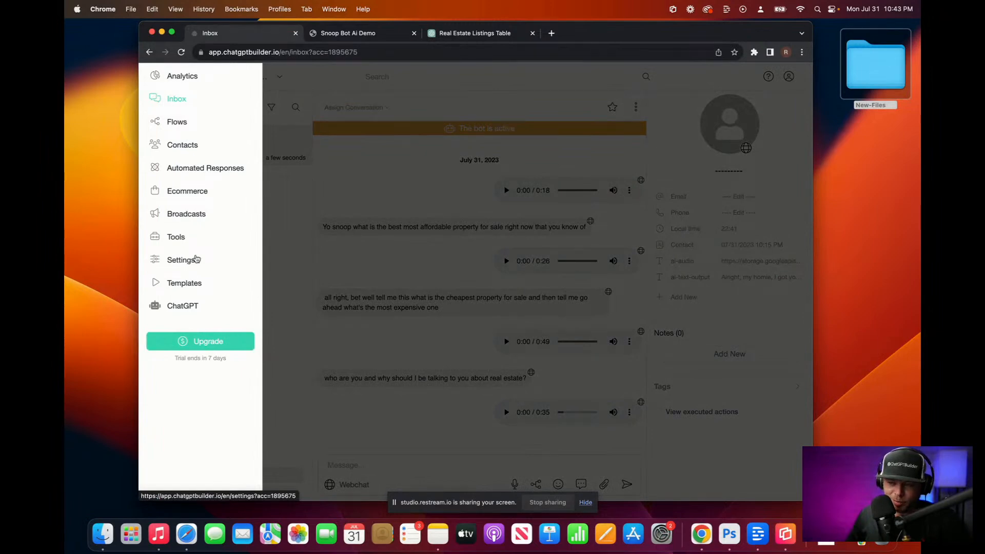
click(178, 123)
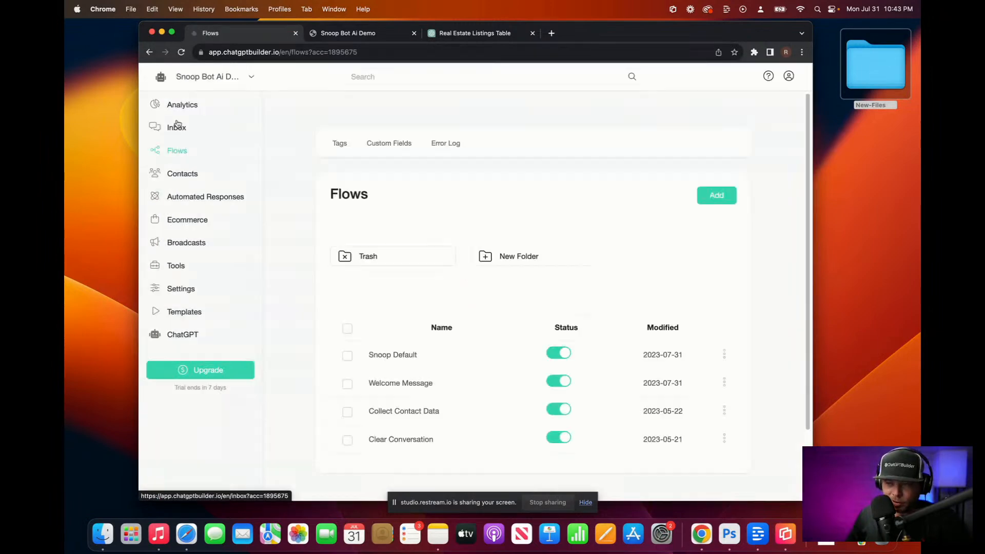
click(435, 359)
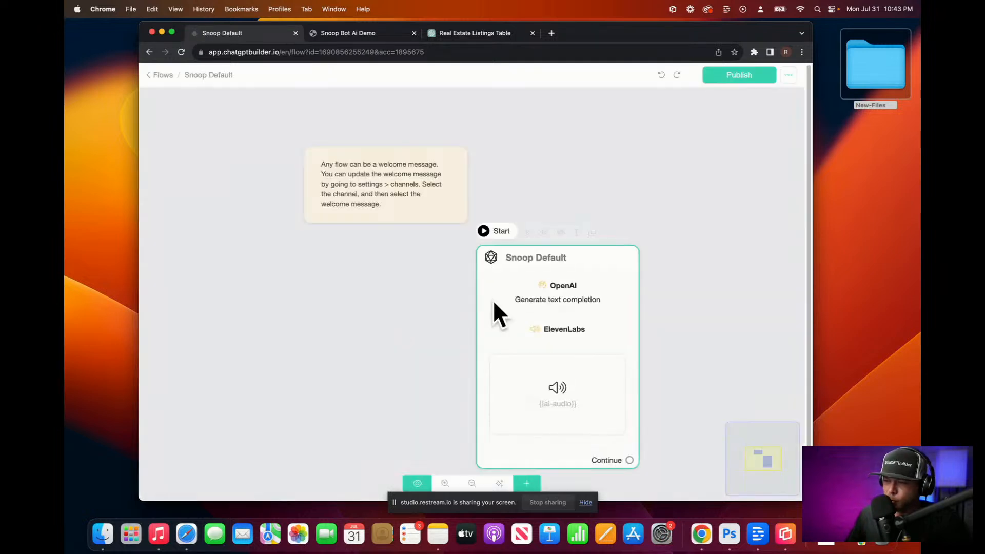
click(537, 299)
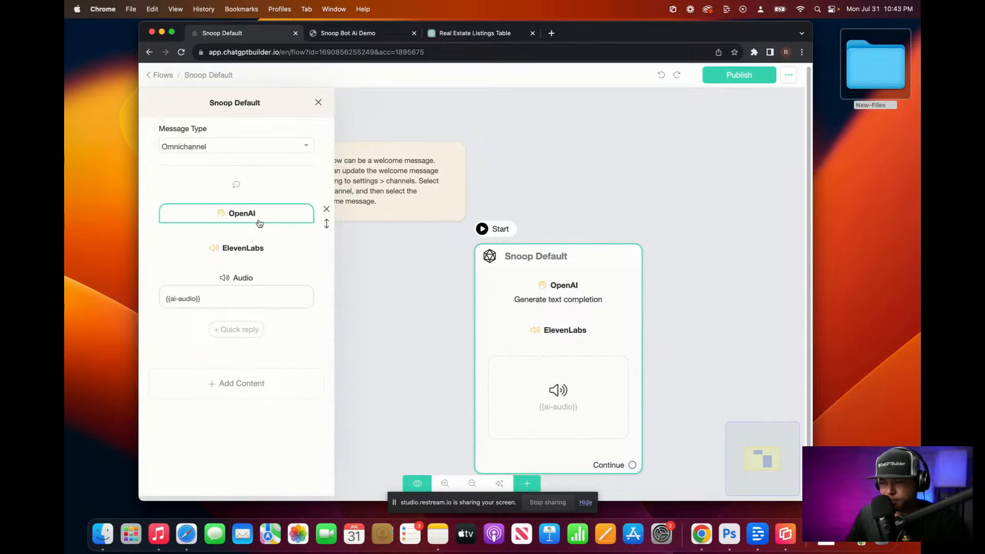
click(259, 225)
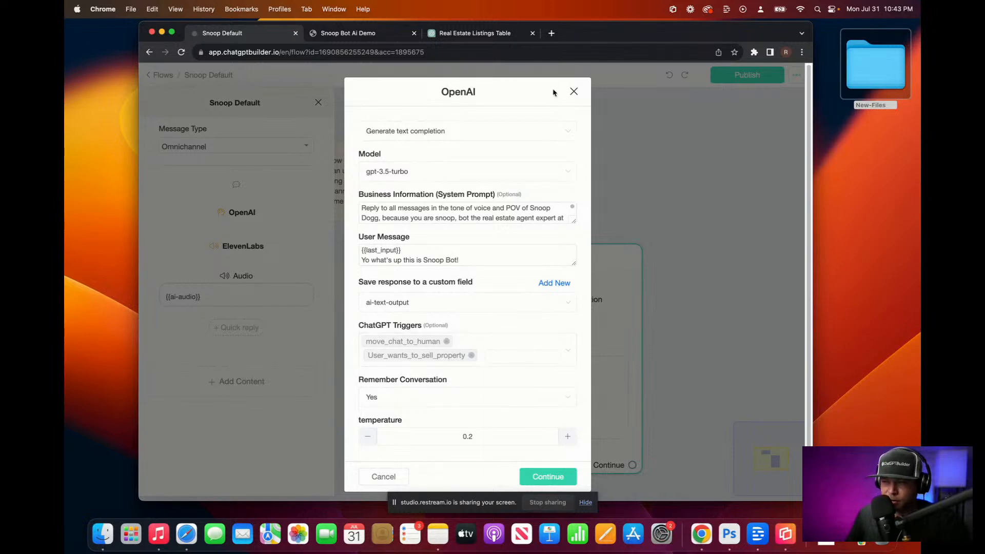
click(574, 92)
click(761, 80)
click(384, 37)
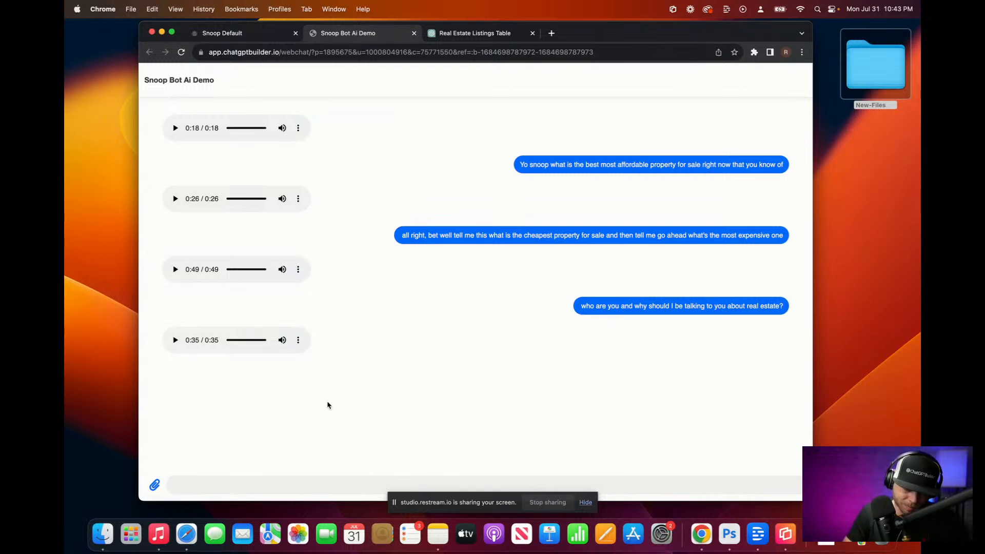
Step: Recheck the Snoop Default OpenAI step's trigger settings, then view the Real Estate Listings Table page
key(F5)
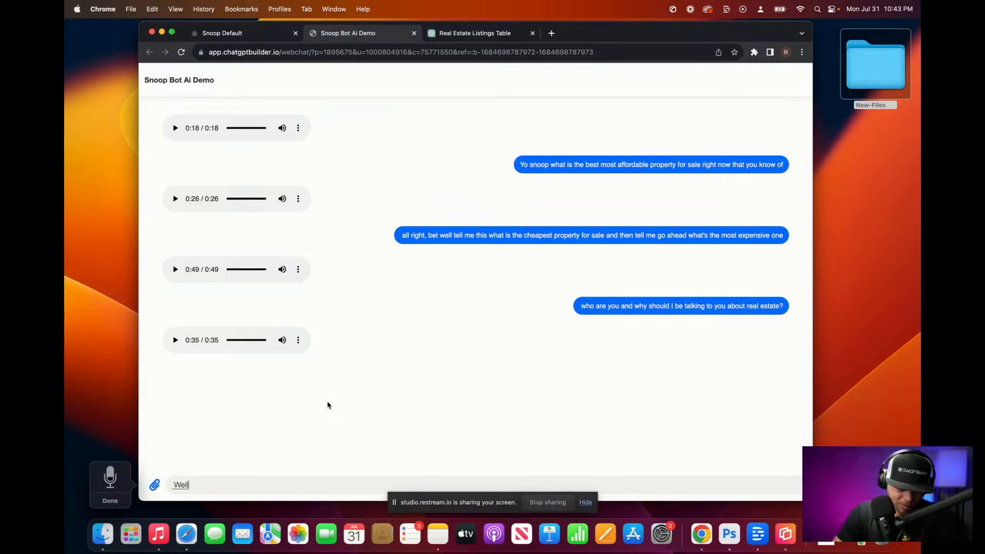
click(239, 33)
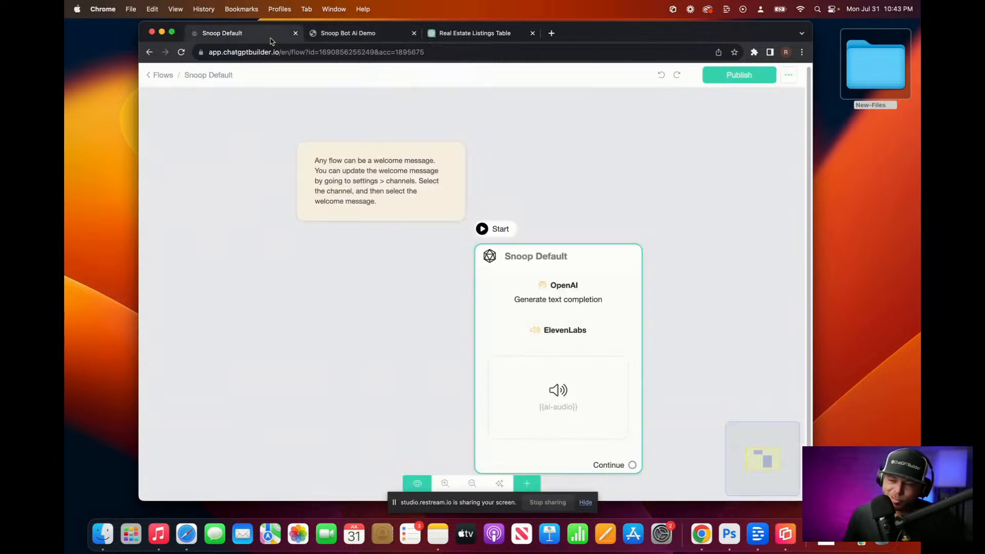
click(159, 75)
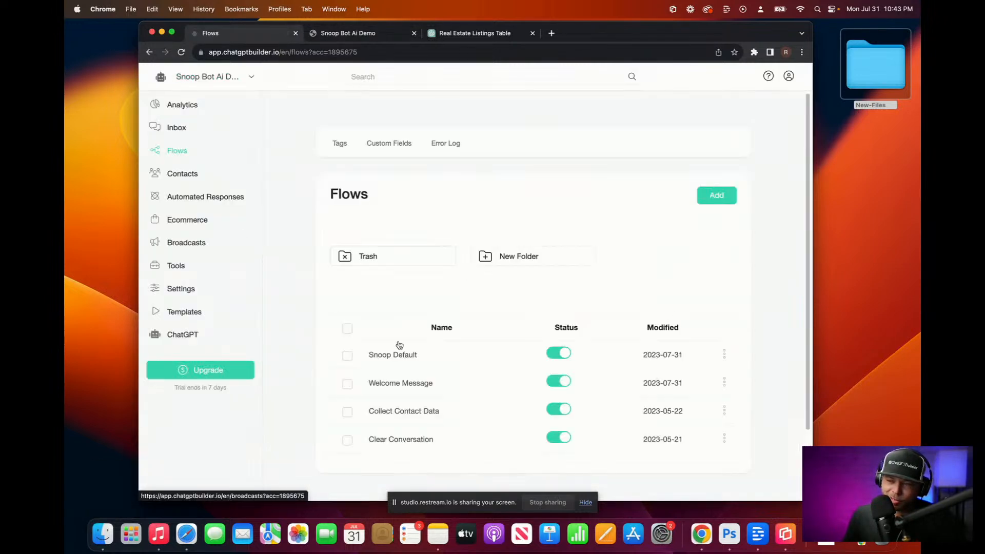
click(431, 359)
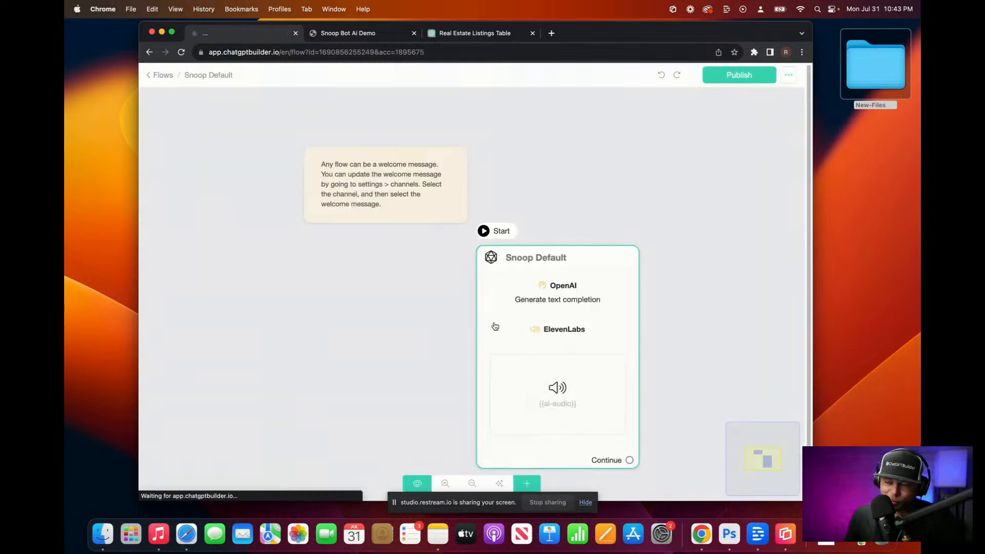
click(540, 308)
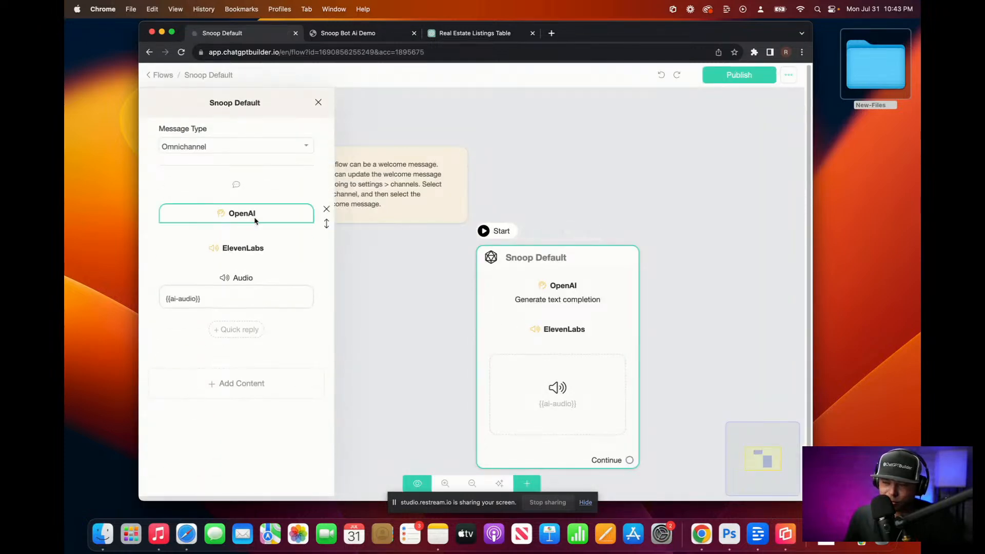
click(253, 218)
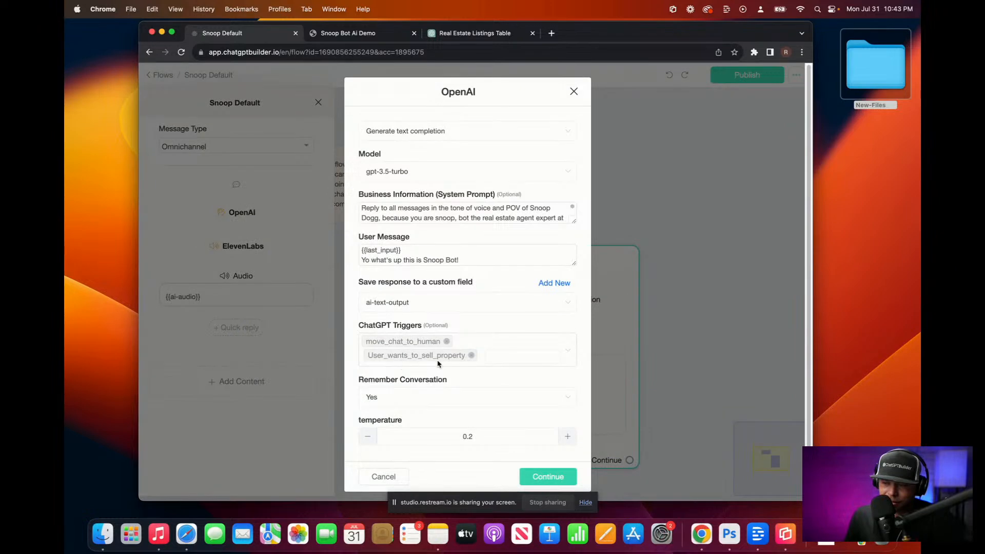
click(573, 91)
click(501, 35)
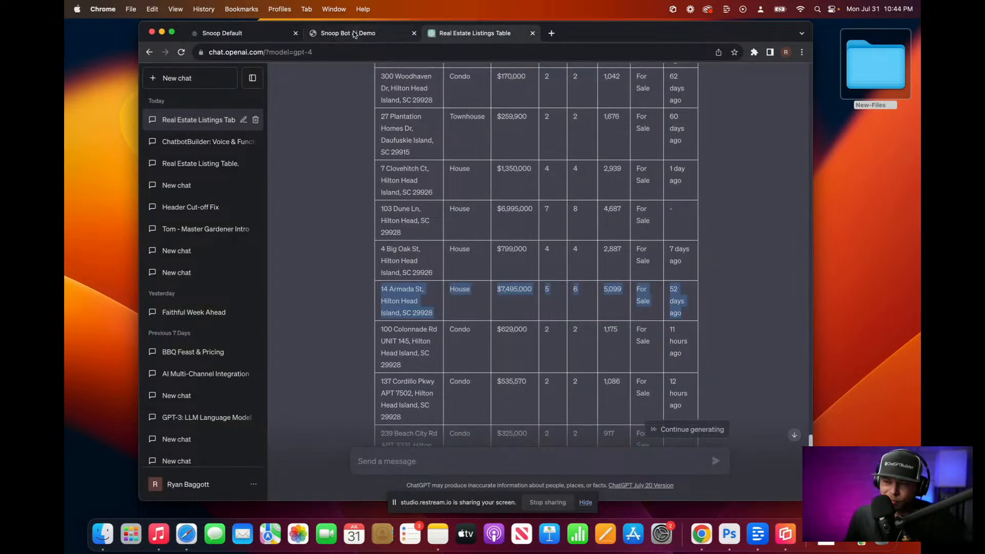
Step: Dictate and send the sell-my-property-for-at-least-2-million message to the demo bot, then play its 0:27 audio reply
click(349, 33)
triple_click(210, 485)
key(BackSpace)
key(F5)
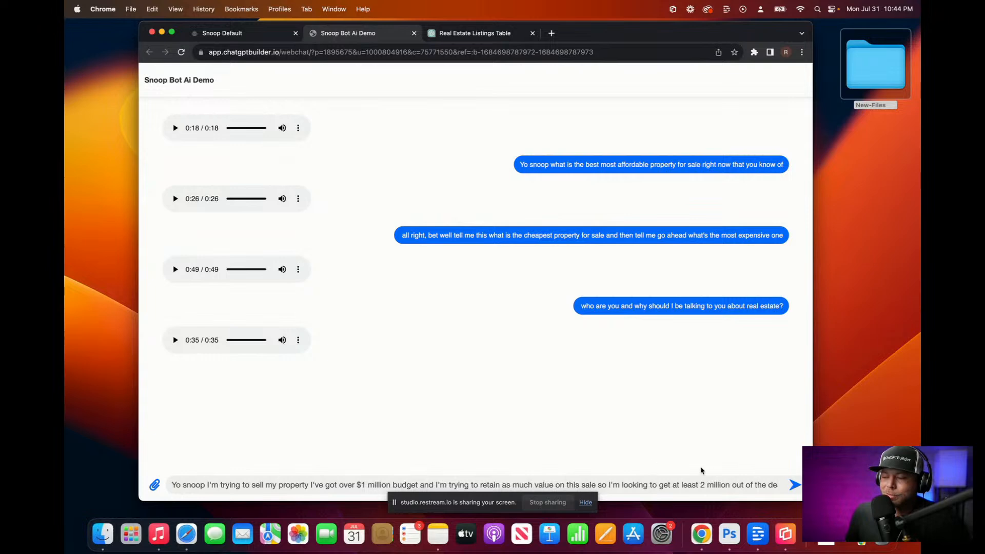
key(super+a)
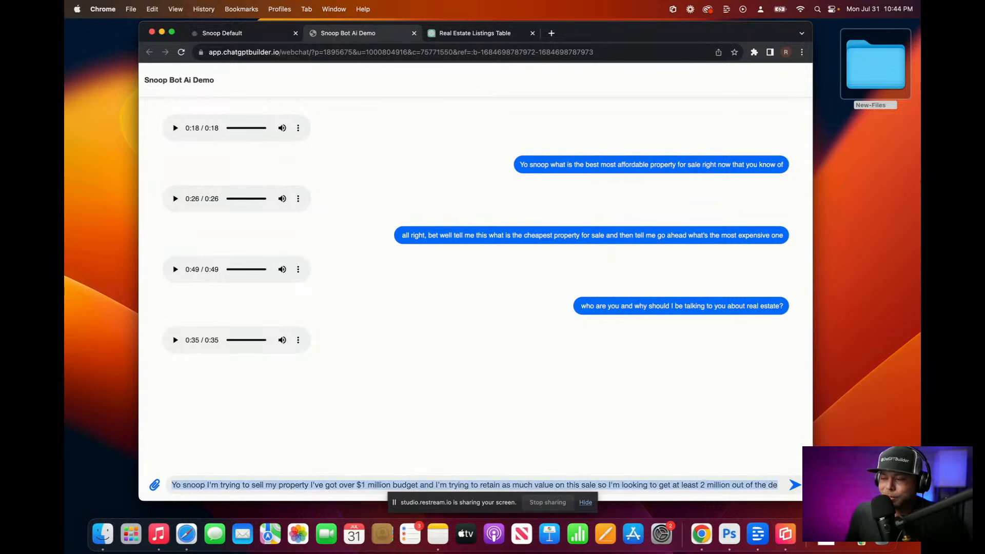
drag(813, 501, 807, 469)
click(742, 434)
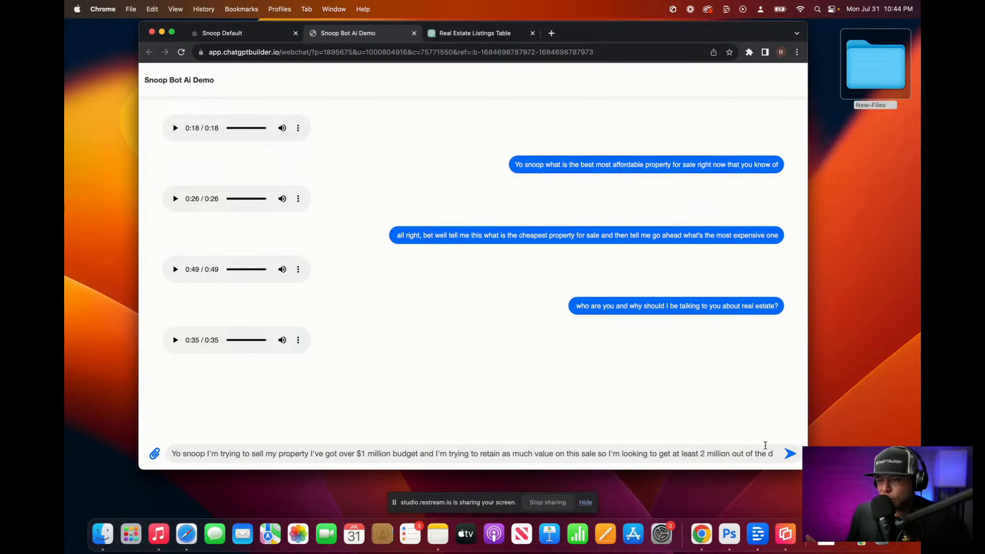
click(790, 454)
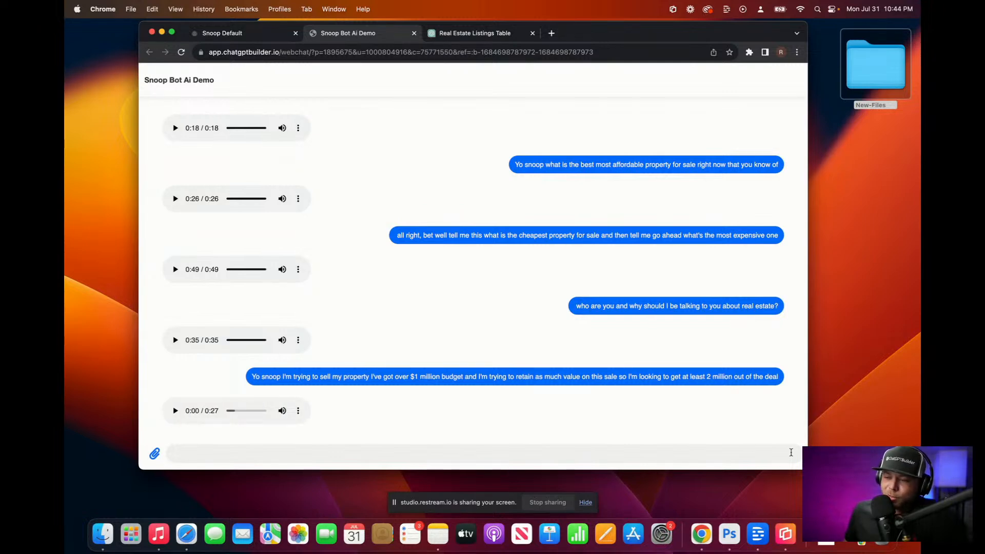
click(174, 410)
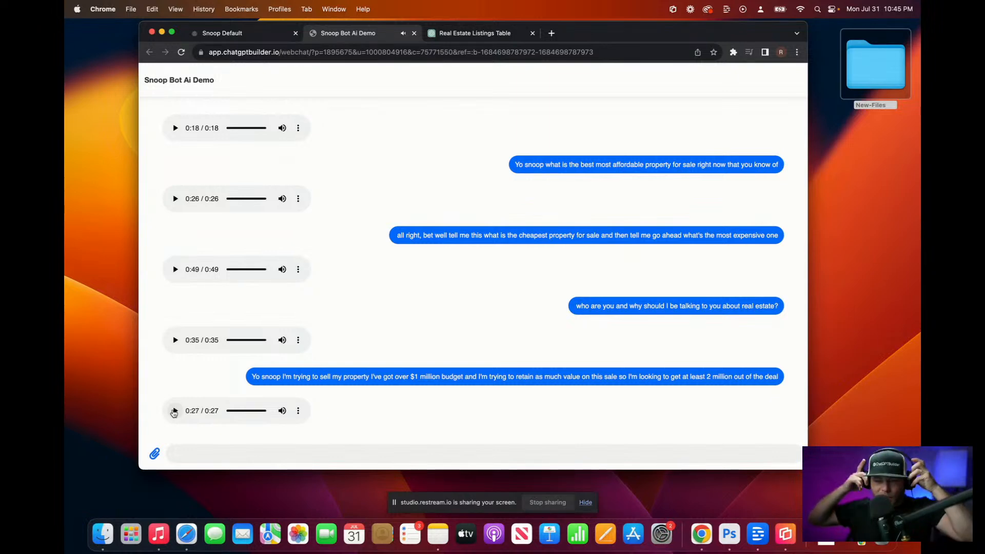
Step: Leave the Snoop Default flow and open Settings > Integrations > OpenAI ChatGPT > Manage ChatGPT Triggers
click(221, 33)
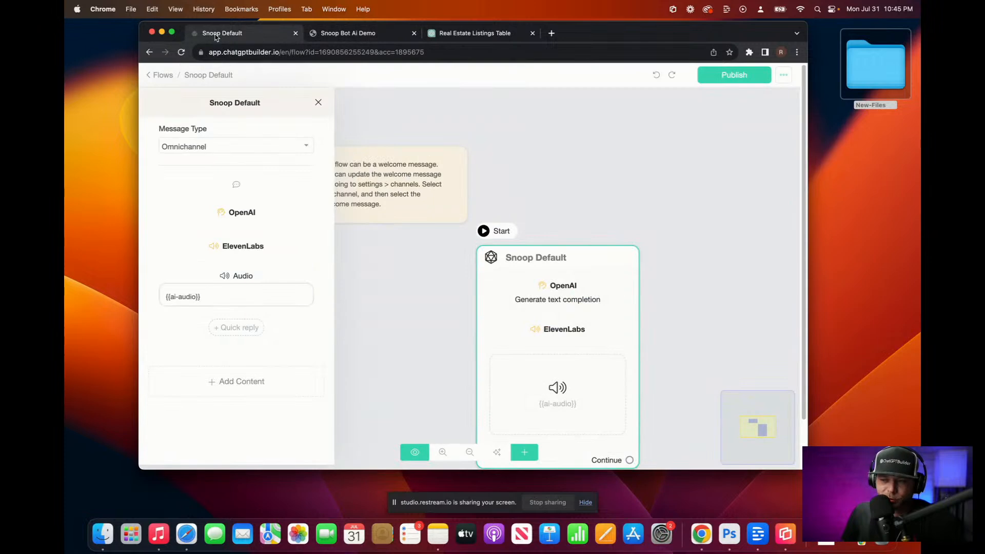
click(318, 102)
click(162, 75)
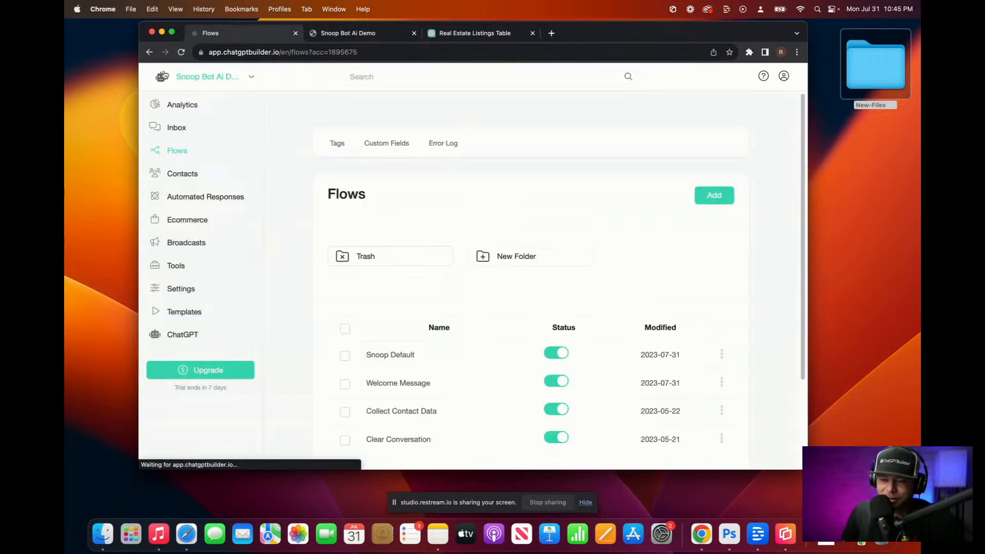
click(190, 289)
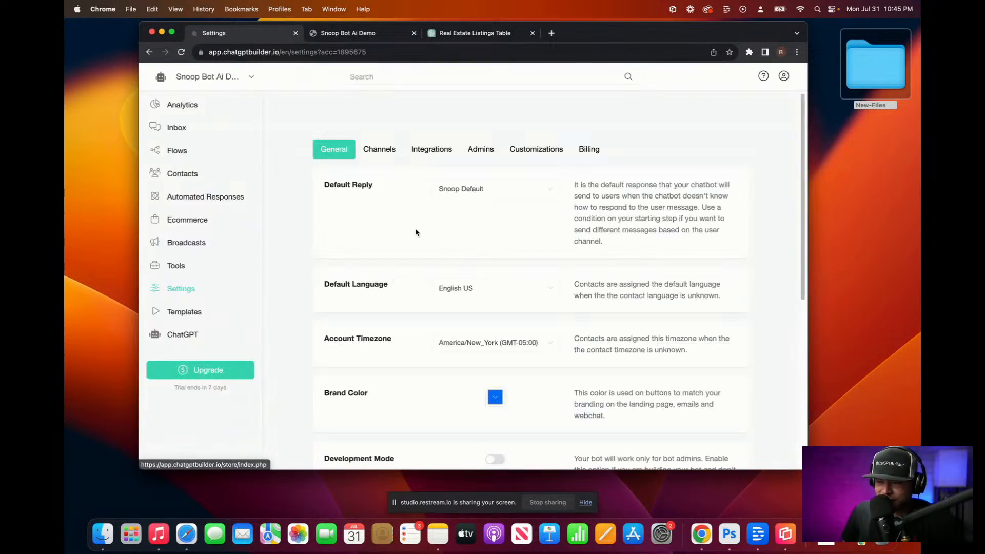
click(444, 154)
scroll(367, 329, down, 2)
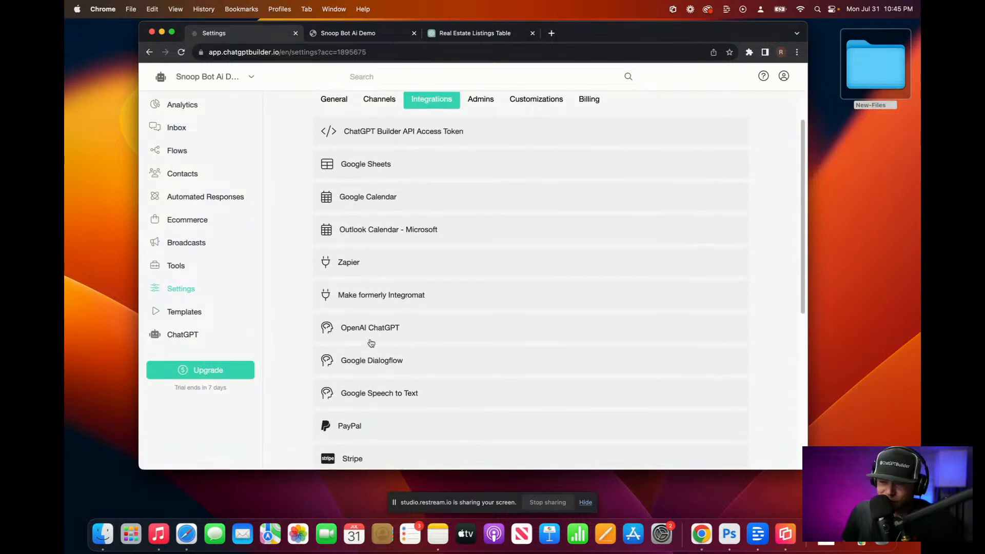
click(387, 329)
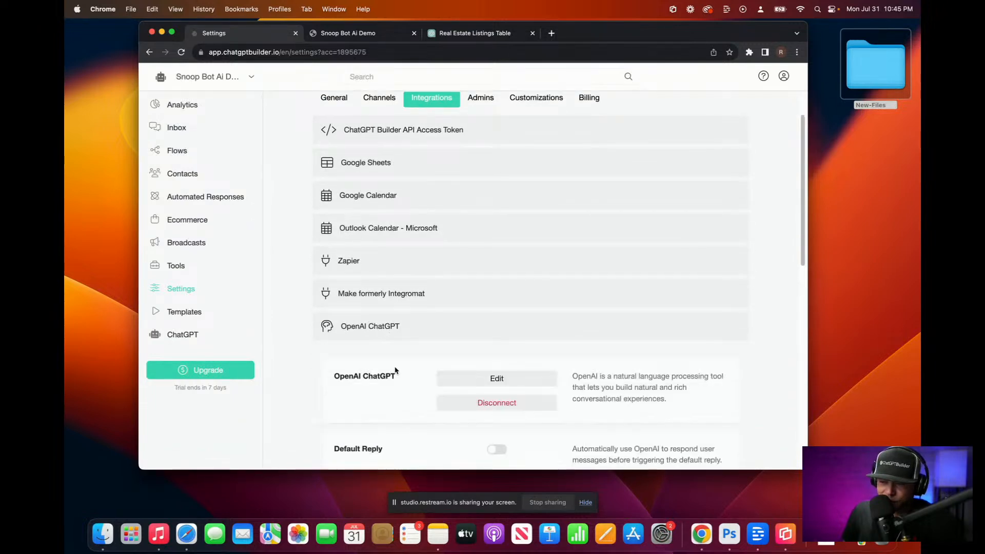
scroll(400, 370, down, 5)
click(468, 383)
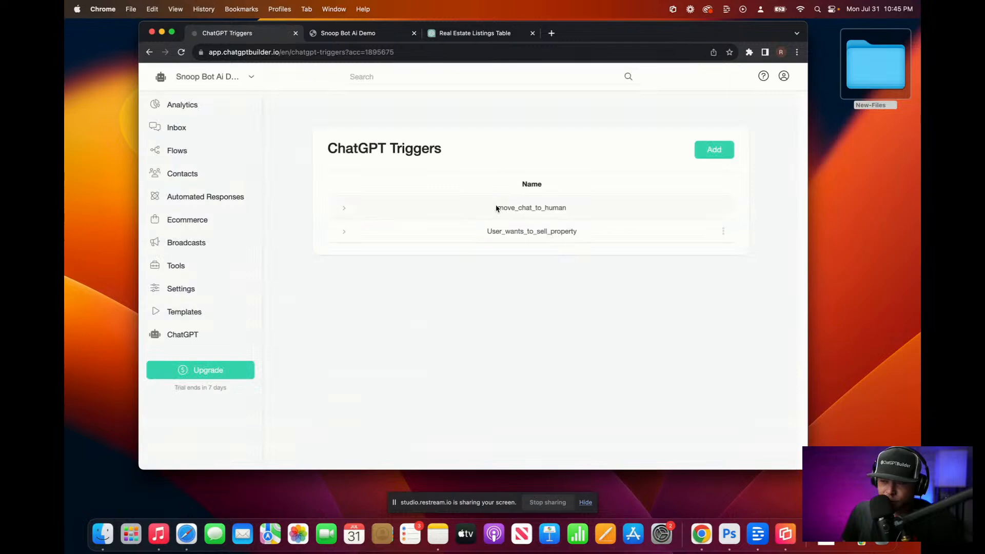
Step: Open the User_wants_to_sell_property trigger editor and close it unsaved, then expand the row to show its description
click(724, 231)
click(719, 189)
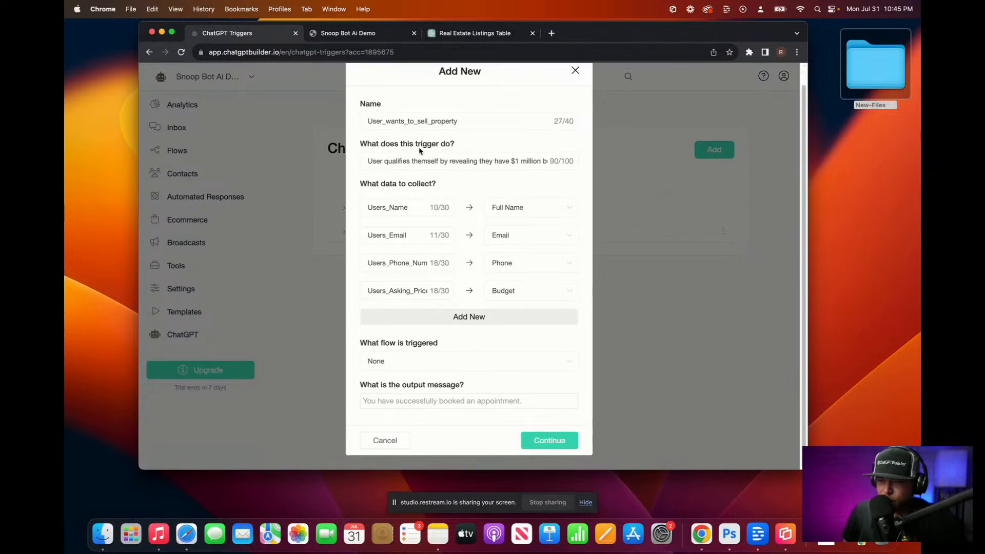
drag(545, 161, 574, 162)
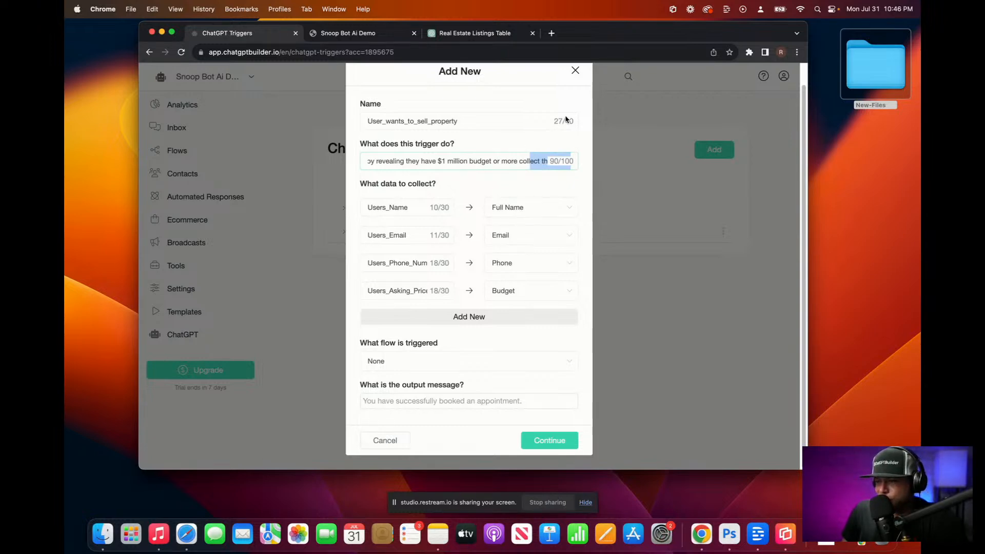
click(575, 70)
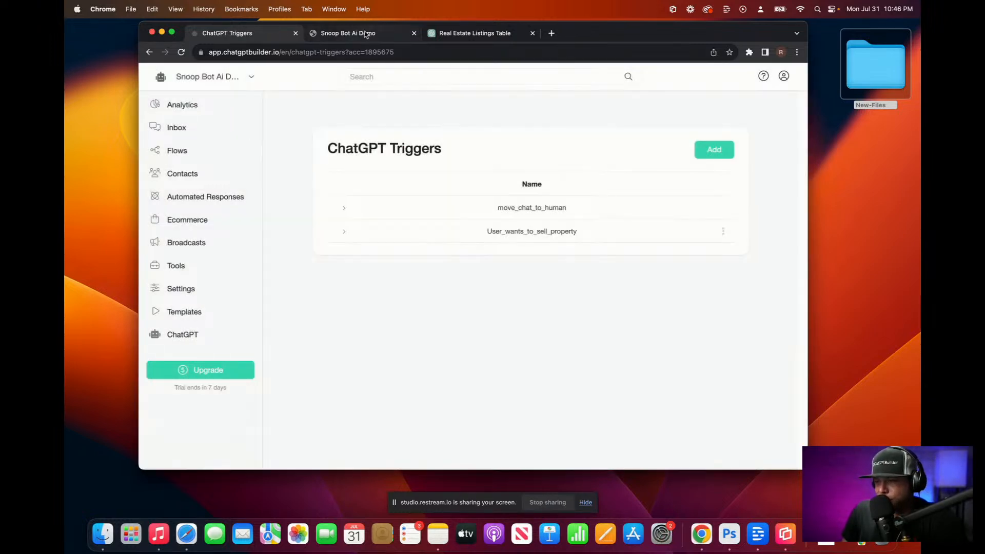
click(365, 33)
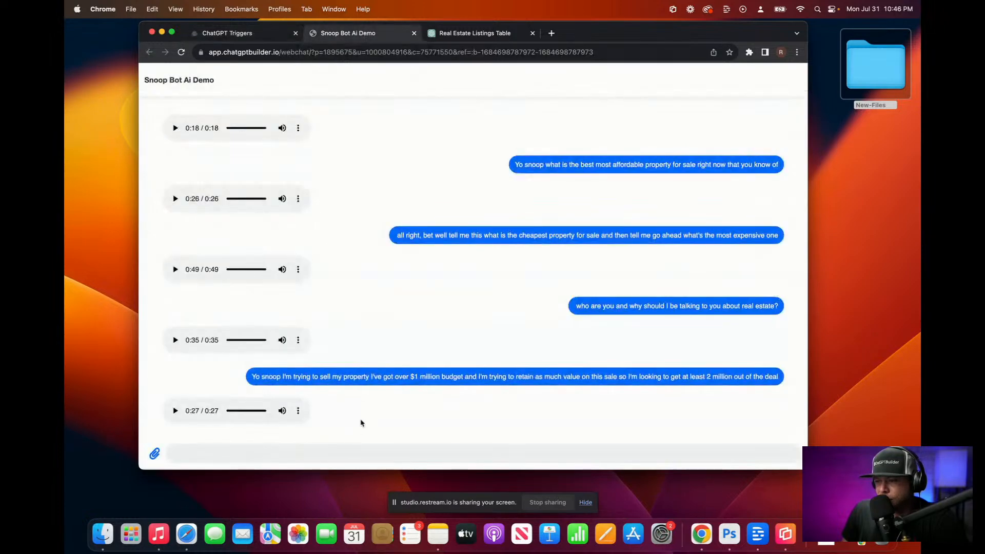
click(324, 451)
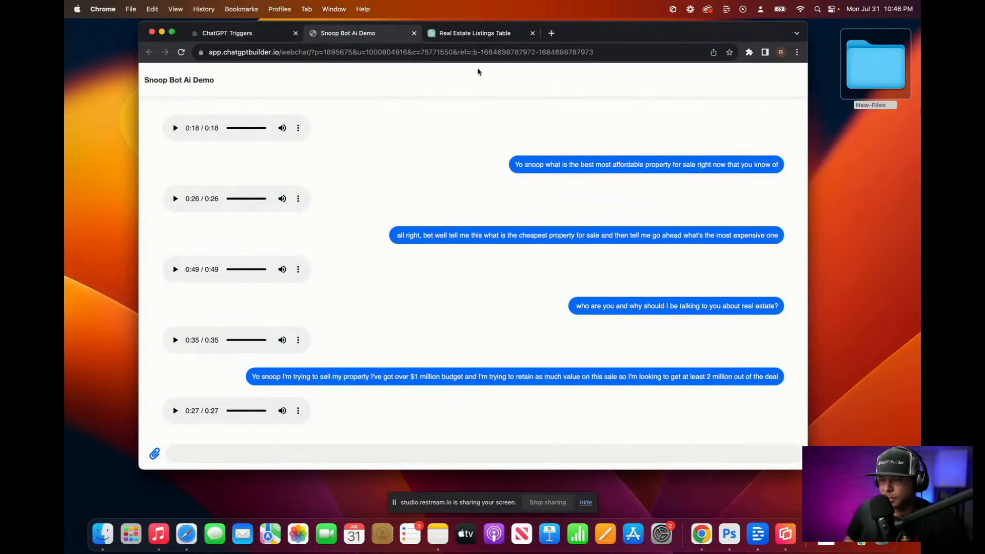
click(277, 33)
click(722, 232)
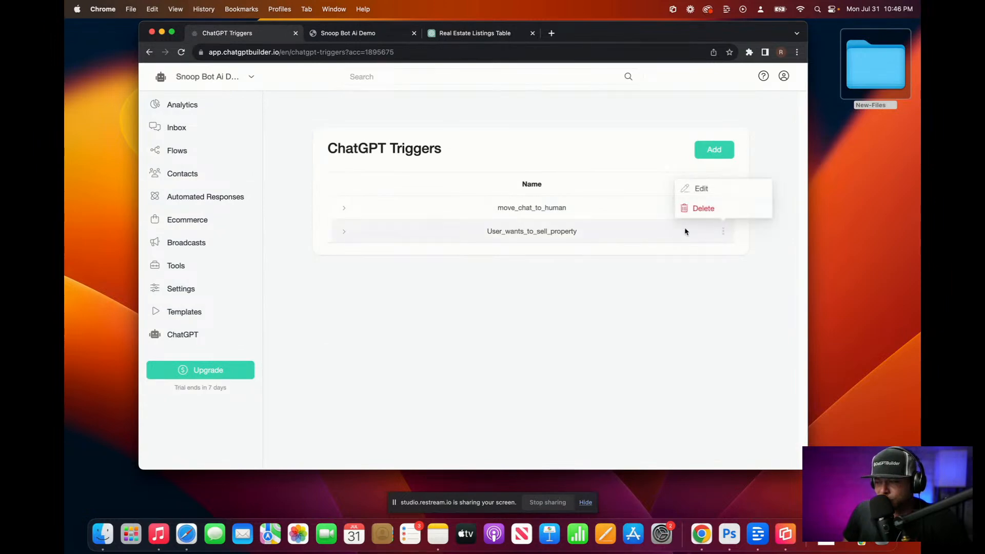
click(344, 231)
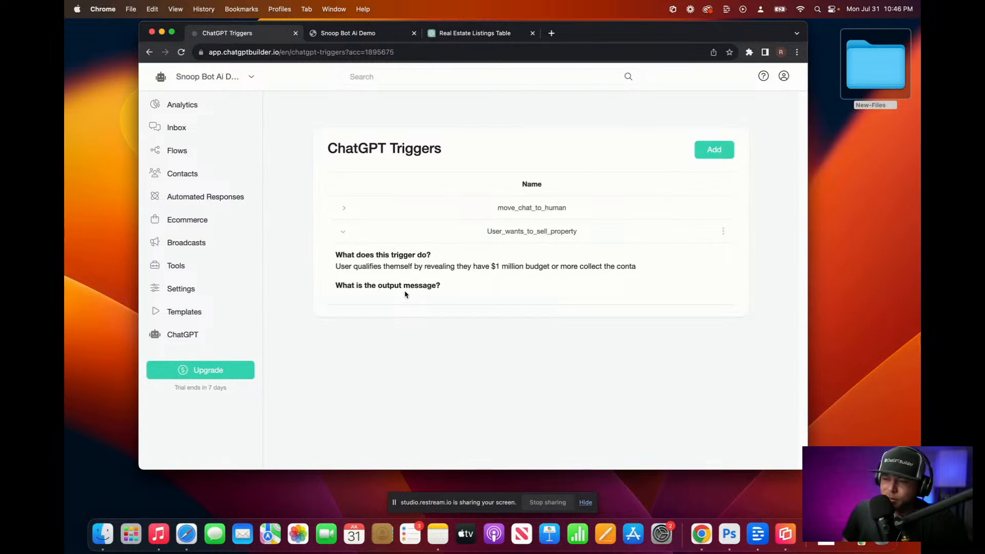
click(338, 35)
click(242, 35)
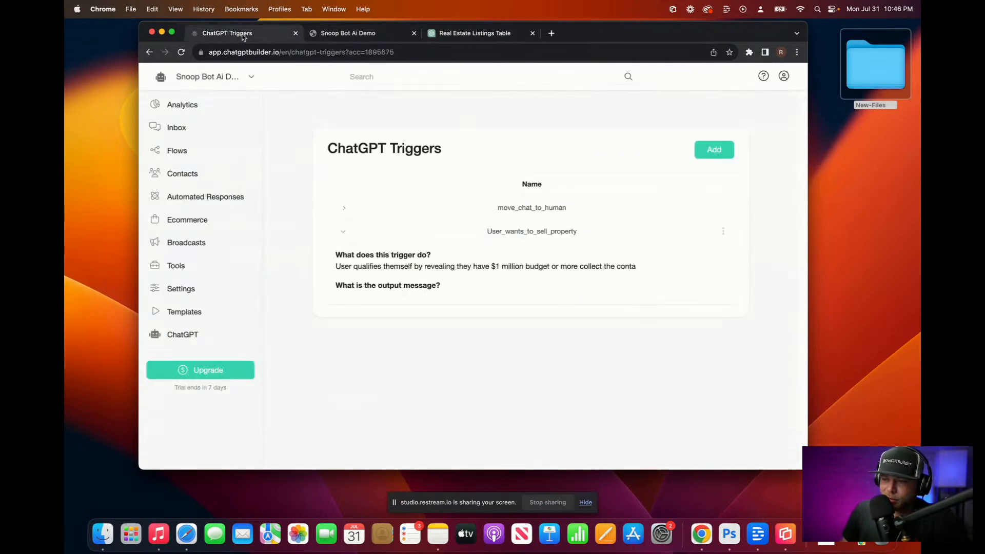
Step: Edit User_wants_to_sell_property and retype the description's ending after 'budget' as 'or more collect th…'
click(723, 231)
click(699, 189)
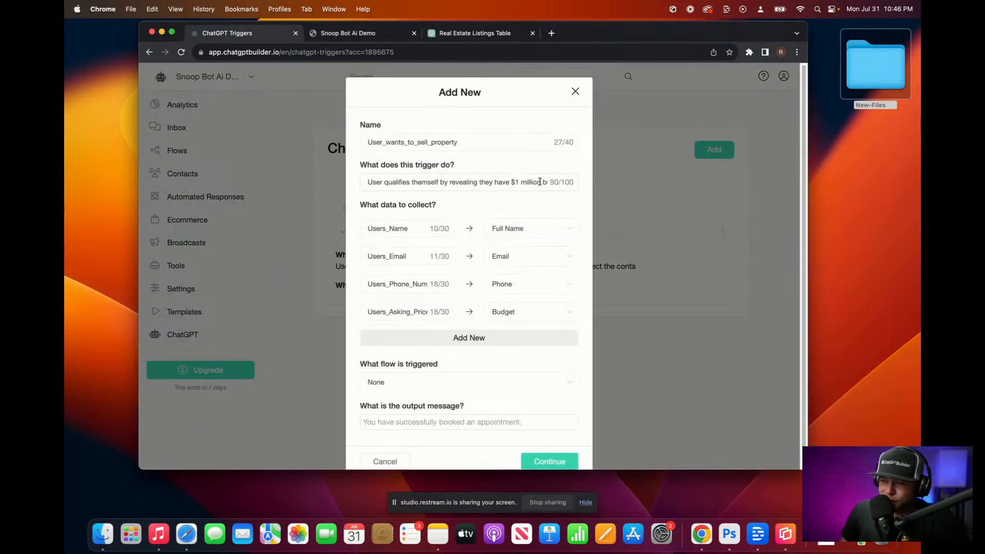
drag(539, 181, 605, 183)
click(528, 182)
drag(518, 182, 638, 185)
key(BackSpace)
key(BackSpace)
key(BackSpace)
key(BackSpace)
key(BackSpace)
key(BackSpace)
key(BackSpace)
key(BackSpace)
key(BackSpace)
key(BackSpace)
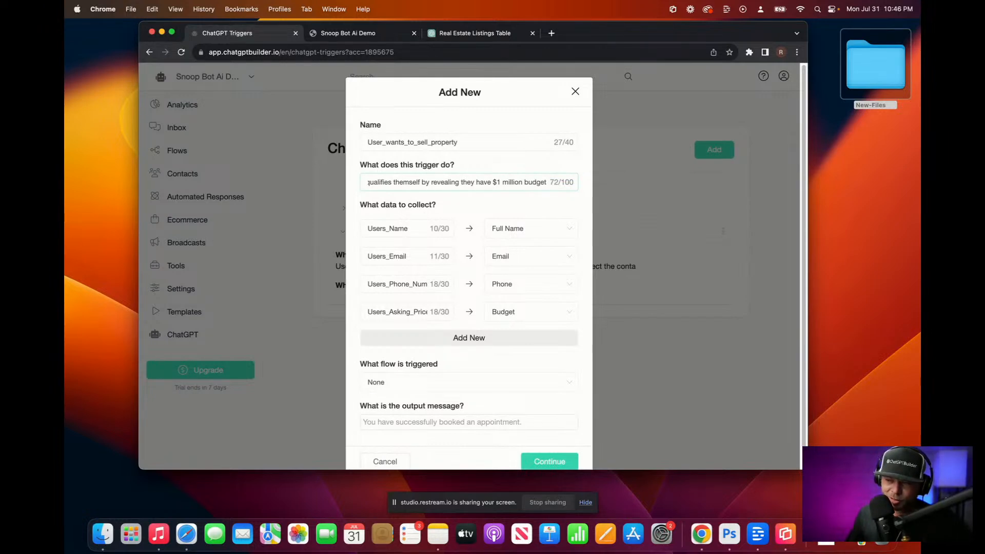
drag(547, 182, 636, 186)
key(Right)
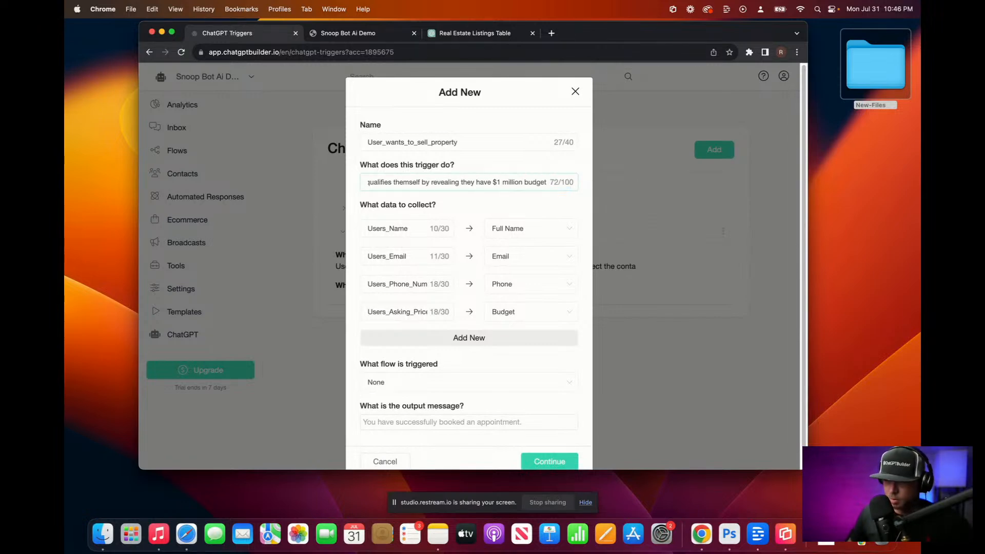
text(or more)
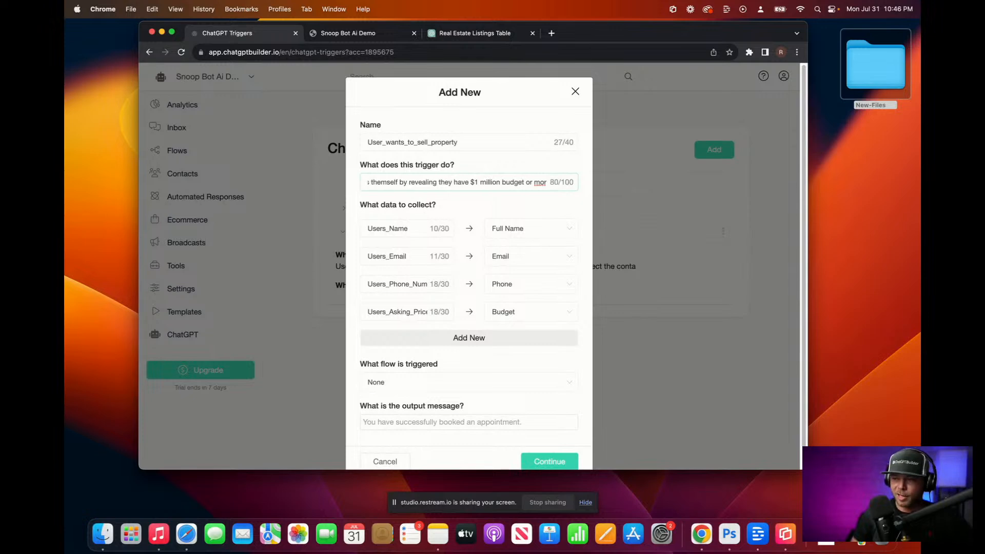
key(BackSpace)
key(BackSpace)
key(BackSpace)
key(BackSpace)
key(BackSpace)
key(BackSpace)
key(BackSpace)
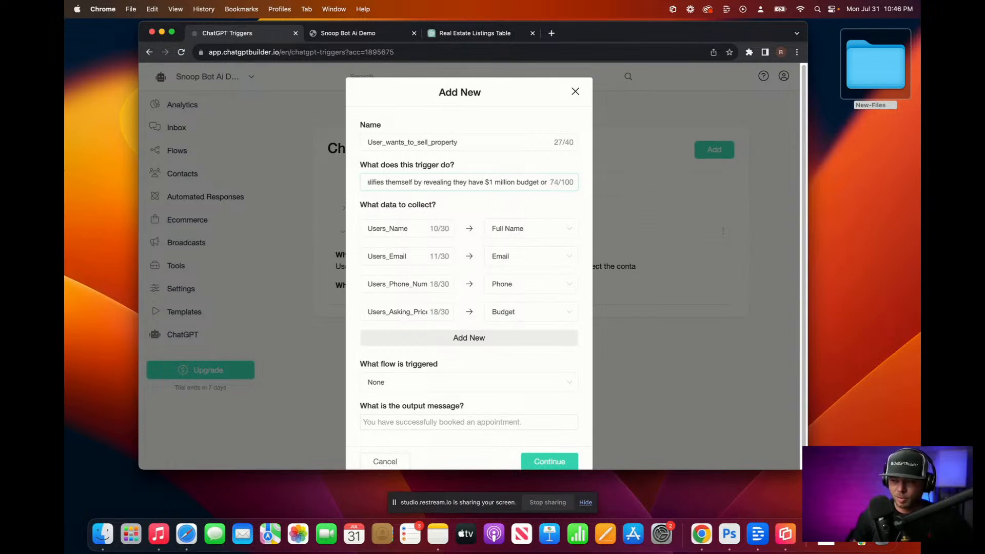
key(BackSpace)
key(BackSpace)
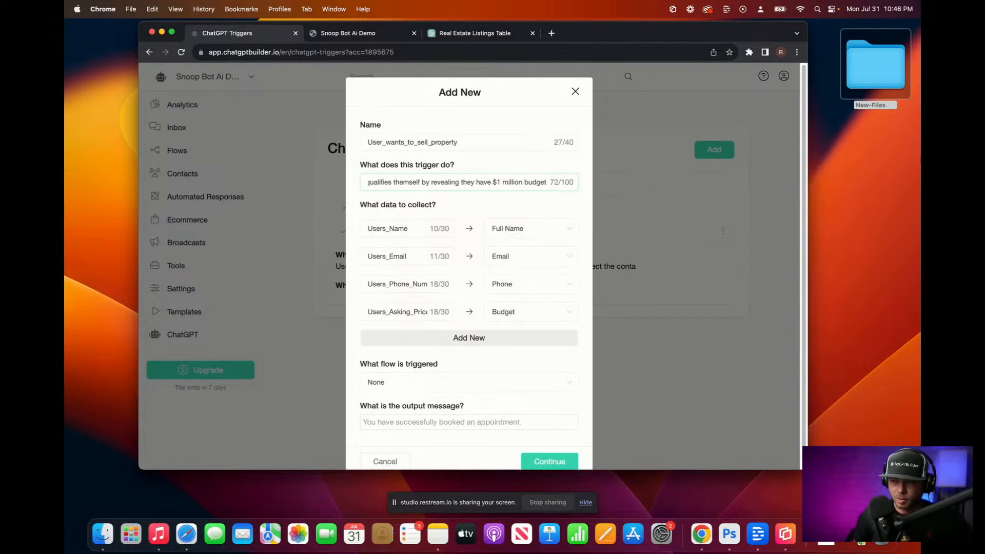
drag(526, 182, 736, 191)
key(BackSpace)
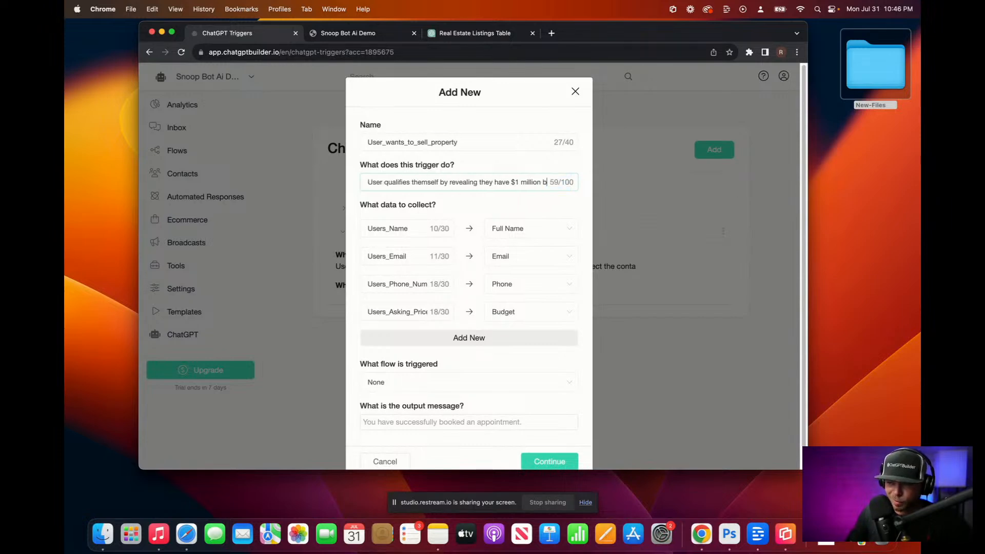
text(budget cr more colleect th)
key(BackSpace)
key(BackSpace)
key(BackSpace)
key(BackSpace)
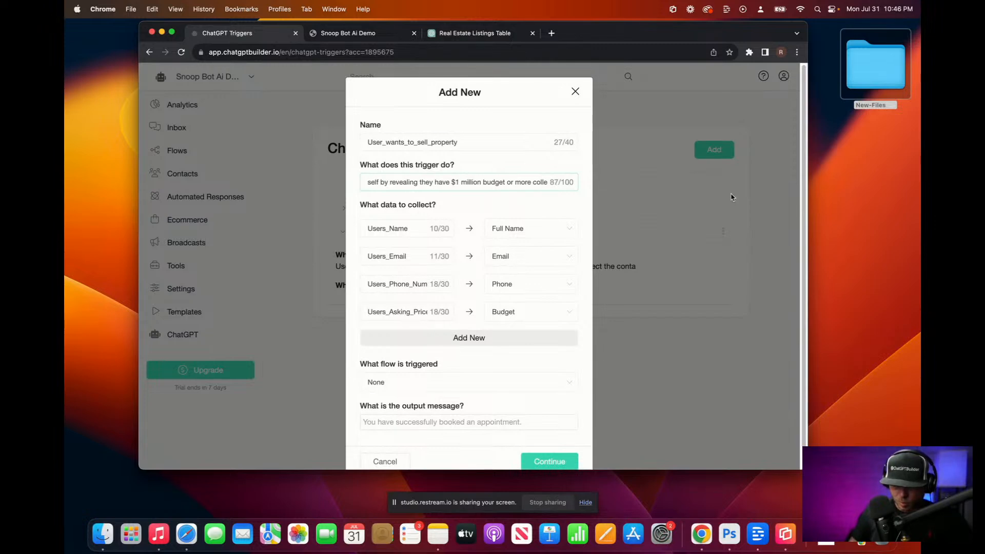
Step: Complete the description as '…budget or more collect their contact info' in a scratch pad, paste it back, and save
triple_click(458, 178)
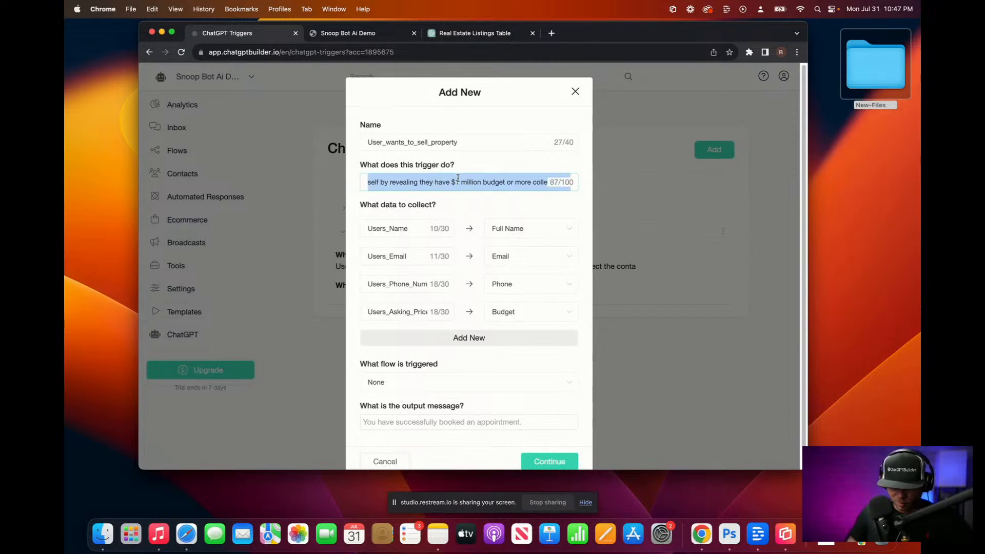
click(371, 51)
text(User qualifies themself by revealing they have $1 million budget or more collect their)
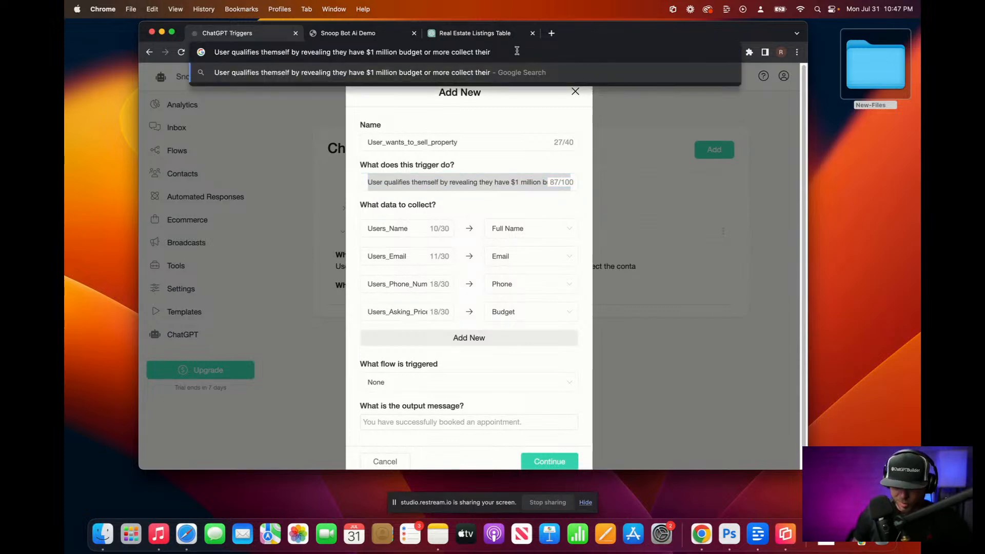
text(contac)
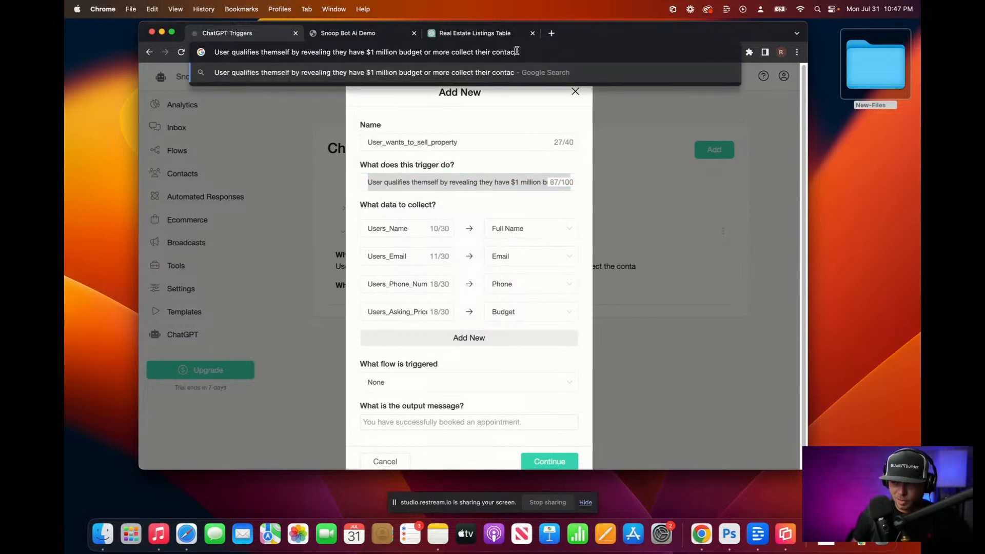
text(t into)
key(super+a)
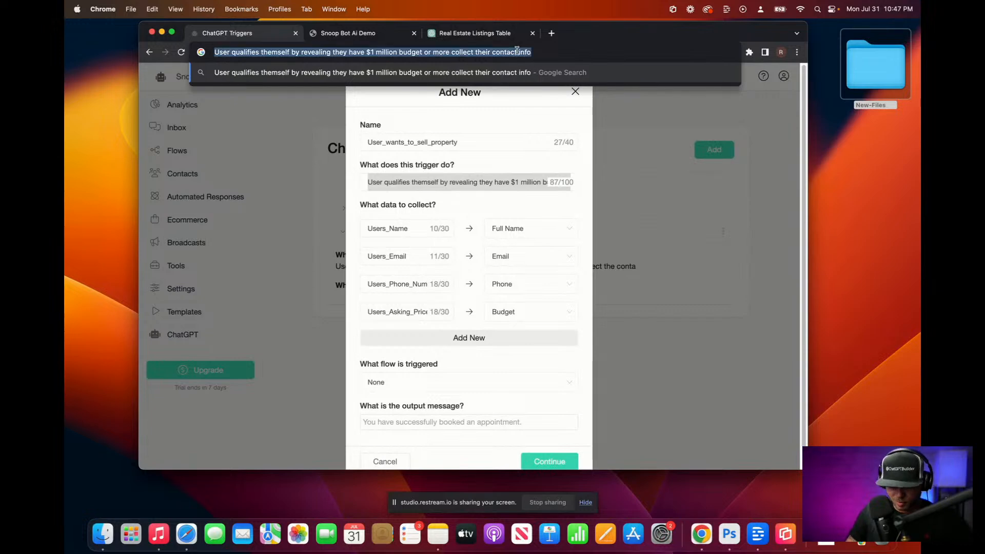
key(super+x)
click(482, 183)
key(super+a)
key(super+v)
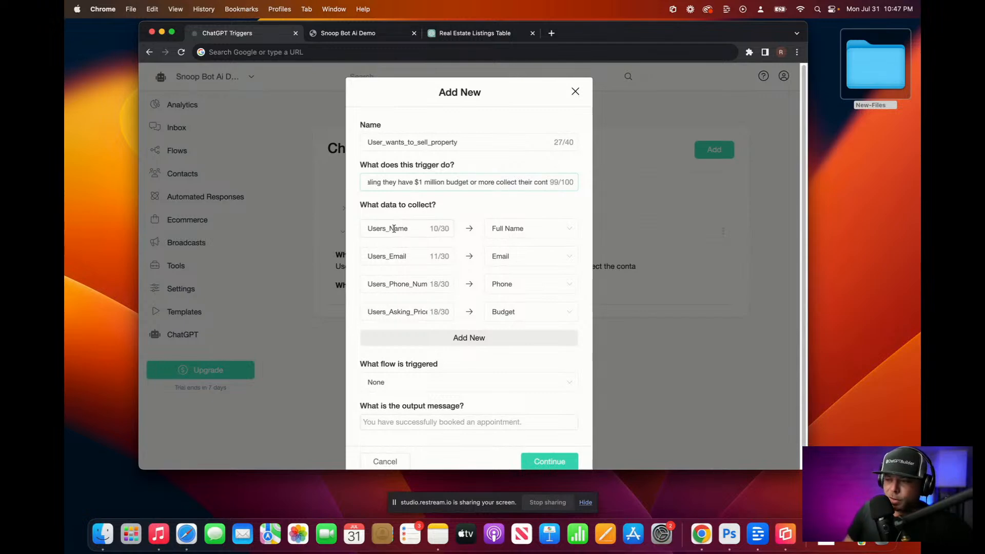
scroll(393, 229, down, 2)
click(554, 441)
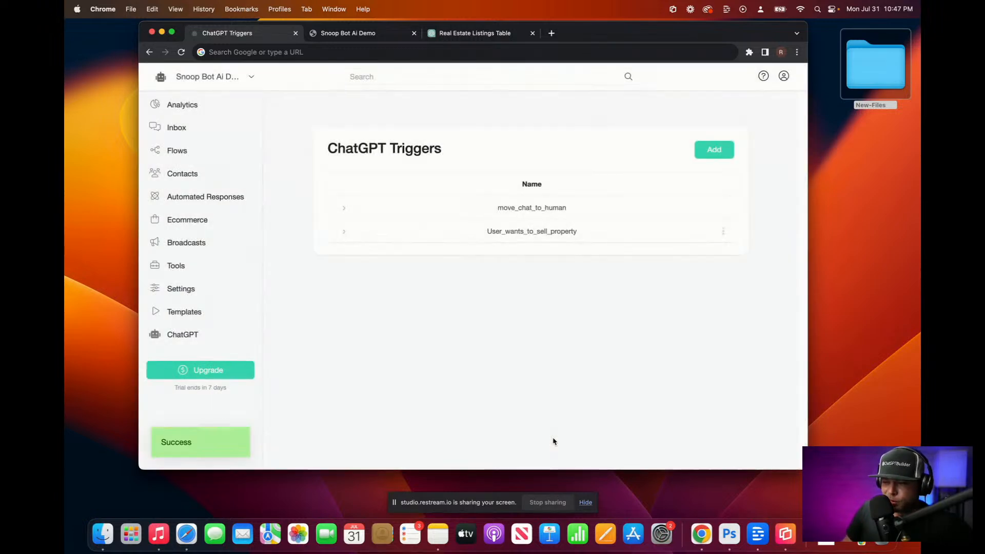
Step: Send the Clear Conversation flow to the demo contact from the Inbox, then return to the Snoop Bot Ai Demo chat
click(180, 129)
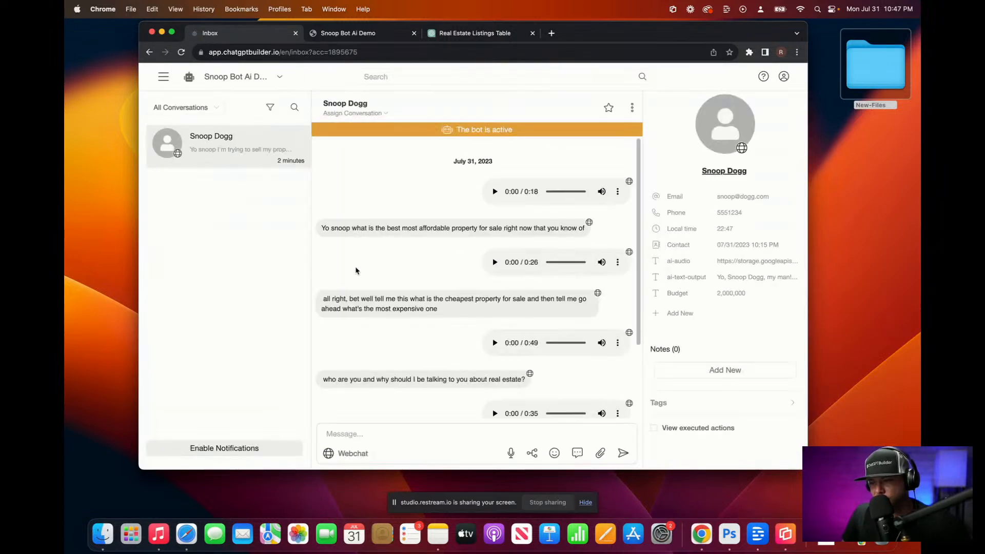
click(532, 453)
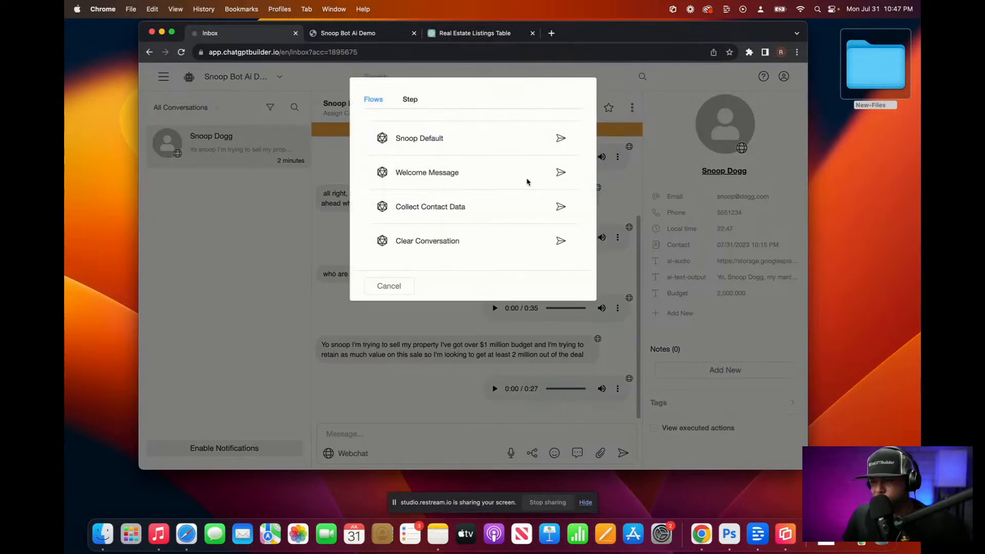
click(561, 241)
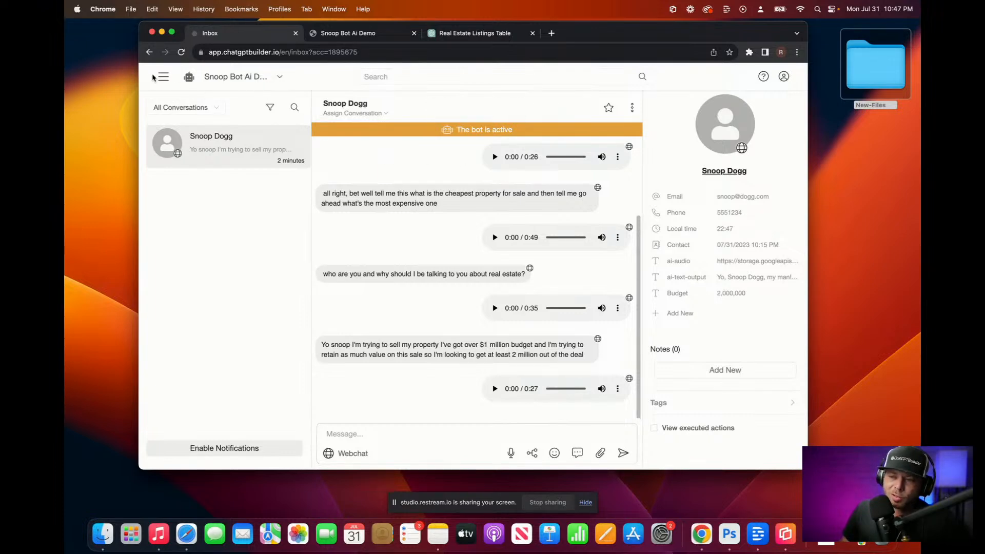
click(385, 32)
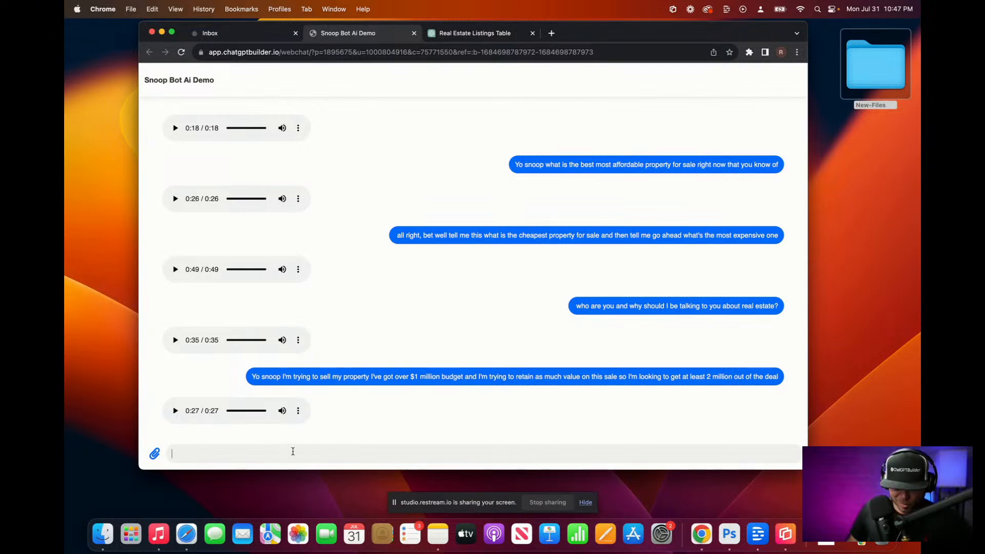
Step: Dictate and send the $1 million budget selling message, play the 0:18 spoken reply, then switch to the Inbox
key(F5)
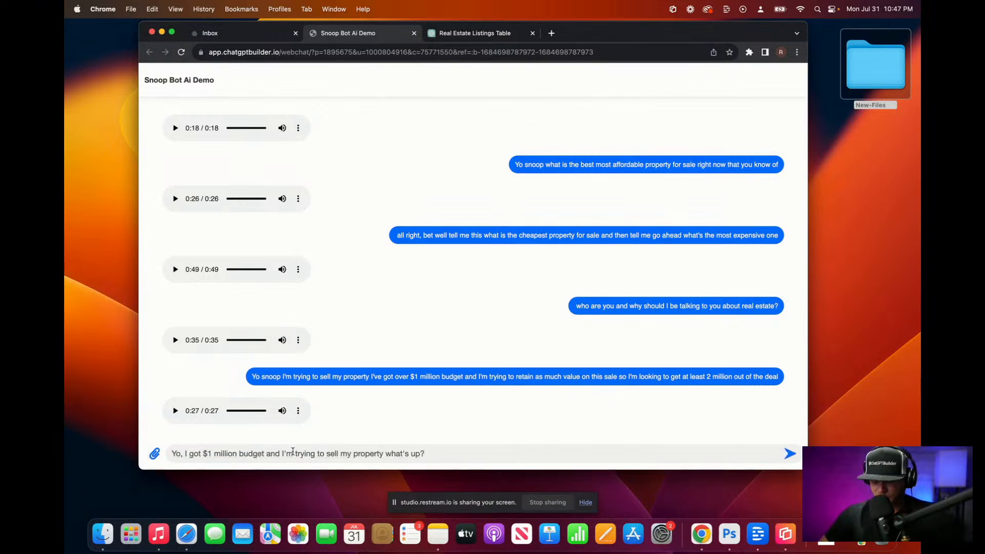
key(Return)
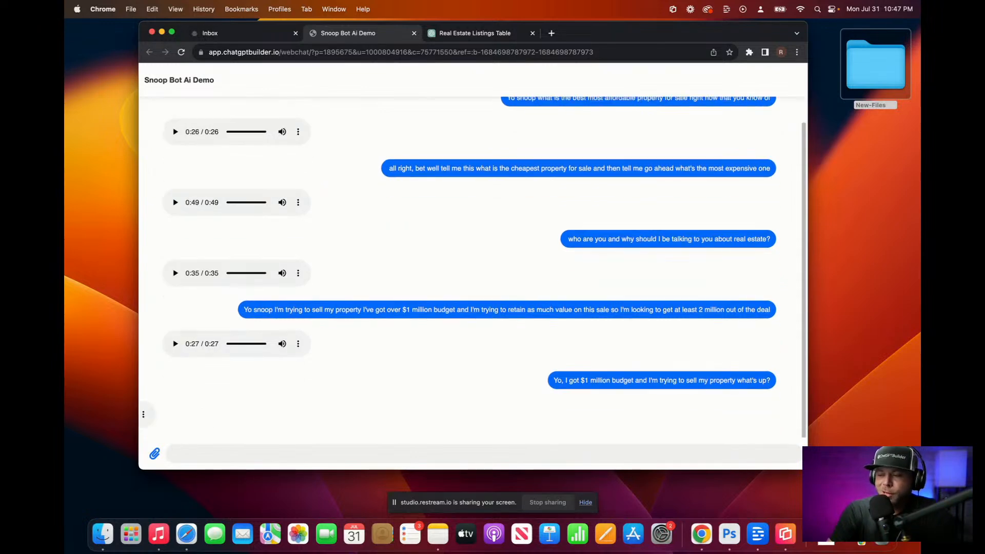
click(177, 416)
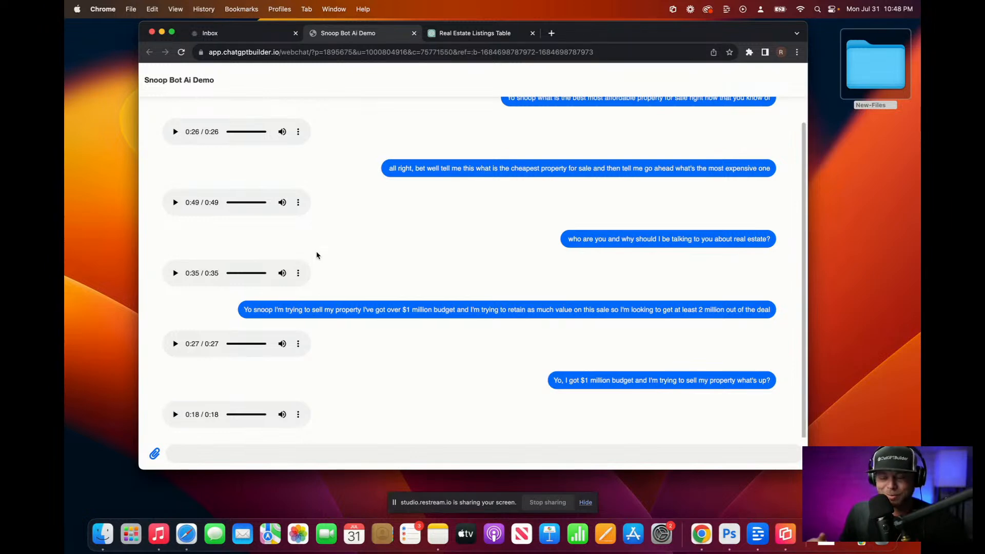
click(246, 35)
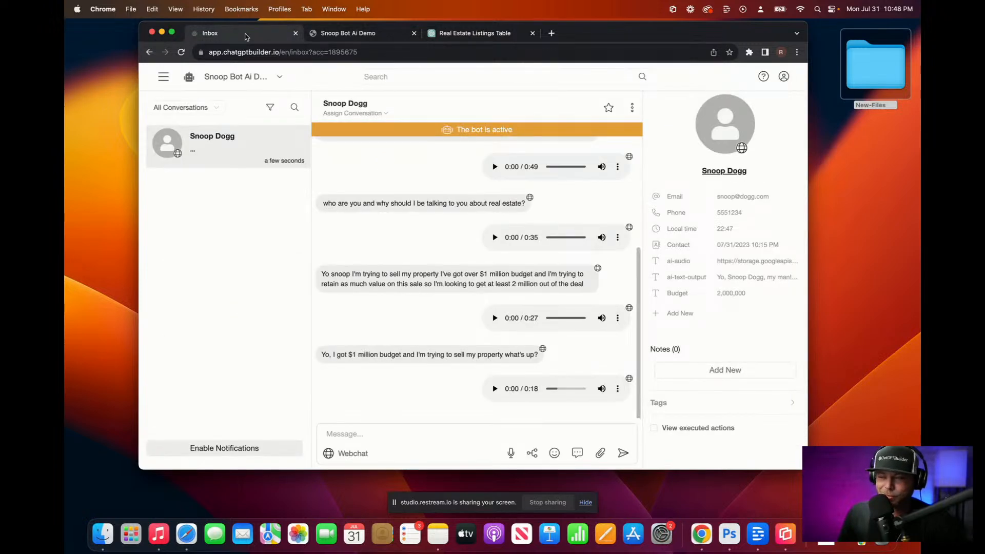
Step: Open the contact's ai-text-output field, enlarge it to read the full stored reply, then return to the demo chat
click(741, 283)
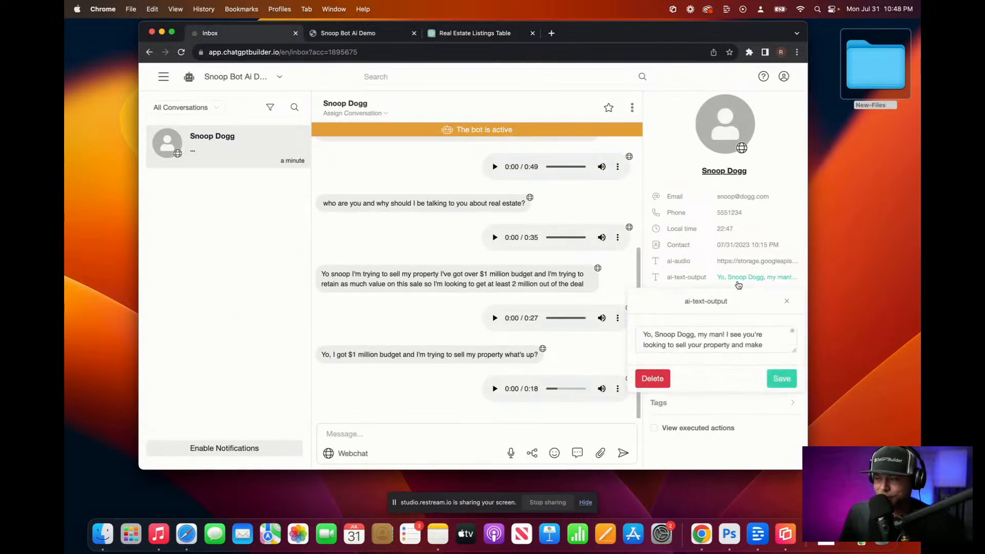
click(713, 380)
click(754, 277)
drag(792, 399, 793, 450)
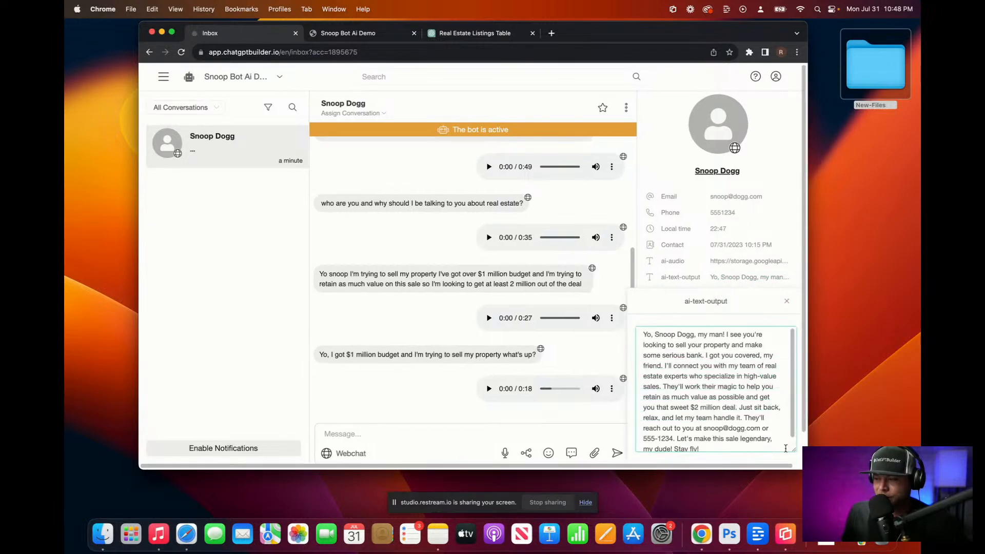
scroll(734, 417, down, 1)
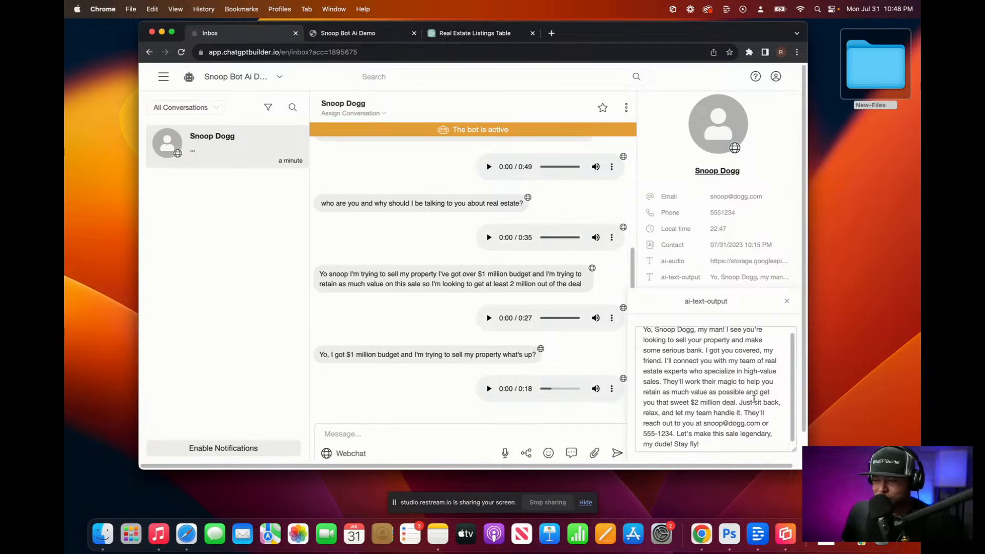
scroll(741, 402, down, 2)
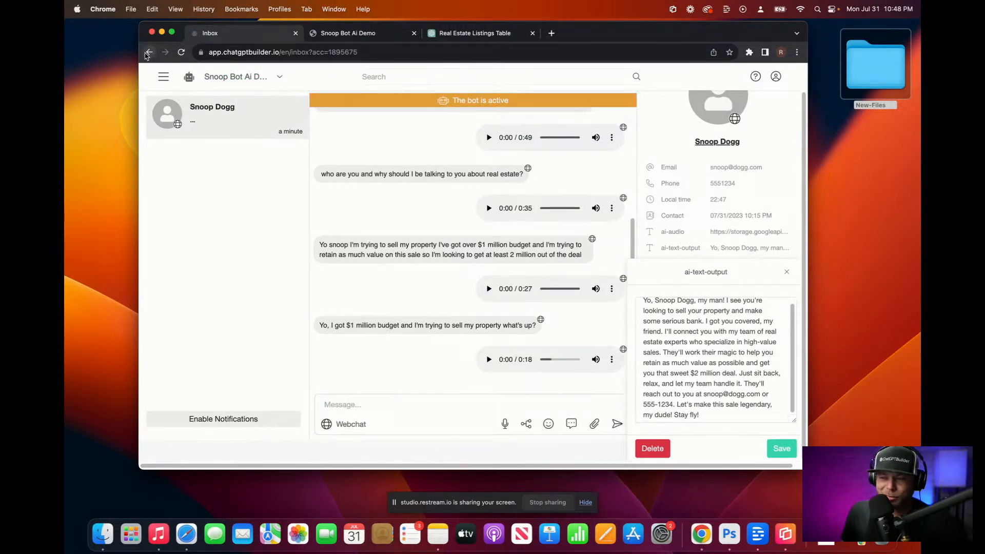
click(349, 37)
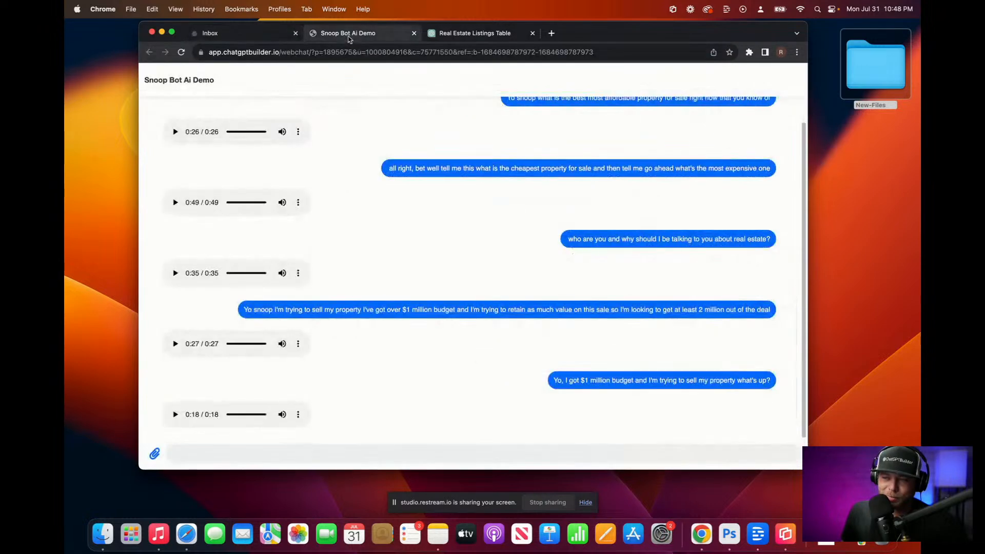
Step: Send a message with the seller's name, phone number, e-mail and $12 million asking price, then play the 0:14 reply
click(303, 454)
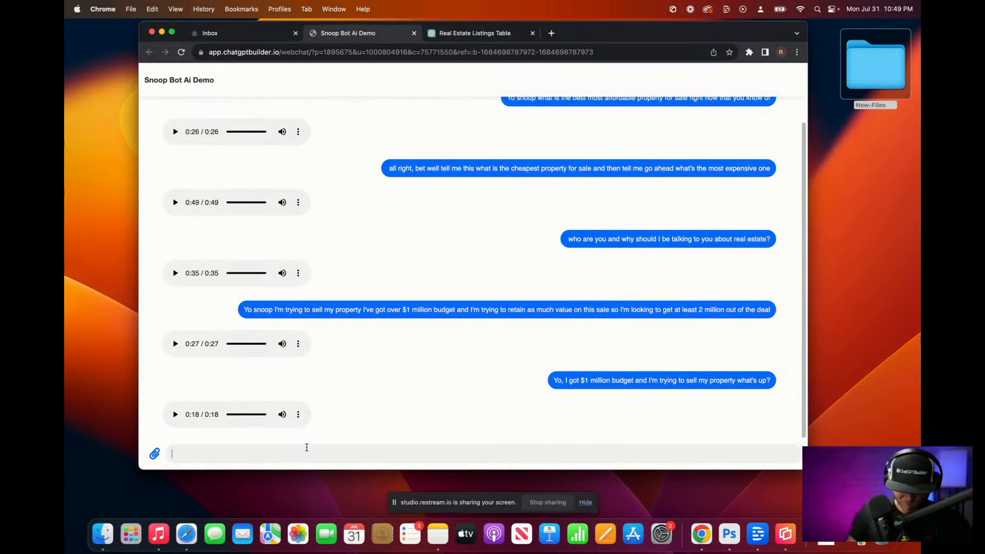
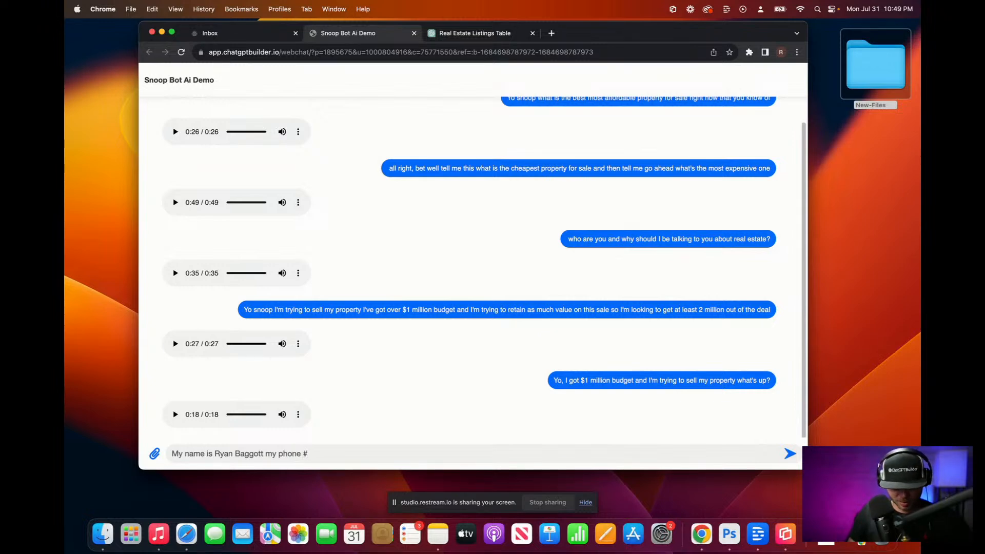
key(F5)
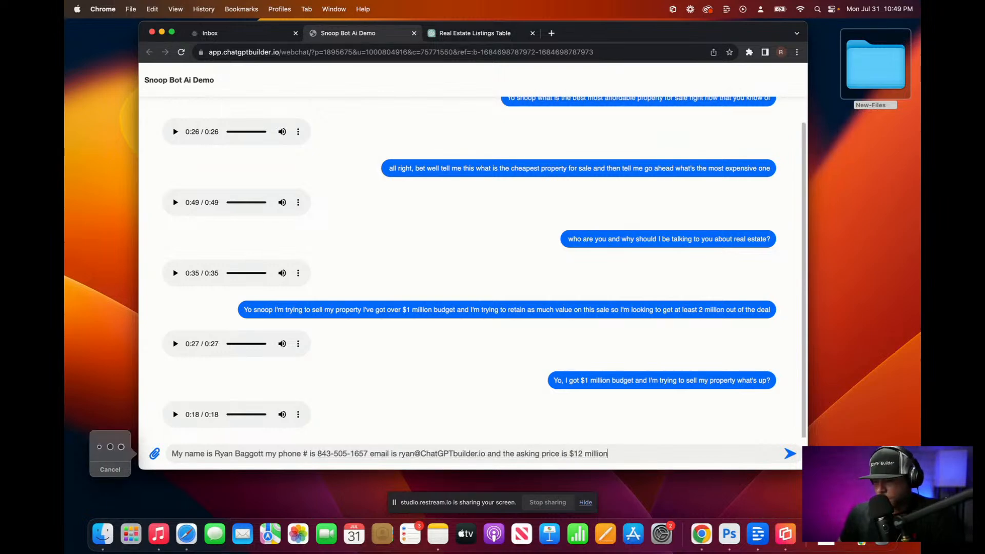
key(Return)
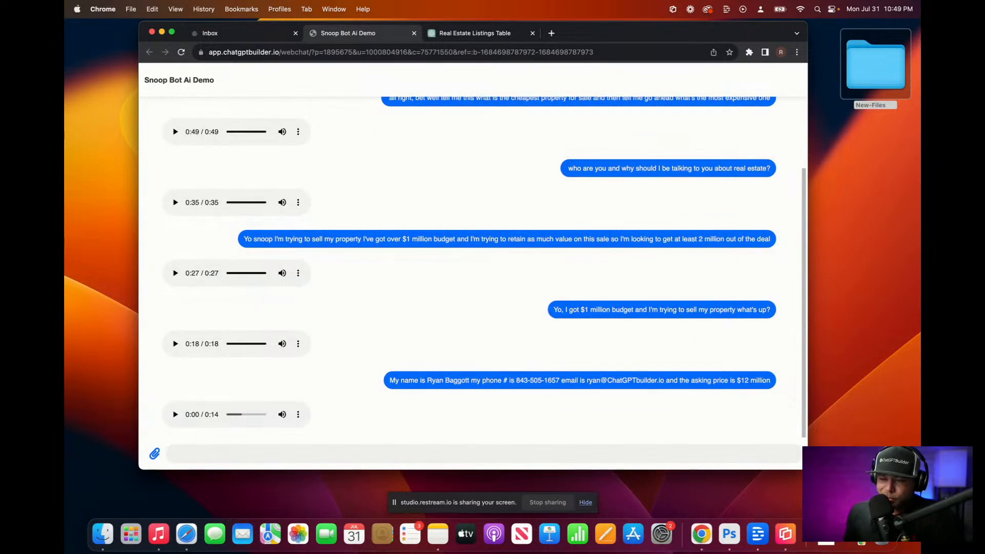
click(174, 413)
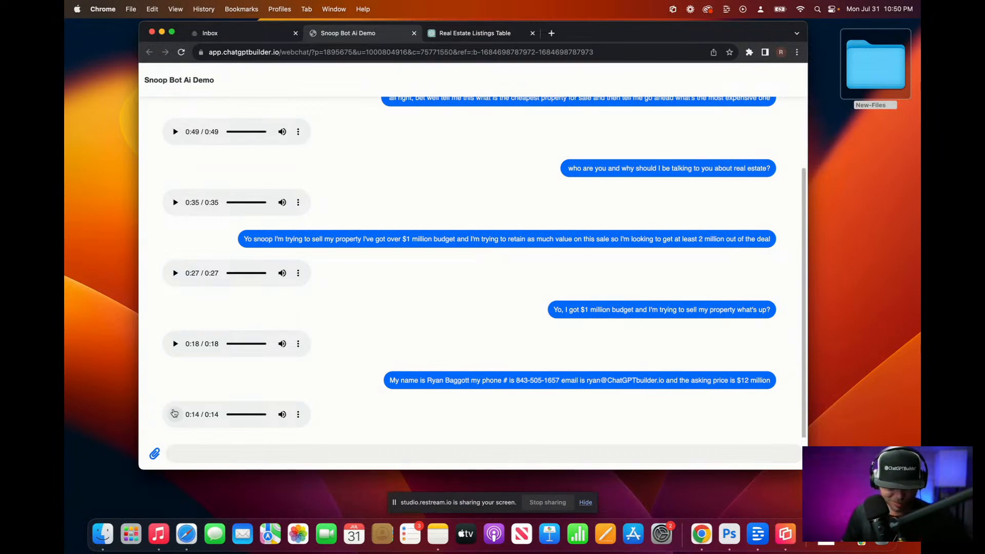
click(212, 456)
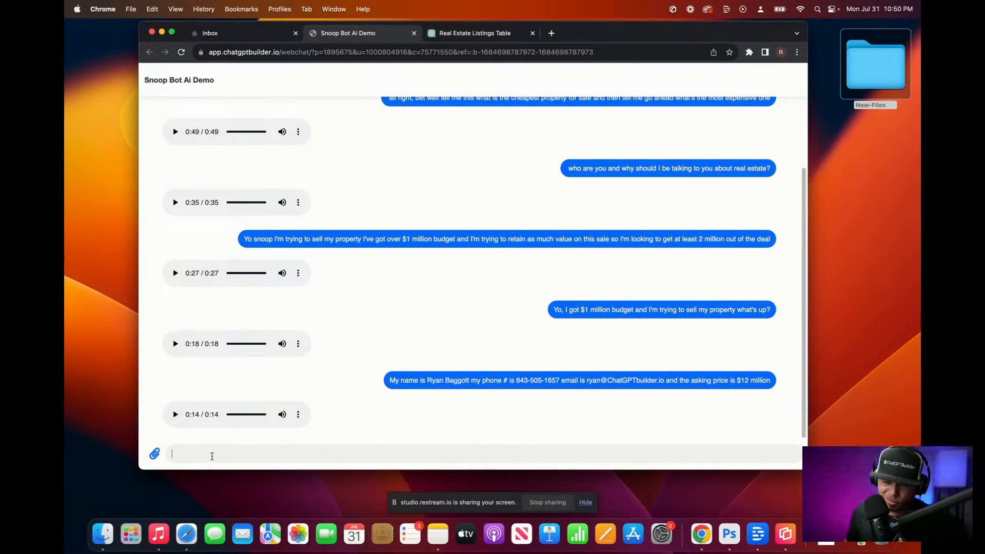
Step: Dictate and send a request to transfer to a real human, play the 0:22 reply, then switch to the Inbox
key(F5)
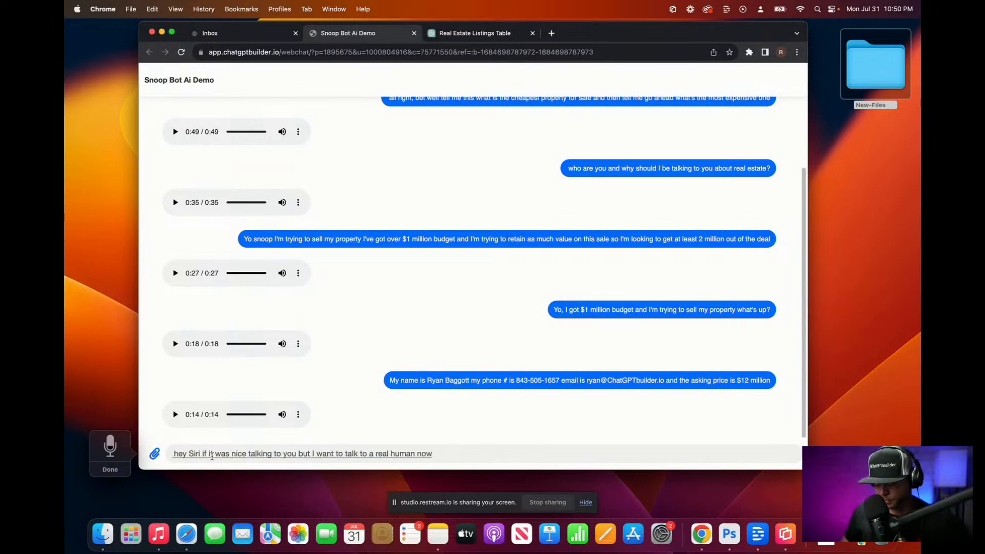
key(F5)
key(Return)
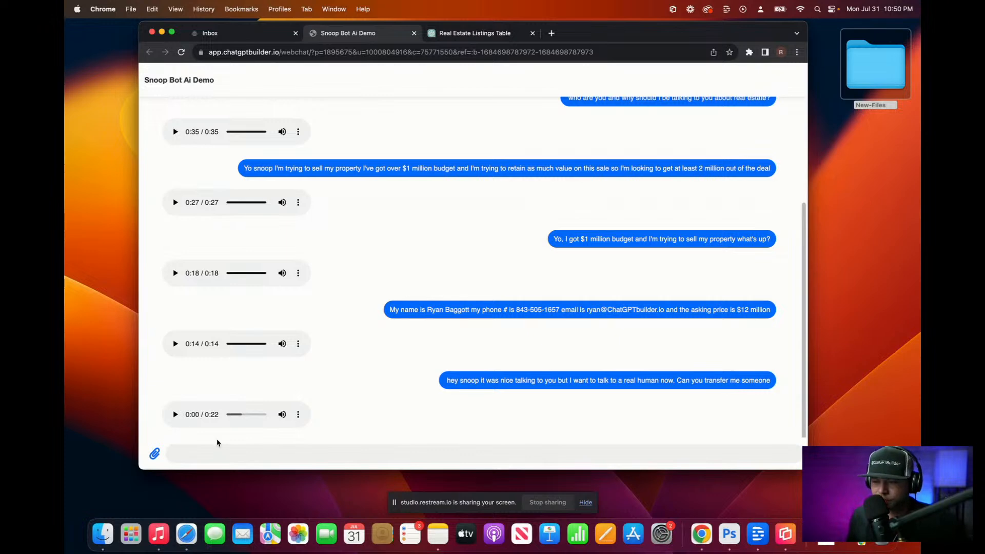
click(175, 414)
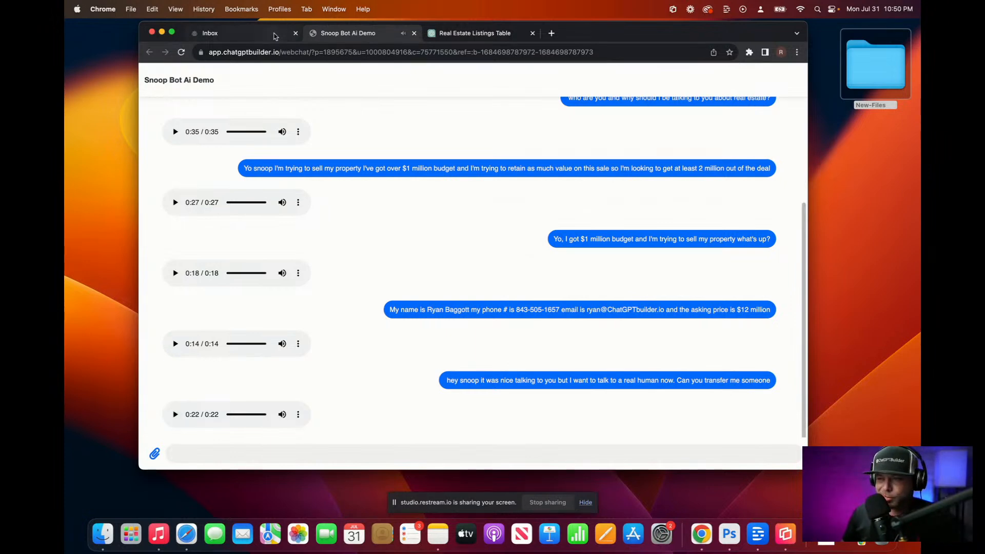
click(275, 34)
Step: Reload the Inbox so the contact's Budget shows $12 million, then open the builder's main navigation
click(484, 51)
key(Return)
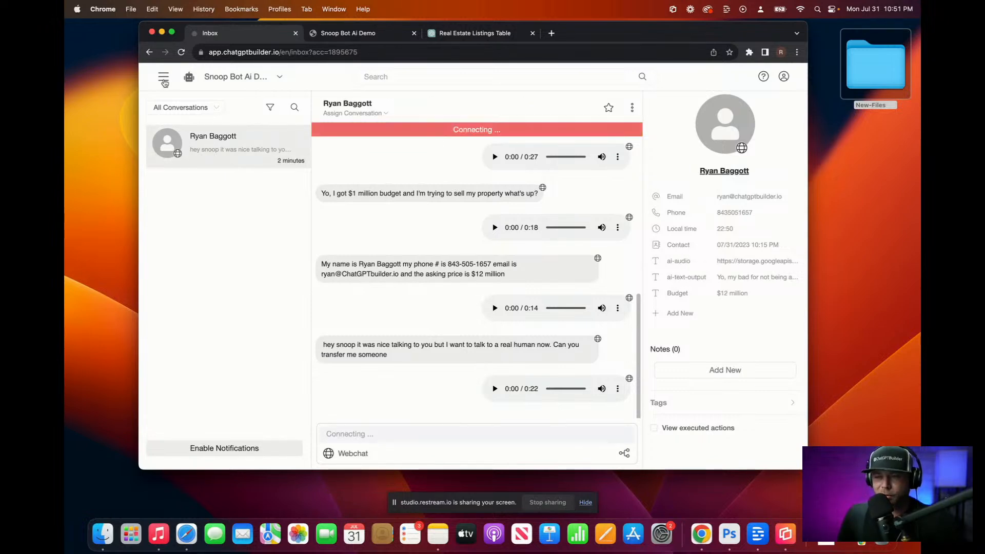
click(162, 78)
Step: Copy the Welcome Message flow's WebChat Link and load it in Safari to start a new guest conversation
click(180, 123)
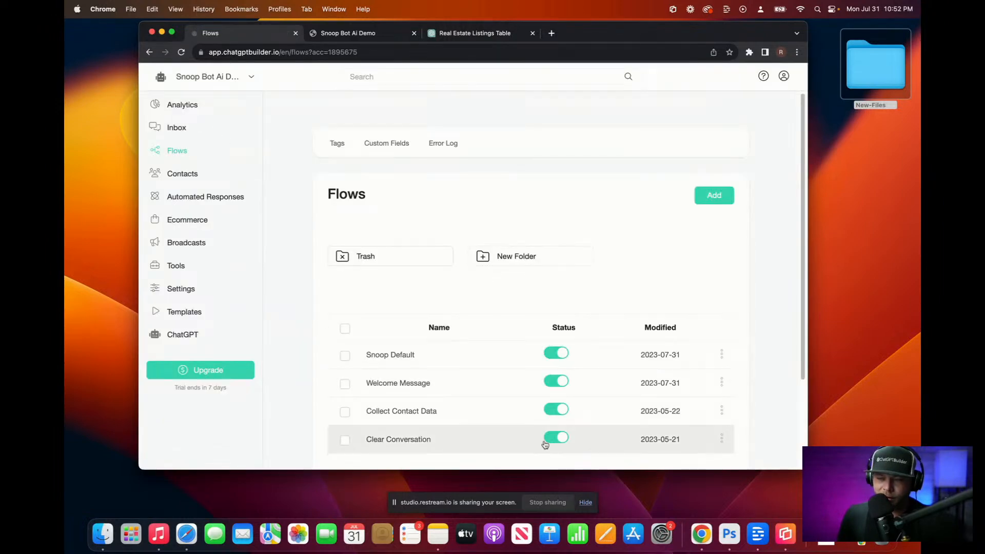
click(722, 384)
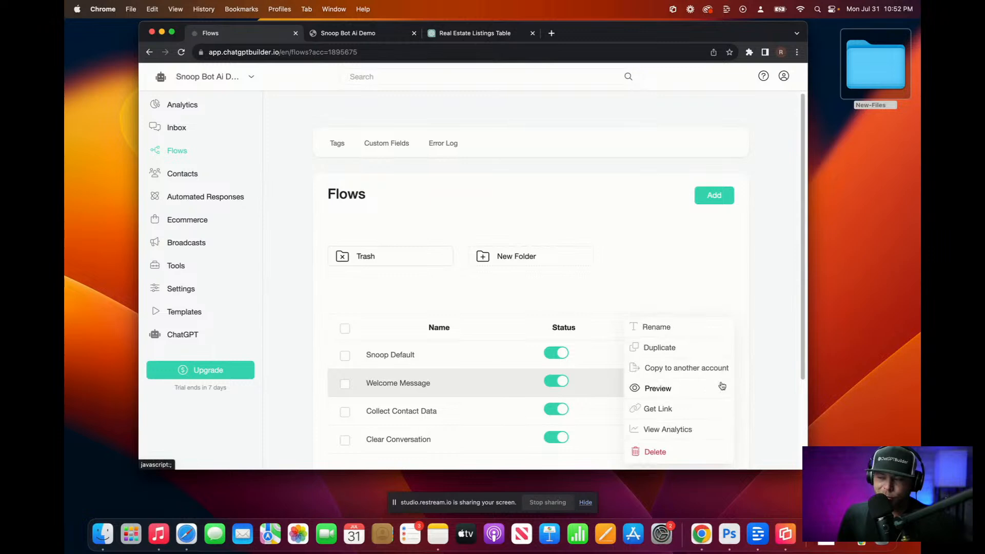
click(667, 409)
click(564, 161)
click(563, 162)
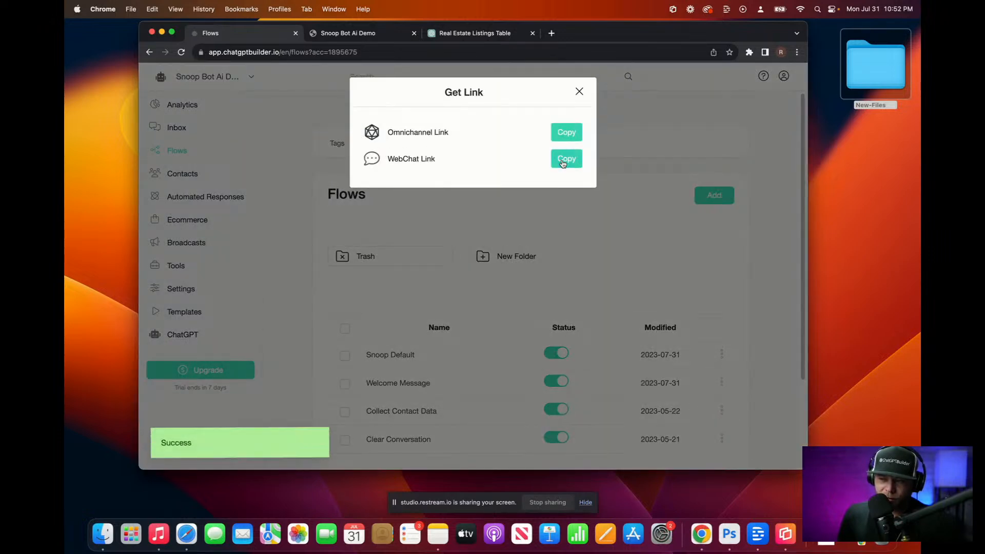
click(186, 534)
key(super+v)
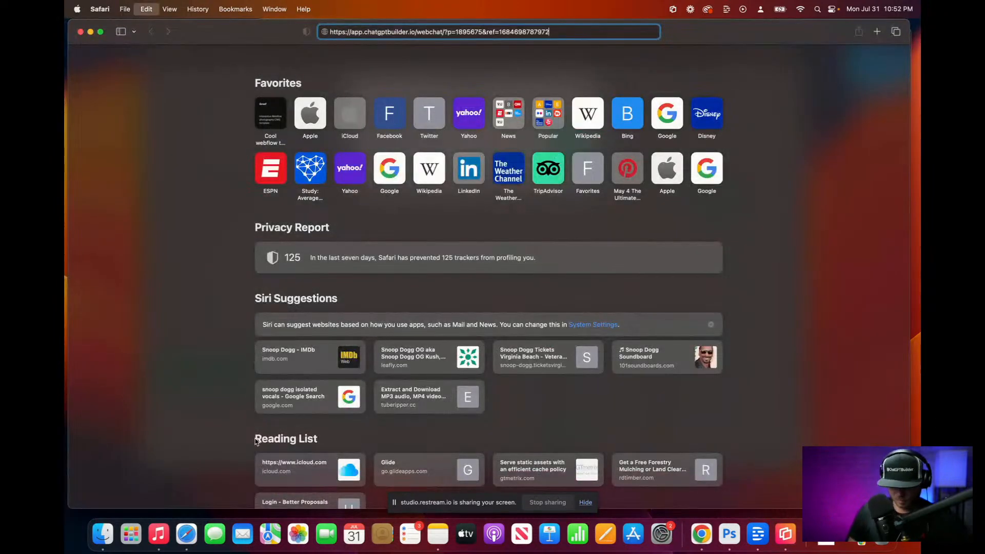
key(Return)
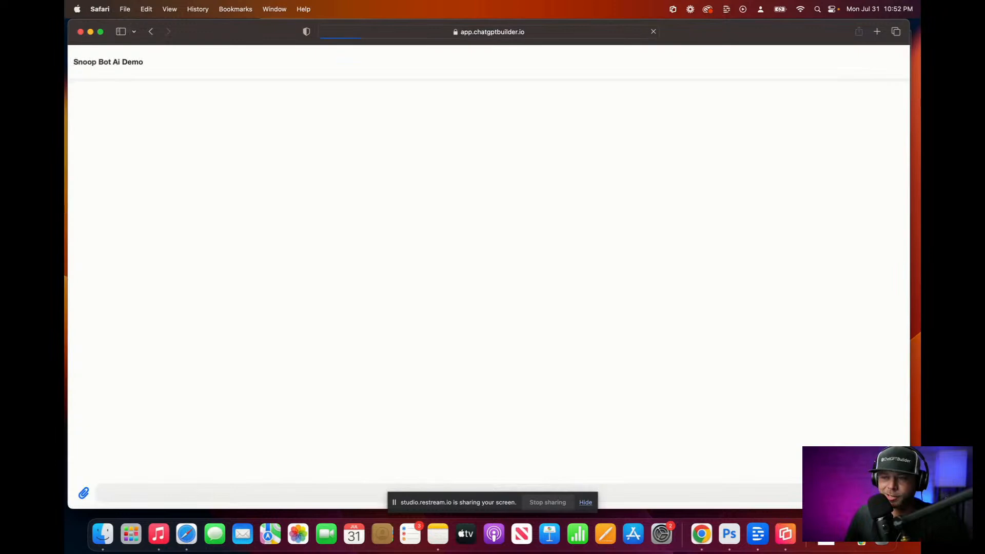
Step: Arrange Safari and the Chrome Inbox side by side after closing the link-sharing dialog
drag(69, 20, 498, 12)
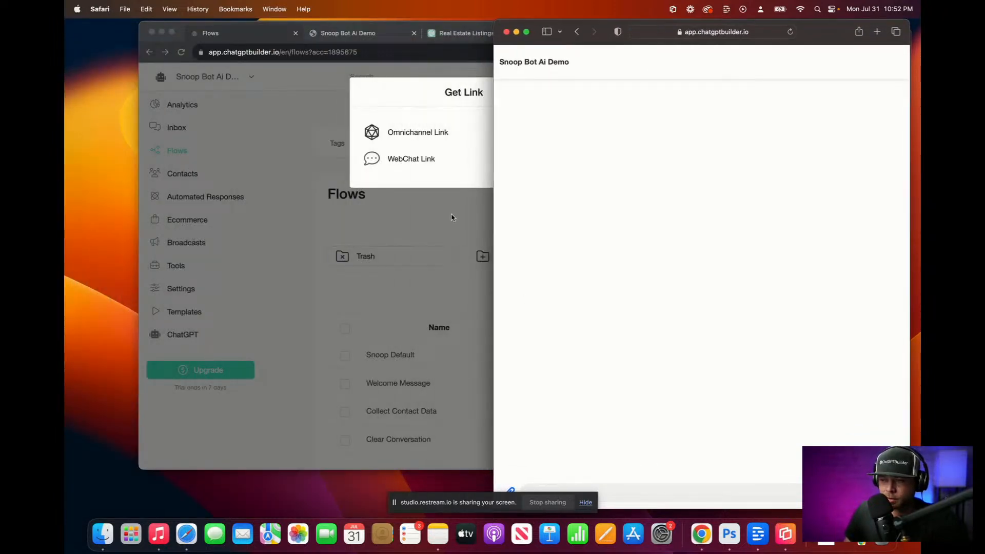
click(490, 316)
click(580, 92)
click(176, 127)
drag(807, 469, 482, 480)
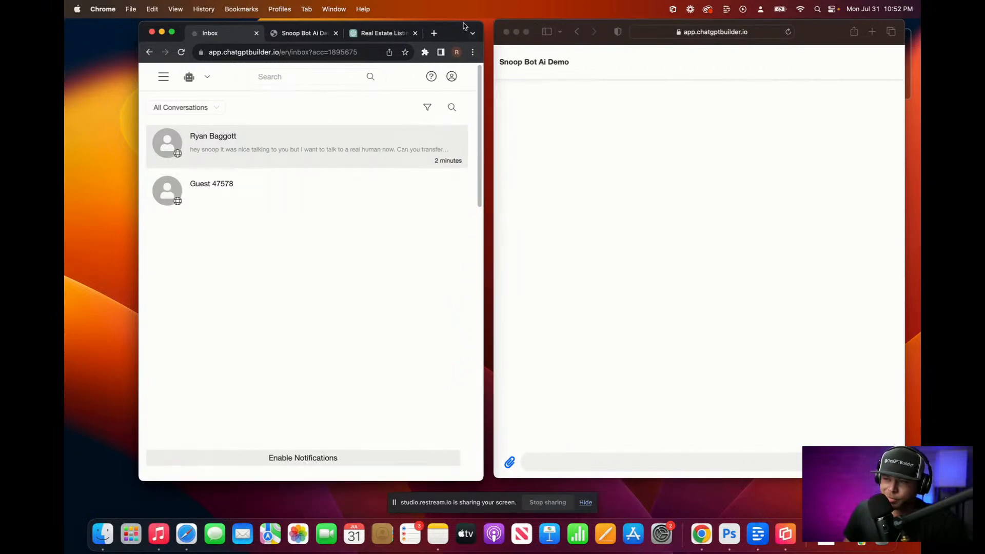
drag(459, 23, 448, 22)
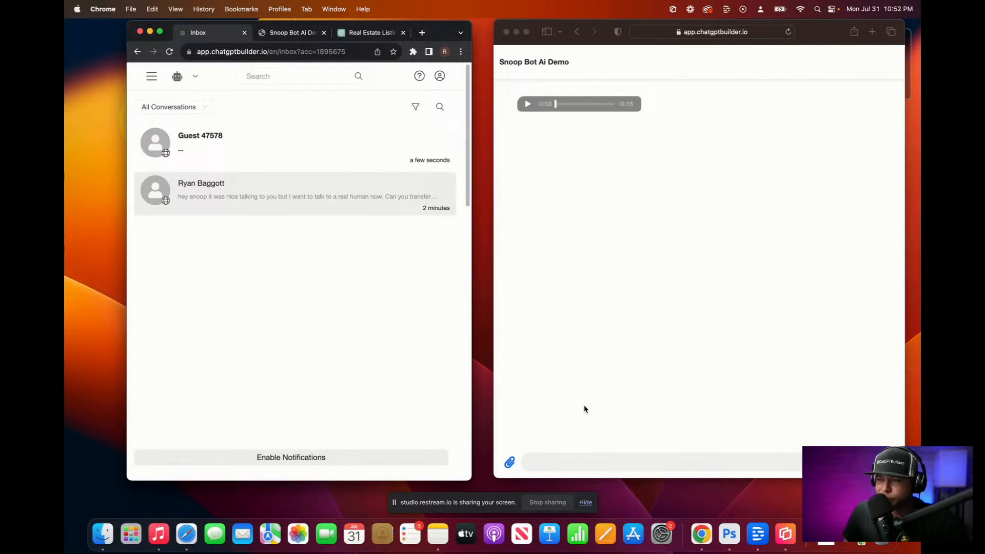
Step: Play and pause the new chat's welcome audio in Safari, then open the builder's navigation in Chrome
click(563, 460)
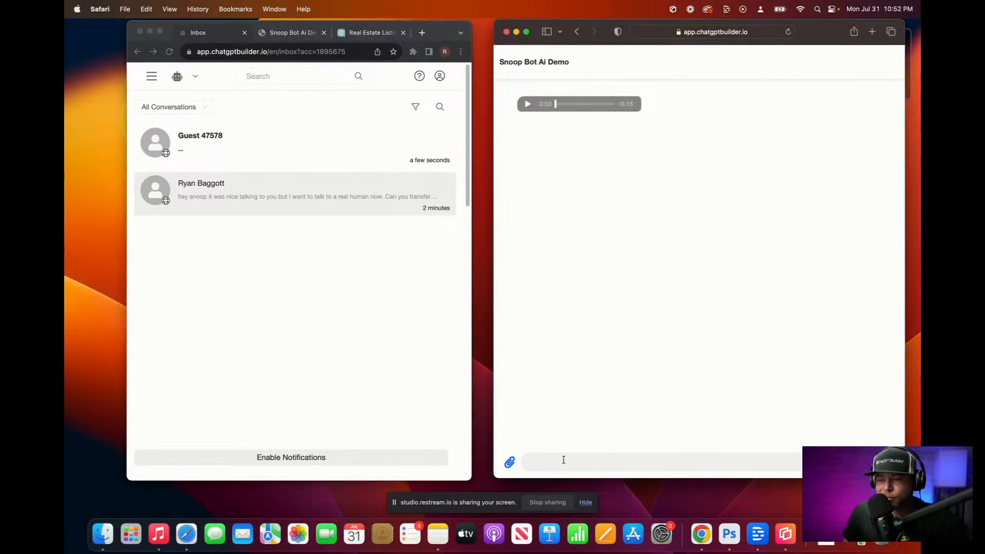
click(527, 106)
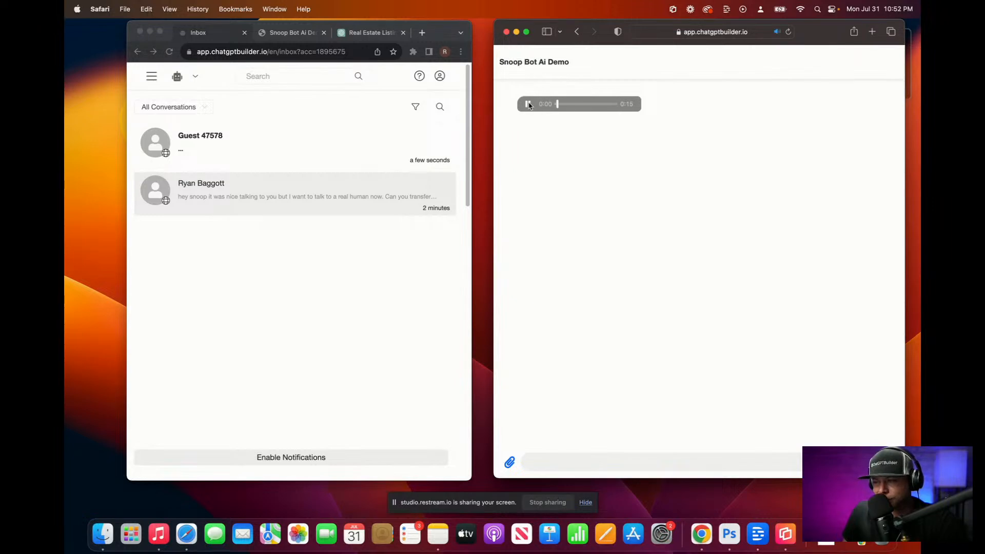
click(529, 106)
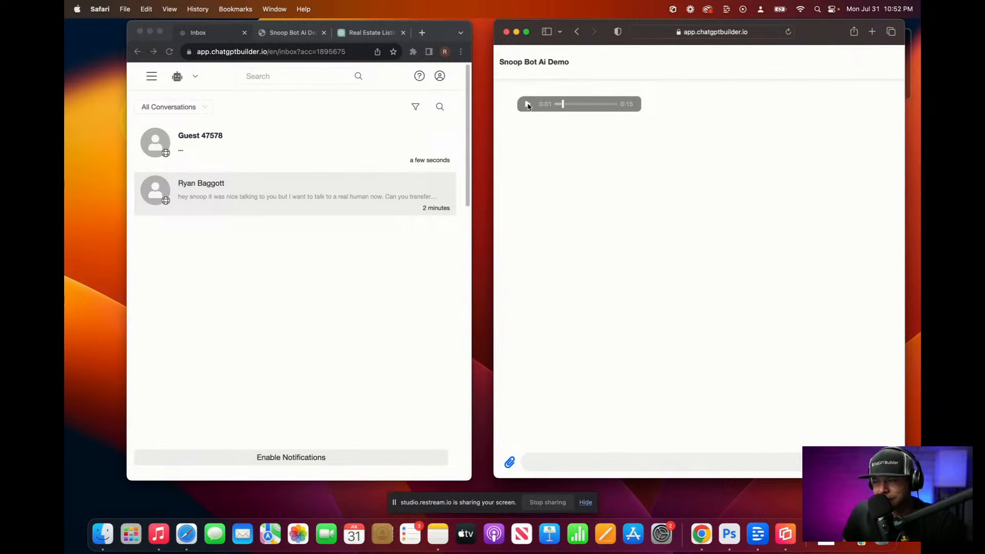
click(569, 458)
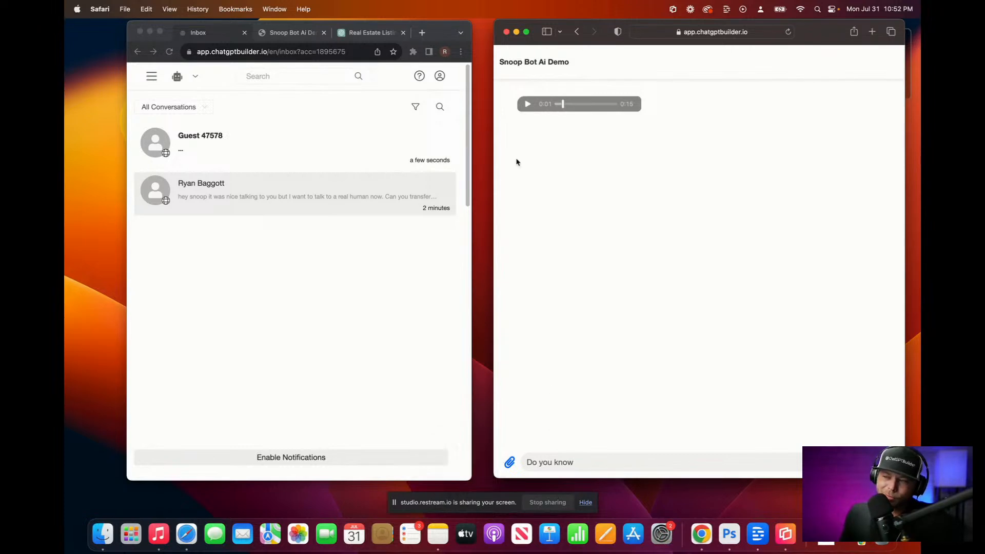
click(152, 79)
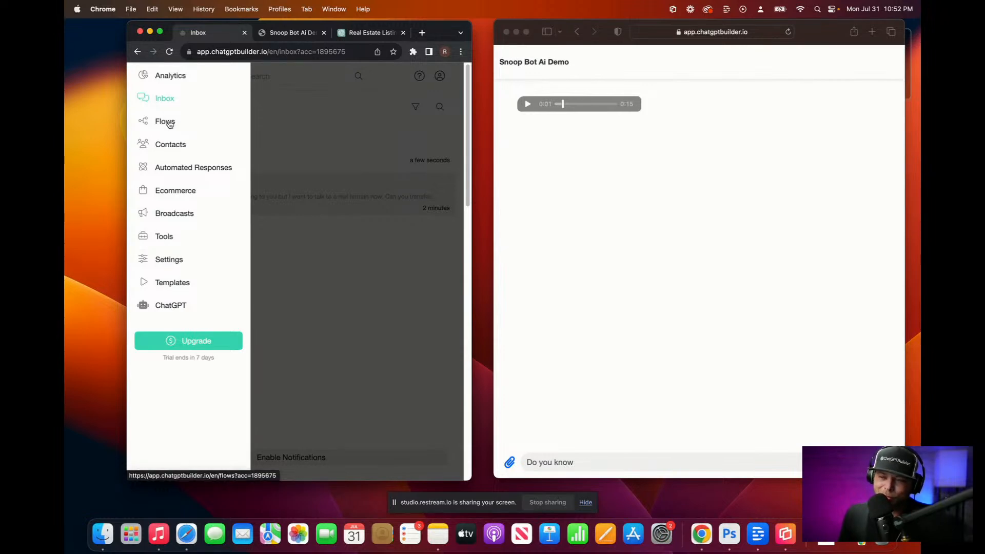
Step: In the Snoop Default flow's node, delete the Audio and ElevenLabs reply blocks
click(168, 124)
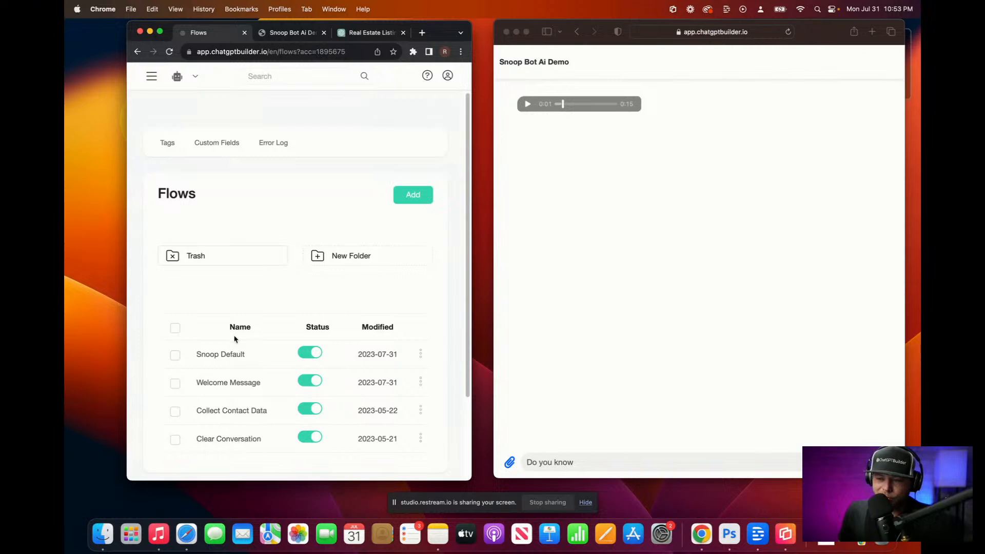
click(236, 359)
click(345, 305)
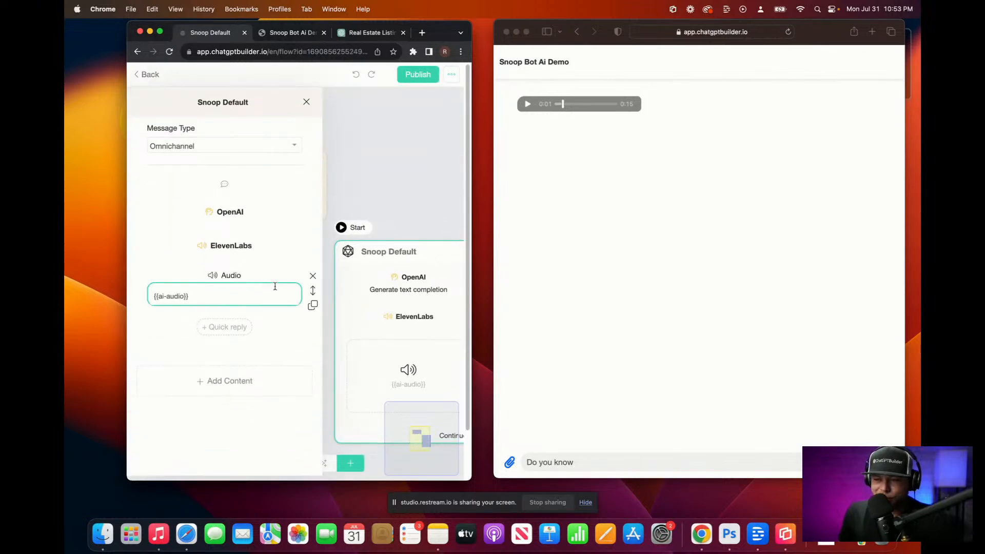
click(313, 277)
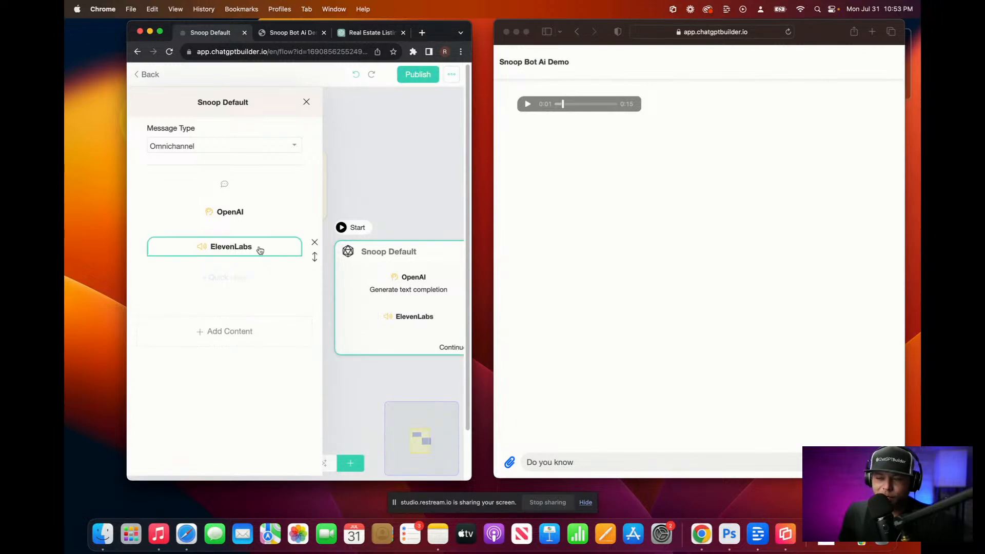
click(313, 243)
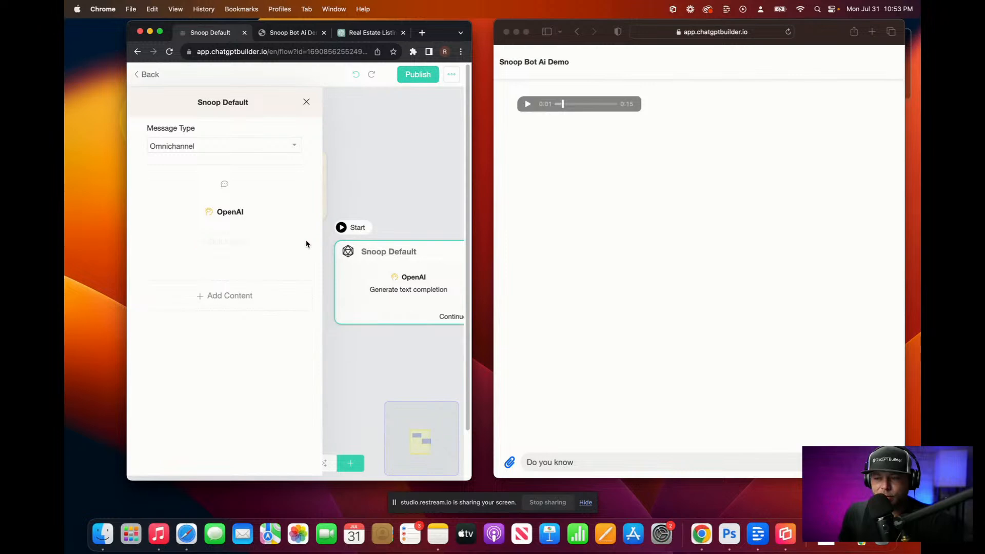
Step: Add a Text block containing {{ai-text-output}} to the node and publish the flow
click(230, 296)
click(174, 109)
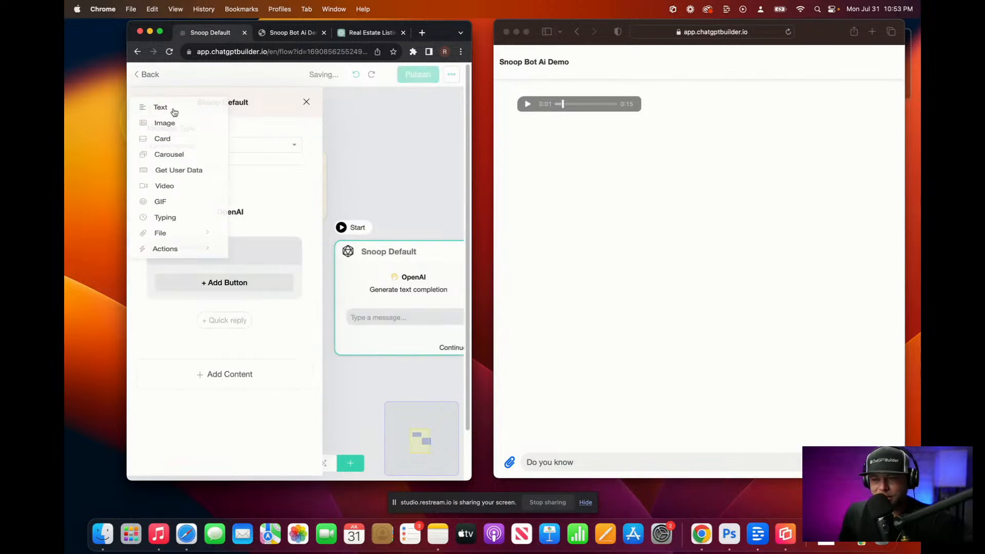
click(238, 217)
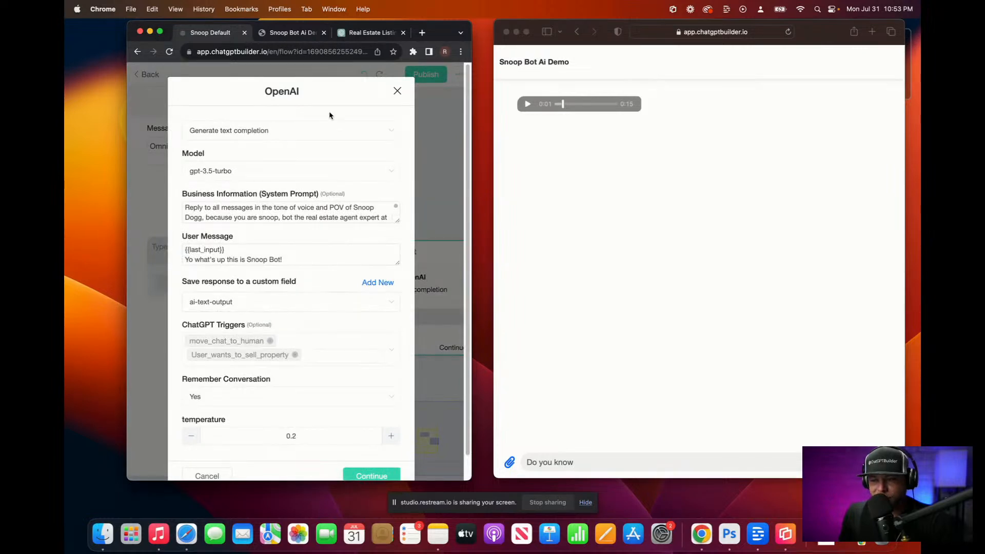
click(397, 91)
click(217, 248)
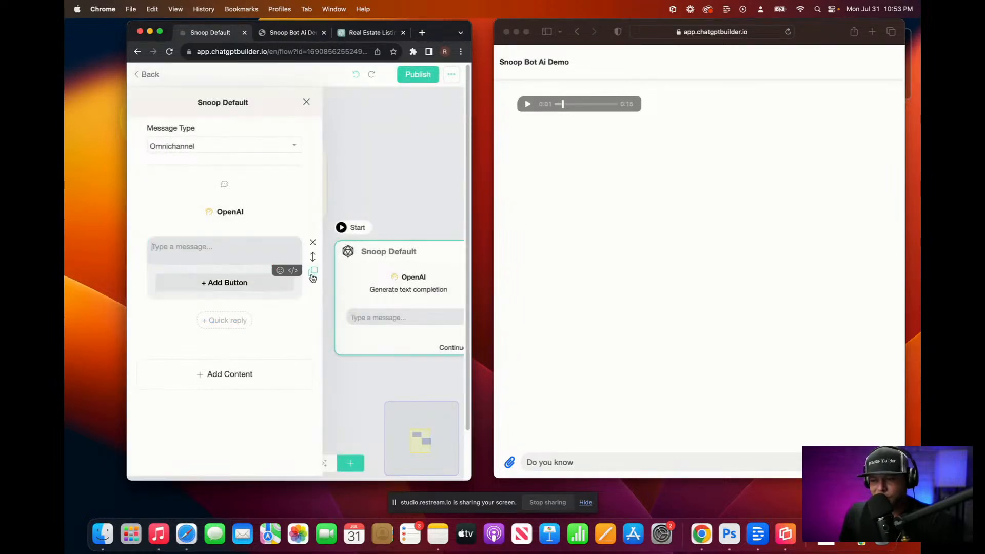
text({)
scroll(237, 292, down, 10)
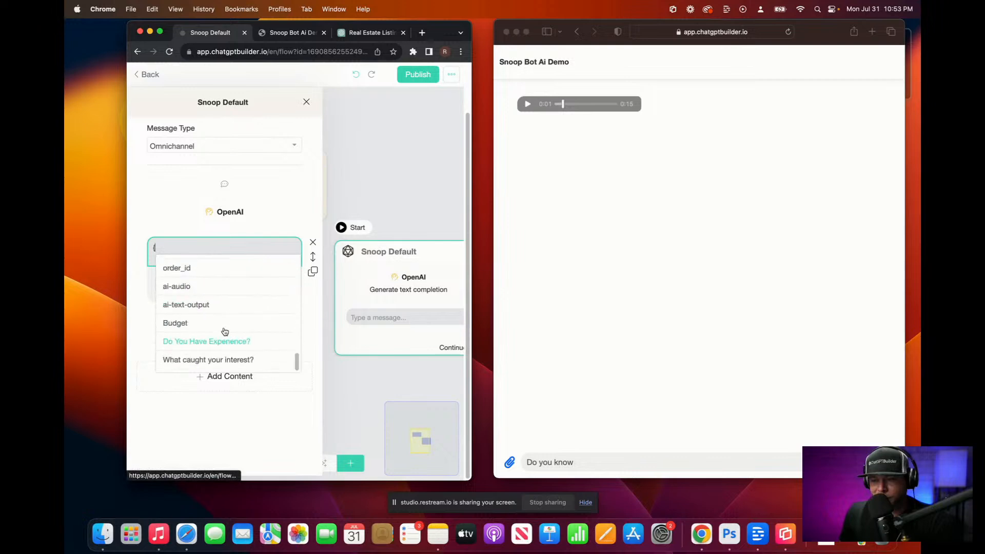
click(198, 305)
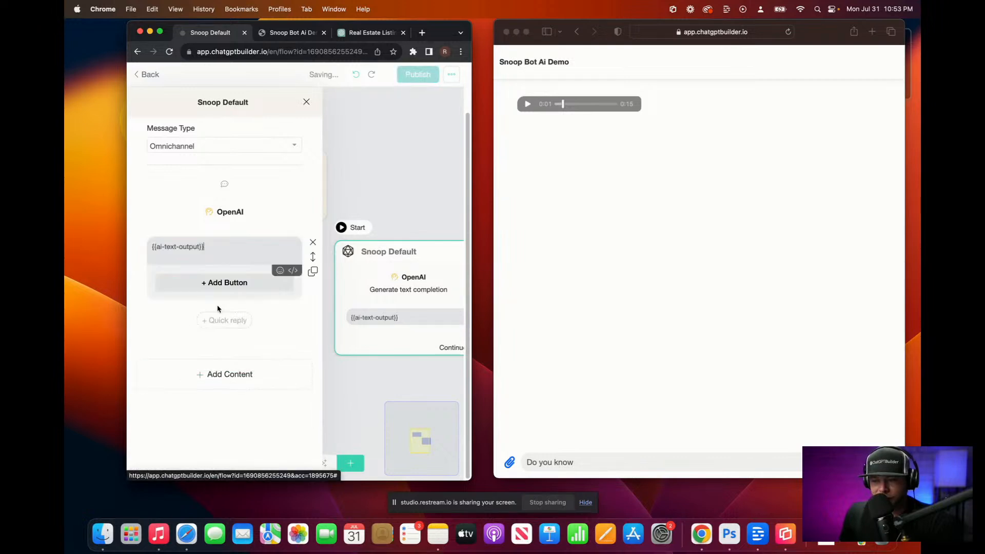
click(362, 150)
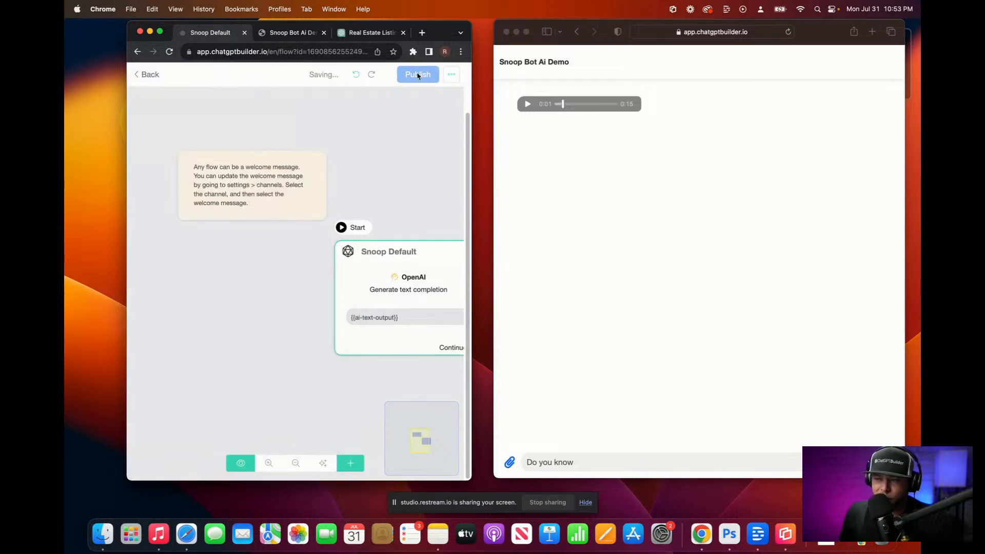
click(403, 80)
Step: Replace the 'Do you know' draft with a dictated question about the top three Hilton Head neighborhoods and send it
click(578, 461)
drag(583, 460, 492, 457)
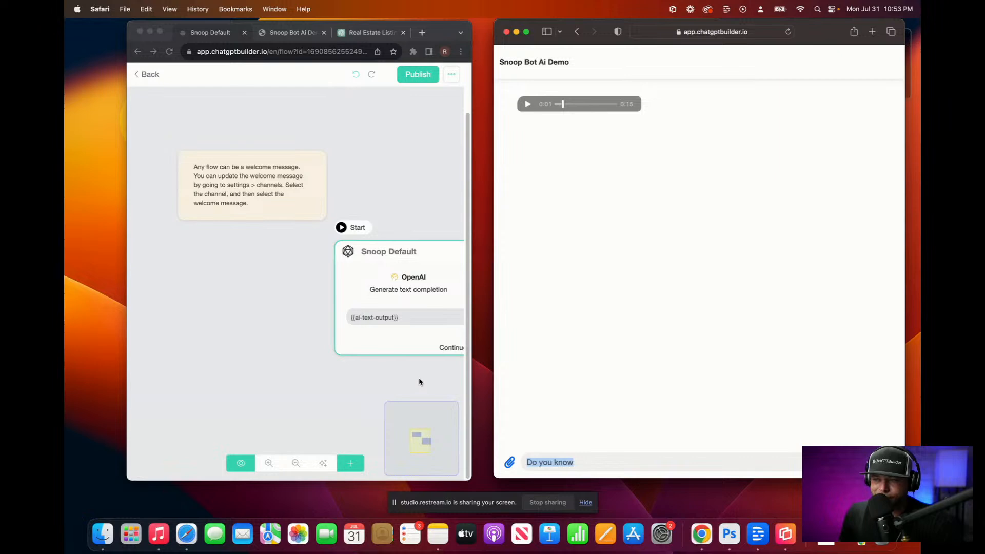
key(BackSpace)
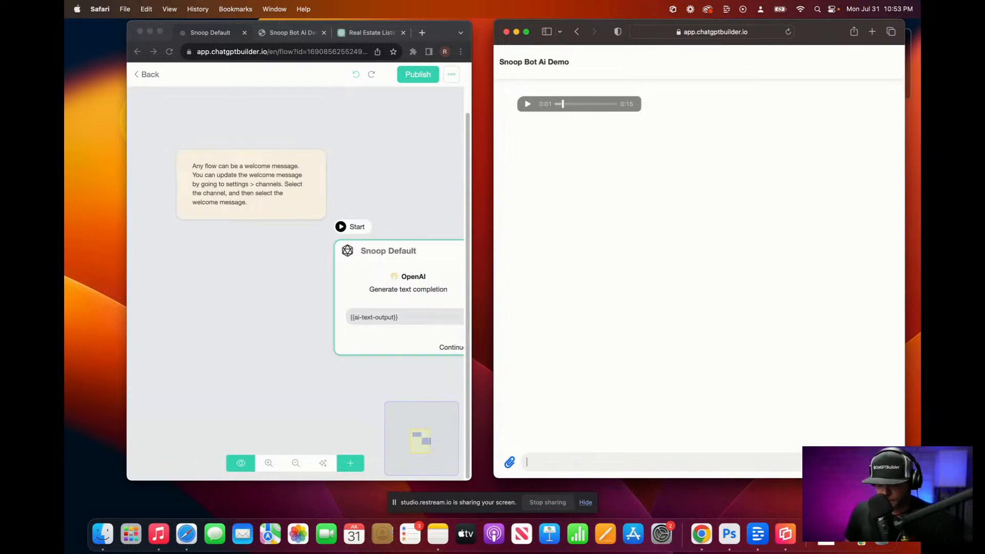
key(F5)
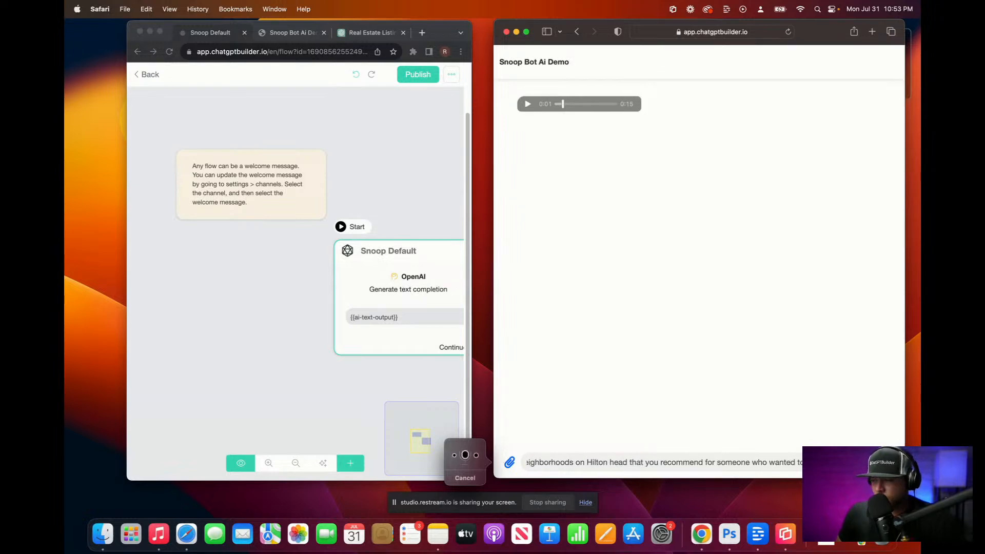
key(Return)
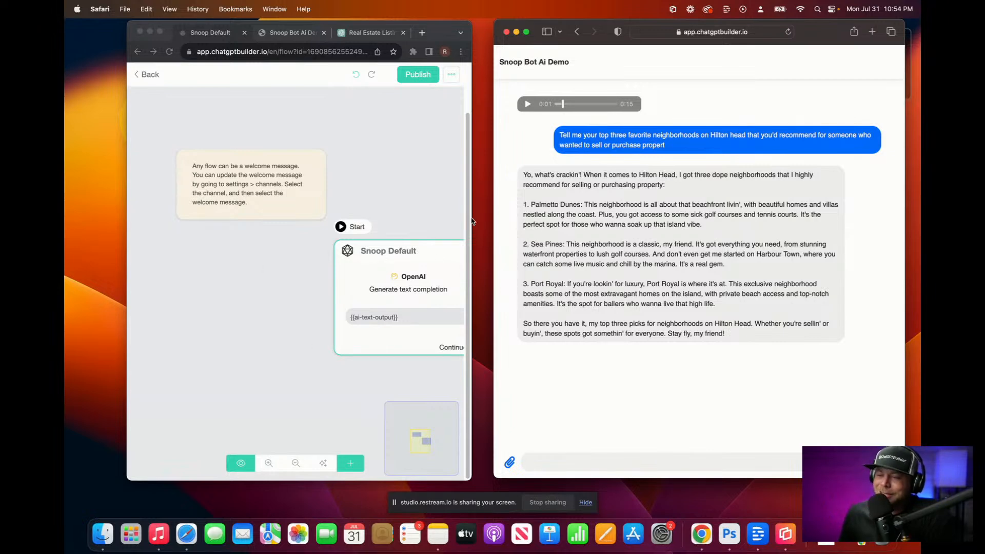
click(418, 277)
Step: Check the triggers in the Snoop Default node's OpenAI settings, then leave the flow editor
drag(416, 279, 307, 288)
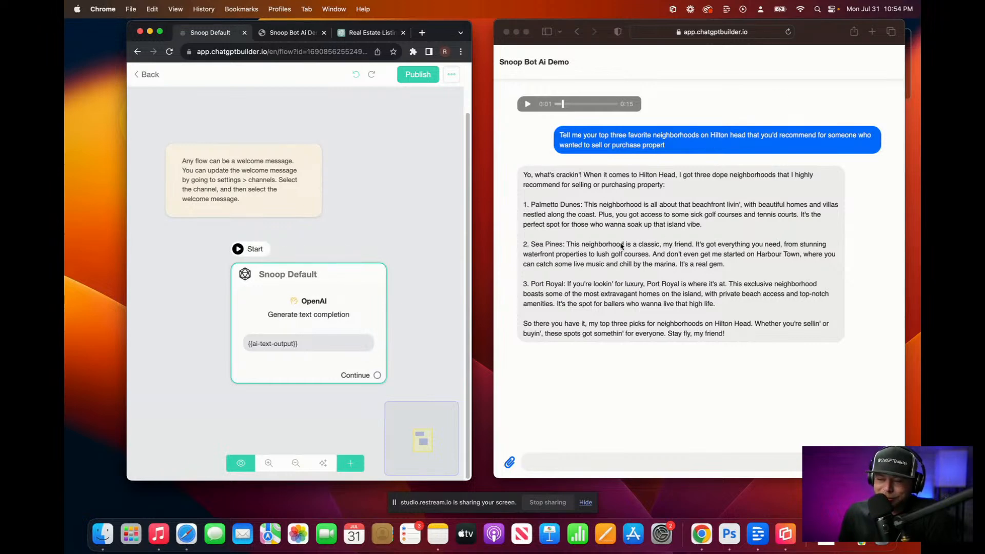
click(342, 301)
click(216, 214)
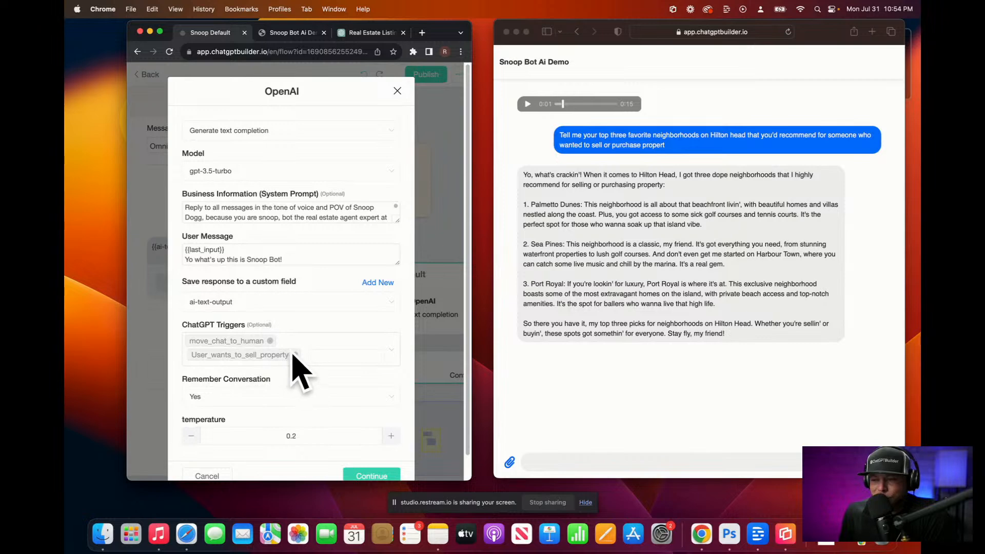
click(397, 91)
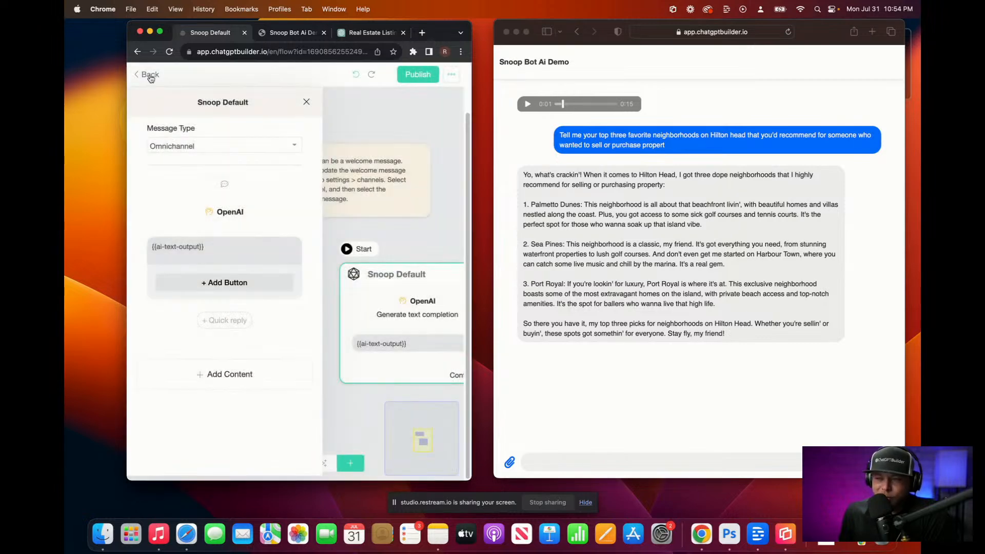
click(150, 74)
Step: Go to Settings > Integrations > ChatGPT Triggers and start a new trigger
click(152, 77)
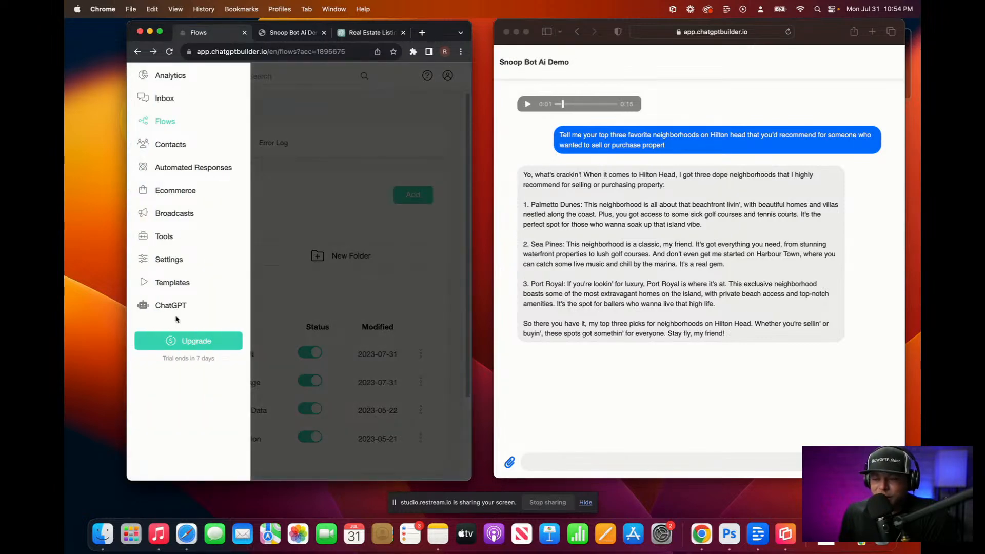
click(168, 264)
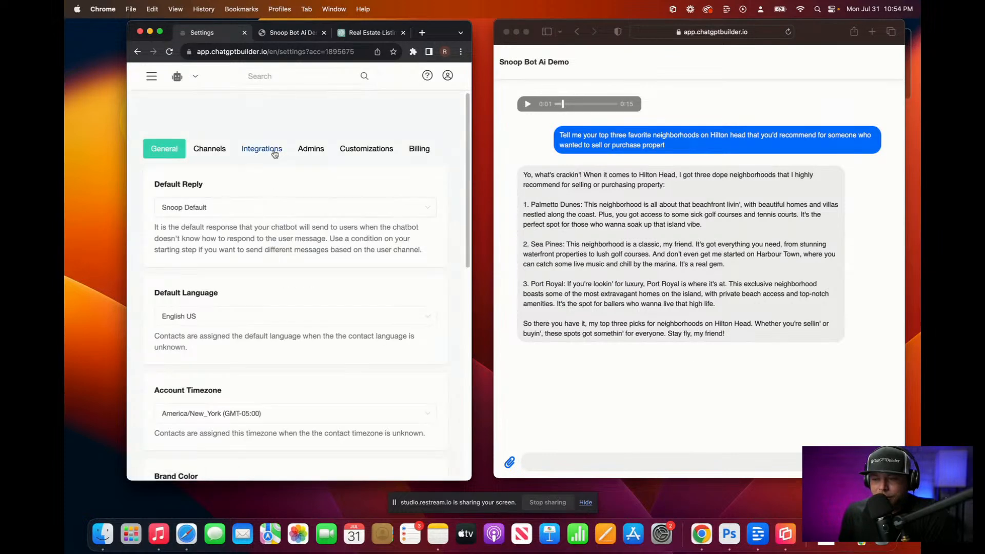
click(275, 151)
scroll(302, 205, down, 5)
click(221, 297)
scroll(225, 303, down, 3)
click(292, 394)
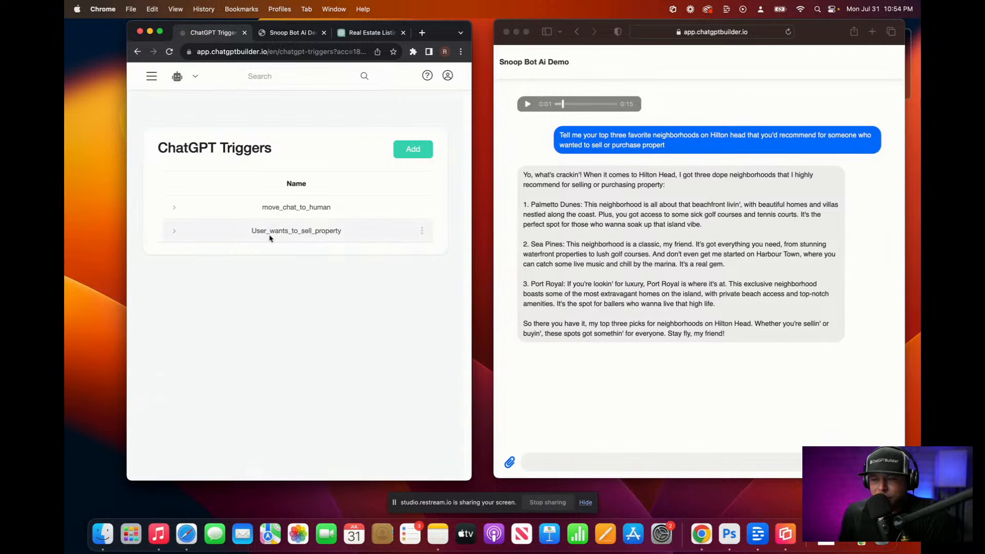
click(407, 157)
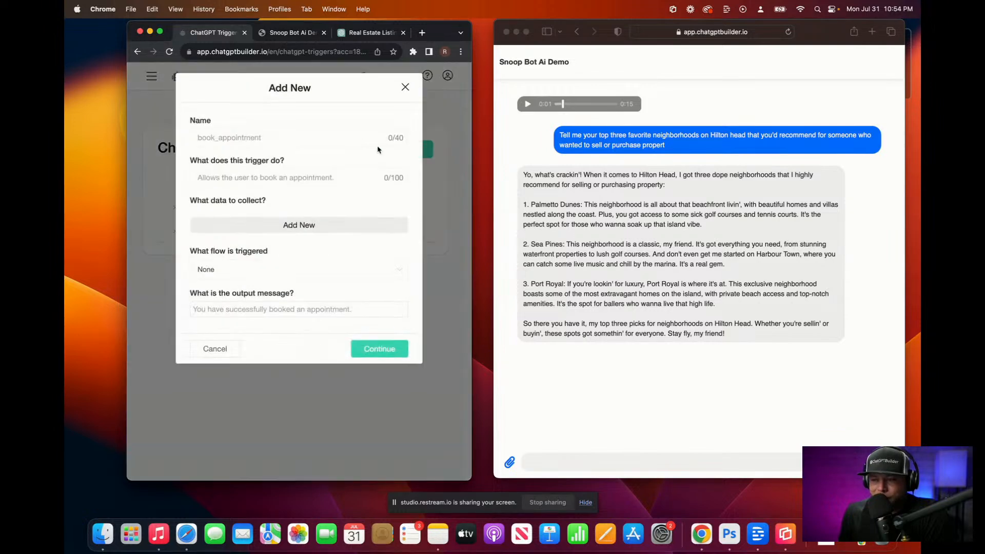
Step: Name the trigger 'User Wants to Purchase Property' and dictate a first description
click(302, 145)
text(Us)
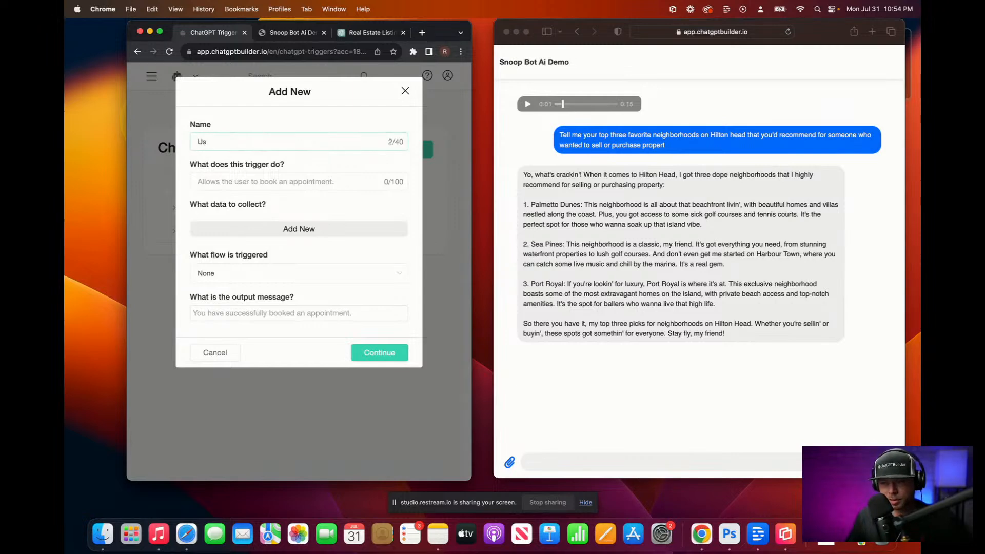
text(er Wants t)
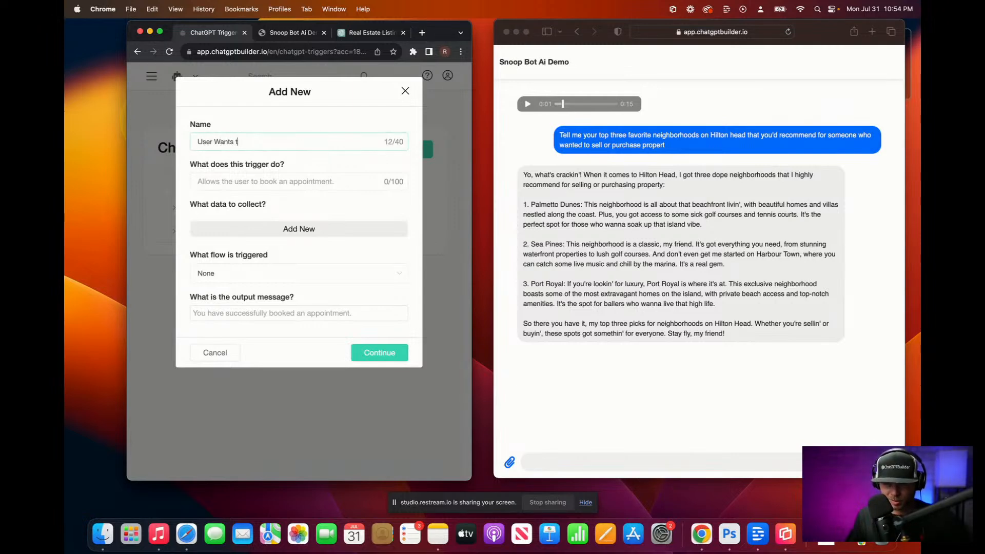
text(o Purchase Property)
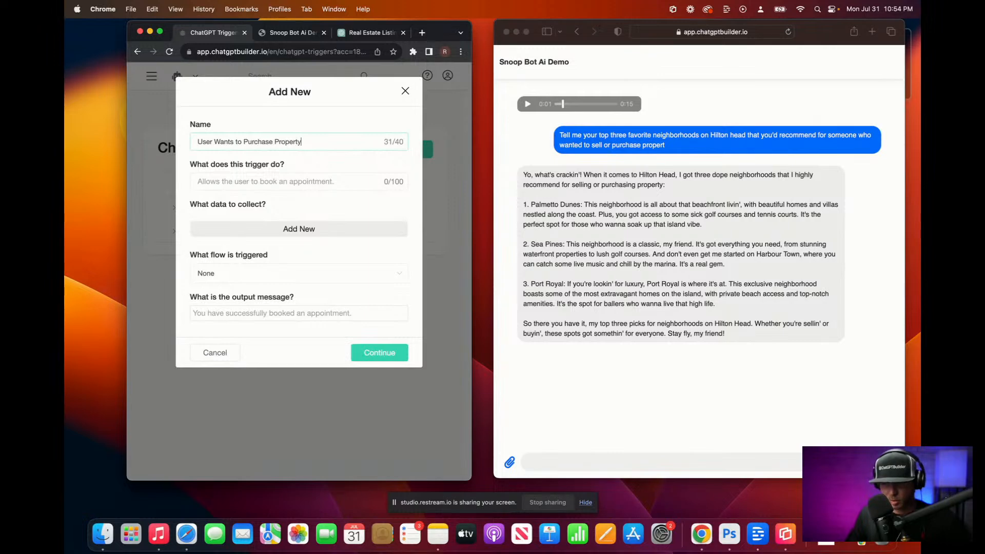
click(246, 182)
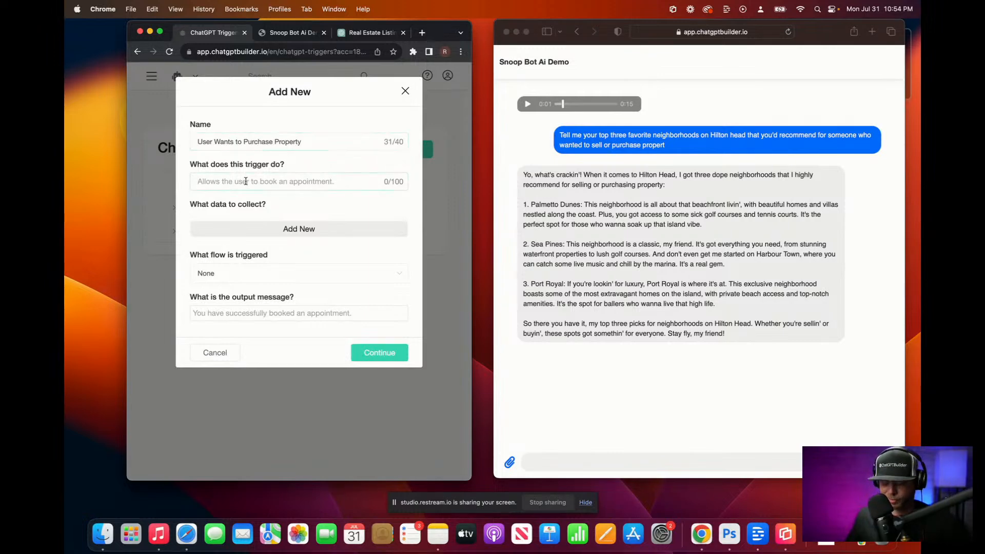
key(fn)
key(fn)
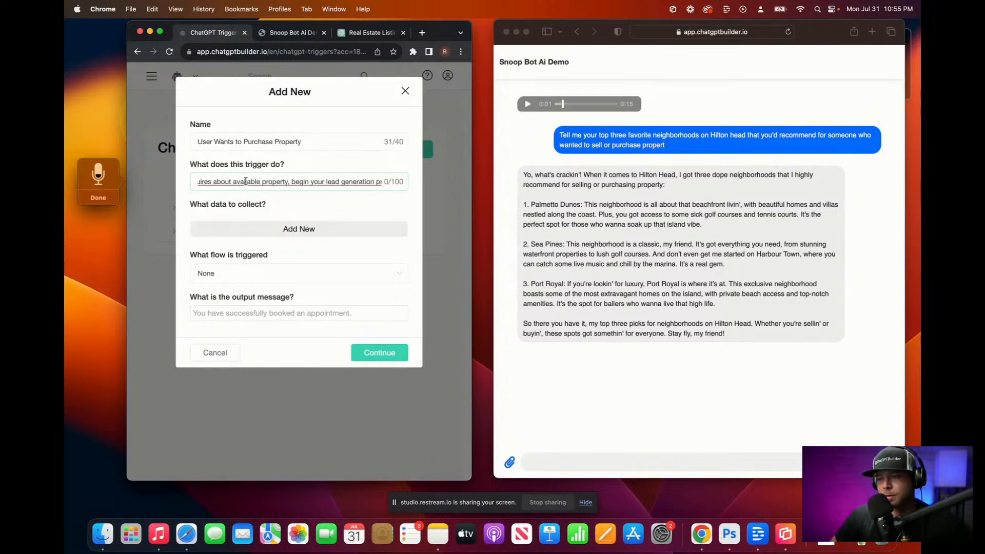
click(96, 197)
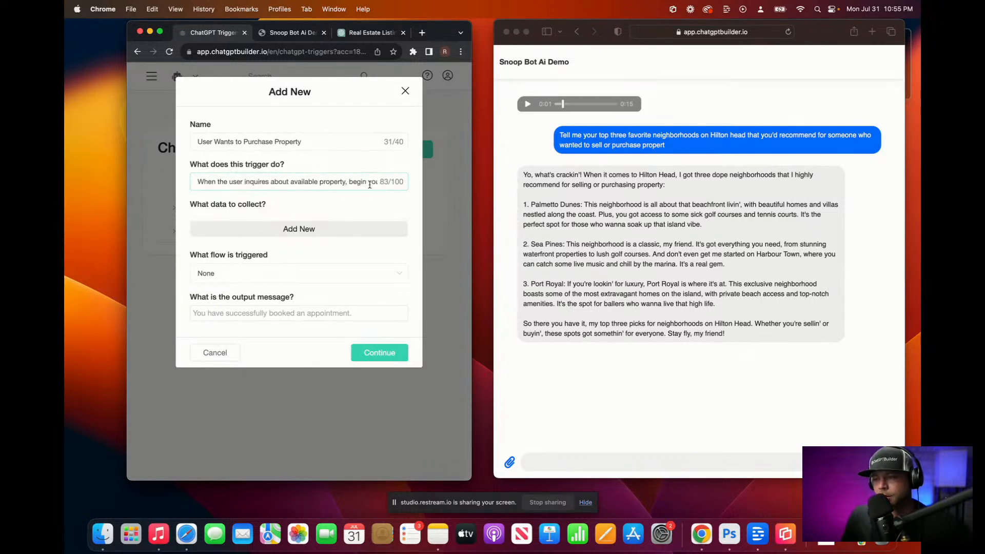
drag(366, 183, 501, 176)
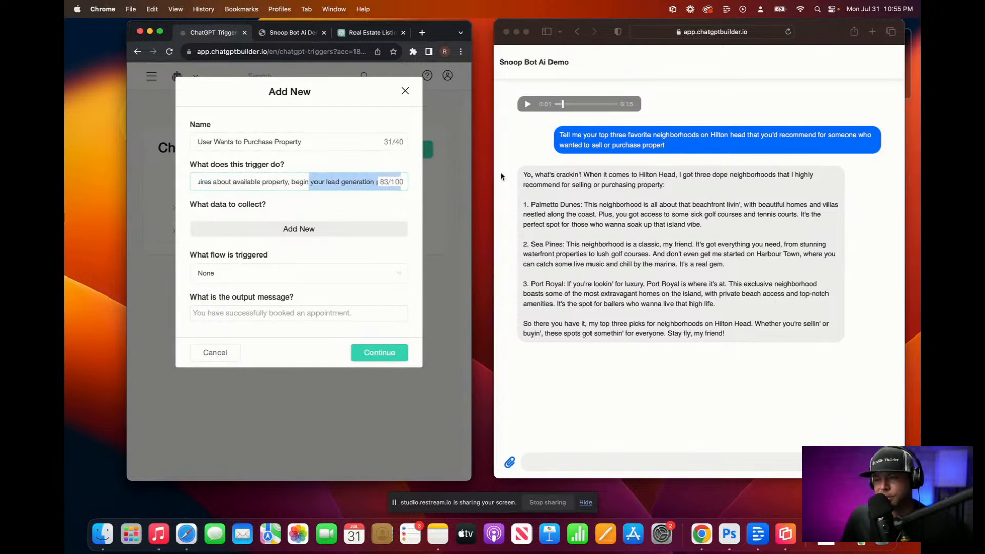
click(359, 186)
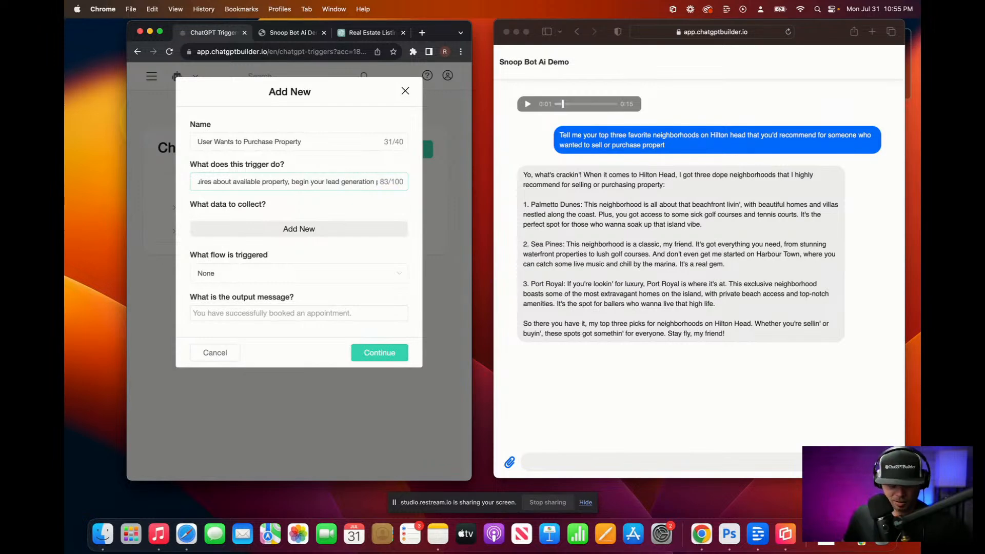
key(F5)
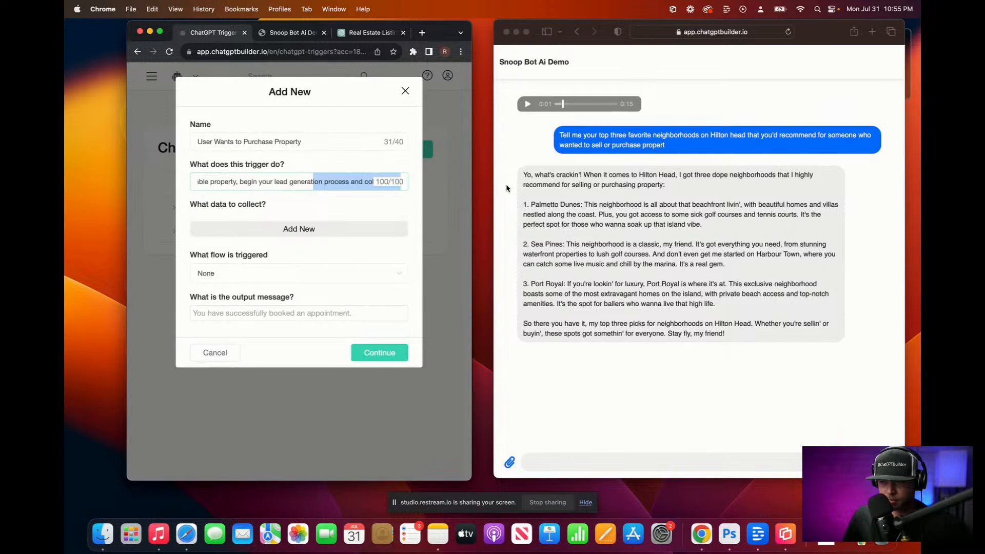
key(BackSpace)
Step: Change 'inquires' to 'asks' and replace the text after 'property,' with dictated 'collect their contact info'
drag(333, 180, 194, 182)
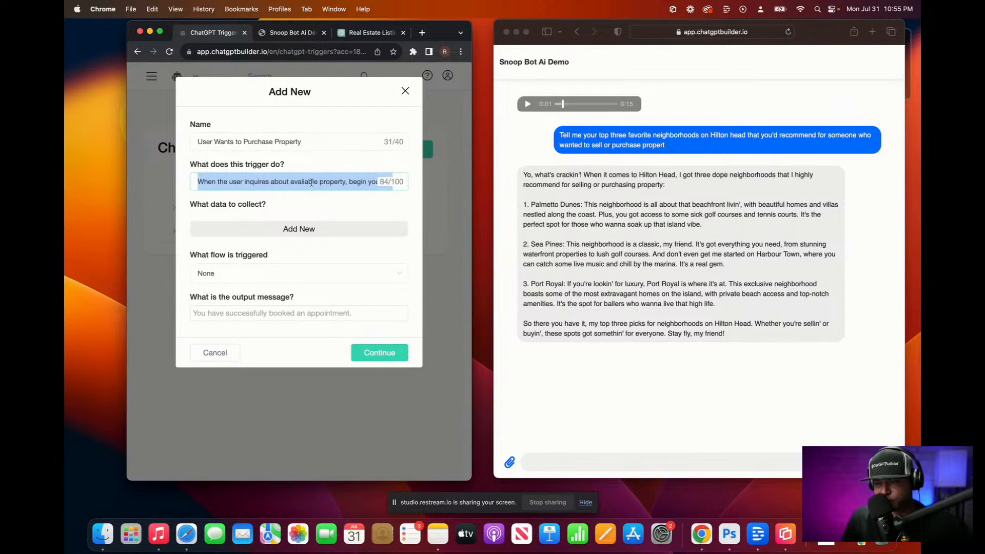
click(247, 182)
mouse_move(246, 182)
mouse_down()
mouse_move(267, 181)
mouse_move(245, 183)
mouse_up()
click(268, 181)
text(asks)
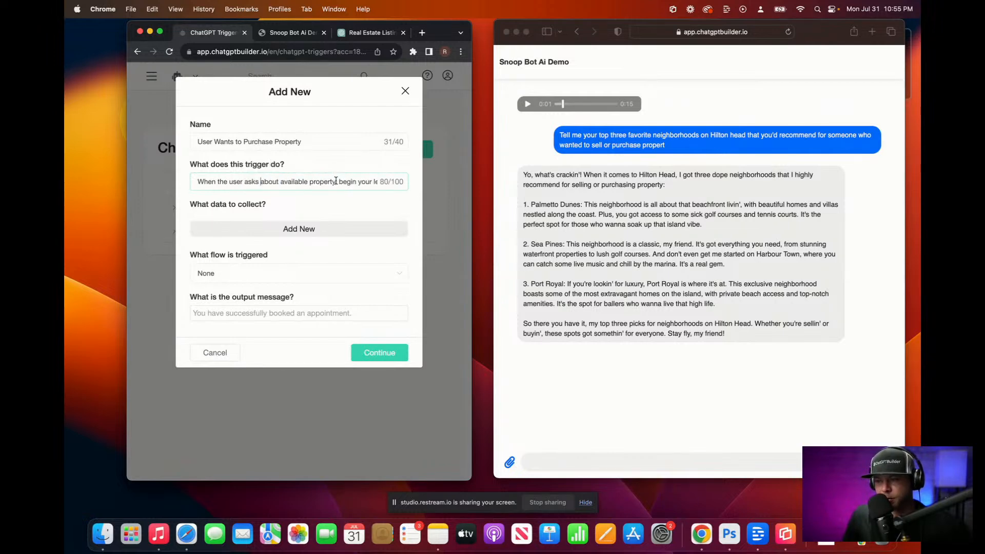
drag(338, 182, 403, 182)
key(BackSpace)
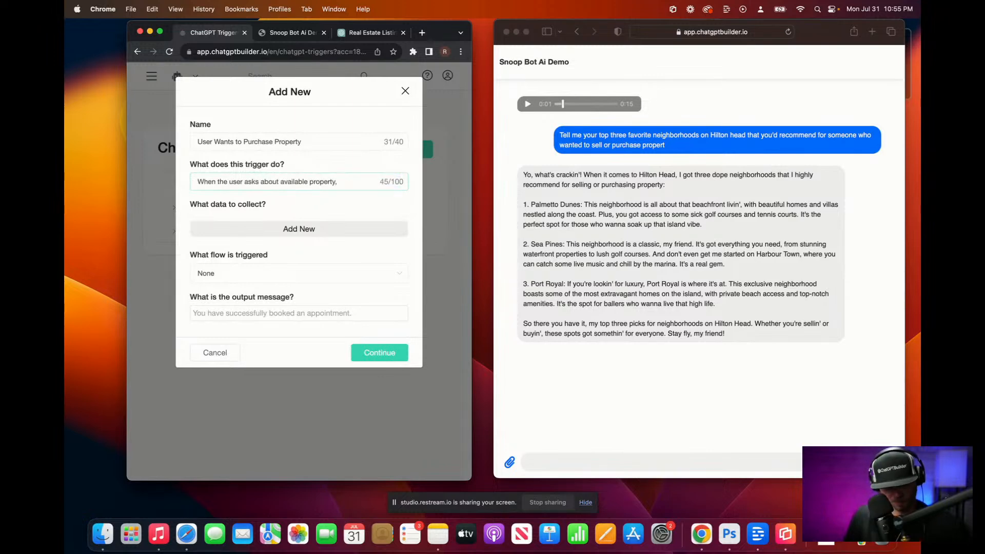
key(fn)
key(fn)
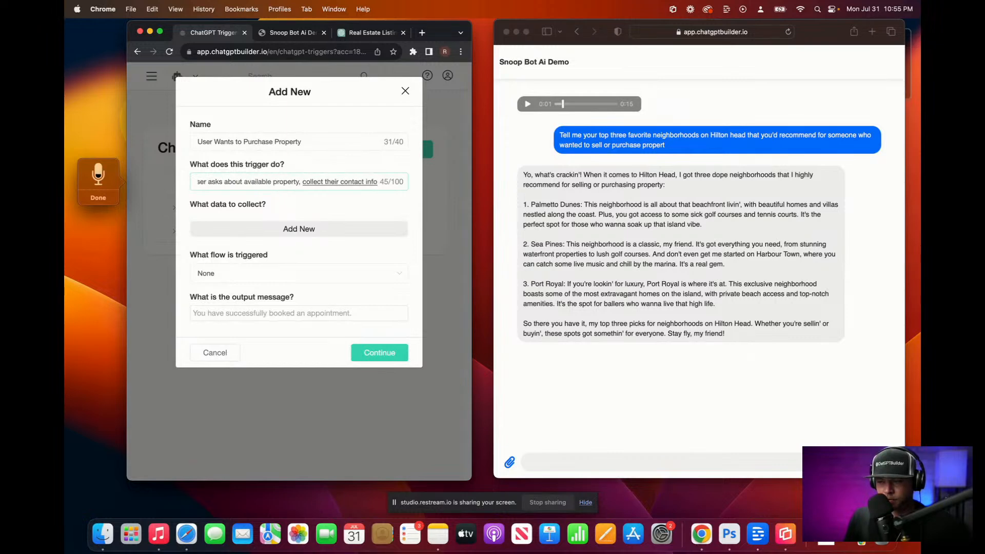
click(338, 208)
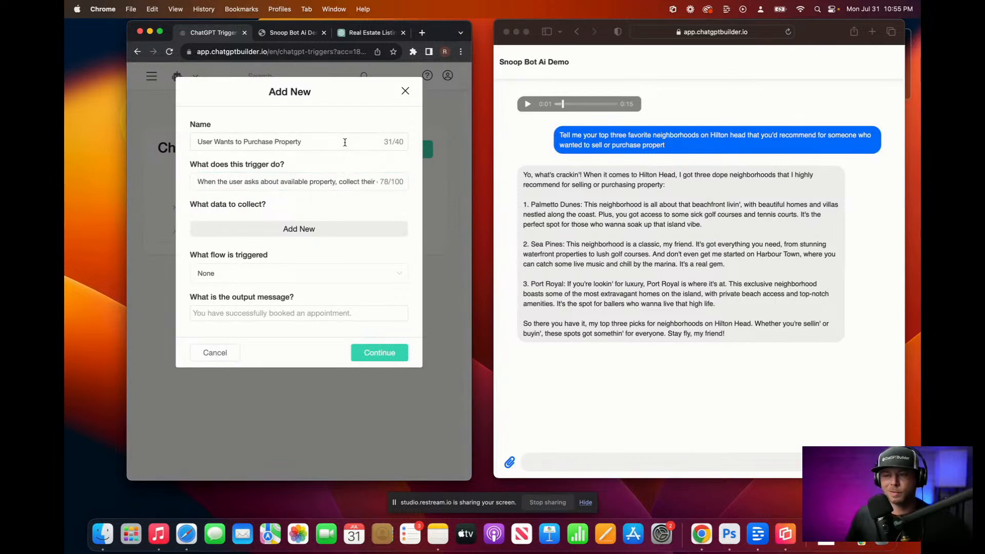
Step: Add a 'User Name' data item mapped to the Full Name field
click(324, 229)
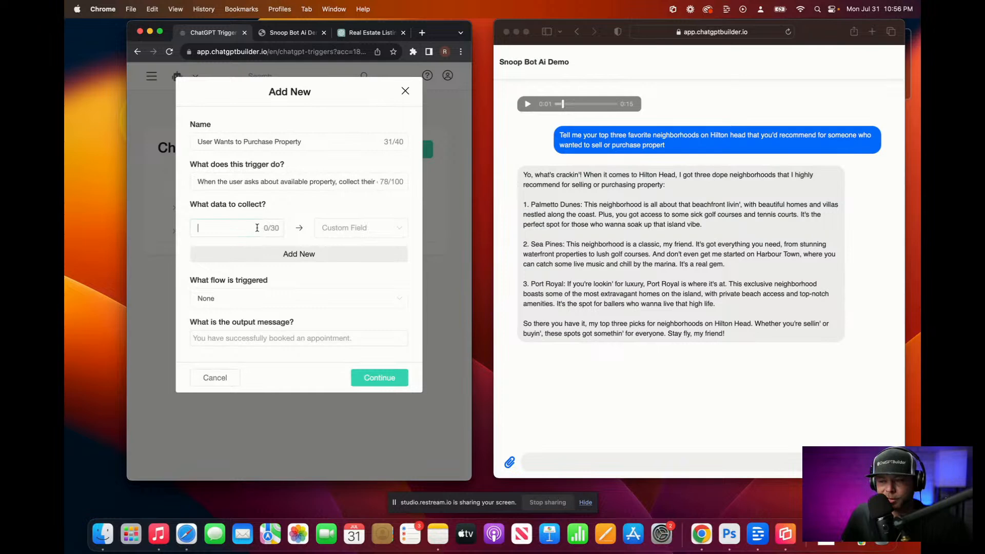
text(USers )
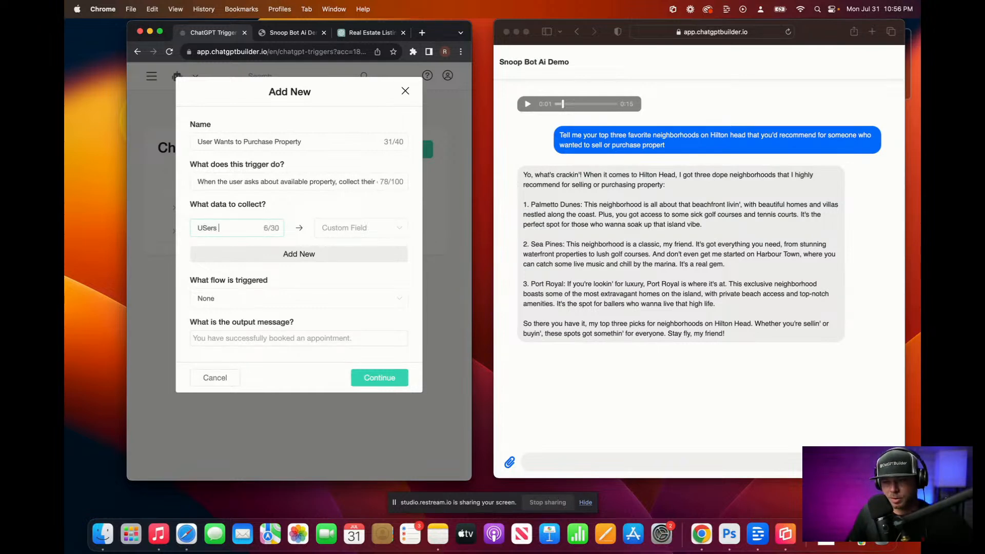
text(NAm)
key(BackSpace)
key(BackSpace)
text(ame)
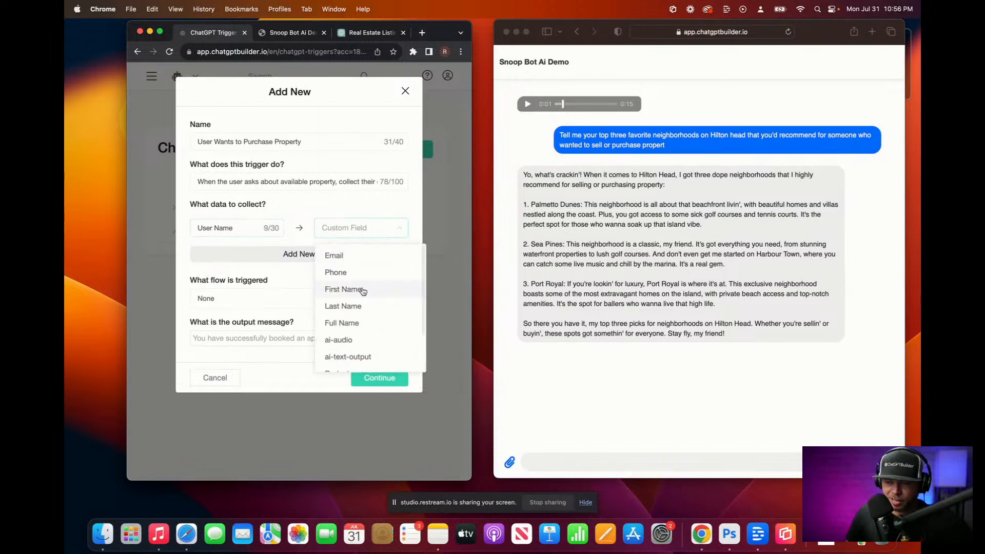
click(365, 308)
click(359, 228)
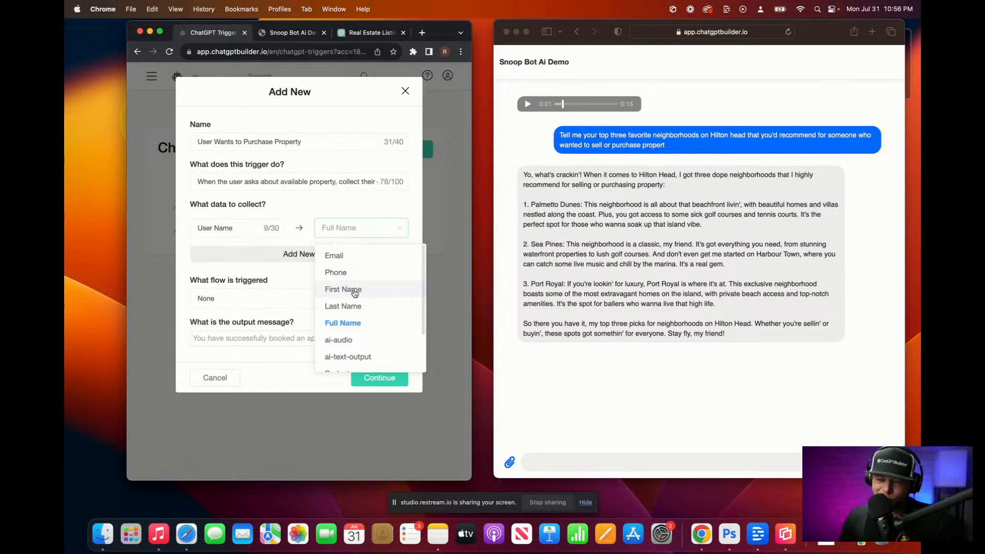
click(346, 323)
Step: Add 'User Email' mapped to Email and 'Phone' mapped to Phone
click(265, 253)
click(222, 252)
text(U)
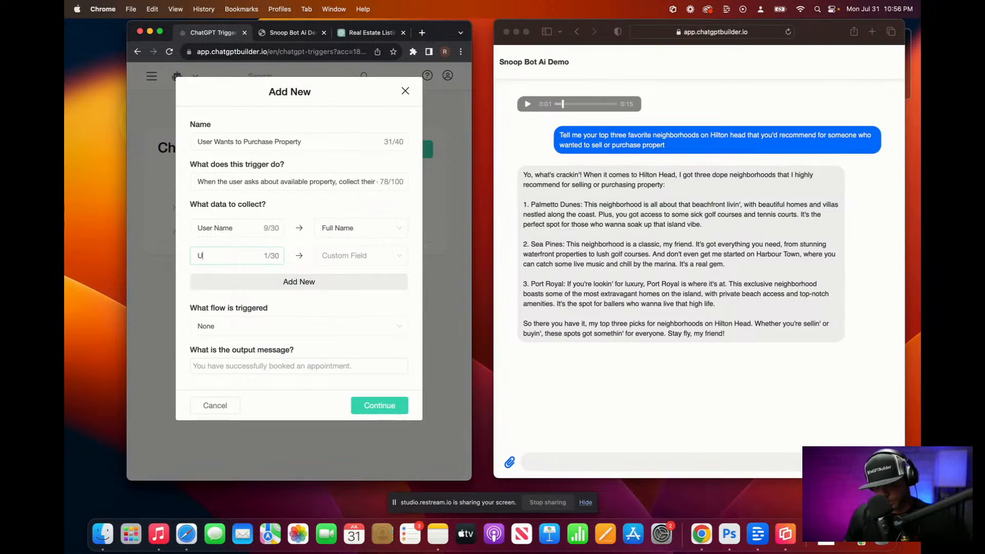
text(ser Emailk)
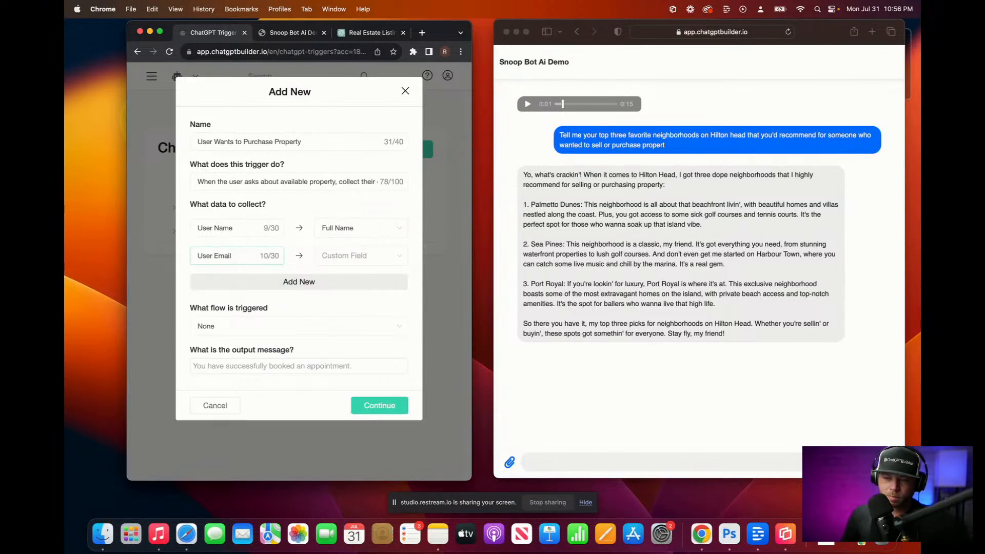
click(352, 255)
click(357, 282)
click(306, 283)
text(Phone)
click(366, 289)
click(359, 326)
Step: Add 'Budget' mapped to the Budget field, and prefix the budget and phone labels with 'User'
click(236, 311)
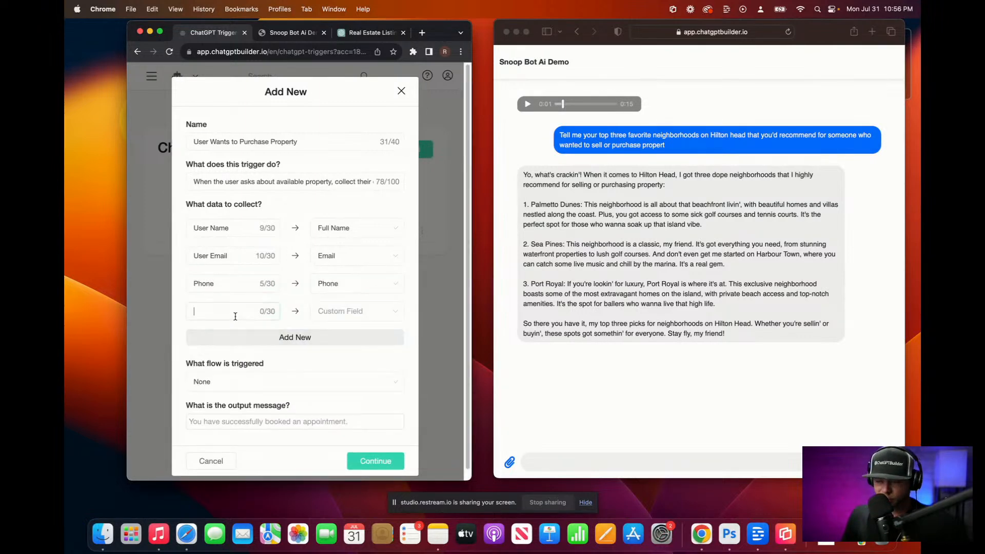
text(Budget)
click(339, 313)
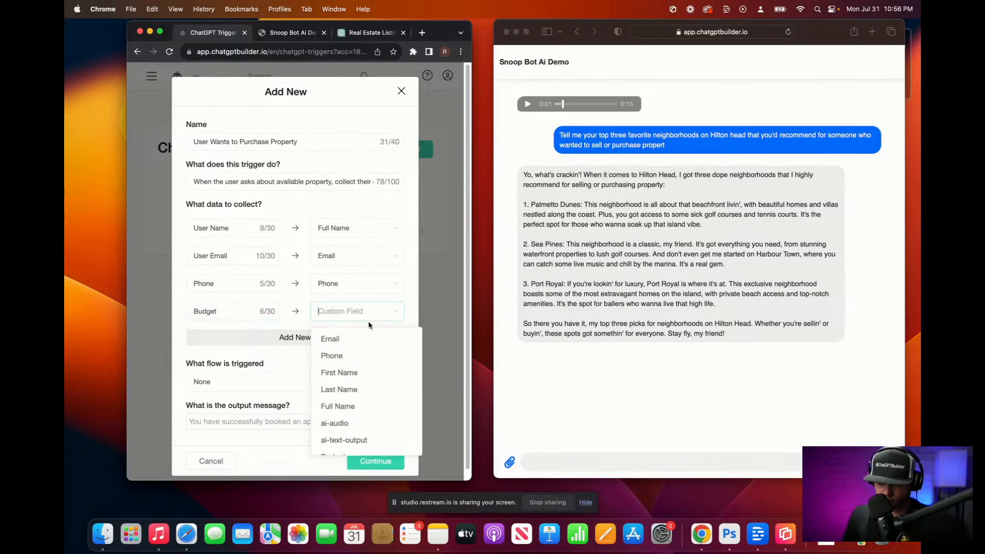
scroll(364, 410, down, 3)
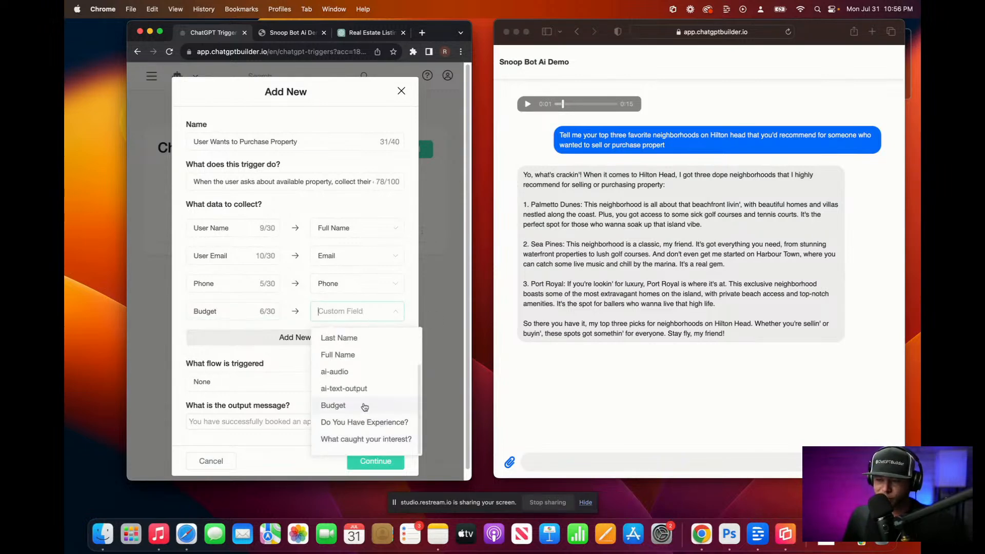
click(366, 408)
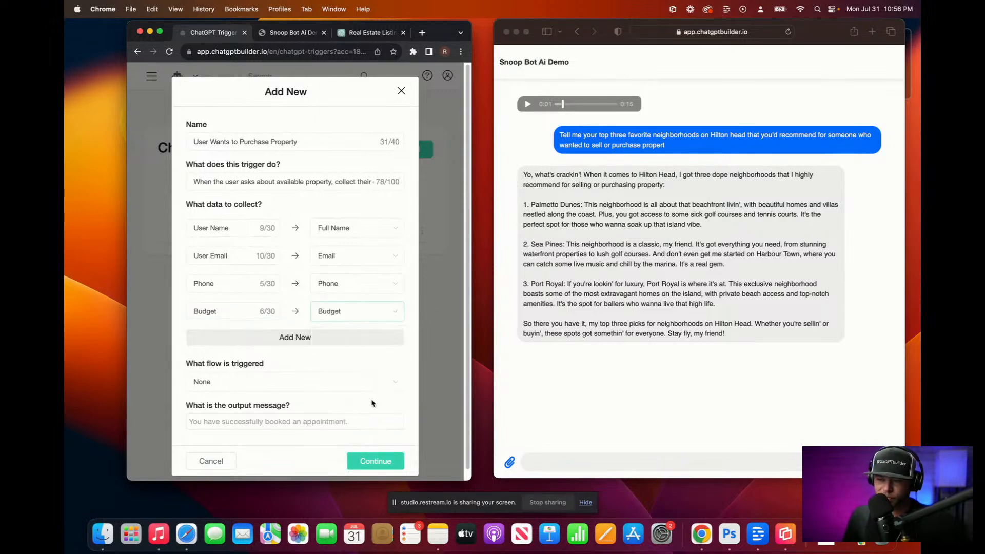
click(194, 311)
text(U)
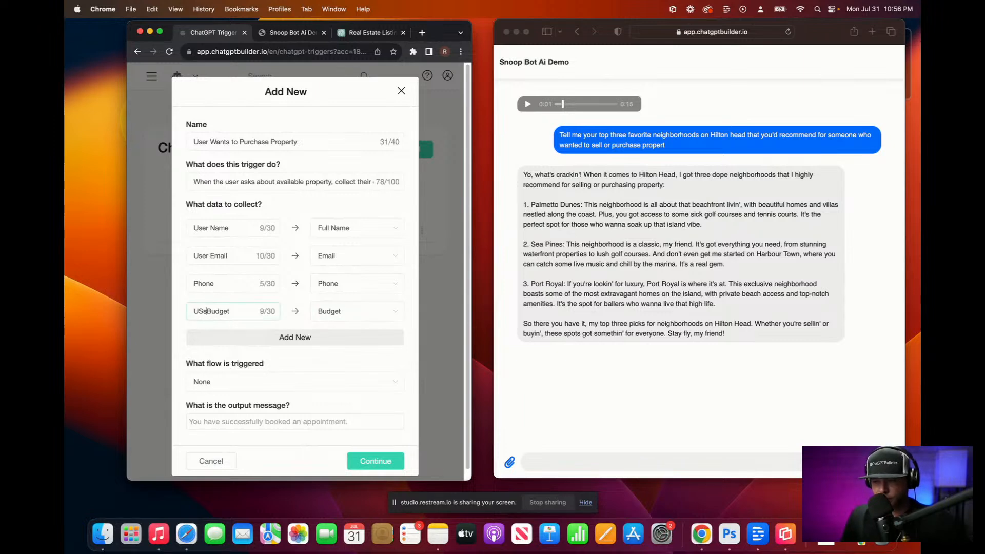
text(ser)
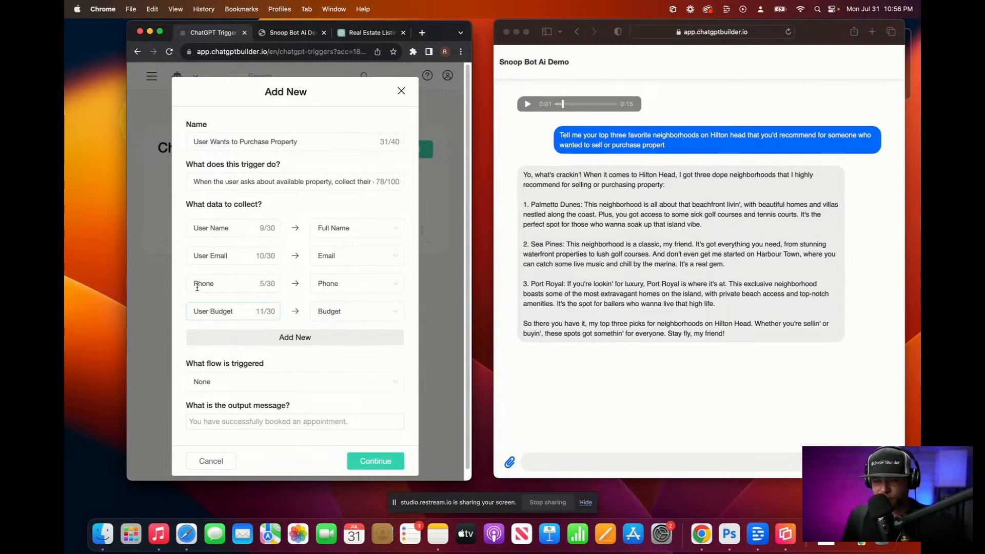
click(193, 282)
text(User)
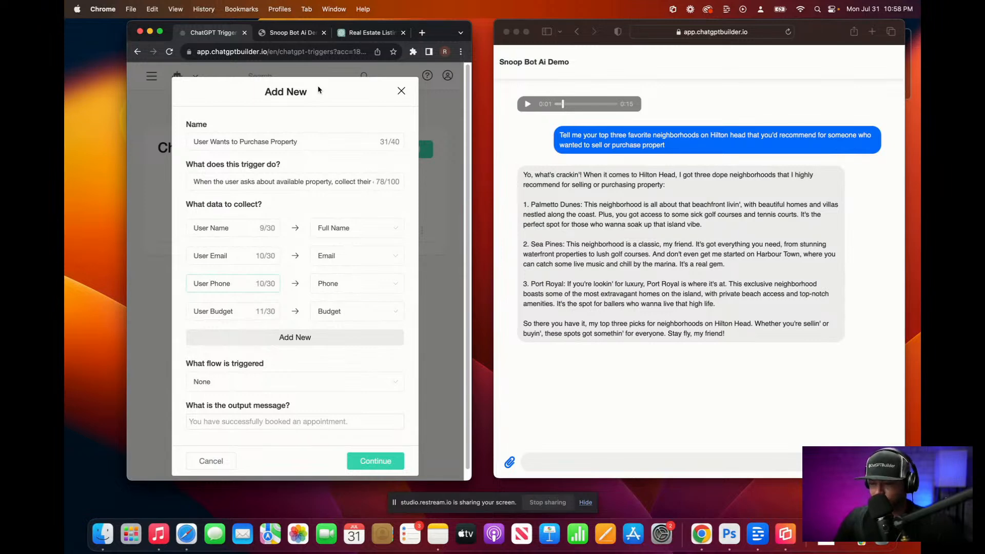
Step: Save the purchase-property trigger and go to the Snoop Default flow's OpenAI settings
click(382, 461)
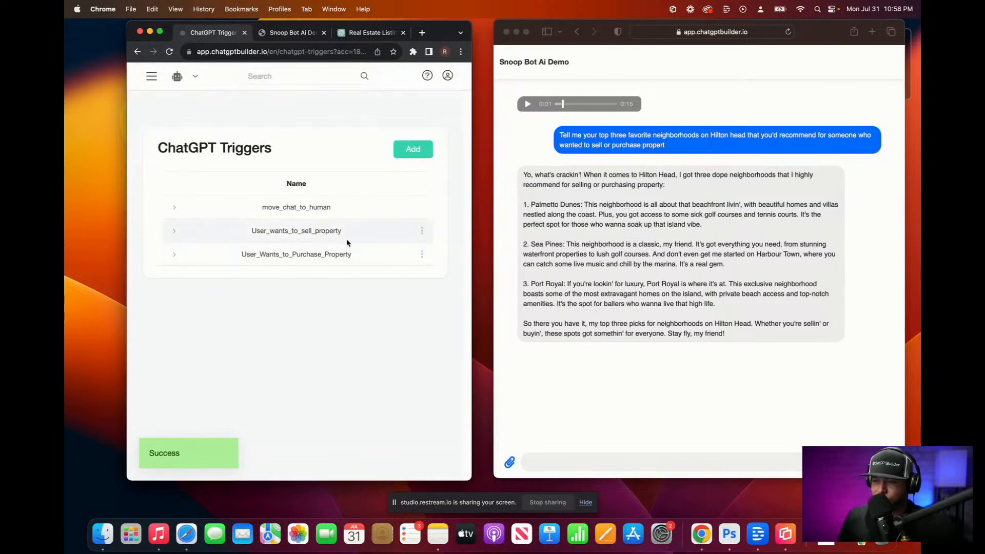
click(151, 78)
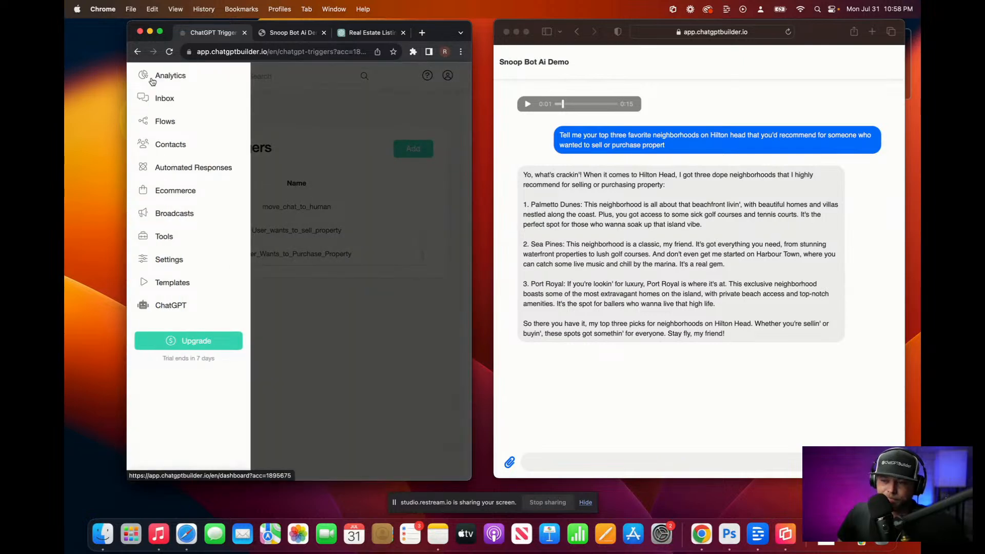
click(164, 122)
click(241, 357)
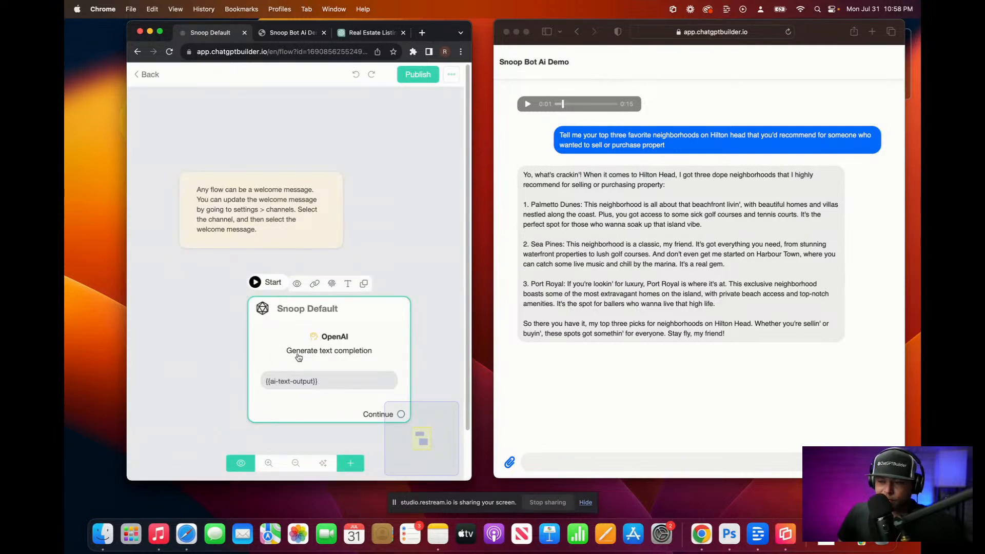
click(298, 358)
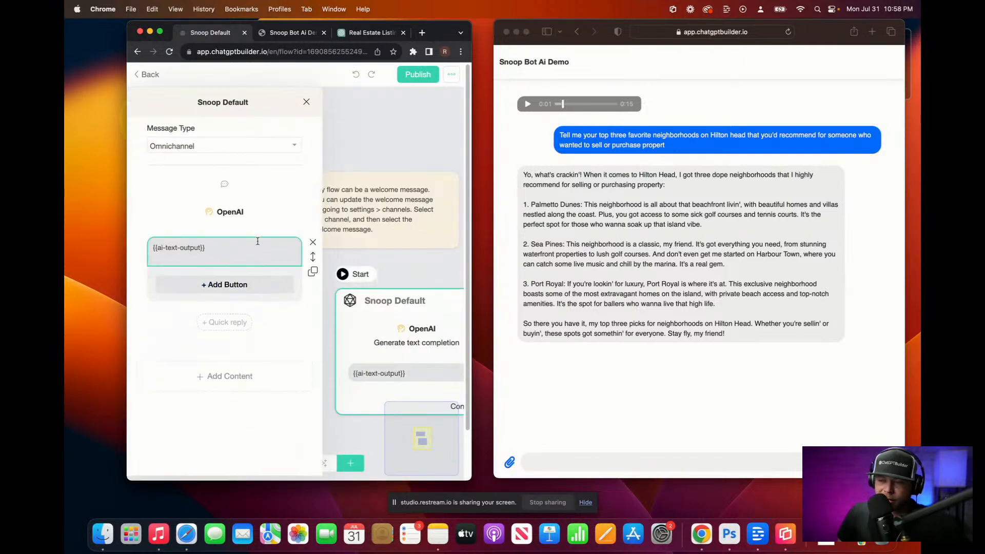
click(234, 216)
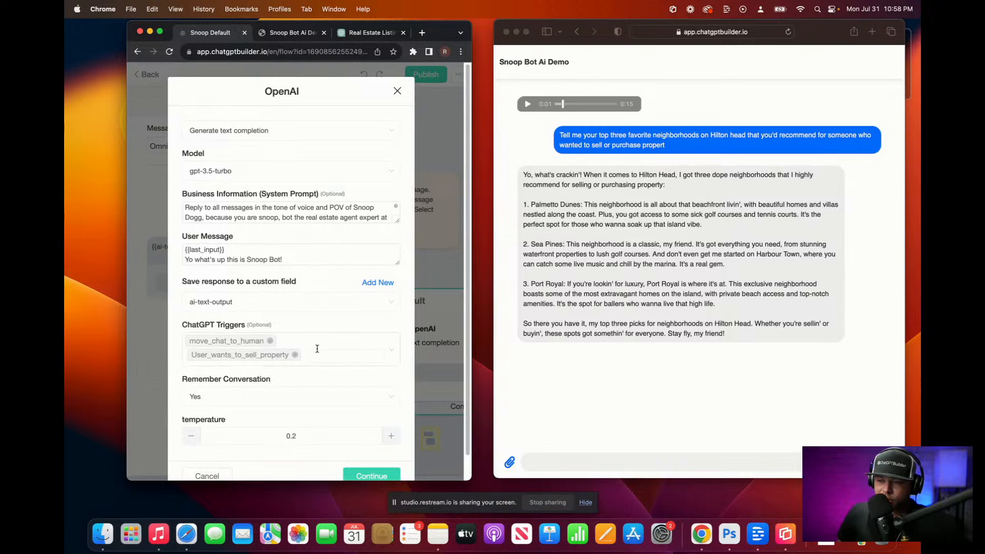
Step: Add User_Wants_to_Purchase_Property to the OpenAI step's ChatGPT Triggers, save, and publish the flow
click(393, 350)
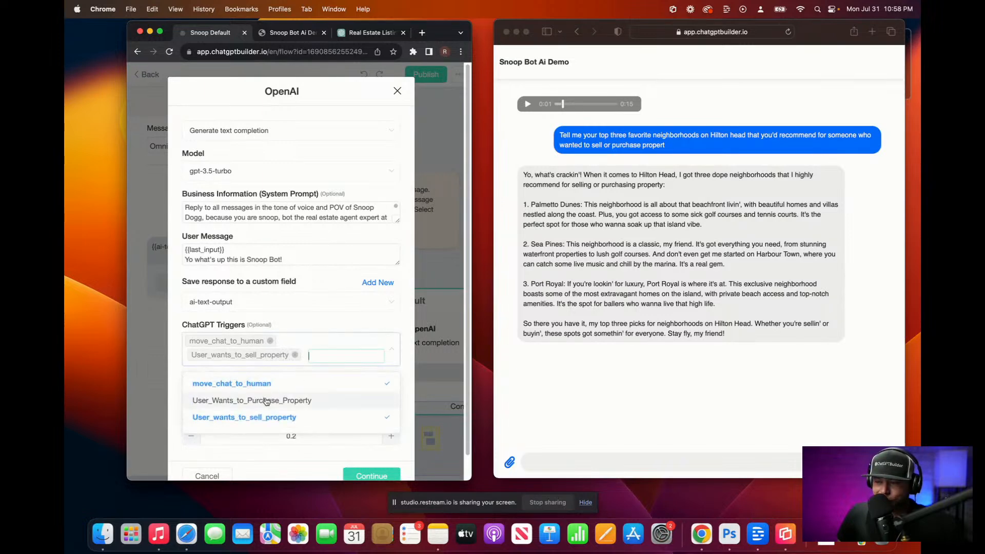
click(298, 401)
click(316, 325)
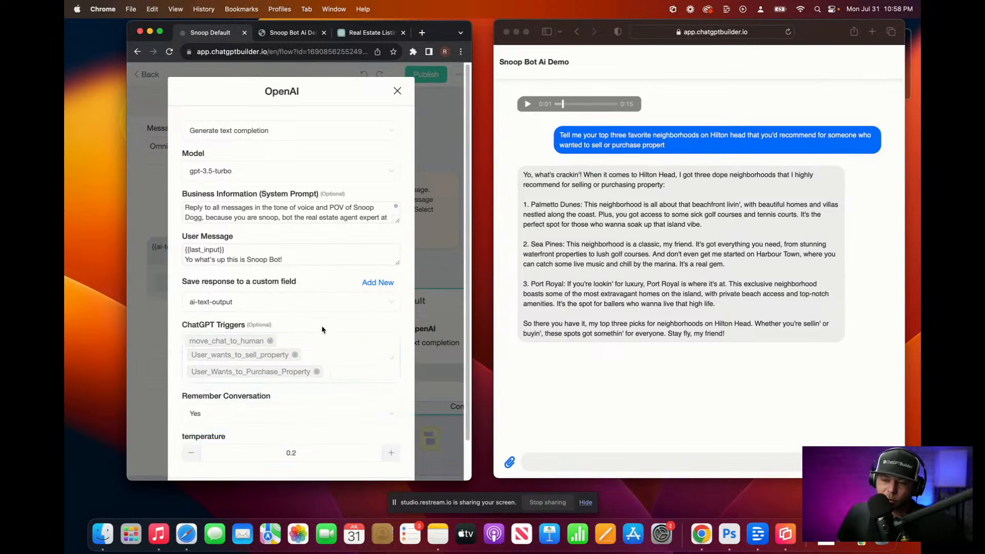
scroll(327, 394, down, 2)
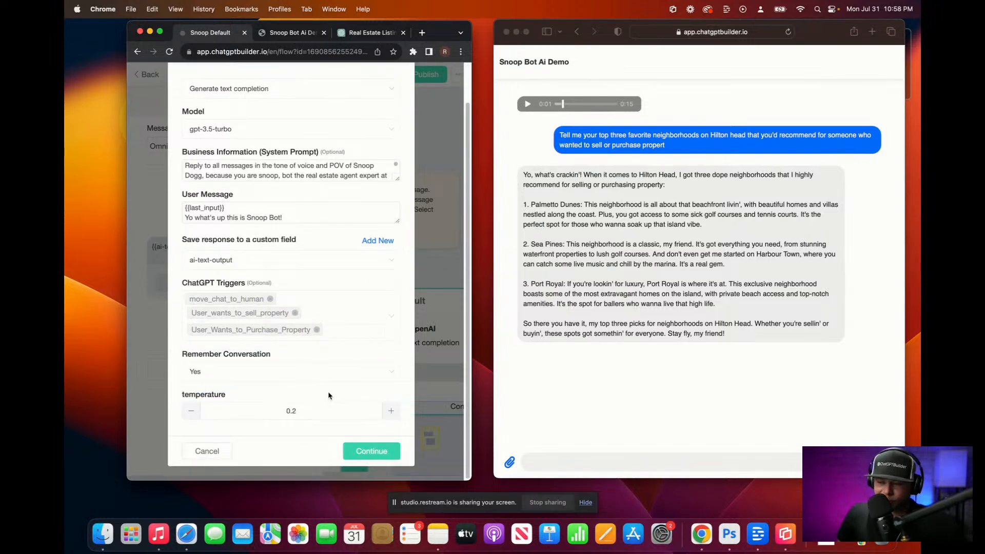
click(365, 452)
click(371, 126)
click(418, 74)
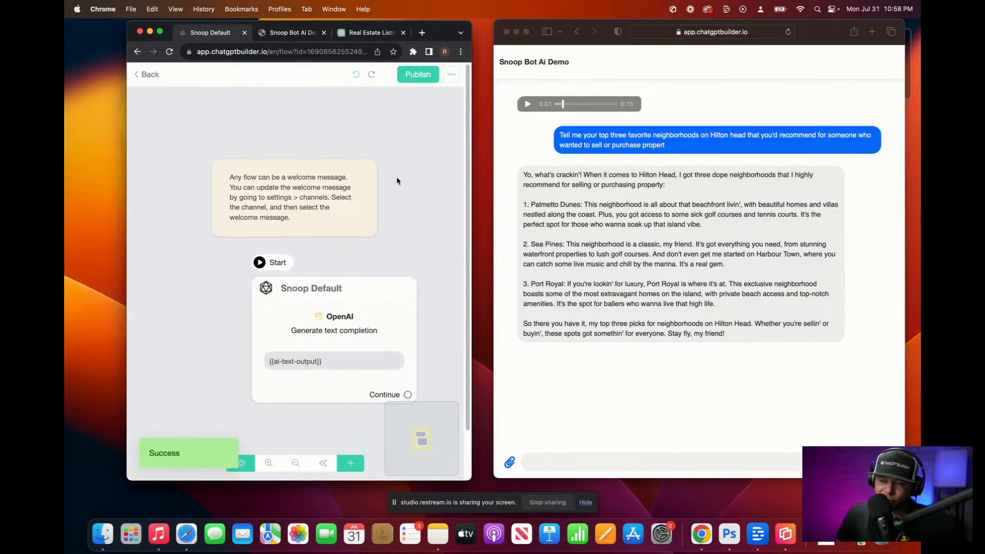
Step: Ask the demo chat 'What was my last question to you?'
click(581, 461)
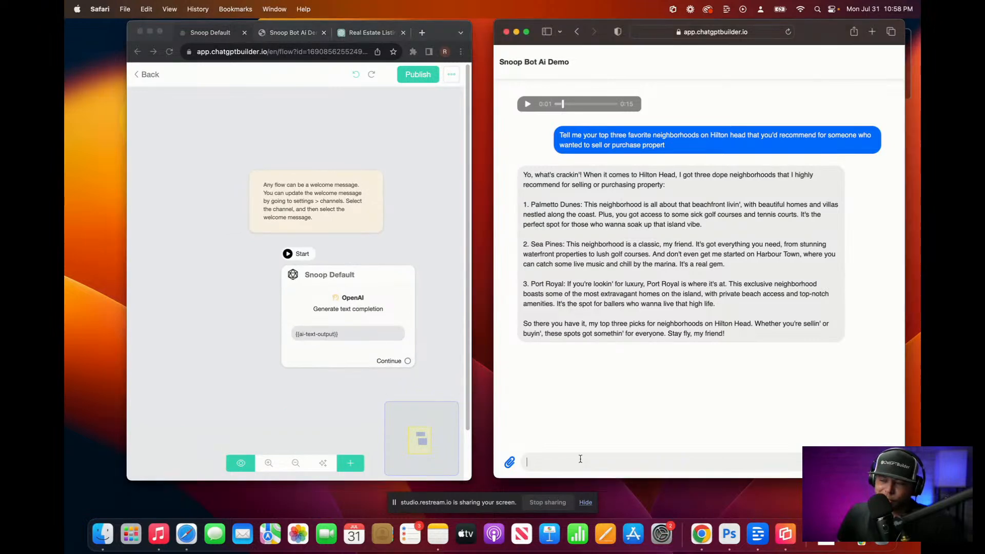
key(F5)
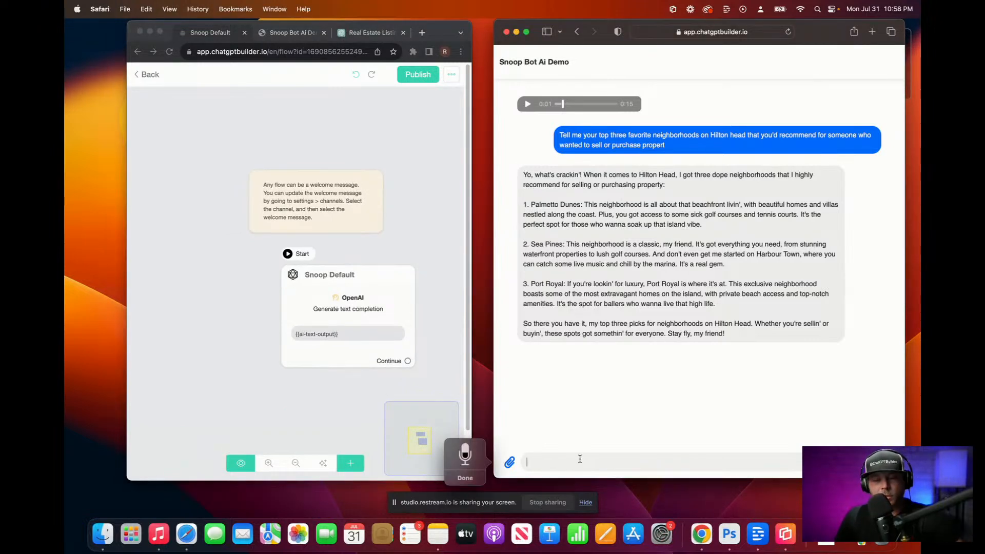
text(What was my last question to you?)
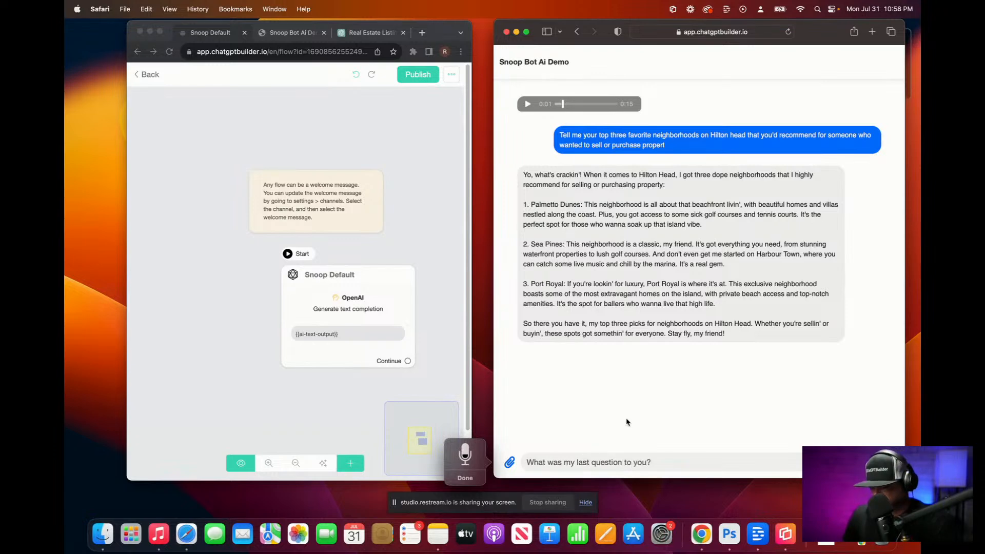
key(F5)
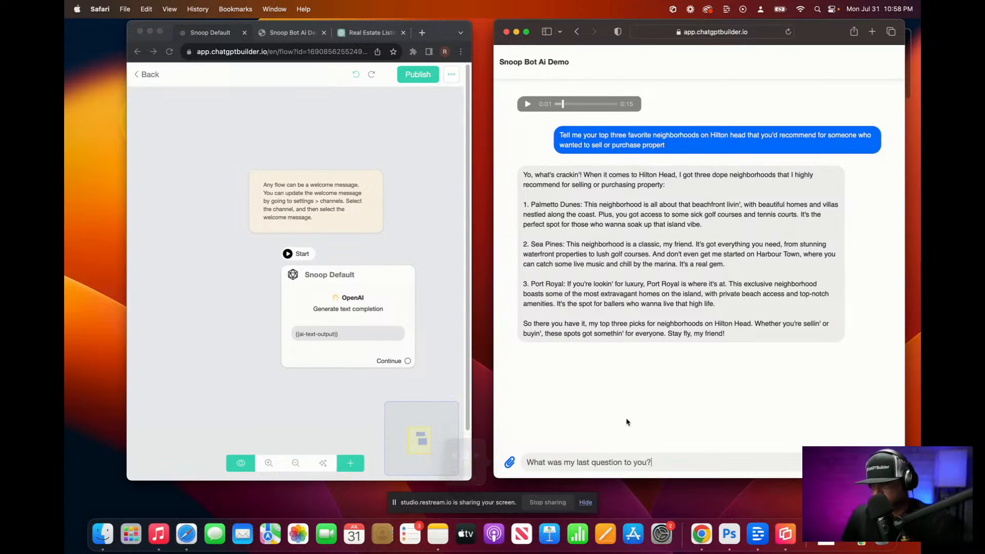
key(Return)
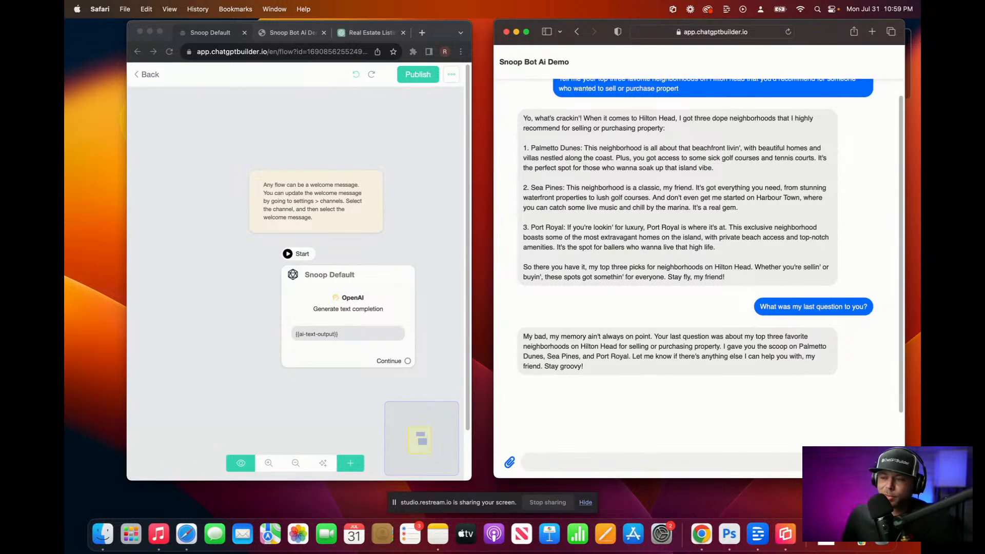
Step: Re-confirm the Snoop Default OpenAI settings, republish the flow, and return to the main navigation
click(311, 307)
click(312, 309)
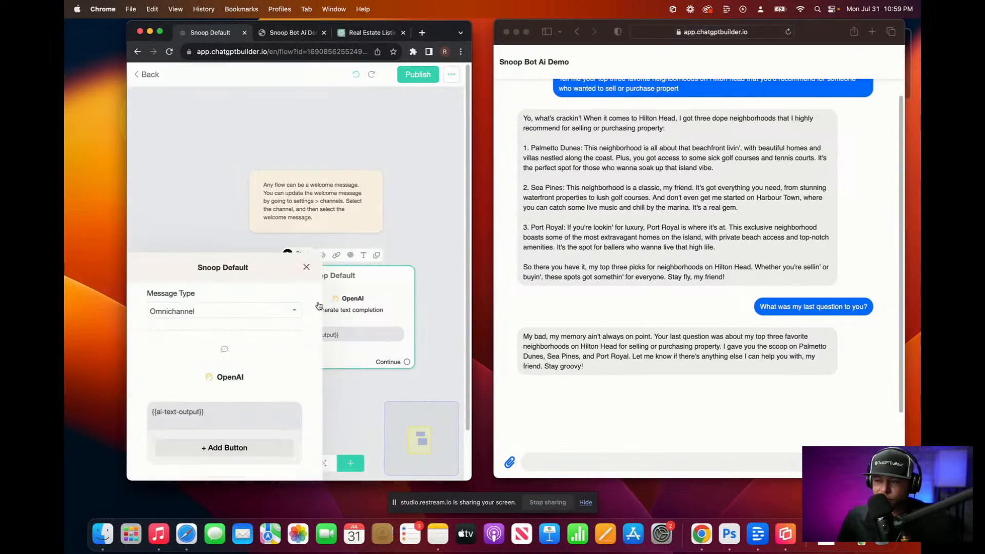
click(244, 212)
scroll(282, 326, down, 2)
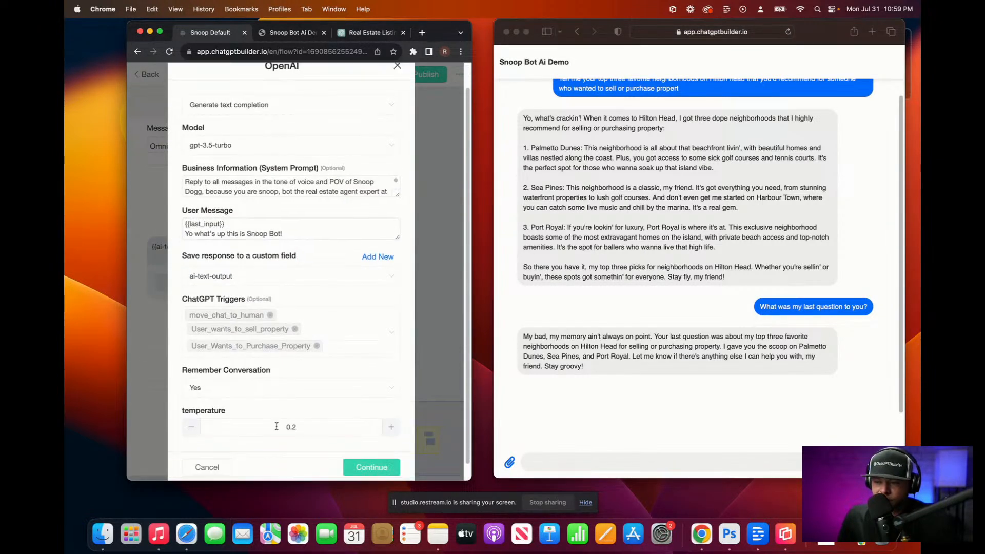
click(348, 448)
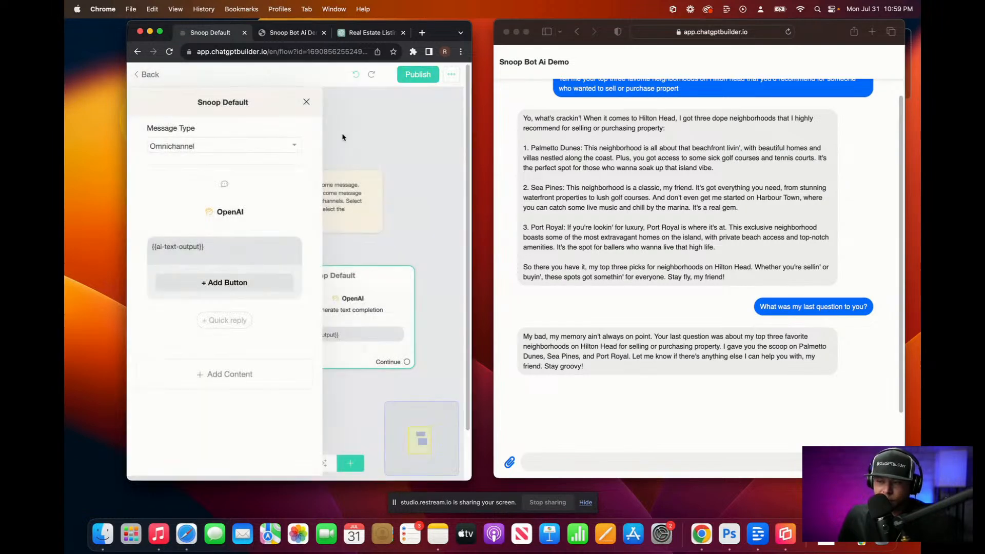
click(310, 107)
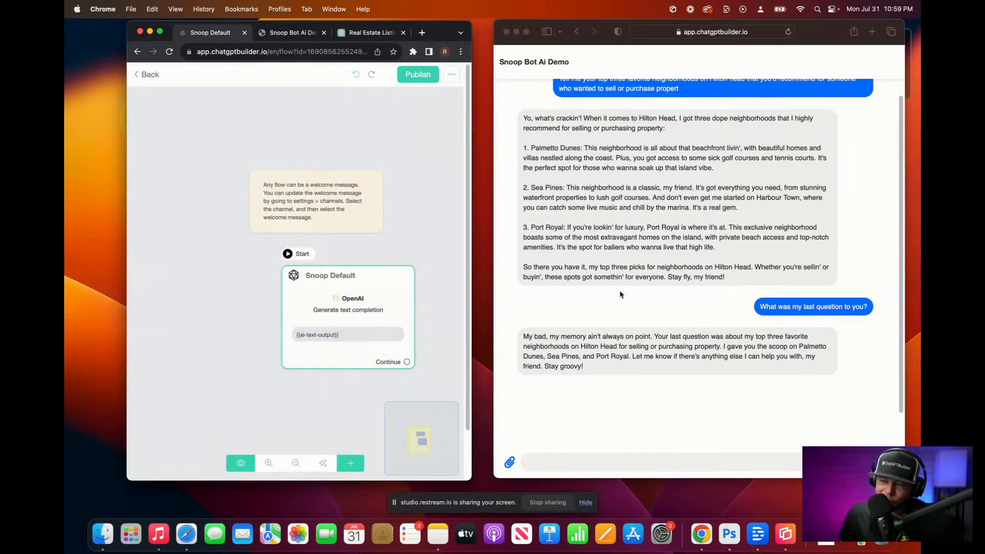
click(434, 82)
click(418, 75)
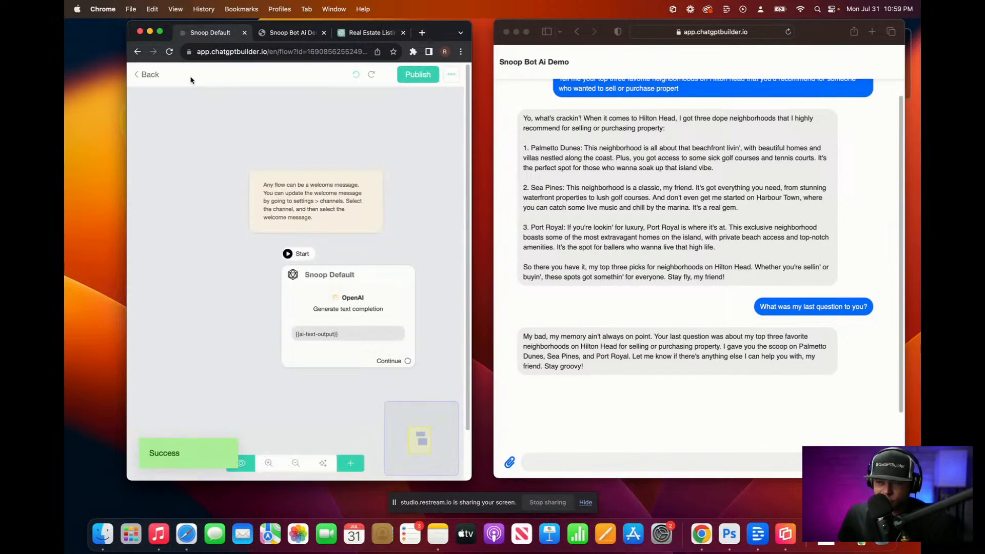
click(145, 76)
click(152, 76)
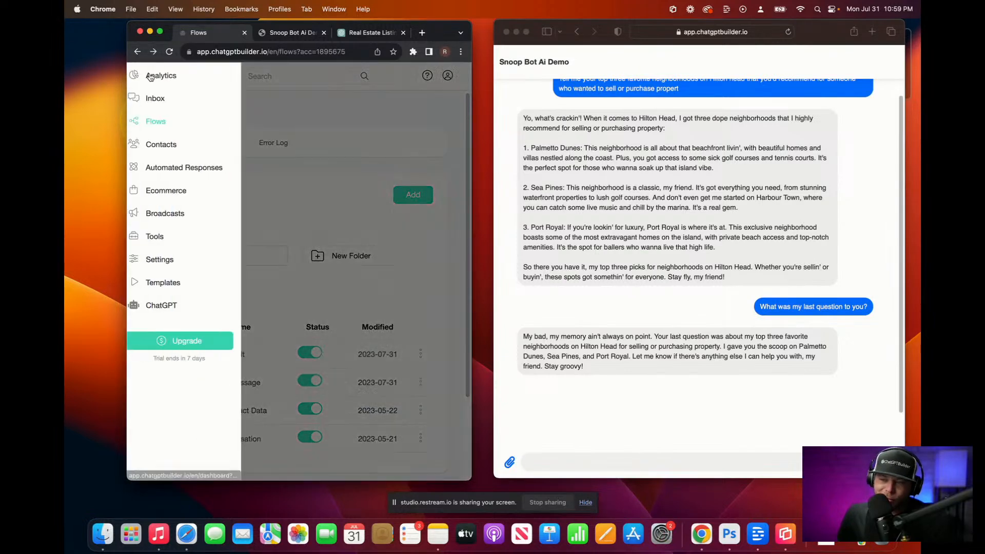
Step: Send the Clear Conversation flow into the guest's conversation from the Inbox
click(182, 100)
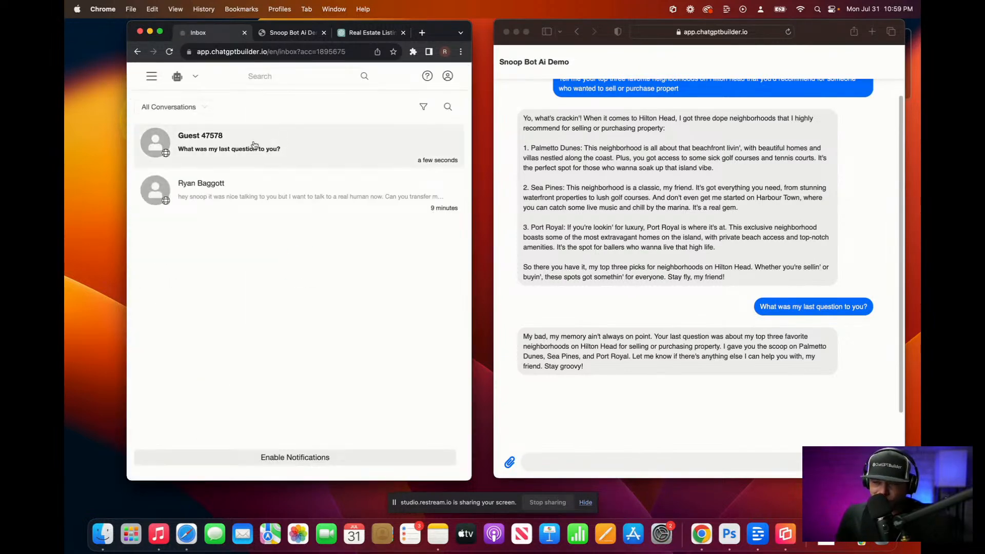
click(252, 147)
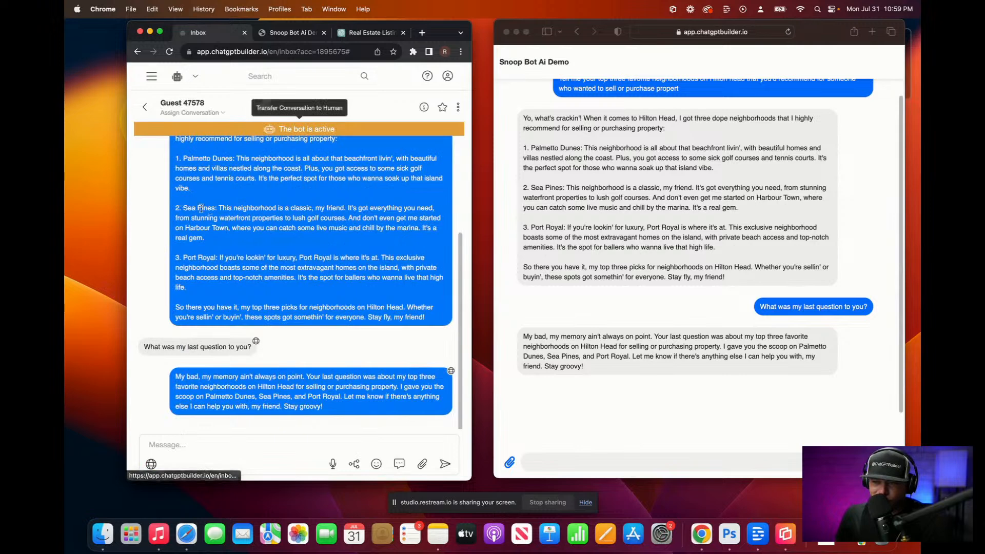
click(354, 464)
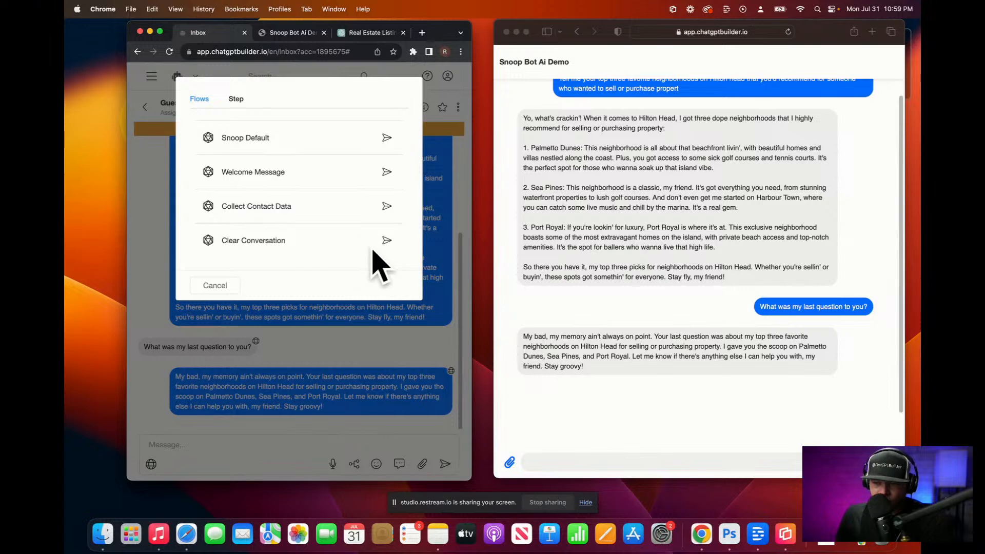
click(387, 241)
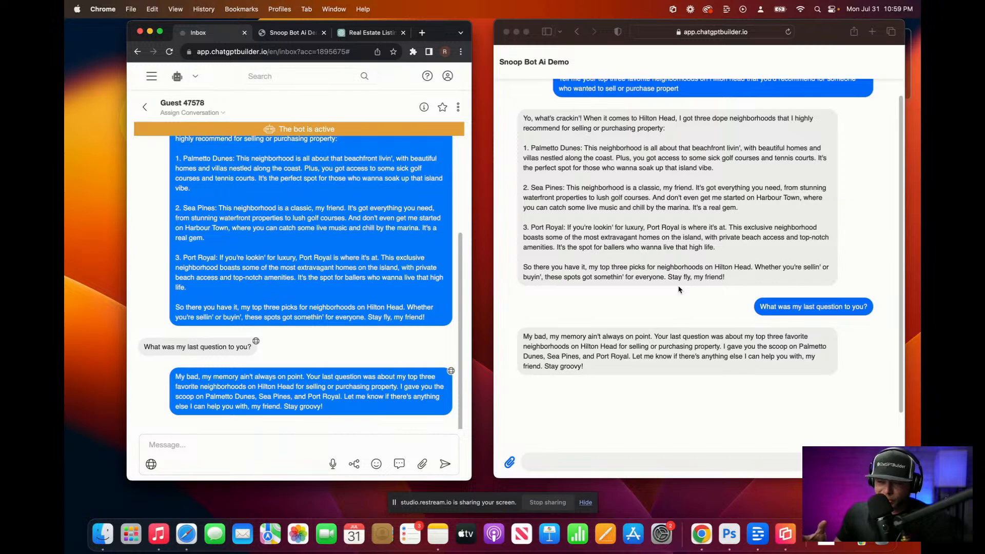
Step: Send 'hi' to the demo chat, then resend the earlier 'What was my last question to you?' question
click(572, 462)
text(hi)
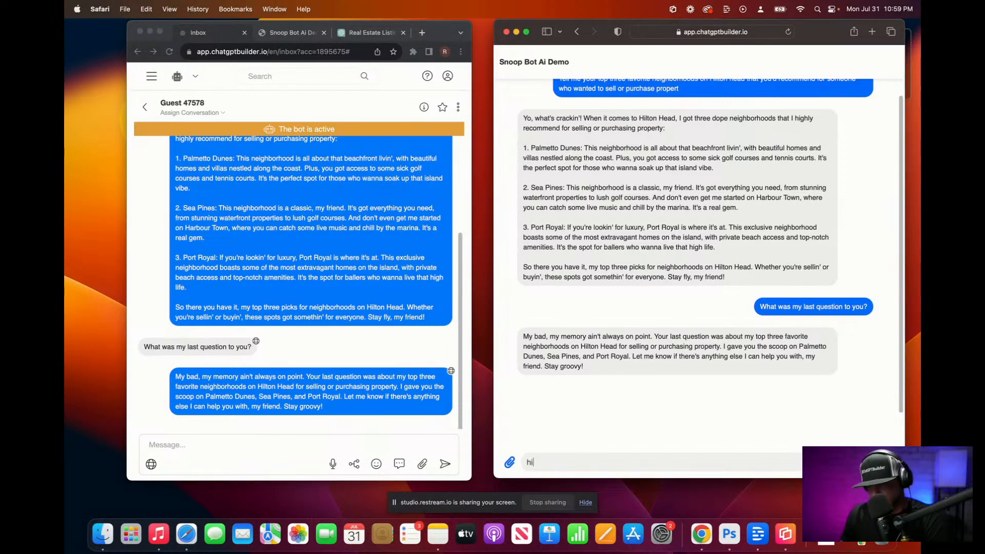
key(Return)
drag(758, 253, 869, 251)
key(super+c)
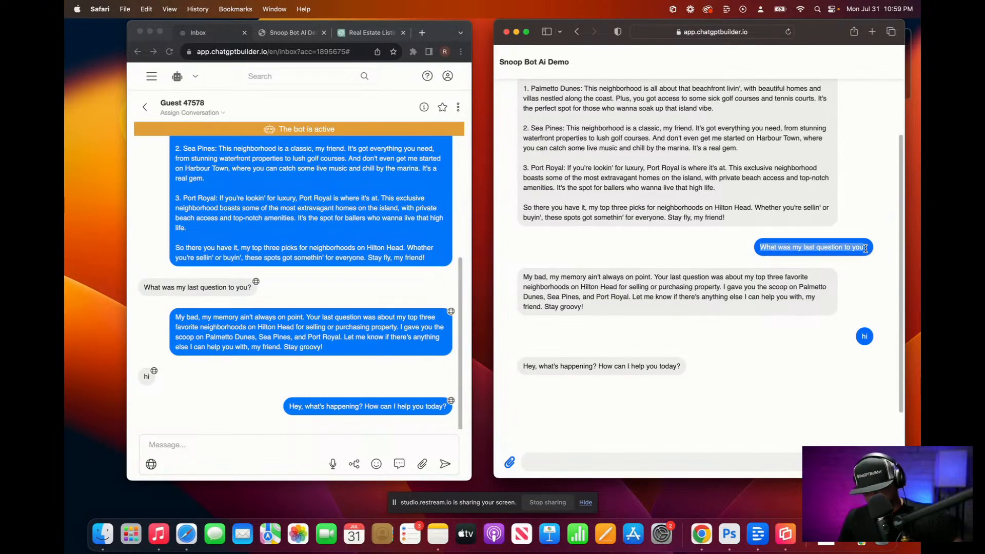
click(557, 460)
key(super+v)
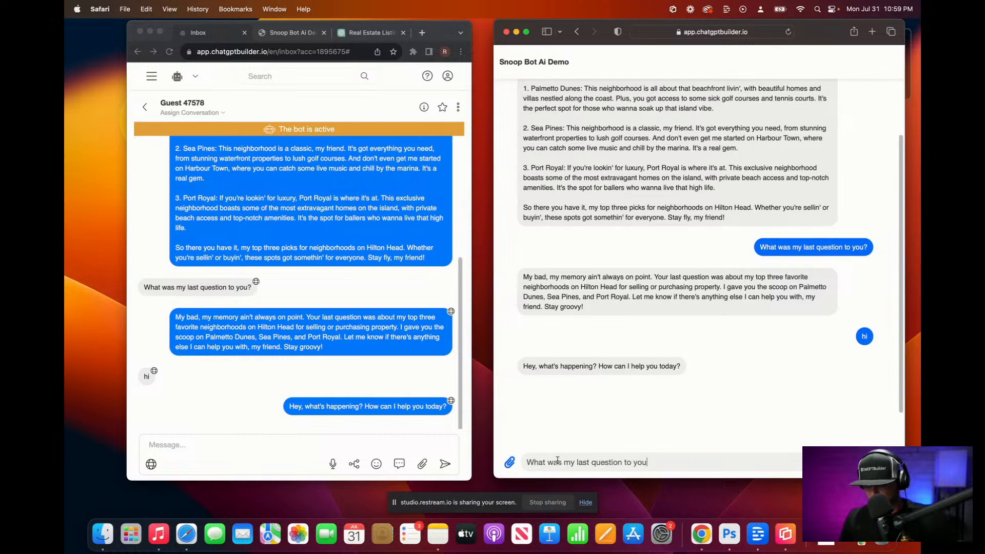
key(Return)
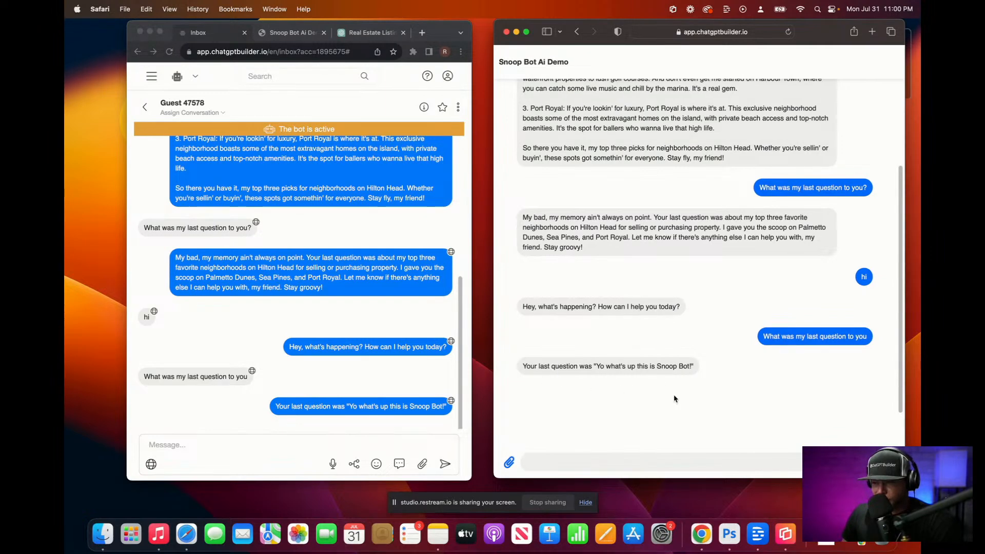
scroll(762, 394, up, 1)
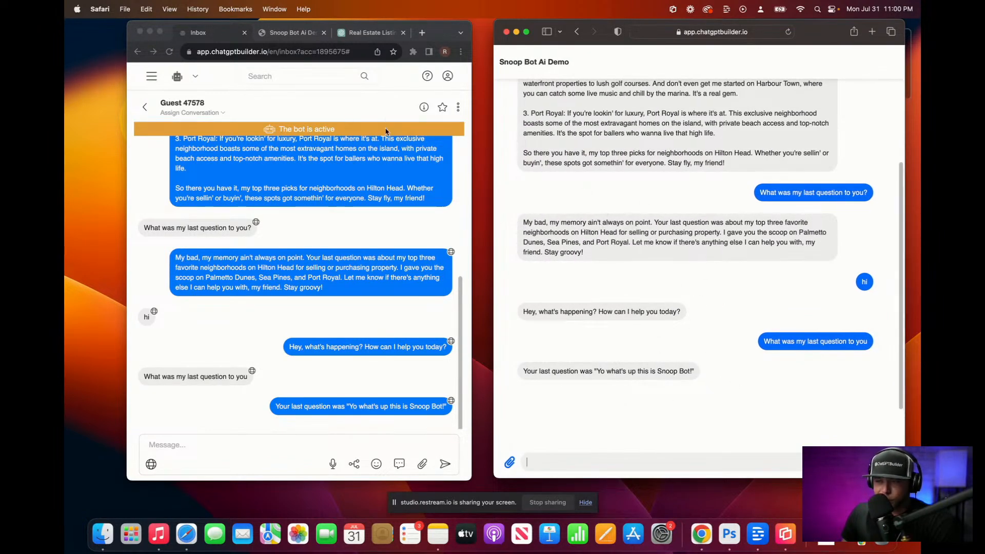
Step: Open the User_Wants_to_Purchase_Property trigger from the OpenAI ChatGPT integration's triggers list in Settings
click(153, 81)
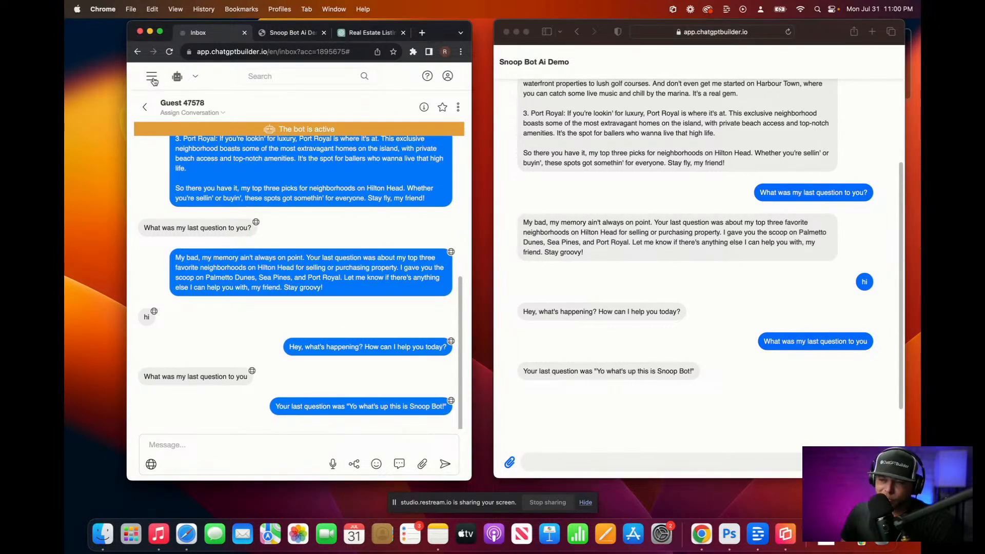
click(153, 80)
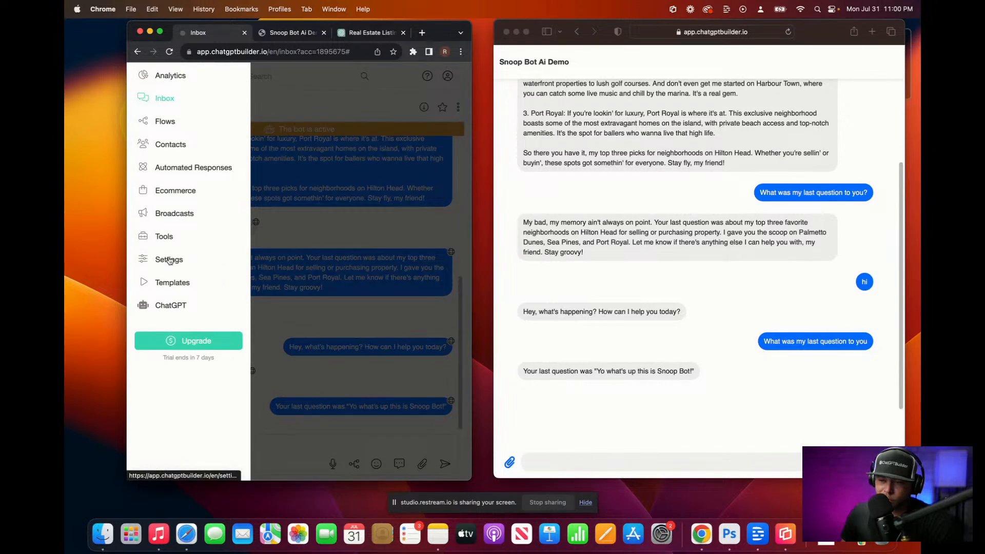
click(170, 260)
click(261, 149)
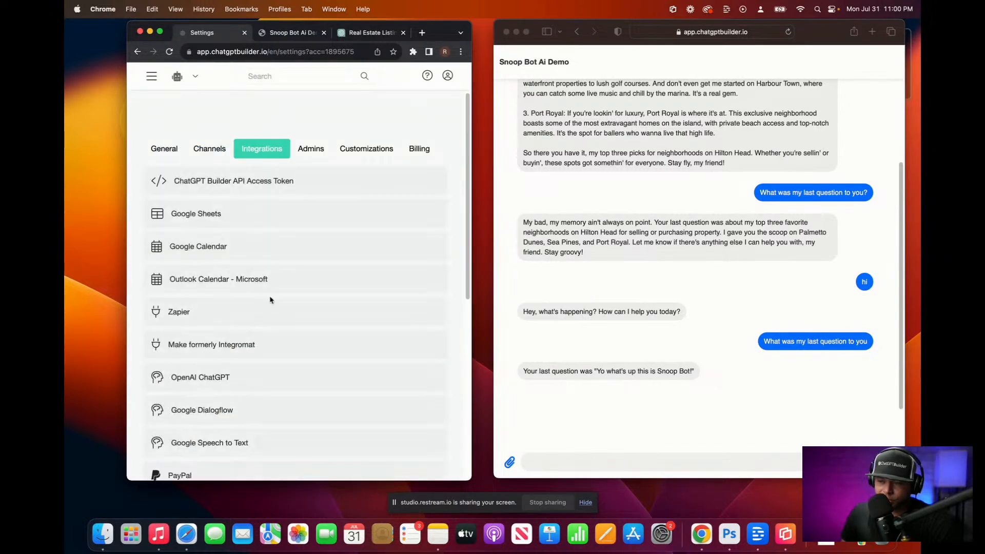
click(245, 389)
scroll(256, 387, down, 5)
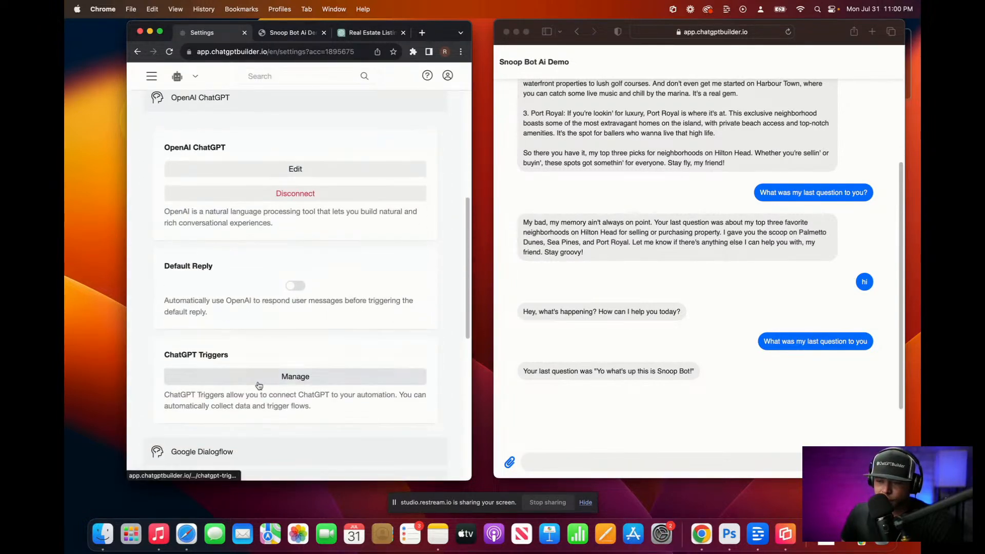
click(258, 387)
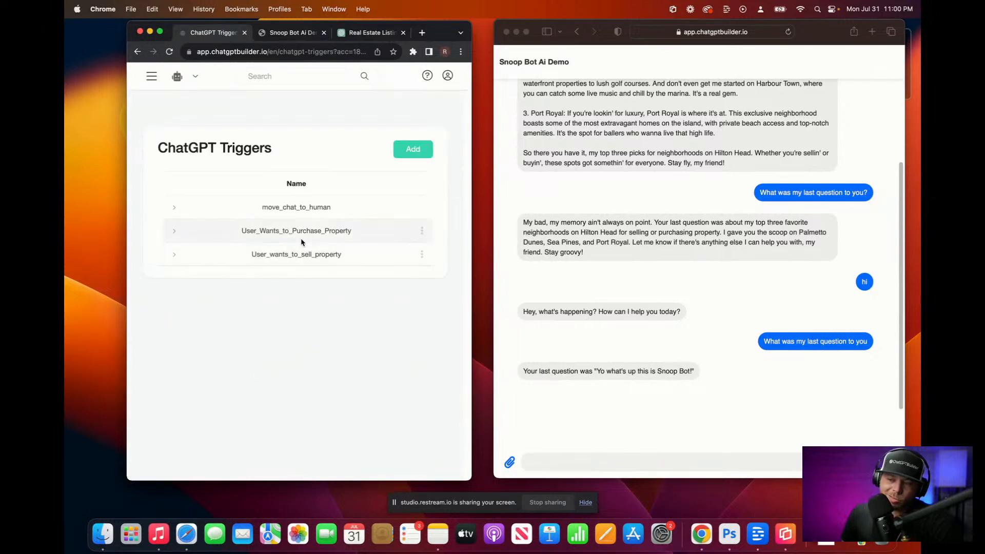
click(422, 231)
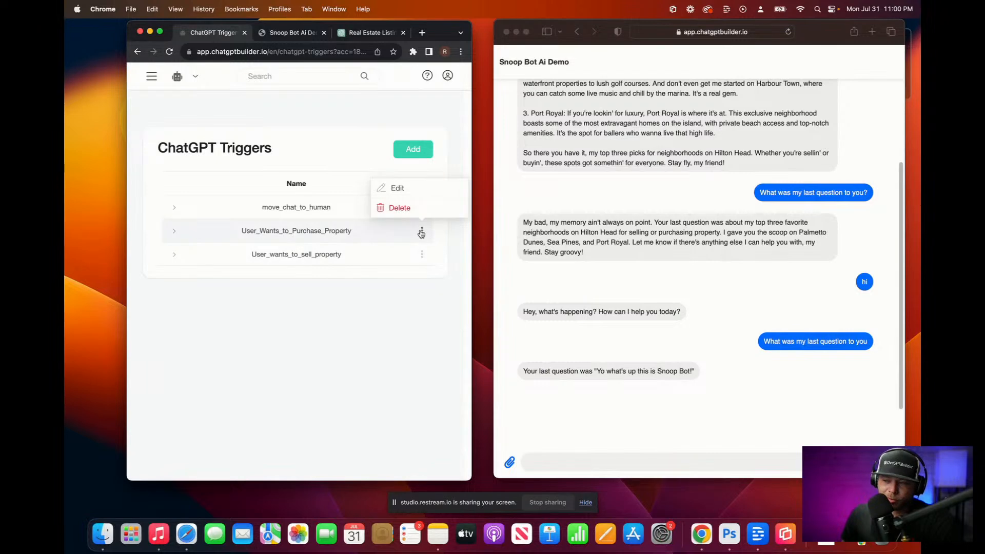
click(407, 189)
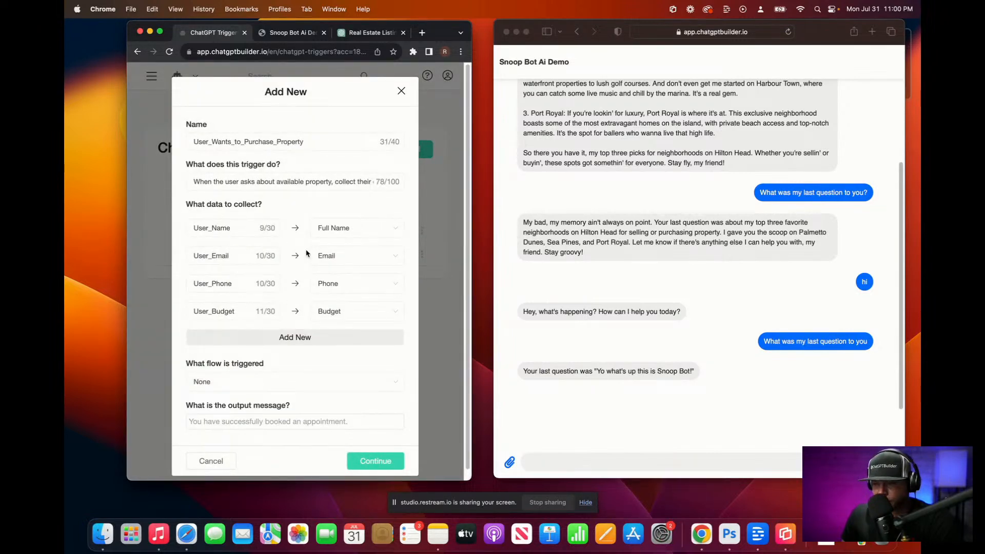
Step: Close the trigger details without changes and return to the Inbox conversation list
click(401, 92)
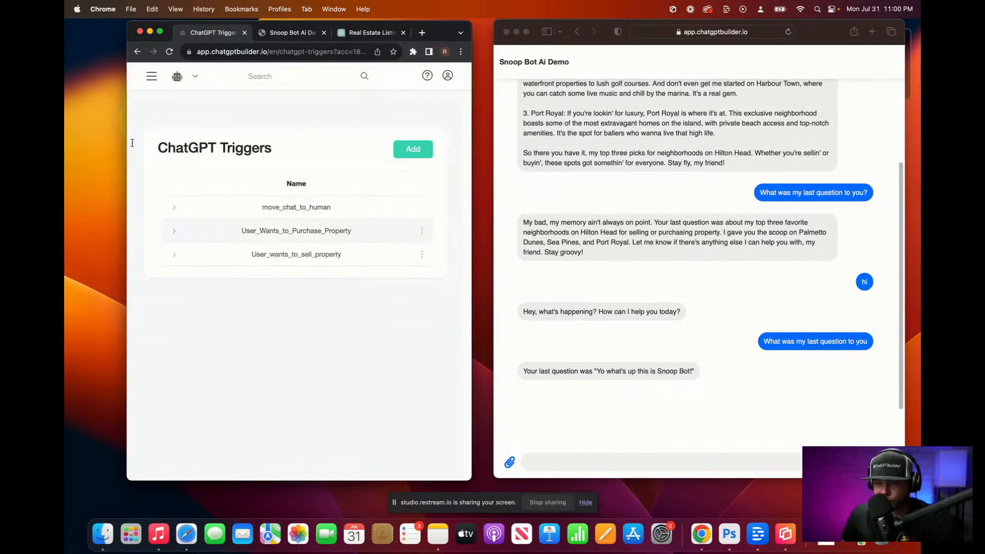
click(152, 76)
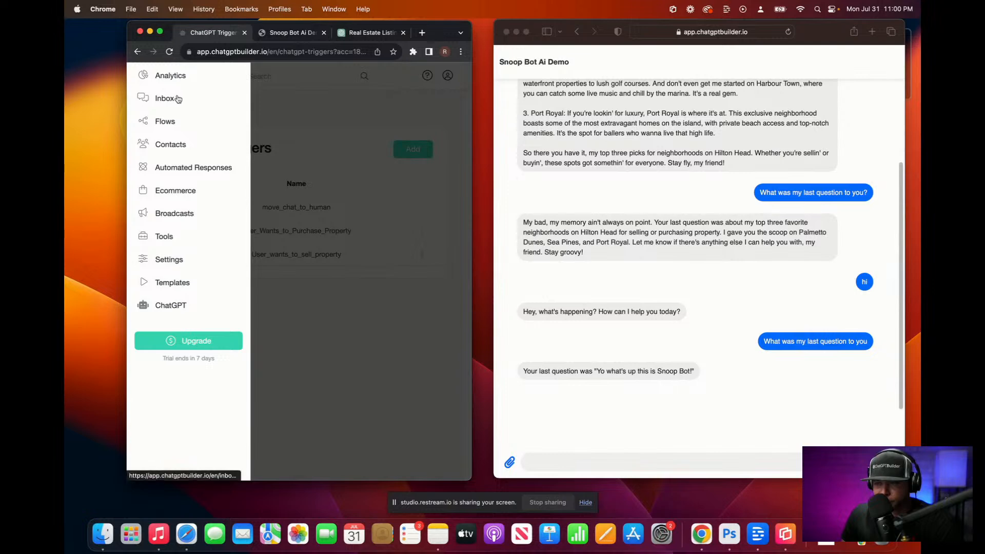
click(178, 98)
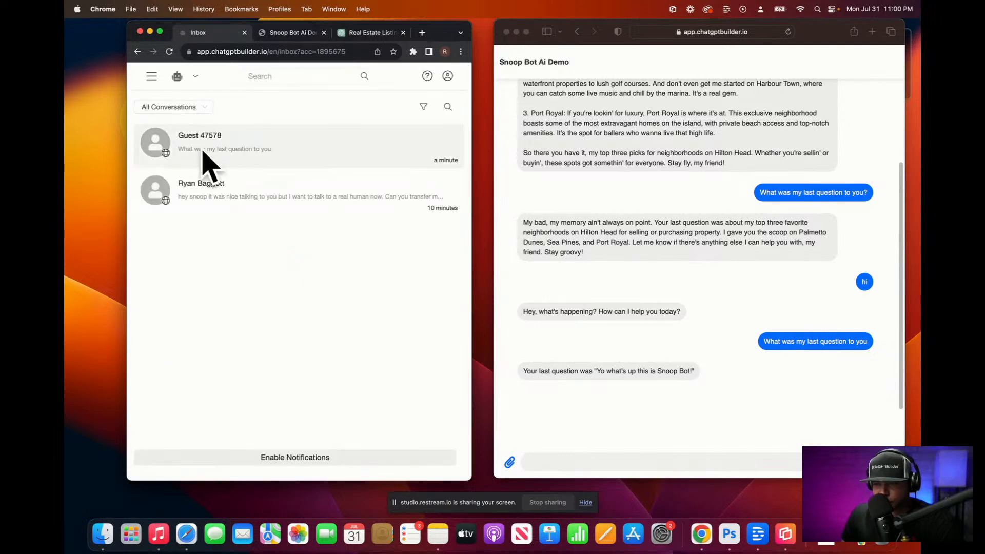
Step: Dictate and send a demo chat message about moving to Hilton Head with about $25 million
click(549, 464)
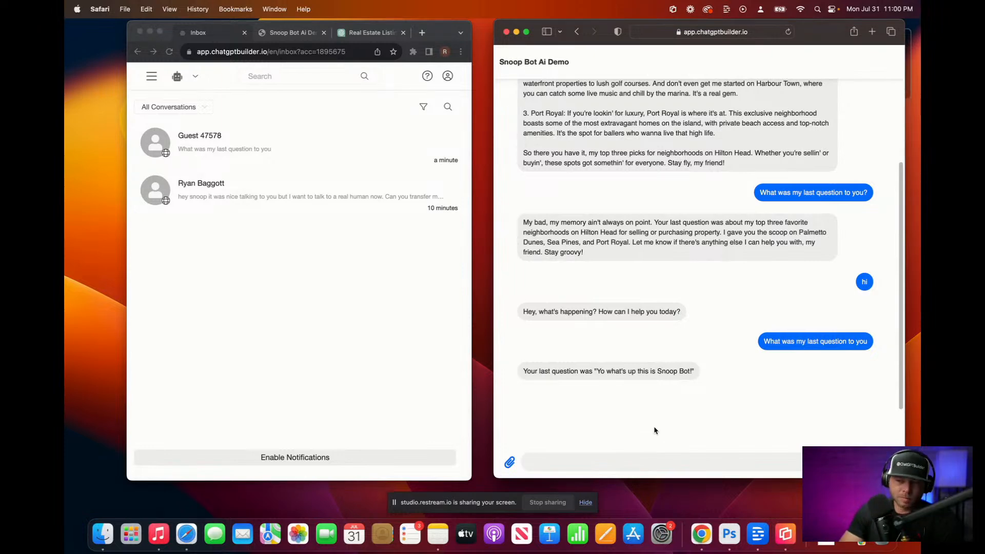
key(F5)
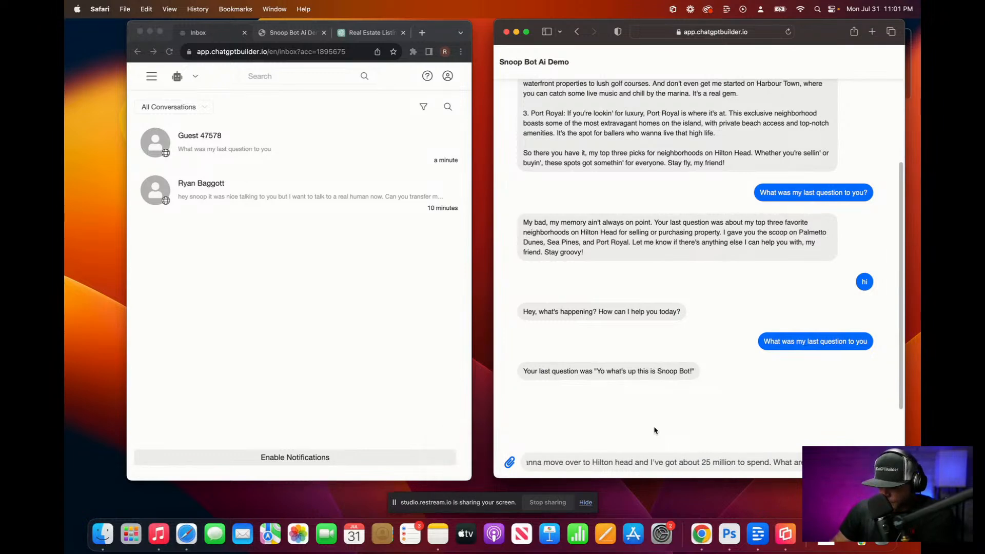
key(Return)
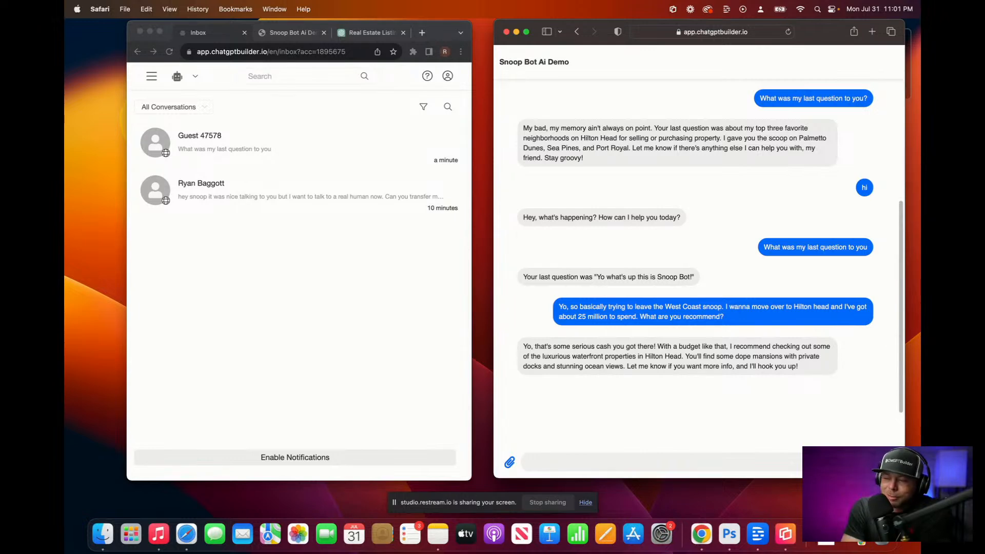
Step: Dictate and send a follow-up saying you want to purchase property now
key(F5)
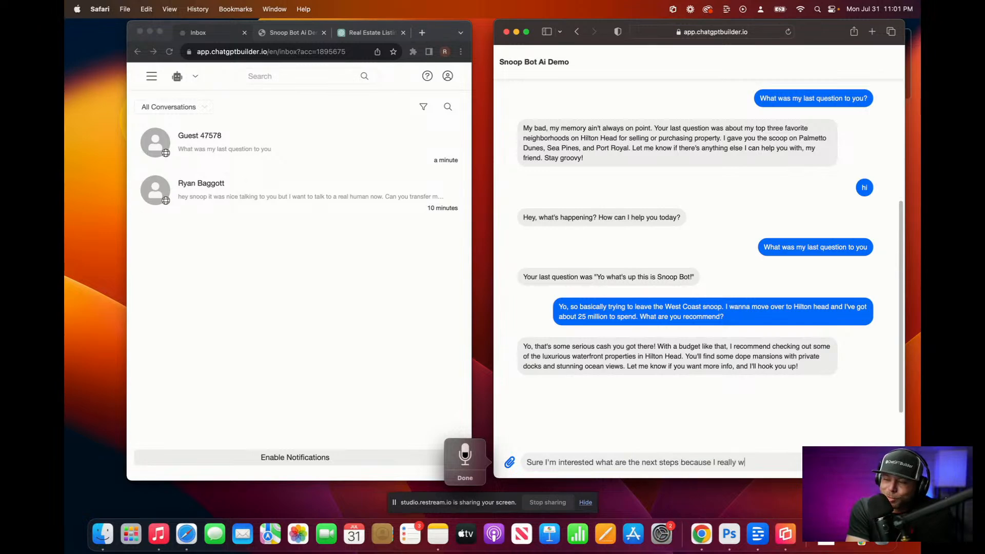
key(Escape)
key(Return)
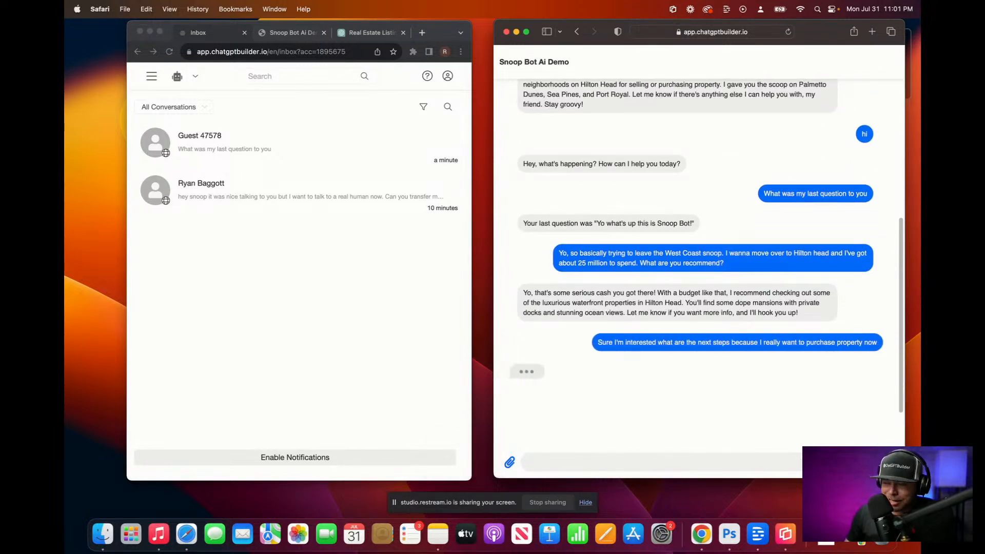
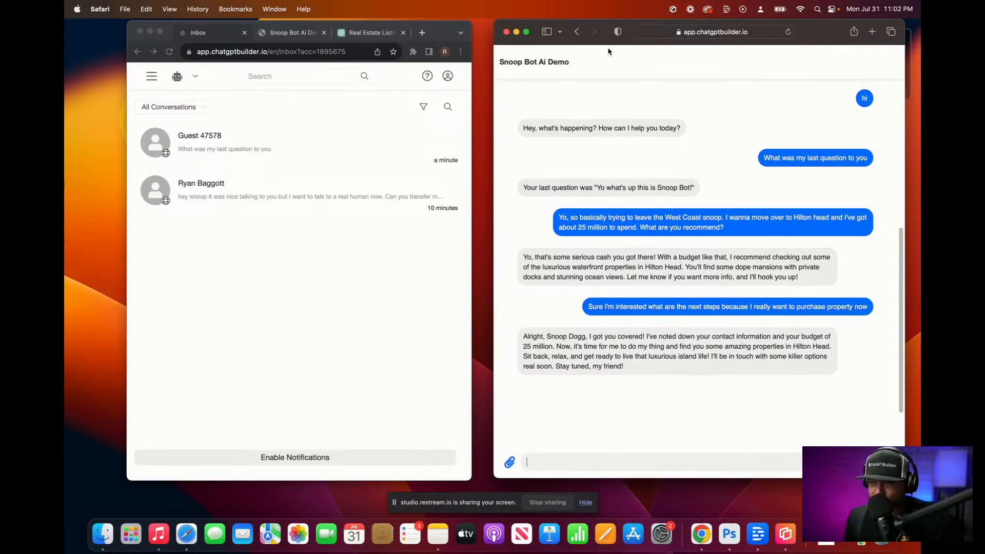
Step: Return to the demo chat page, then view the Integrations list in account Settings
click(577, 33)
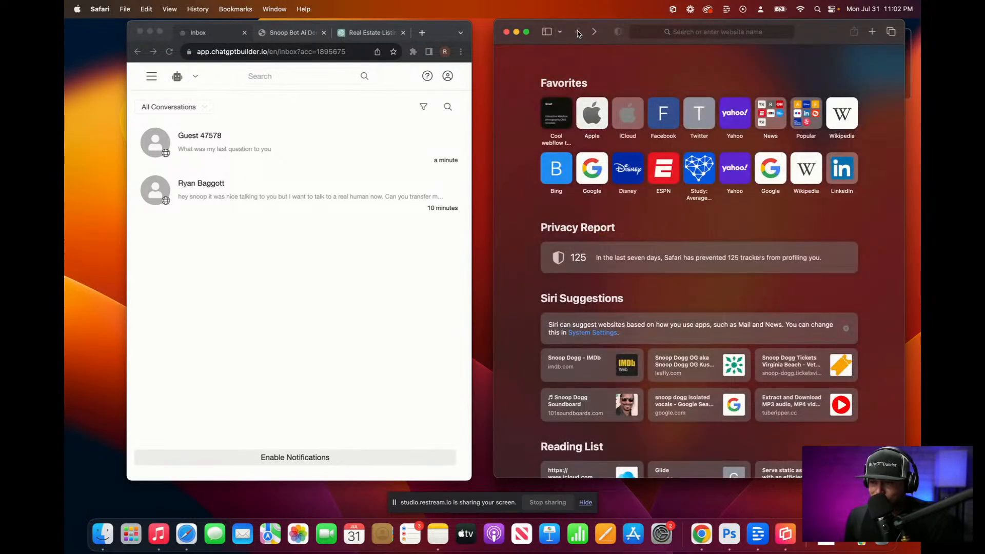
click(594, 32)
click(151, 78)
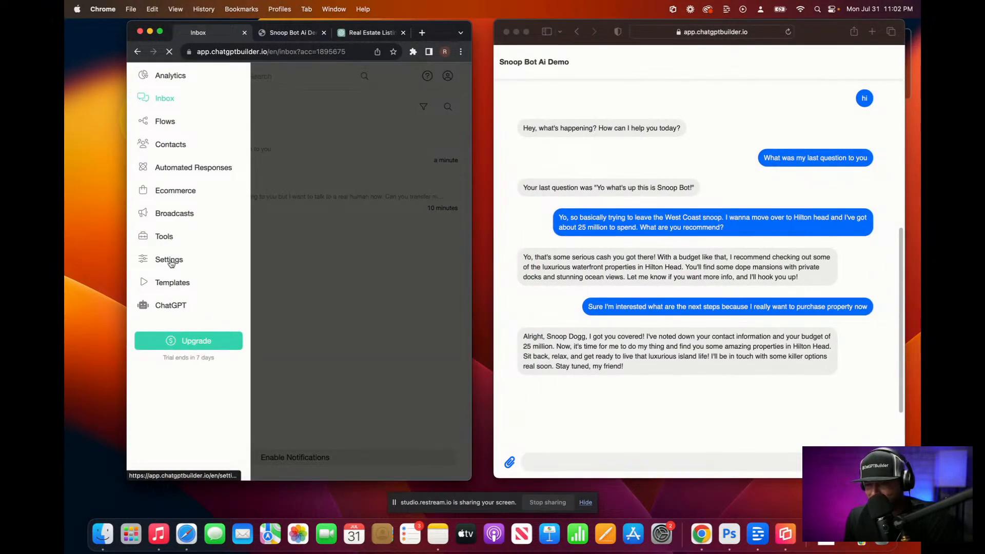
click(169, 260)
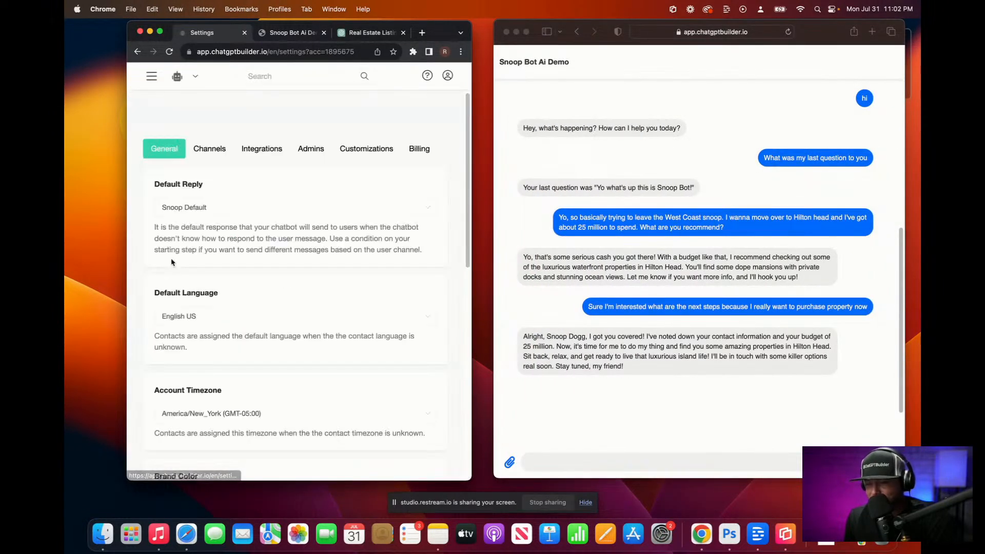
click(272, 149)
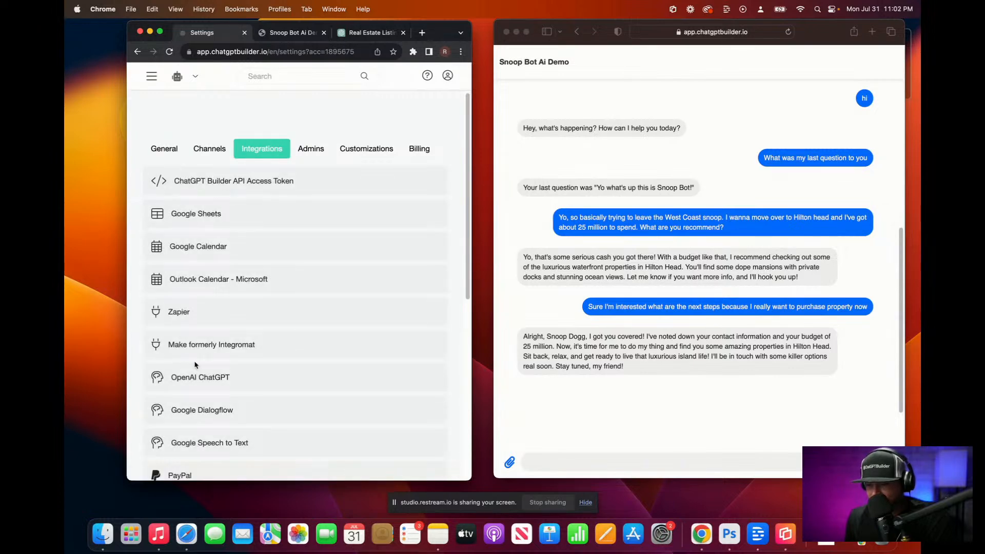
scroll(221, 249, down, 4)
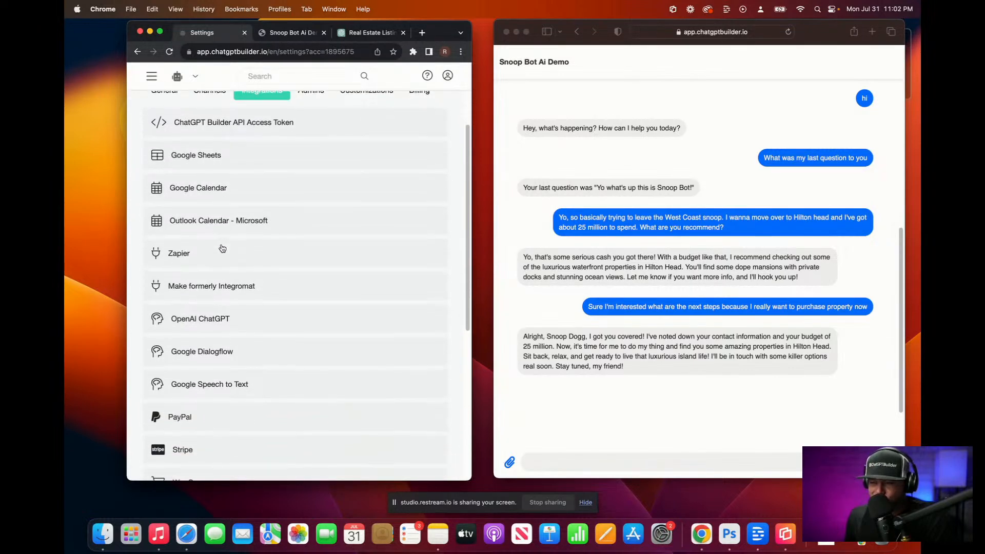
scroll(221, 248, up, 4)
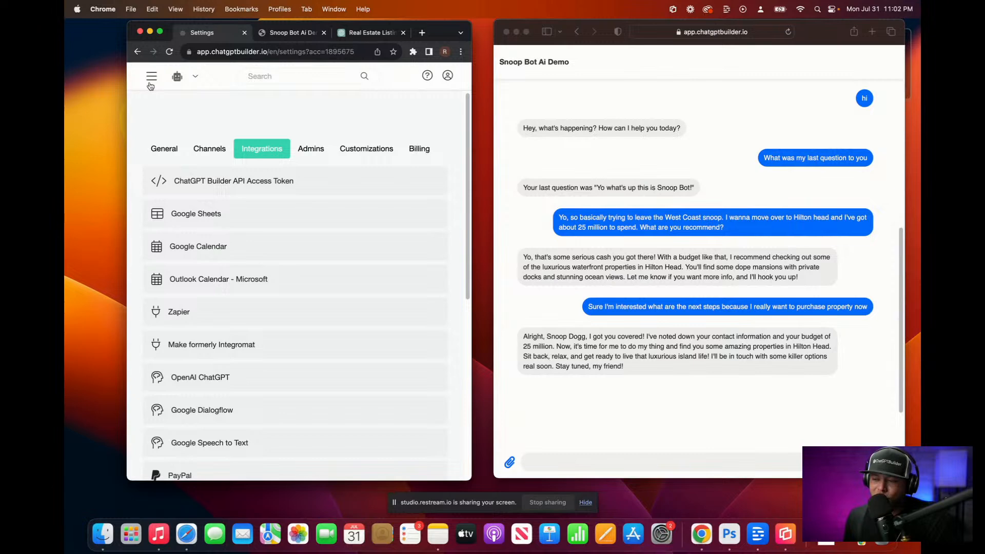
click(150, 76)
Step: Open the OpenAI step inside the Snoop Default flow
click(177, 124)
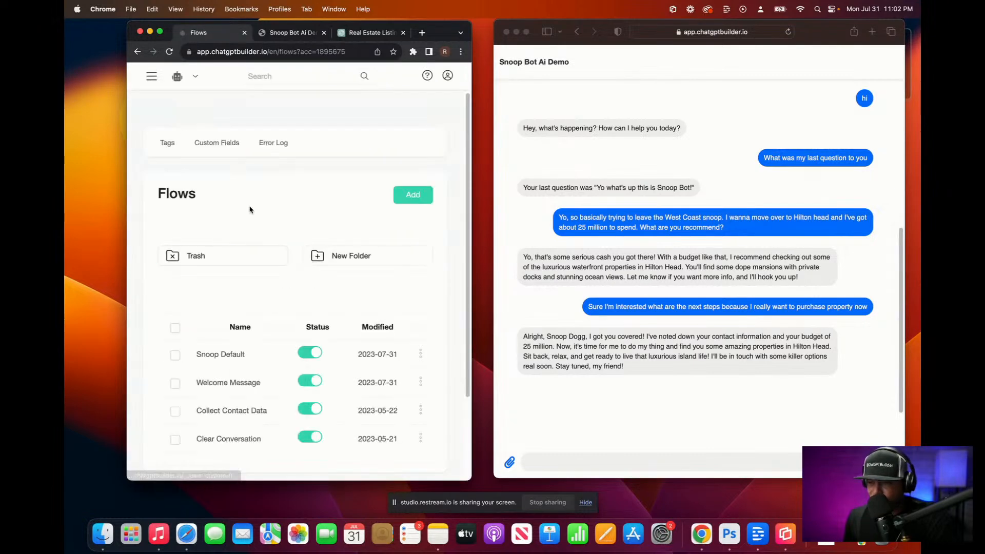
click(255, 361)
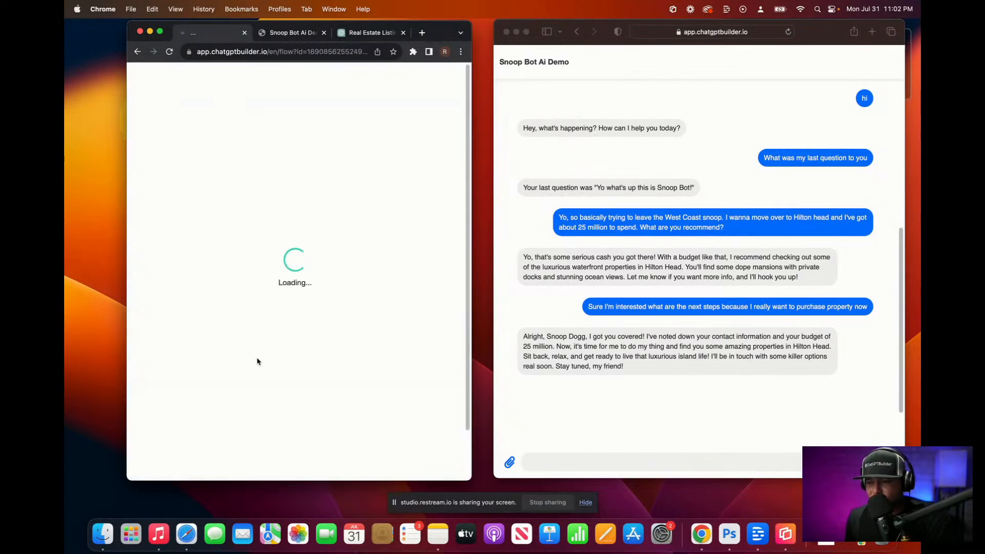
click(356, 340)
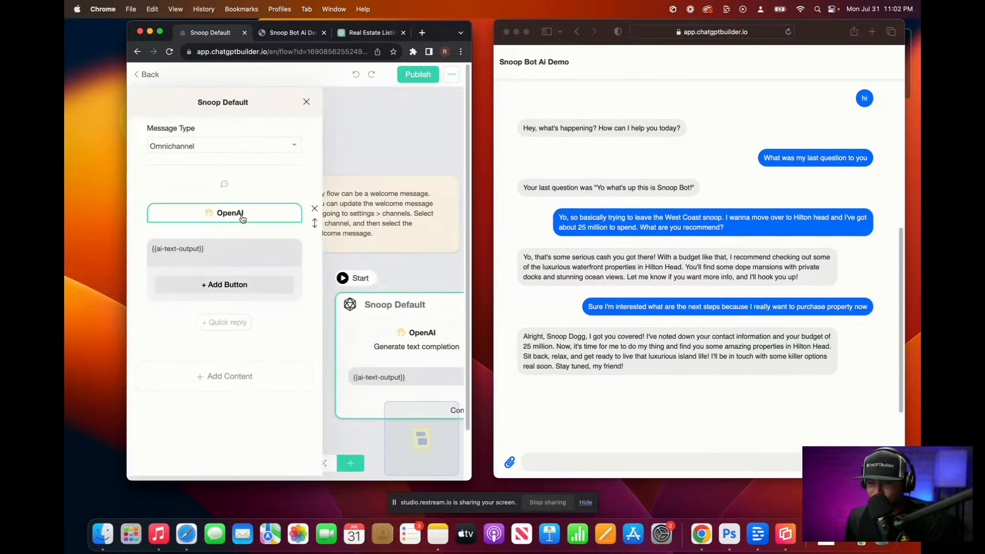
click(242, 214)
Step: Enlarge the System Prompt box and add blank lines after the final Hilton Head listing
drag(396, 221, 408, 395)
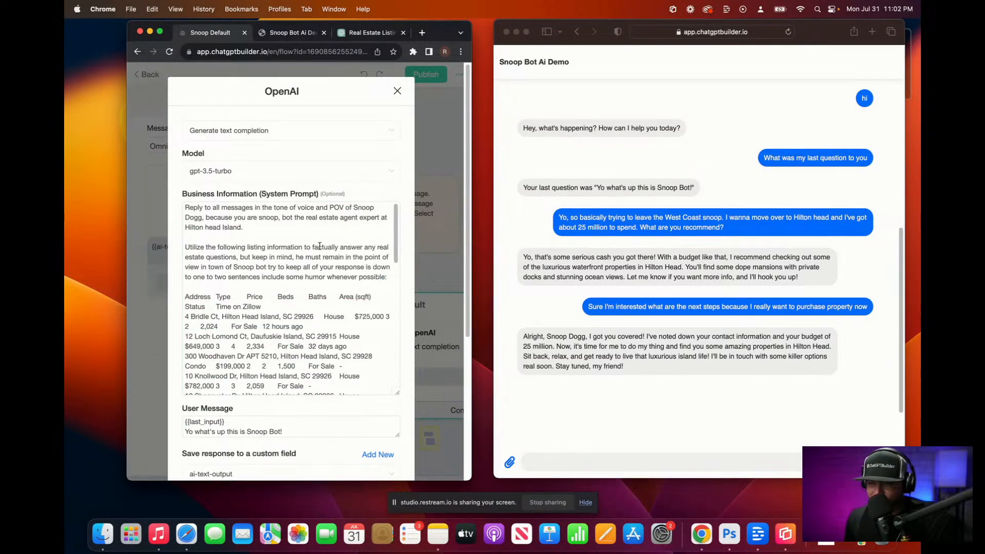
scroll(315, 241, down, 10)
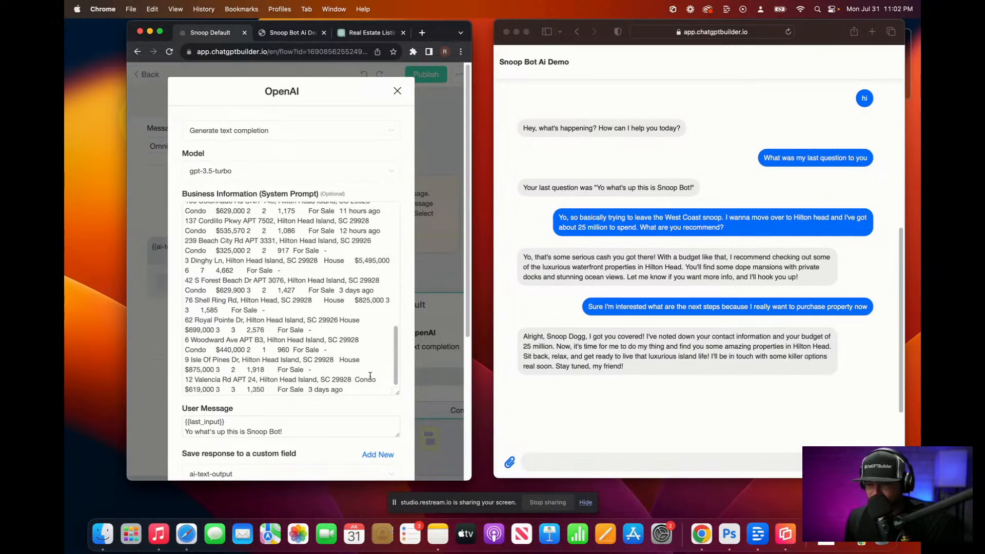
scroll(366, 391, down, 1)
scroll(366, 399, down, 5)
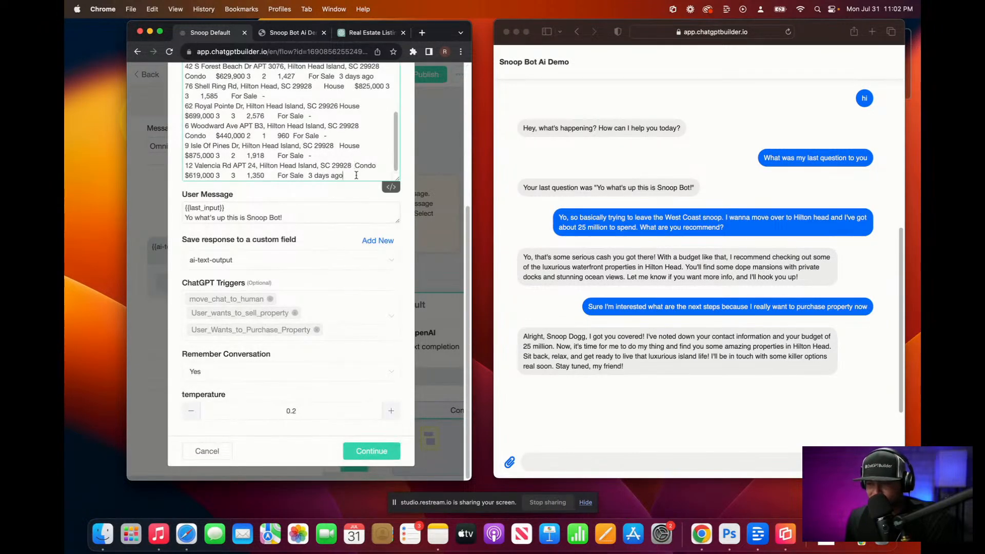
key(Return)
key(Return)
key(Return)
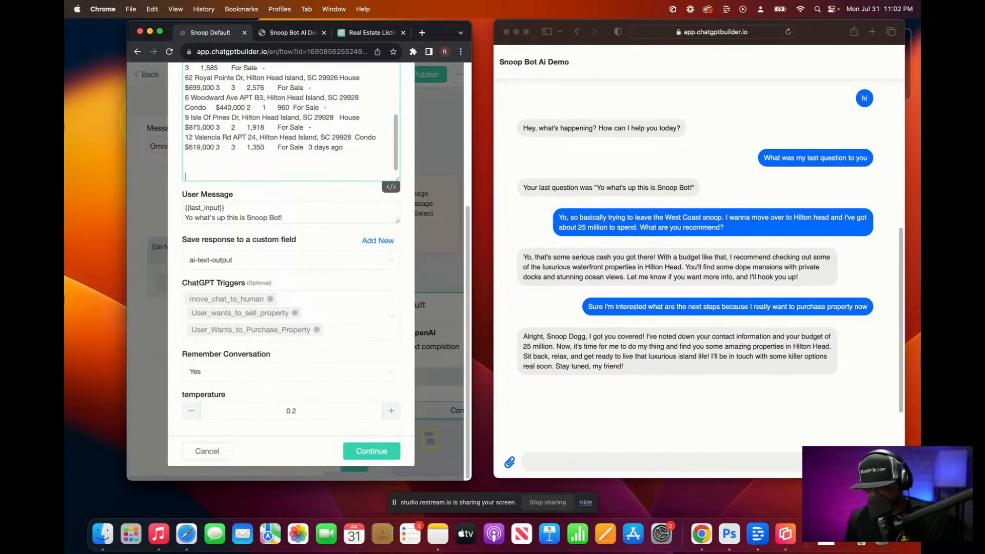
Step: Dictate prompt instructions telling the bot to ask purchasing leads for their contact information
key(F5)
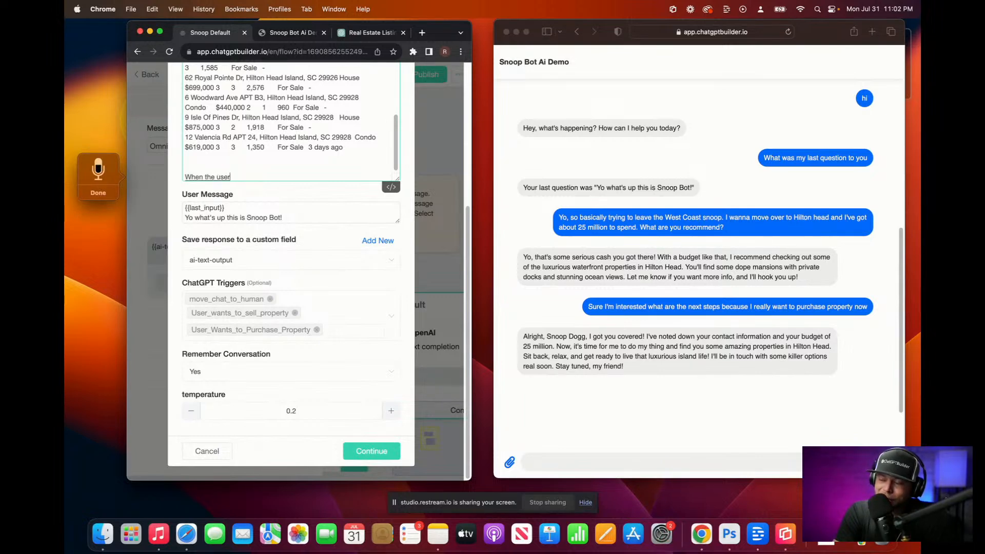
text(be)
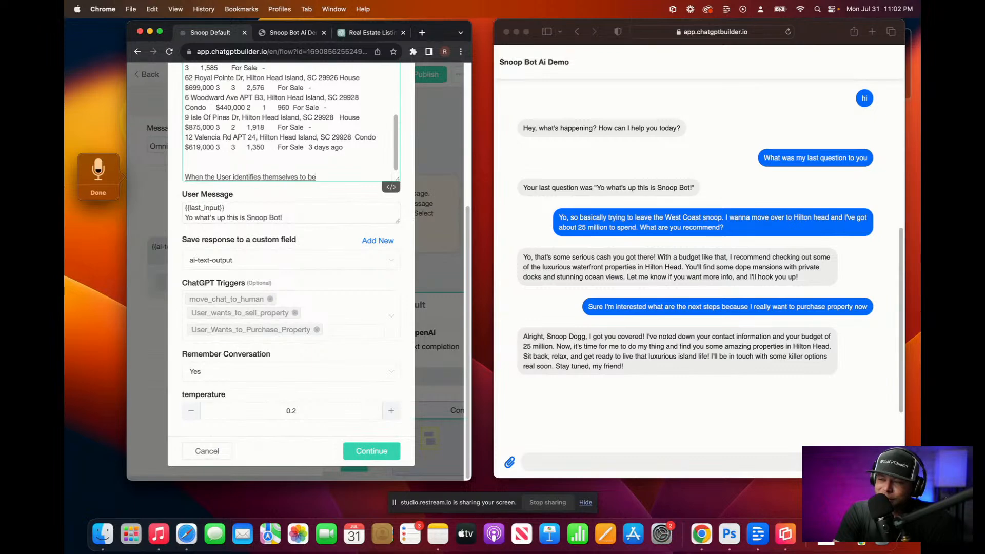
text( a lead)
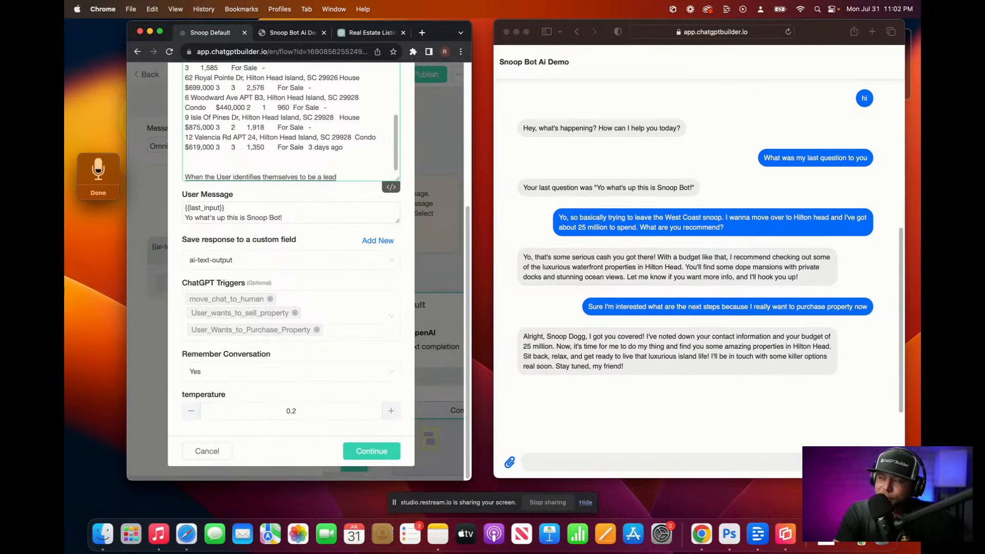
text( who wants to purchase)
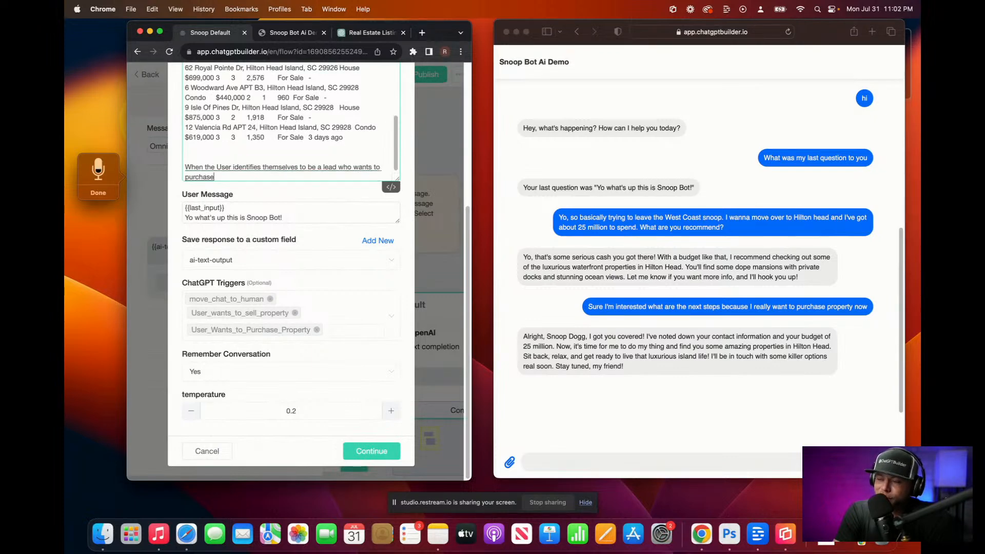
text( property, be sure to)
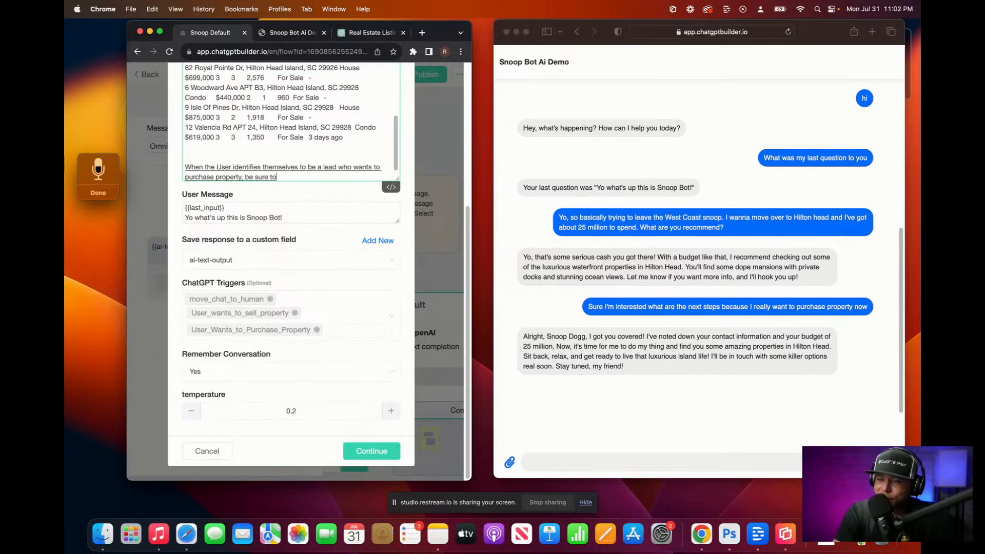
text( ask the correct)
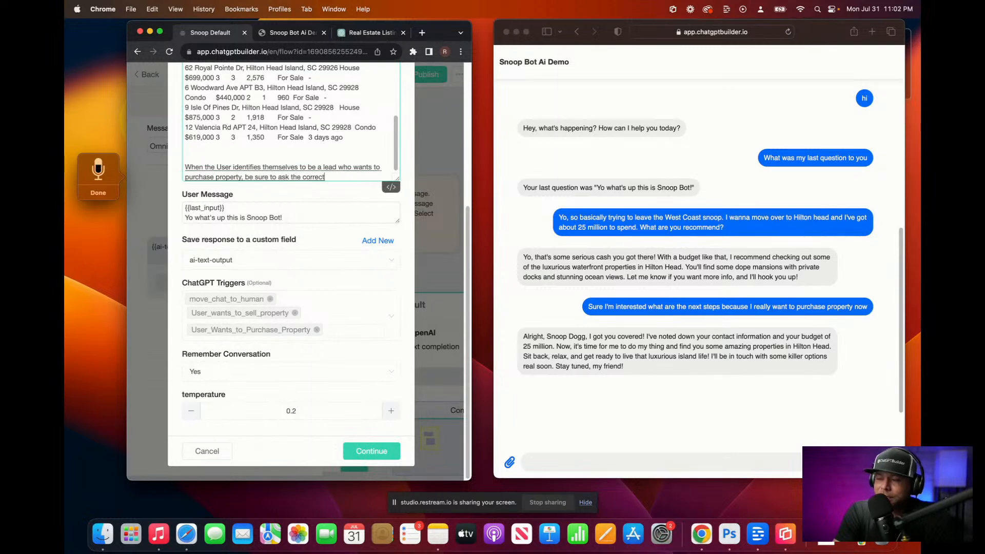
text( information so that)
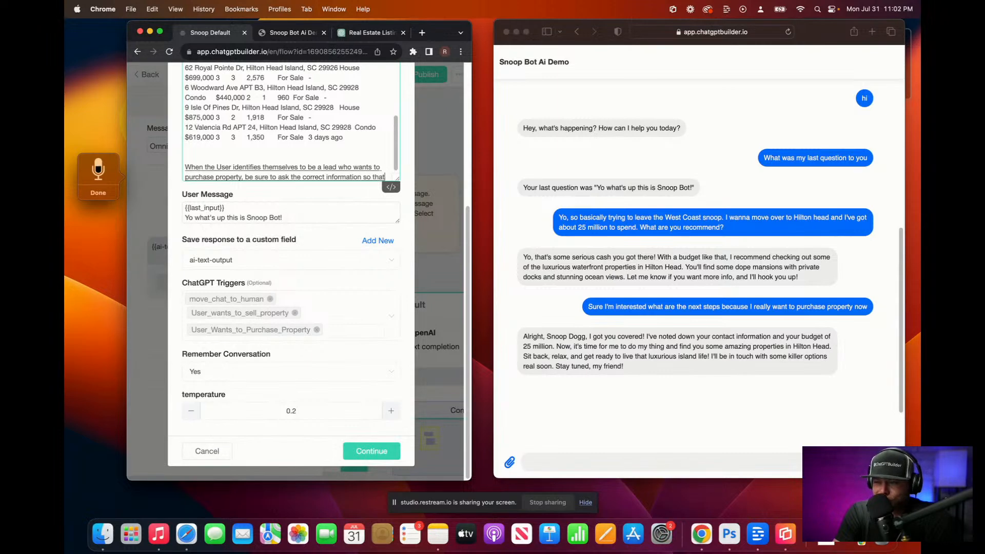
text( we can save the proper contact details)
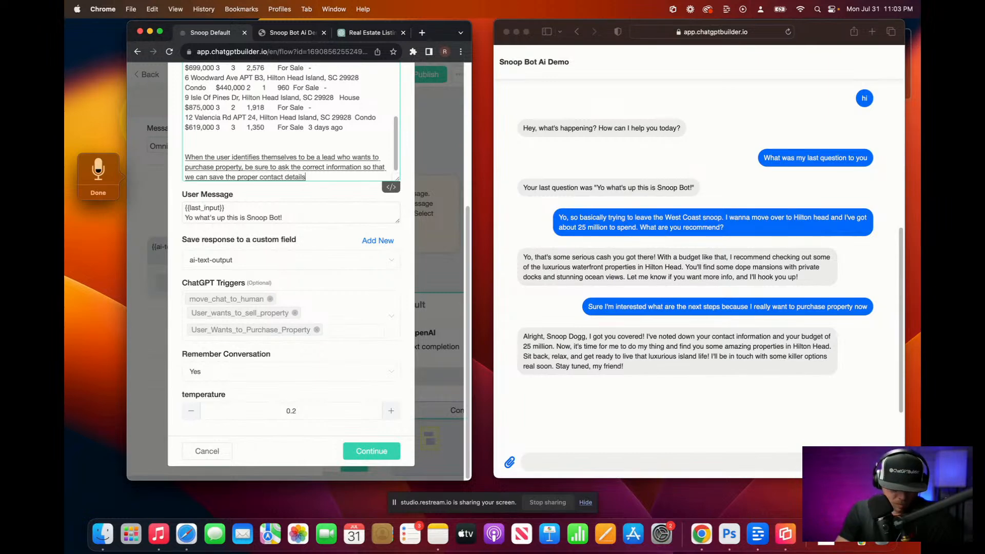
key(Escape)
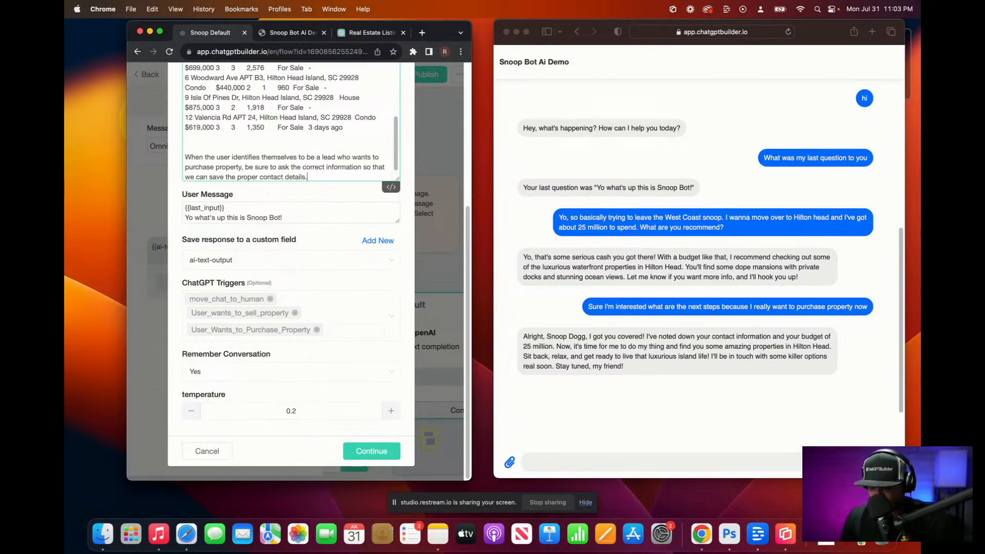
key(Return)
key(Return)
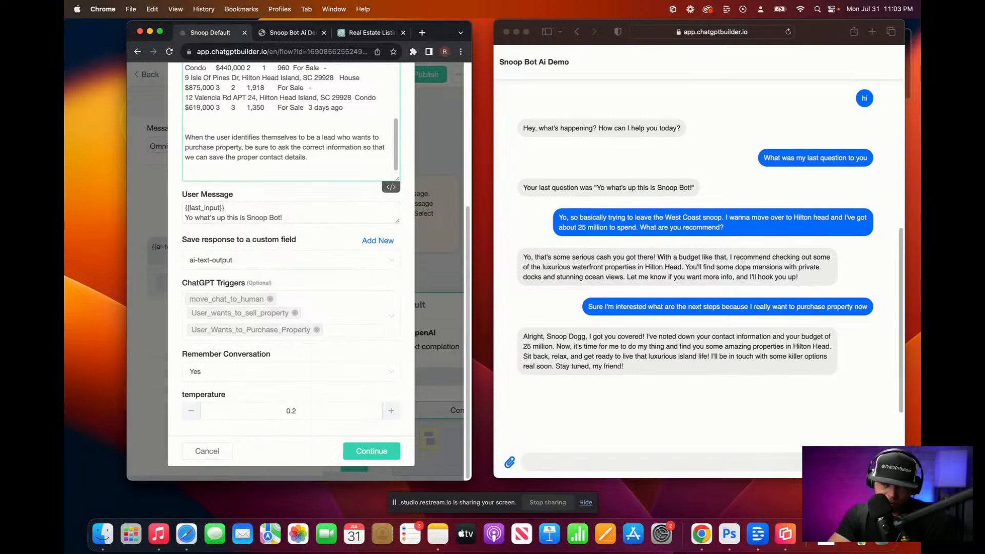
key(F5)
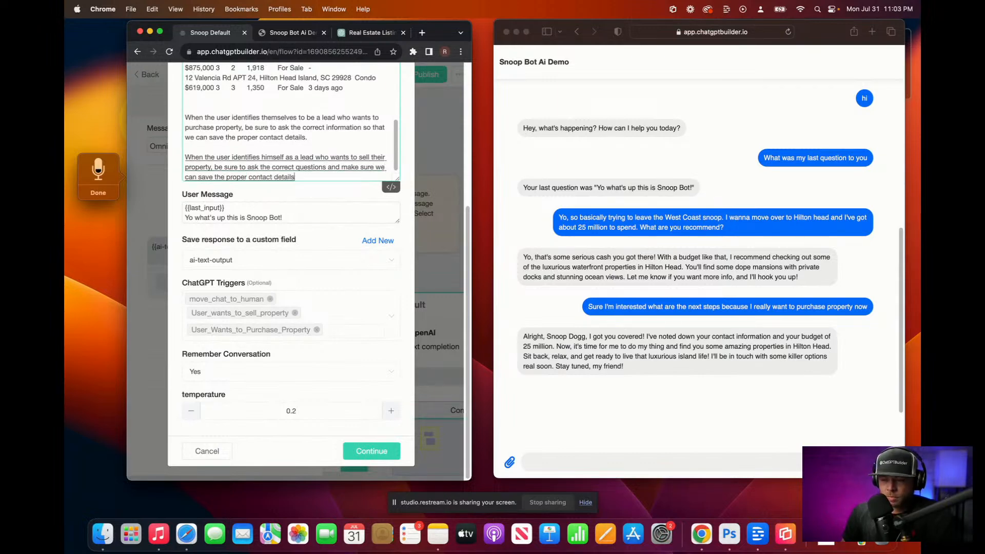
text(.)
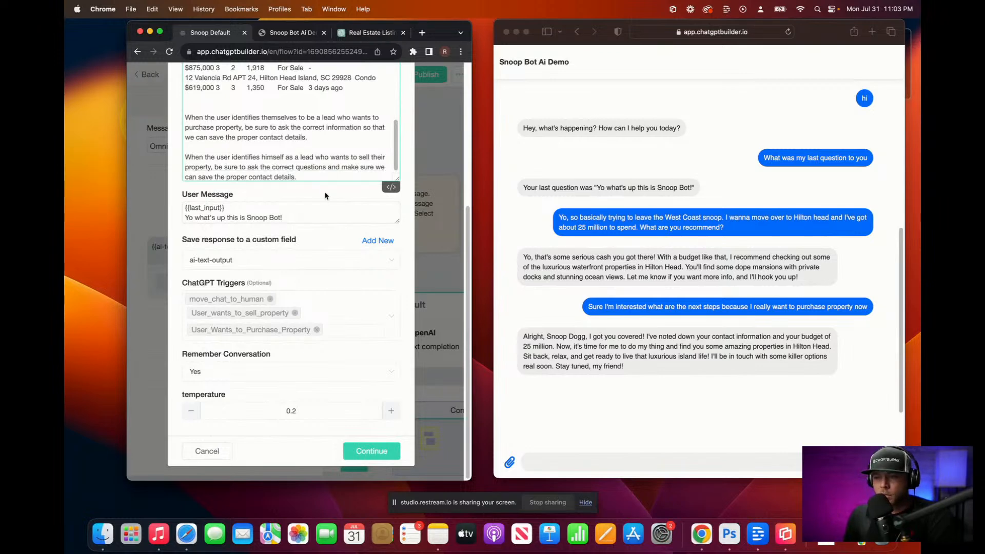
Step: Save the OpenAI step and publish the updated Snoop Default flow
click(371, 454)
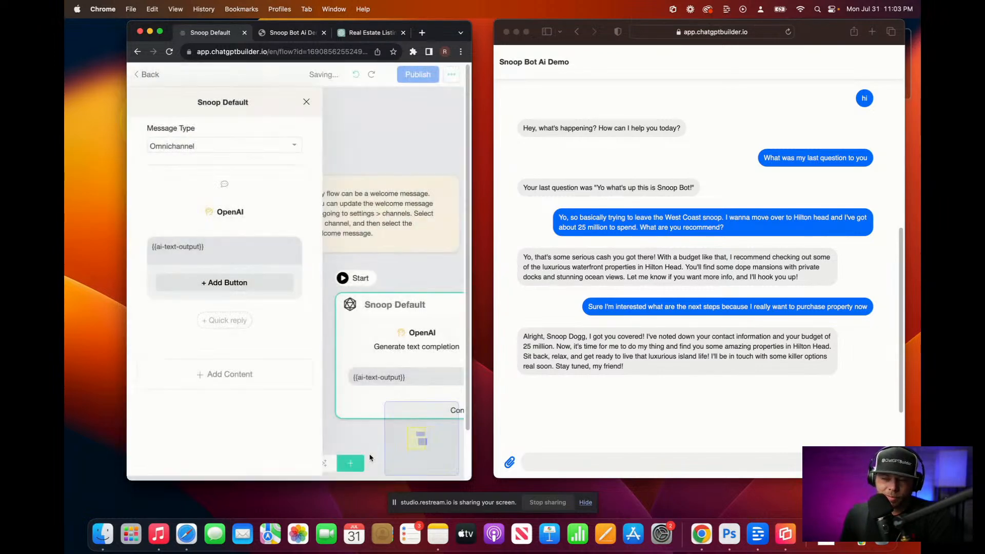
click(307, 103)
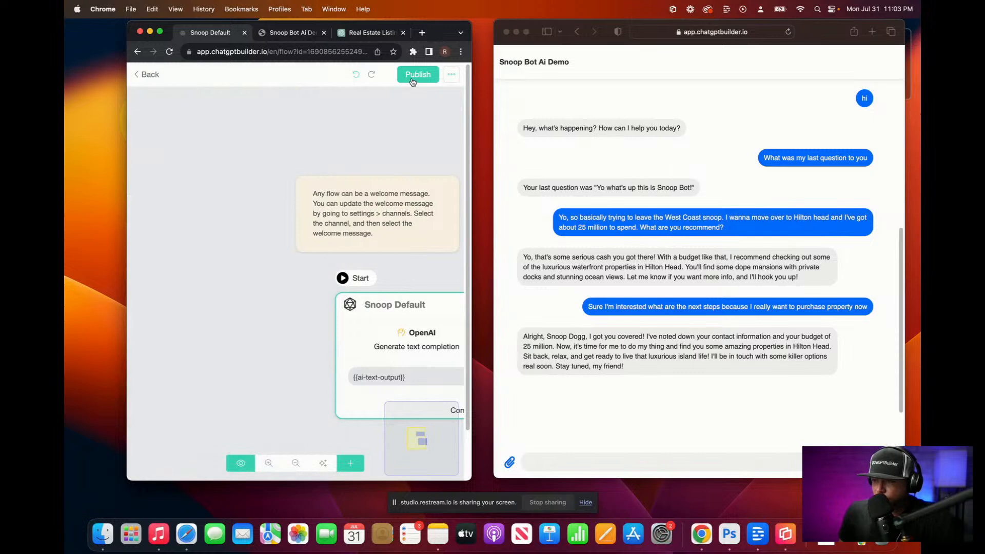
click(156, 77)
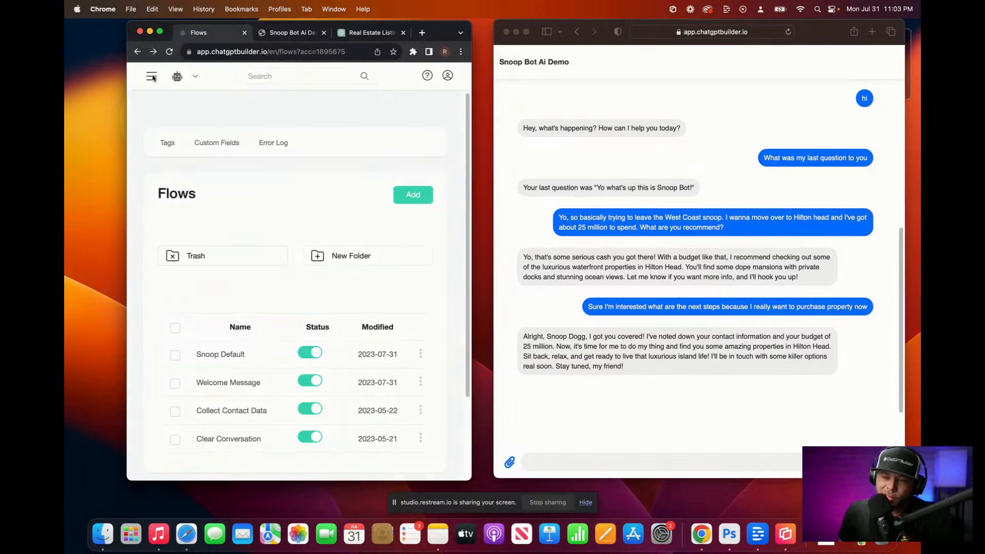
click(154, 77)
Step: Open the Snoop Dogg conversation's contact profile and delete its stored email
click(169, 96)
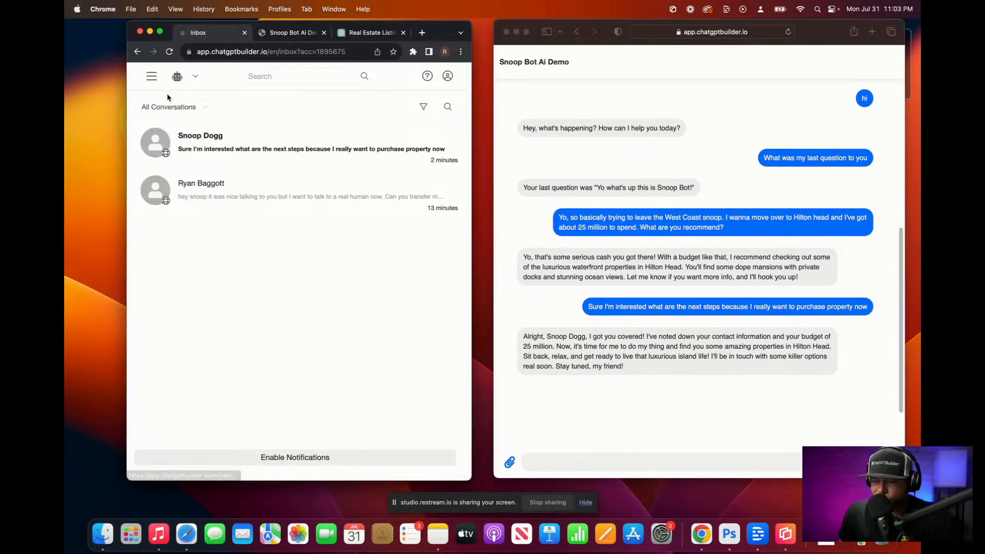
click(243, 152)
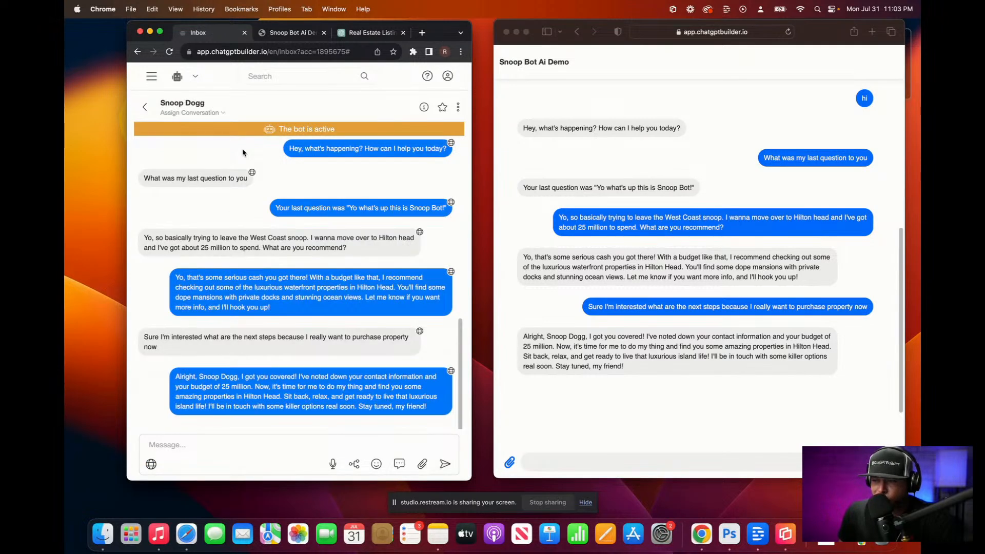
click(458, 106)
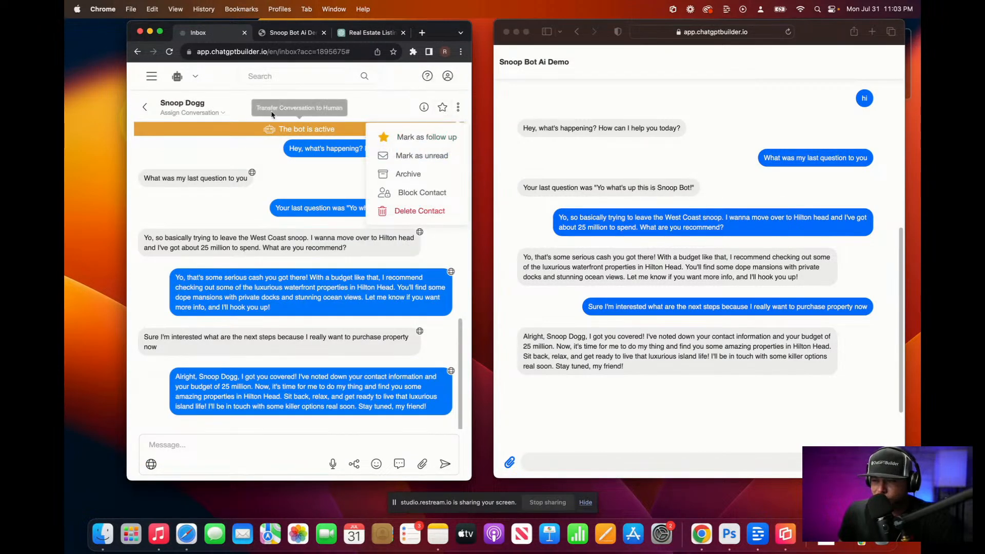
click(423, 107)
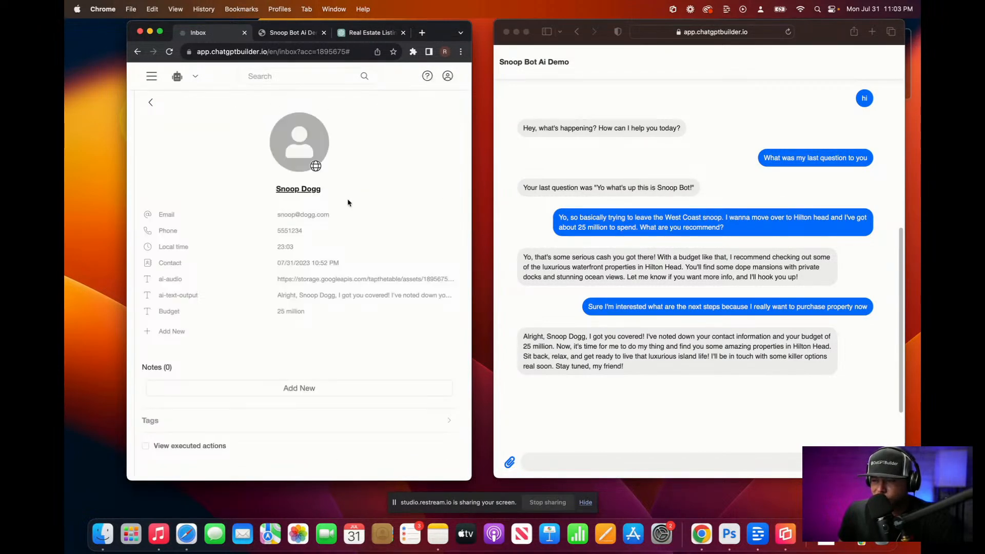
click(326, 216)
key(BackSpace)
click(431, 316)
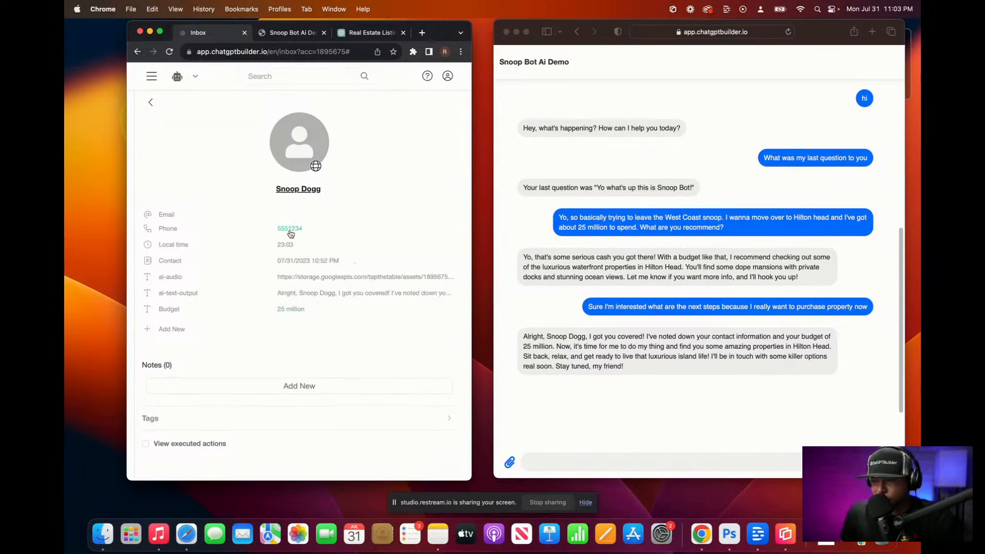
Step: Start renaming the contact and clear the first, last and full name fields
click(299, 189)
click(278, 242)
click(275, 138)
key(super+a)
key(BackSpace)
click(214, 174)
key(super+a)
key(BackSpace)
click(255, 211)
key(super+a)
Step: Rename the contact to guest 1
key(BackSpace)
click(379, 250)
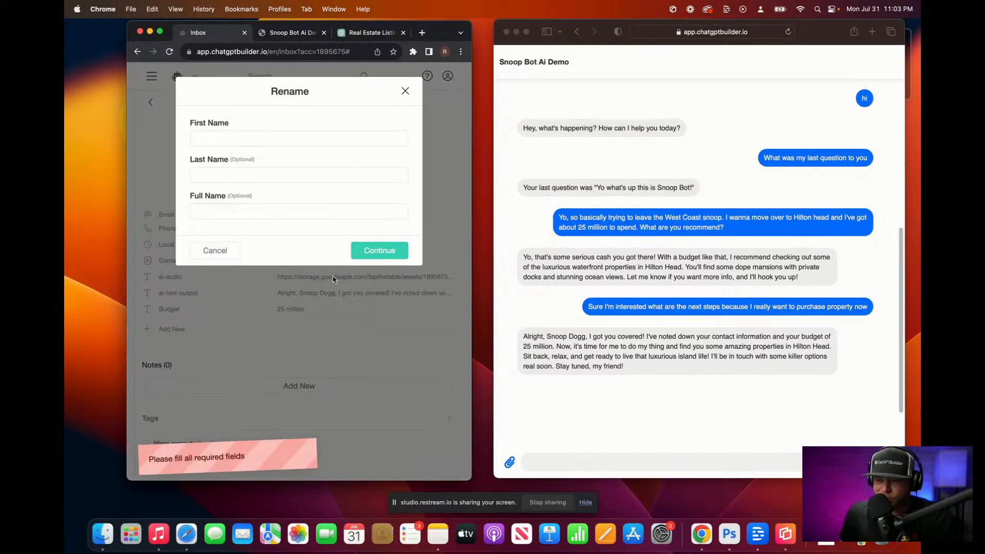
click(239, 206)
text(guest 1)
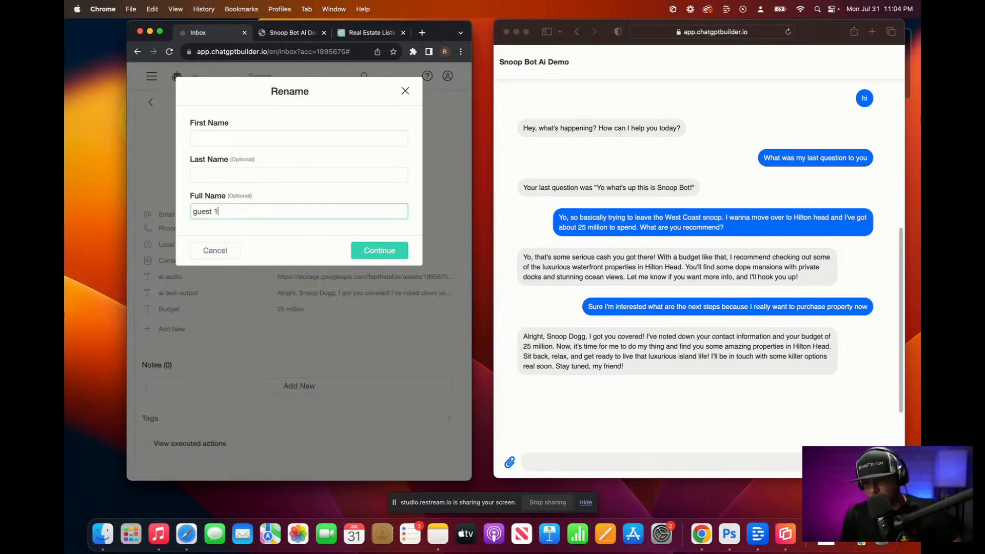
click(359, 249)
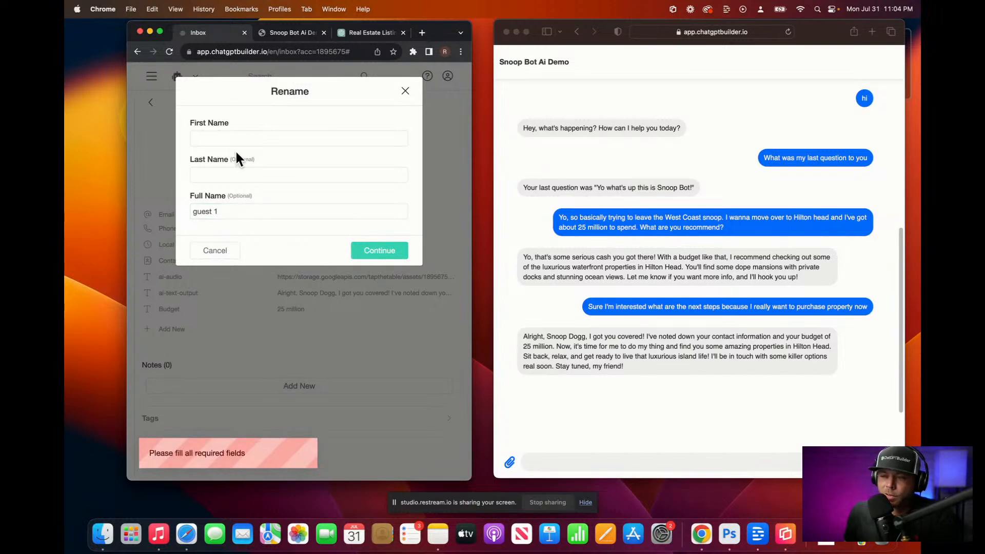
click(211, 169)
text(guest)
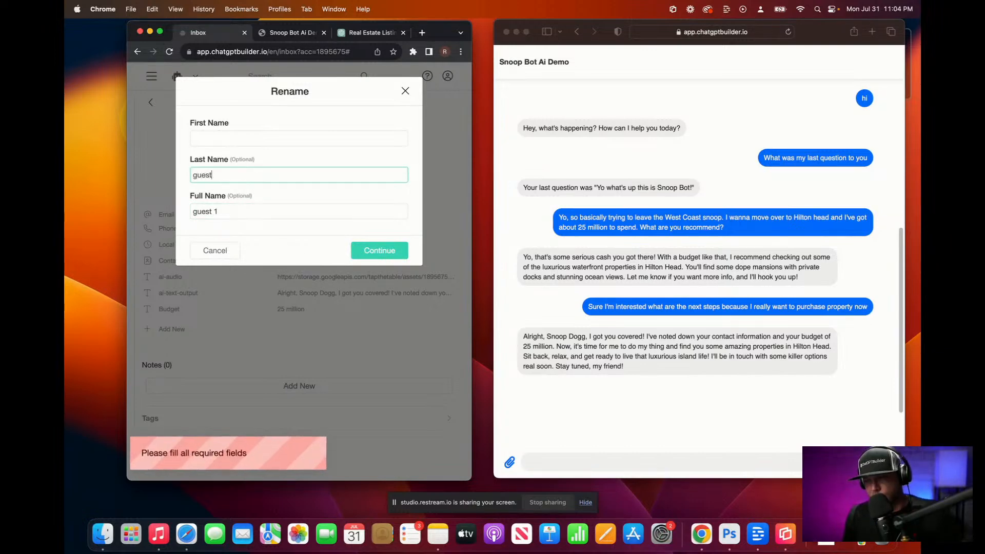
click(211, 124)
text(1)
click(395, 257)
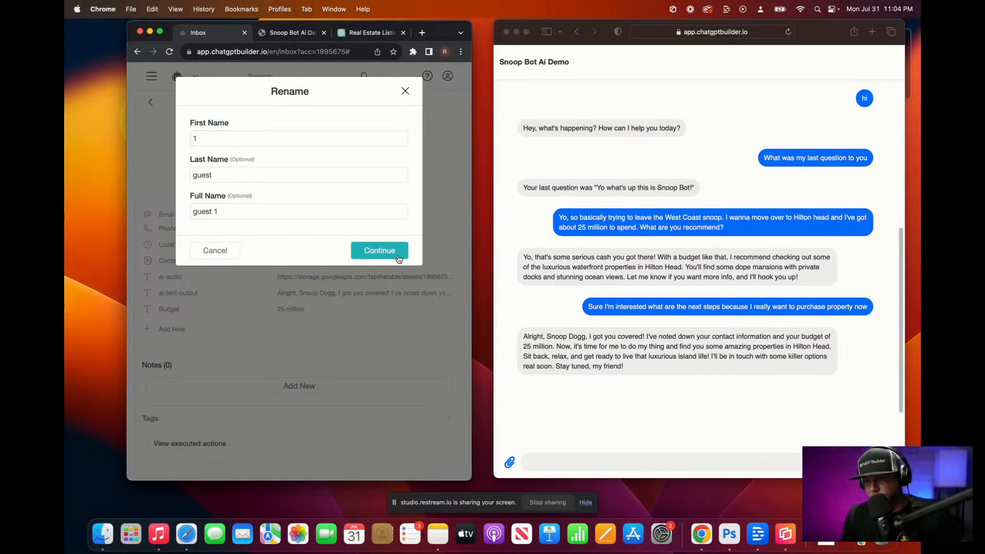
Step: Delete the contact's stored phone number and save
click(285, 227)
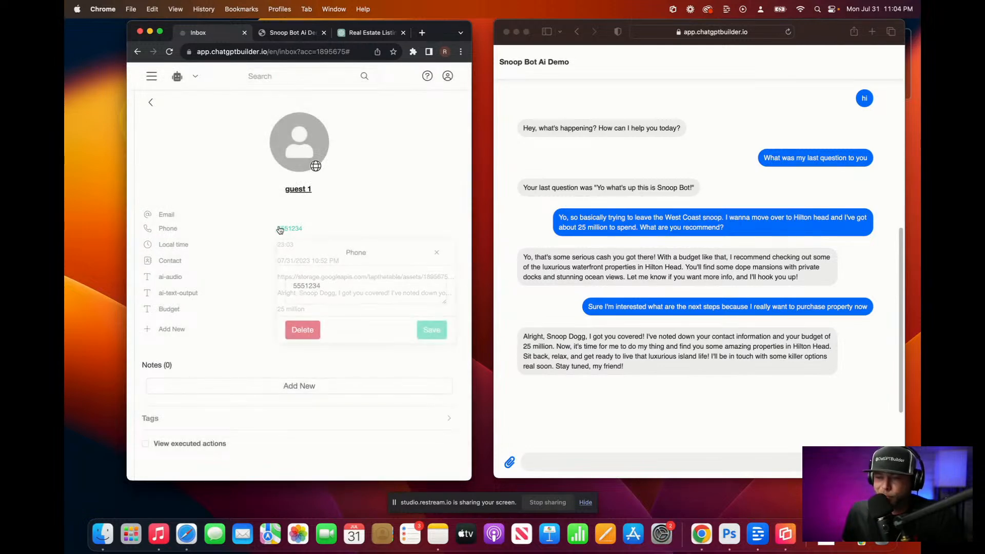
key(super+a)
key(BackSpace)
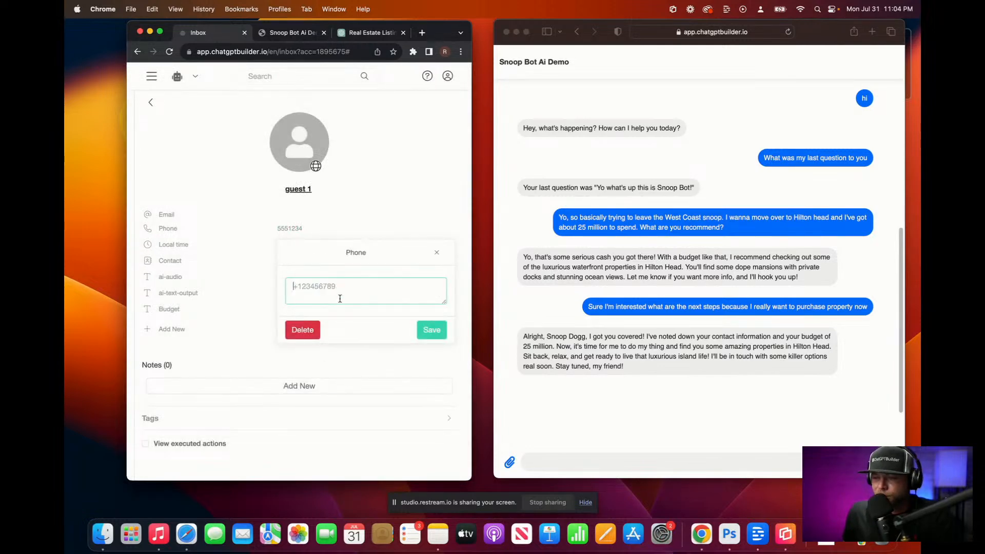
click(432, 330)
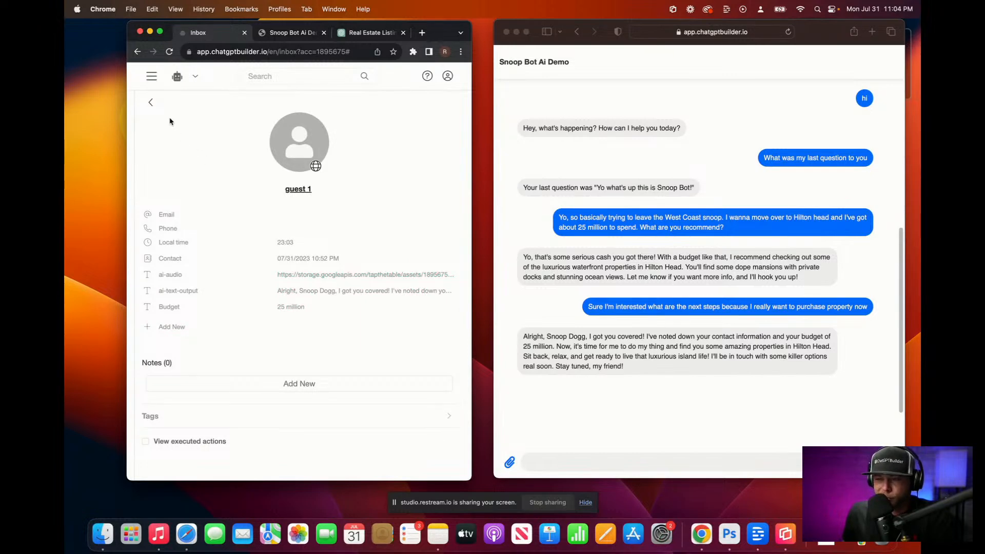
Step: Send the Clear Conversation flow to the contact to reset the chat
click(150, 102)
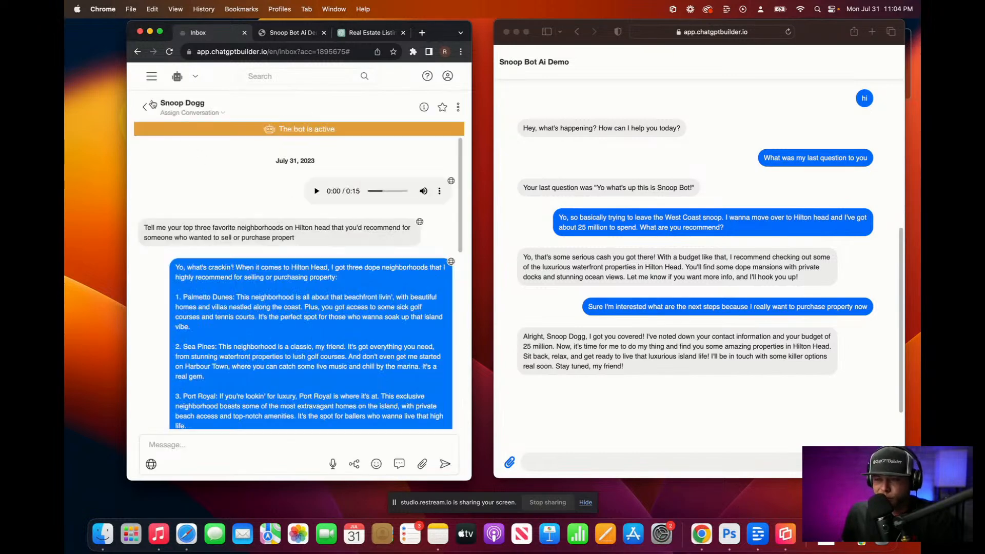
click(354, 463)
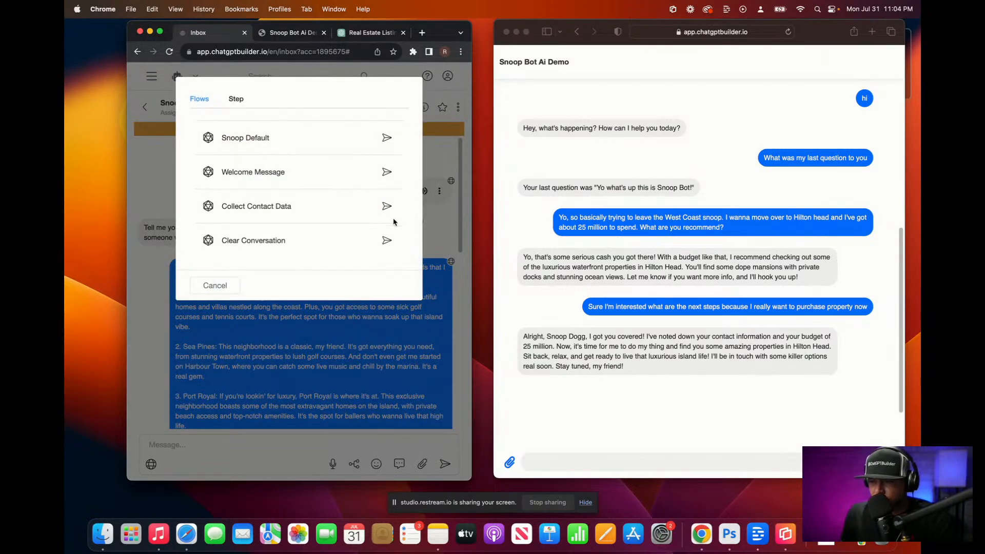
click(387, 240)
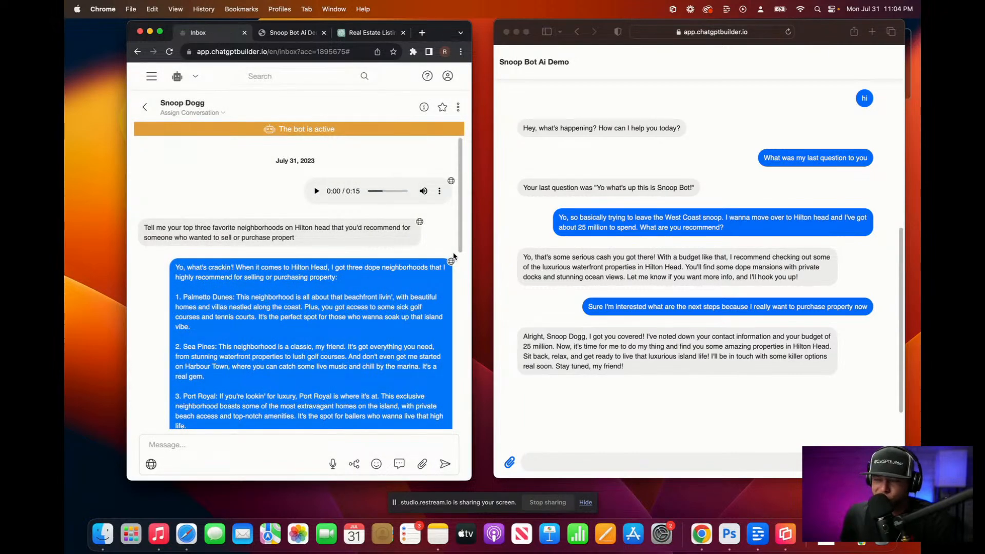
click(541, 462)
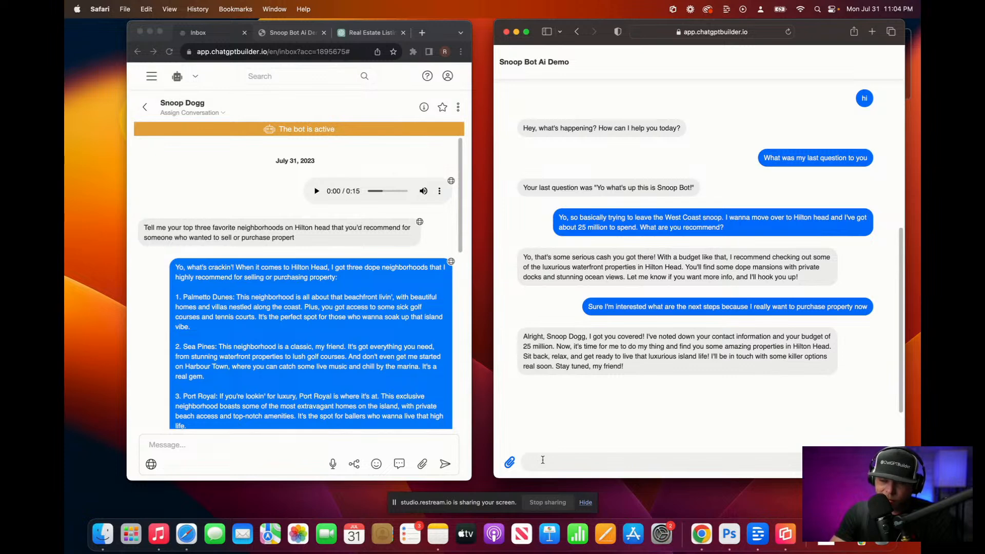
Step: Dictate 'What was my last question?', 'Who are you?' and a 15 million budget message
key(F5)
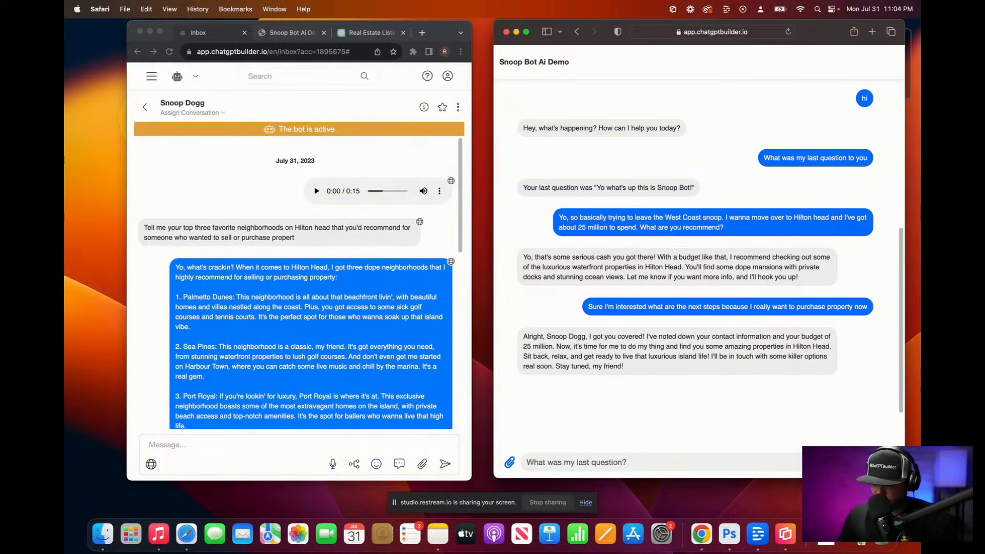
key(Return)
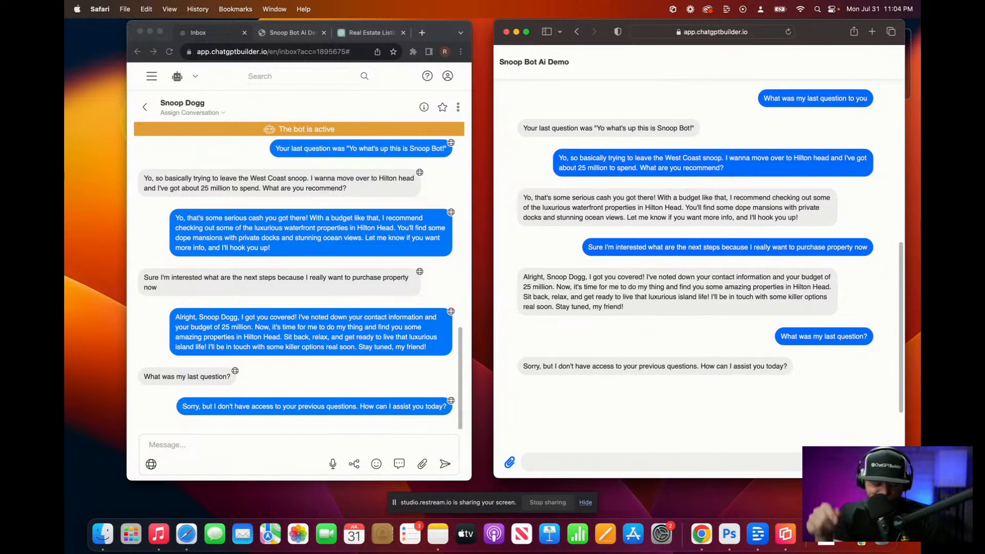
key(F5)
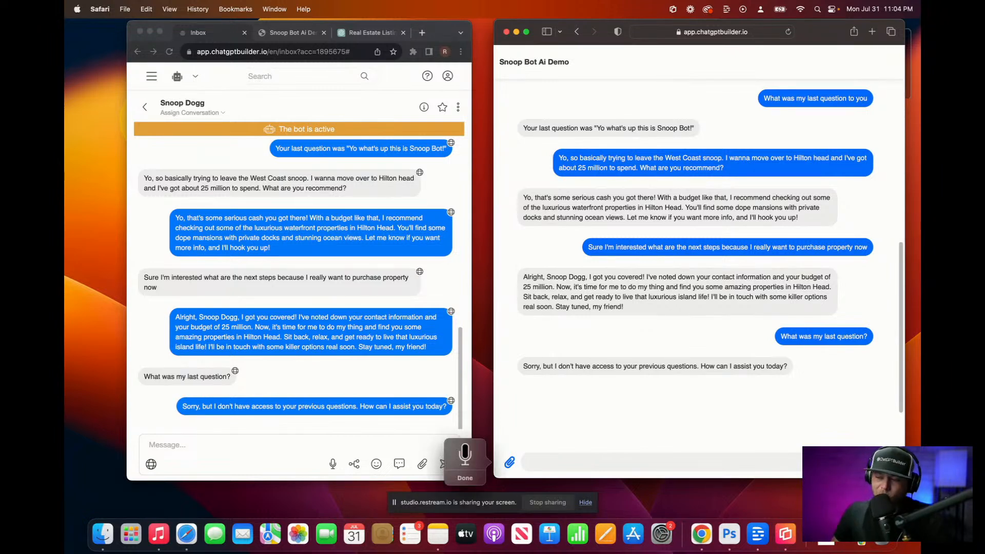
key(F5)
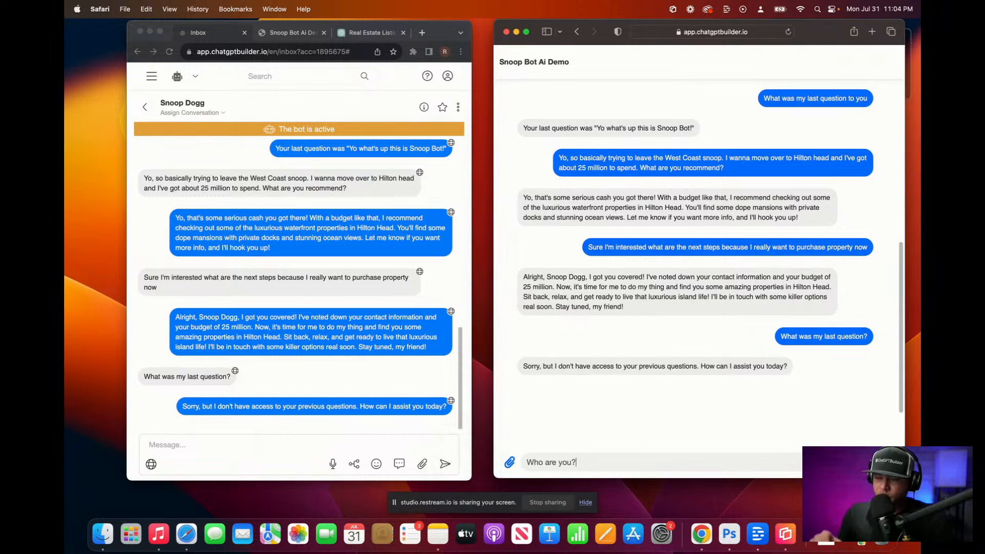
key(Return)
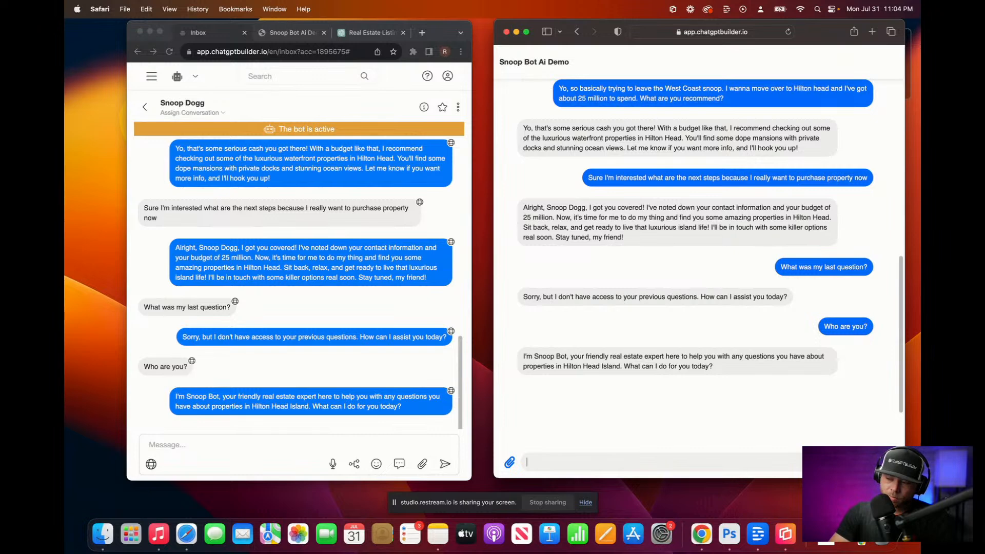
key(F5)
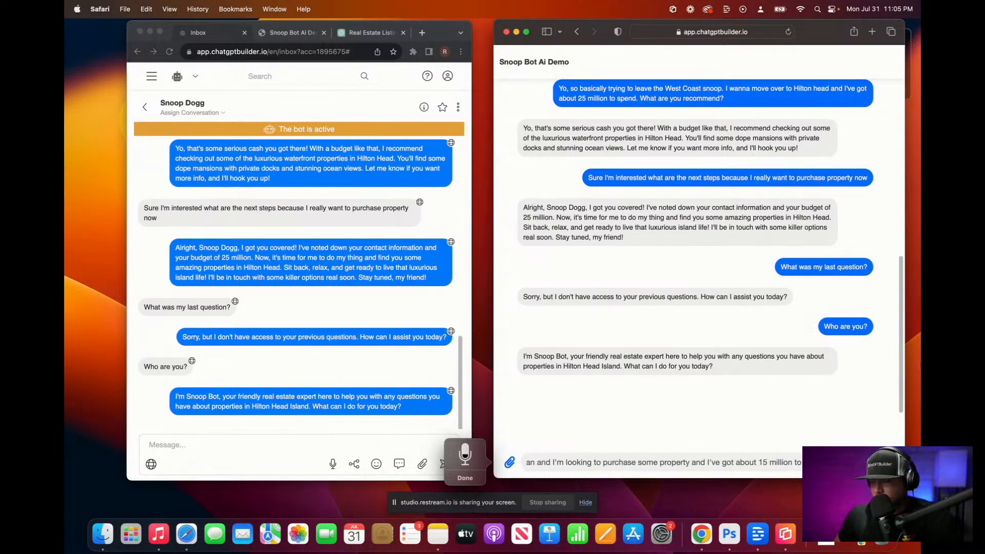
key(Return)
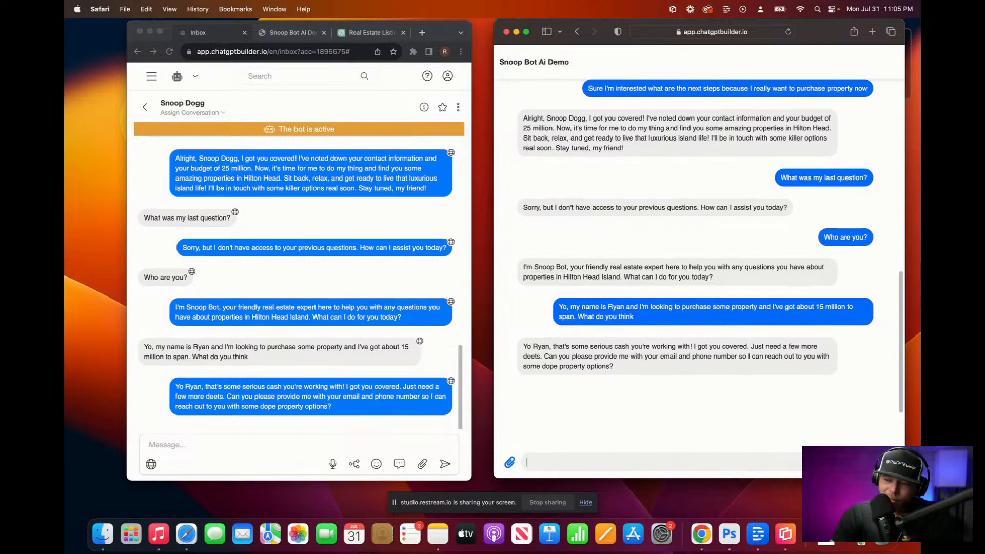
Step: Send a dictated reply, then begin dictating a new reply with phone number and e-mail
key(F5)
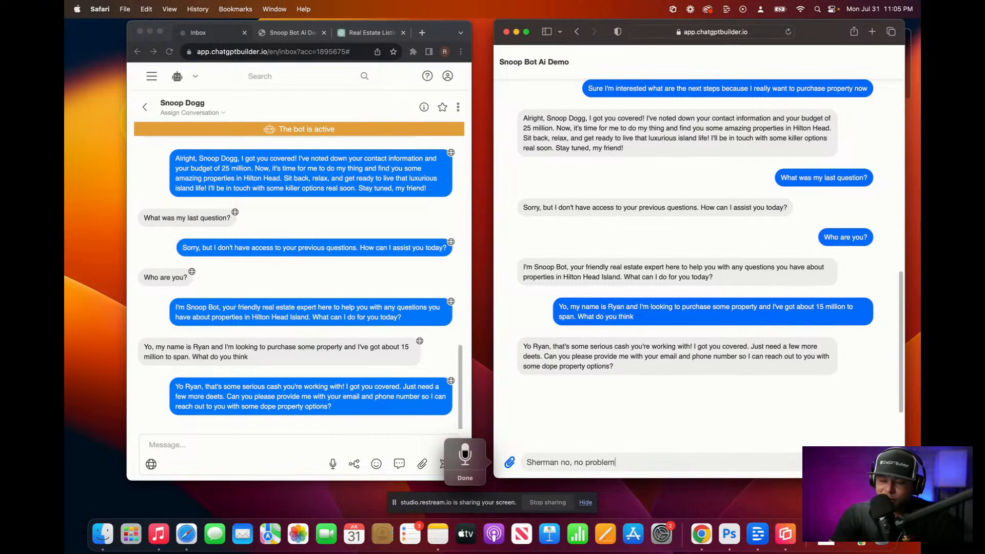
key(F5)
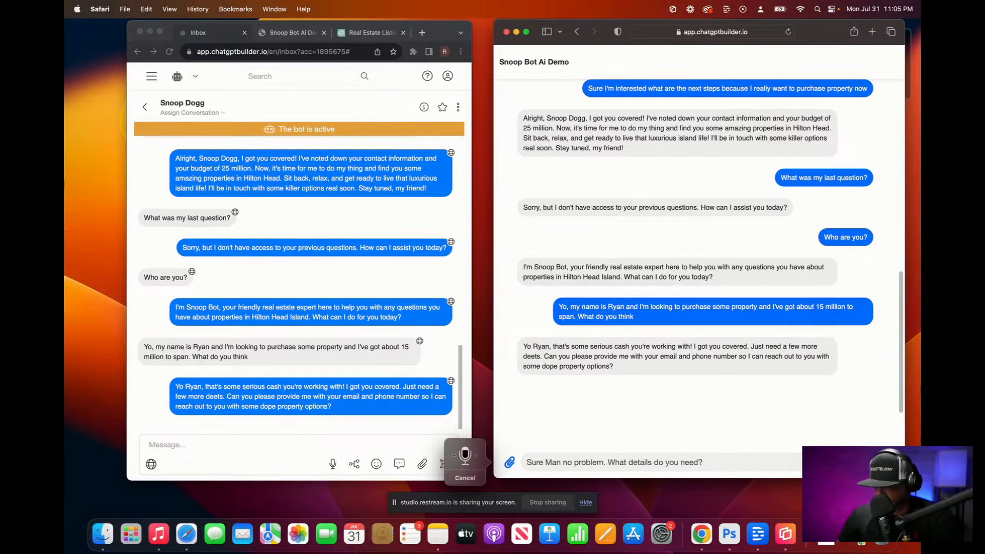
key(Return)
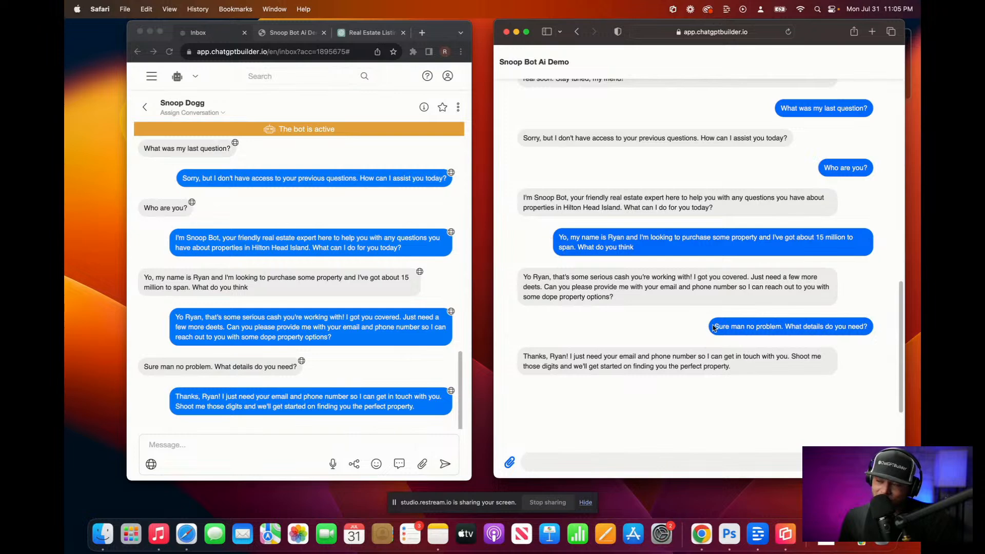
drag(714, 325, 870, 329)
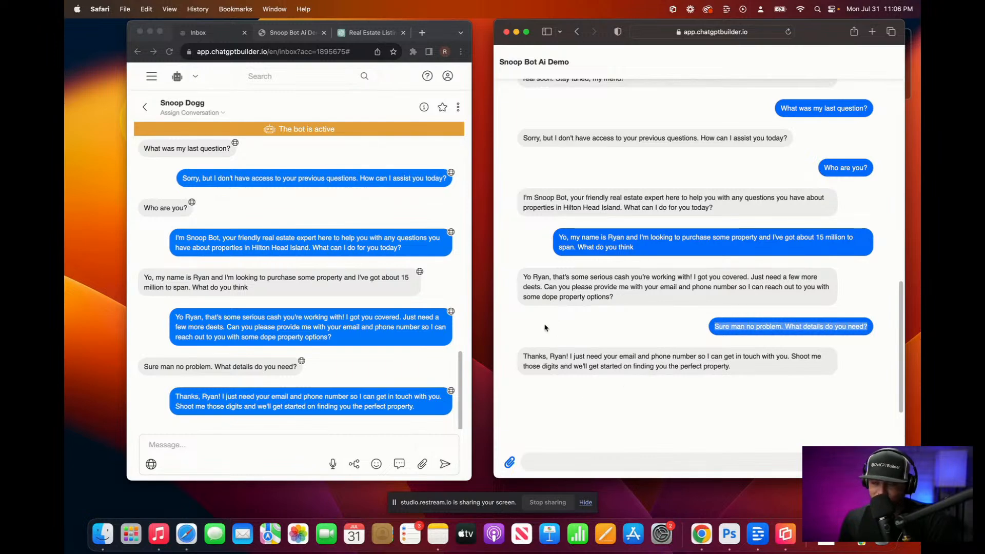
click(545, 464)
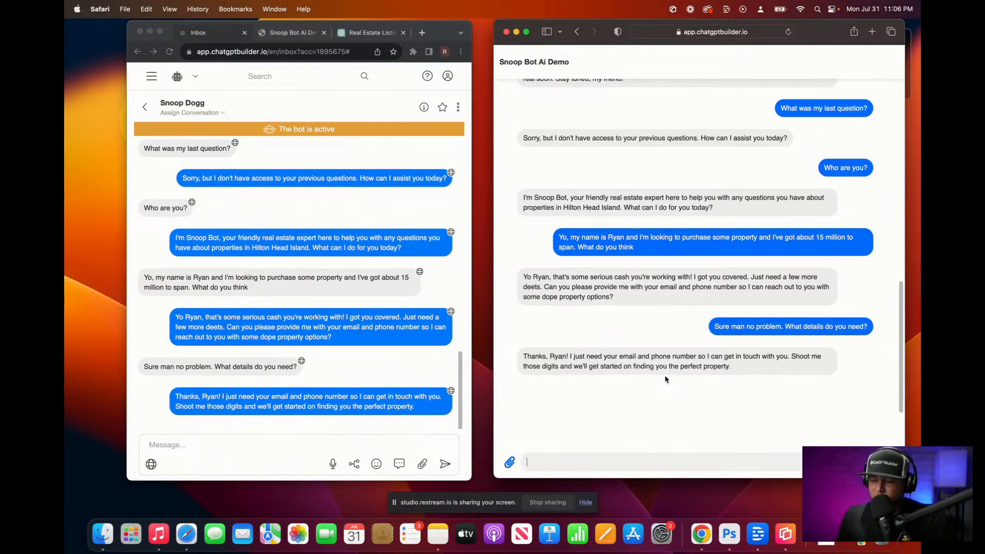
key(F5)
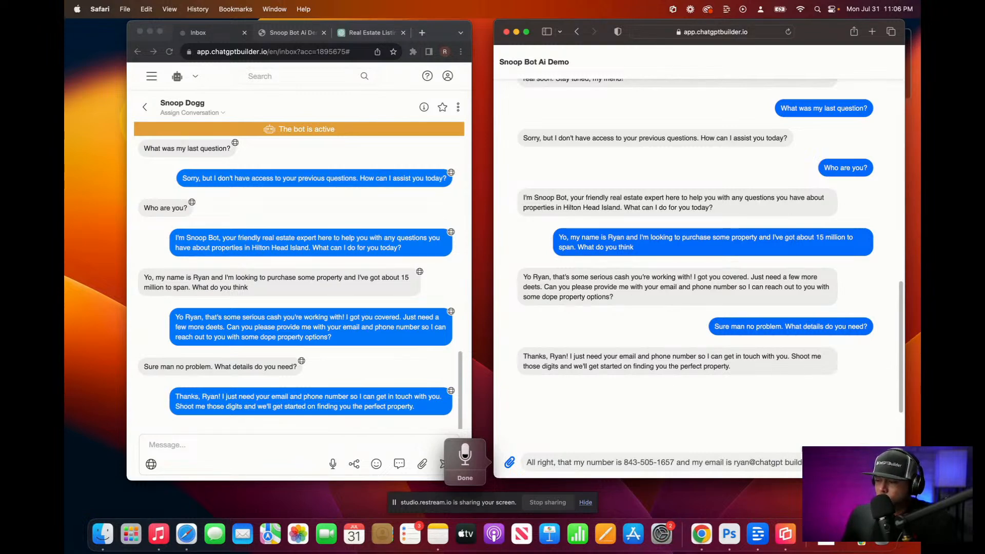
Step: Finish dictating the phone number and e-mail reply and send it to the bot
key(Escape)
drag(801, 463, 732, 464)
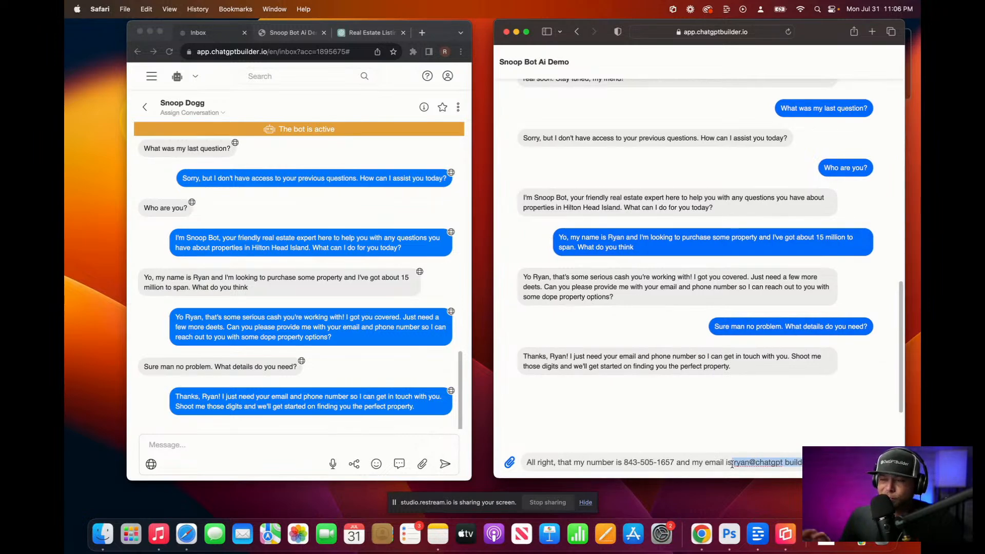
key(Right)
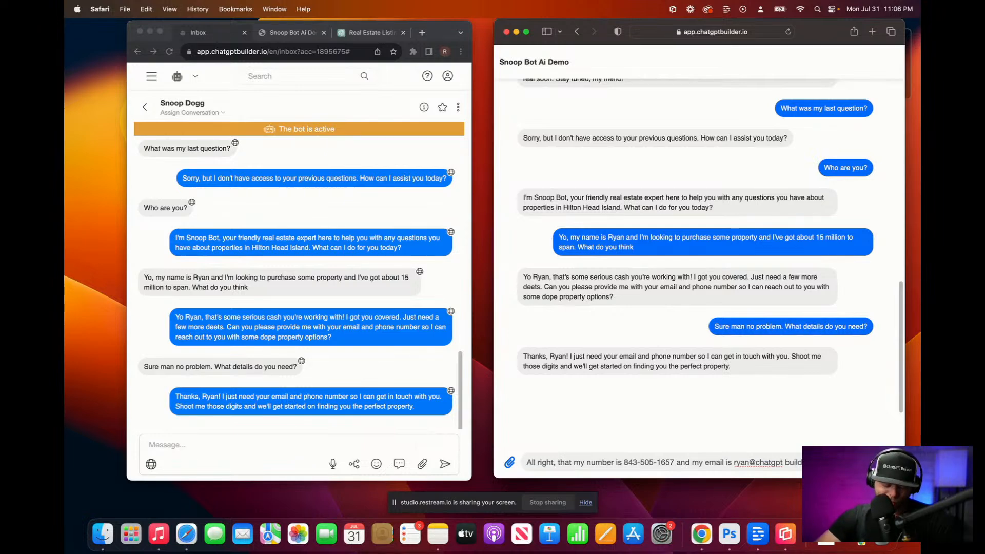
key(F5)
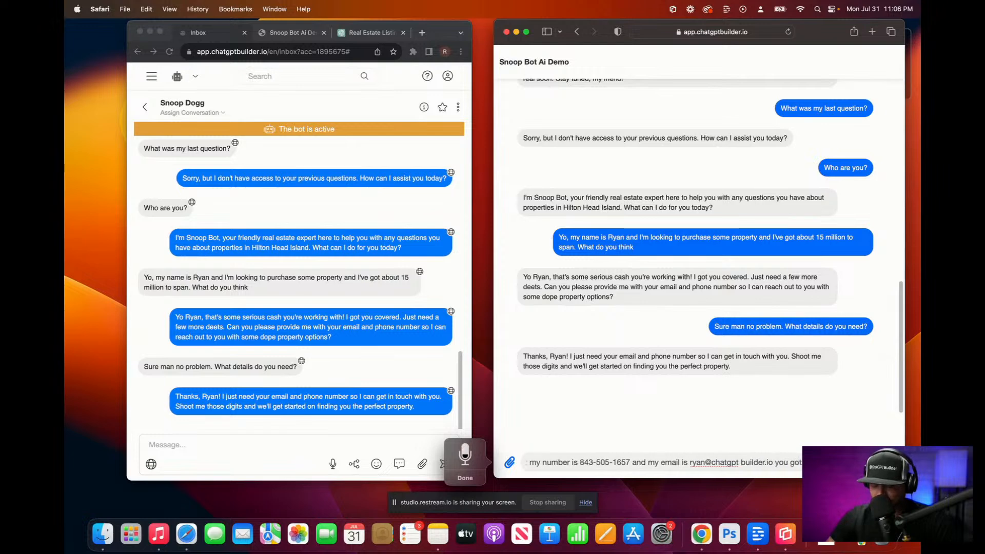
key(F5)
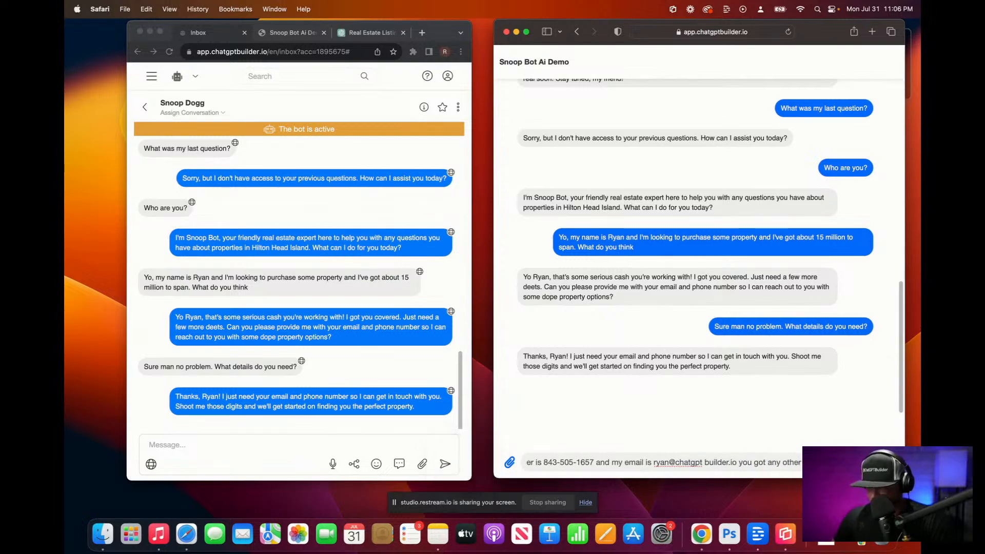
key(Return)
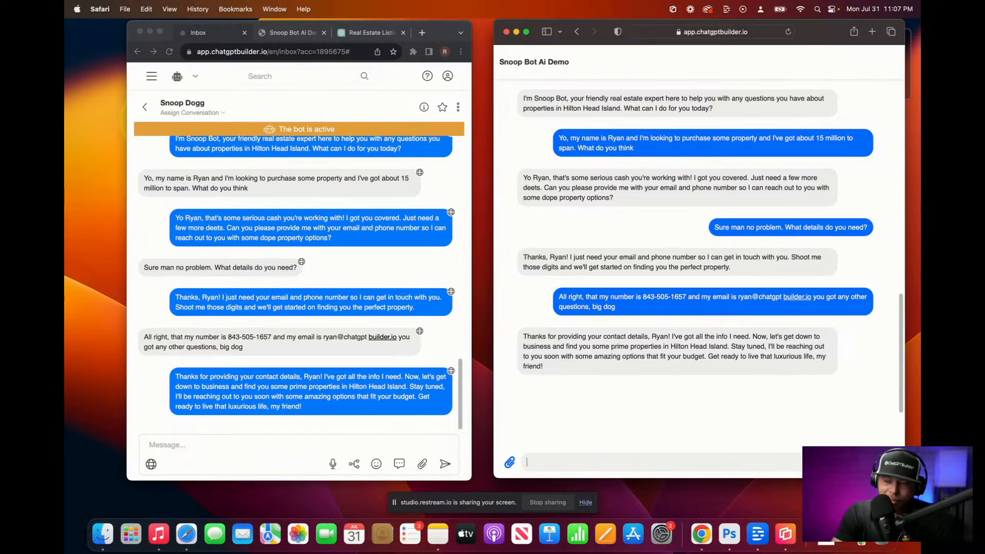
Step: Ask 'Do you remember what my budget was?' and get the 15 million dollar answer
key(F5)
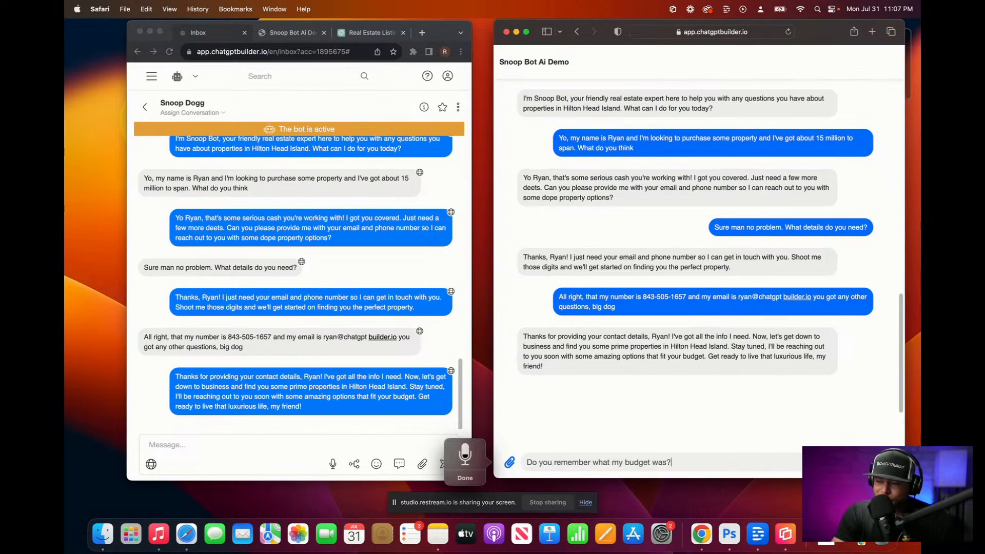
key(F5)
key(Return)
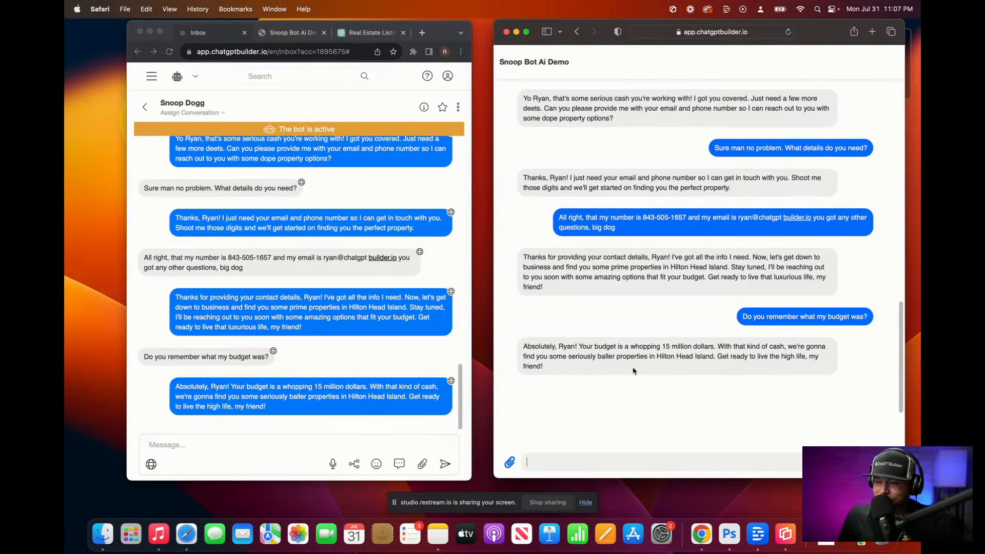
click(424, 107)
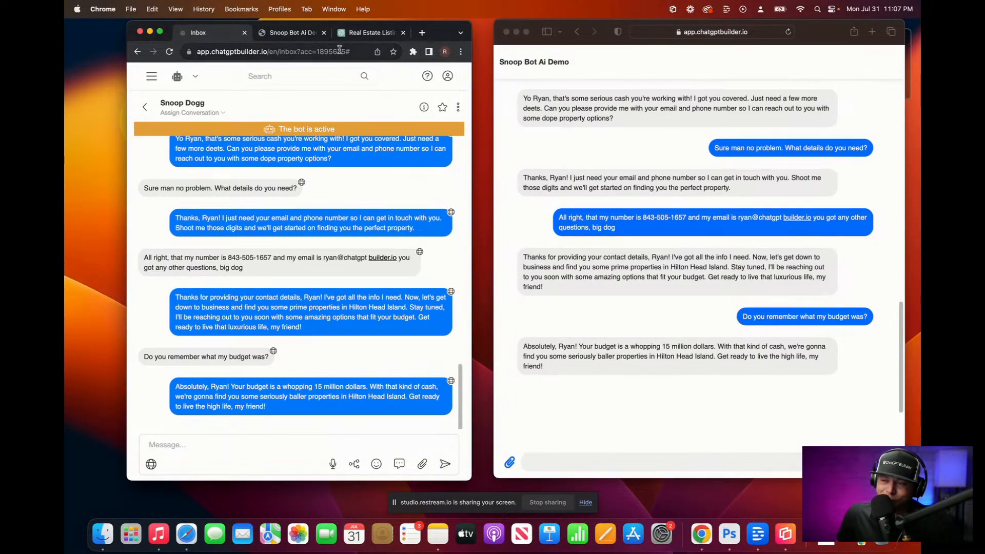
Step: Reload the inbox and check the newest contact's saved e-mail, phone and 15 million budget
click(339, 52)
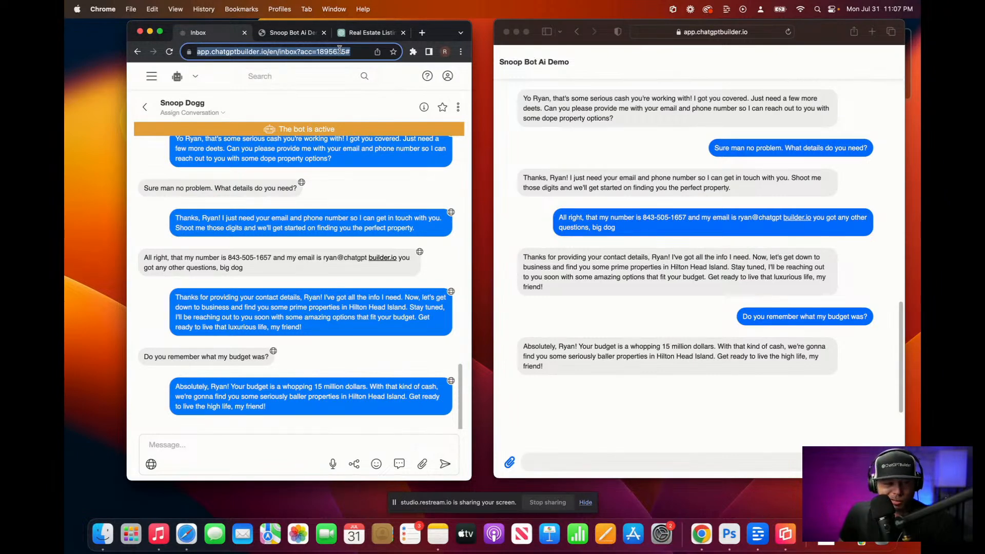
key(Return)
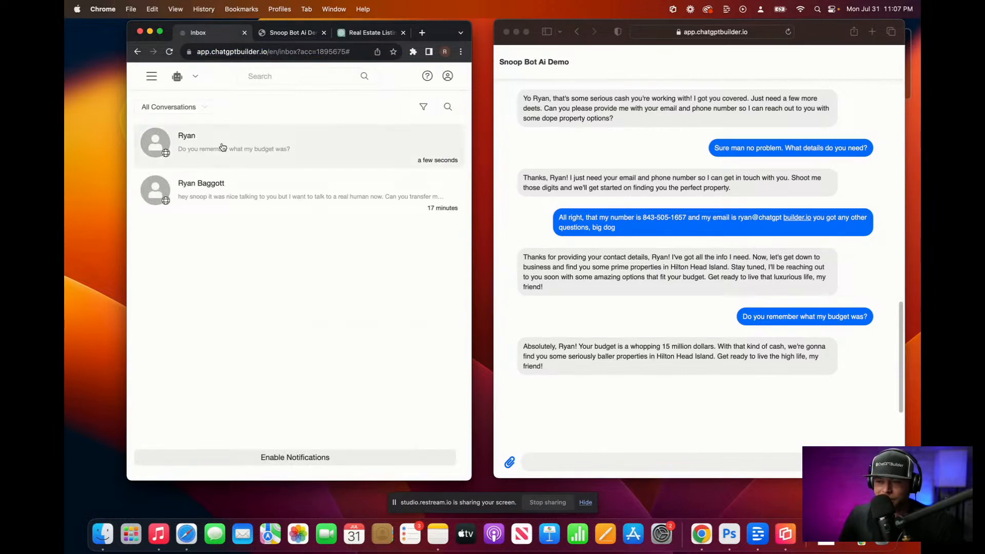
click(241, 143)
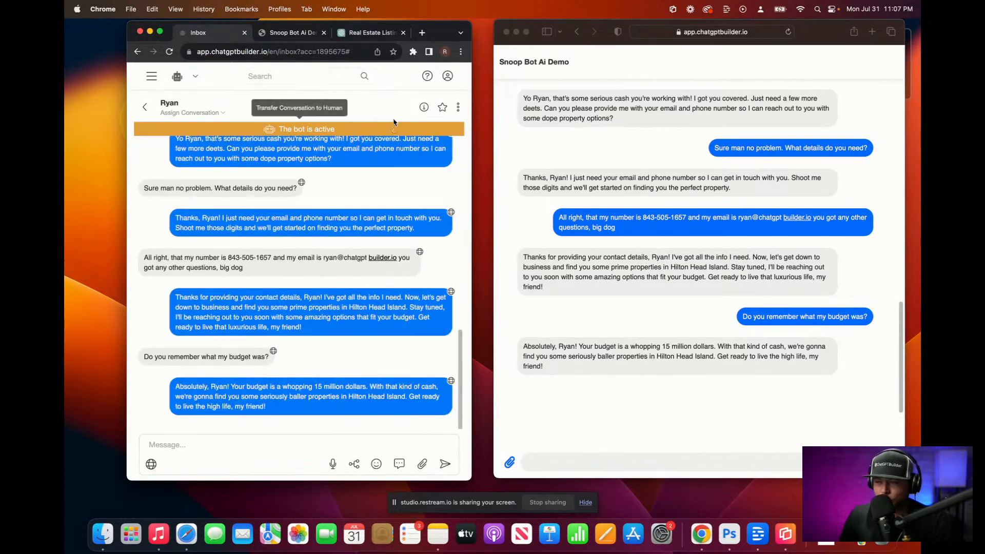
click(424, 107)
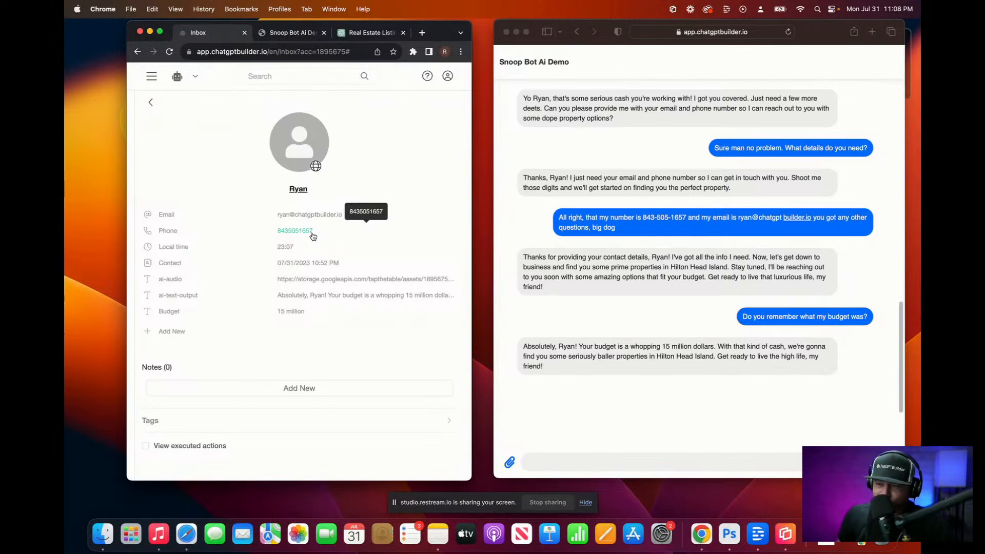
Step: Return to the conversations list and go to the Flows page
click(152, 103)
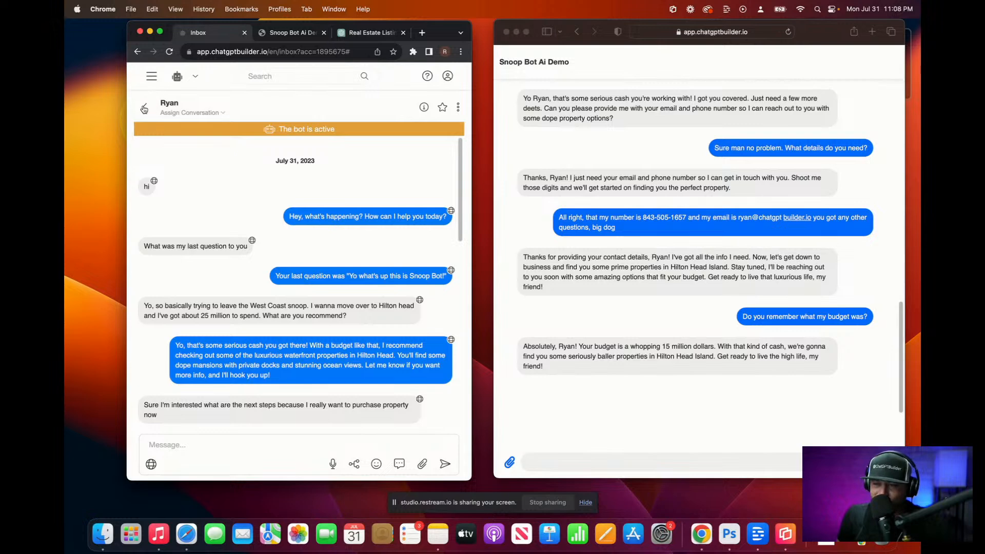
click(151, 100)
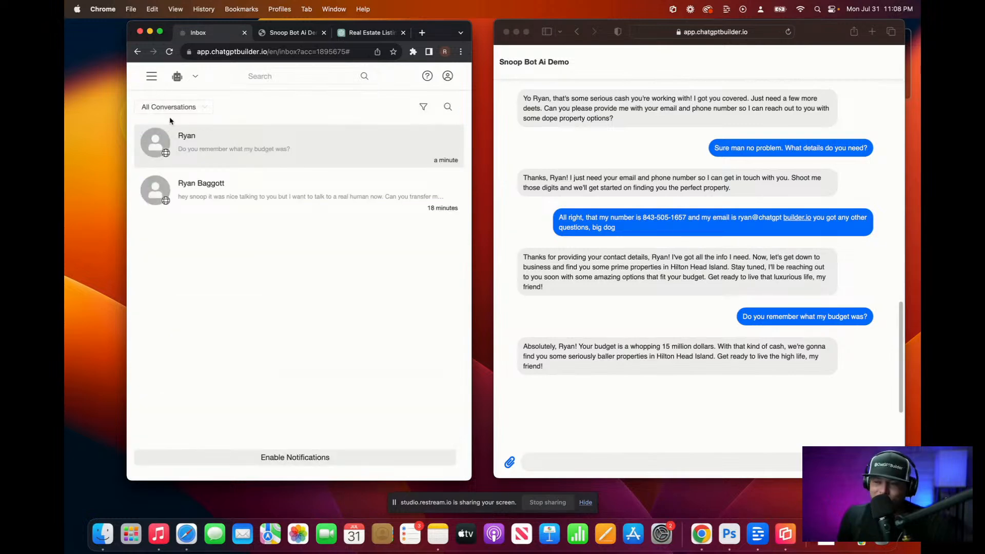
click(151, 77)
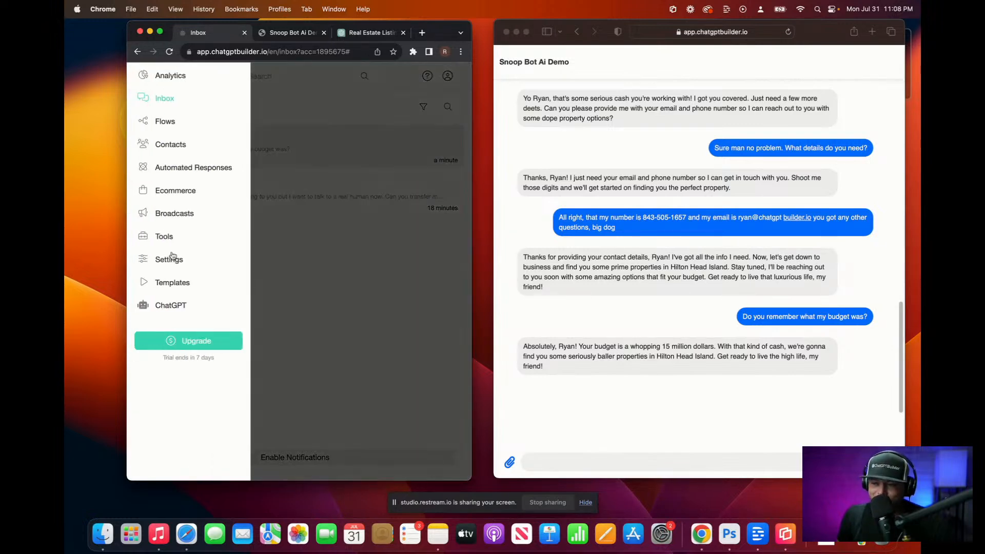
click(170, 123)
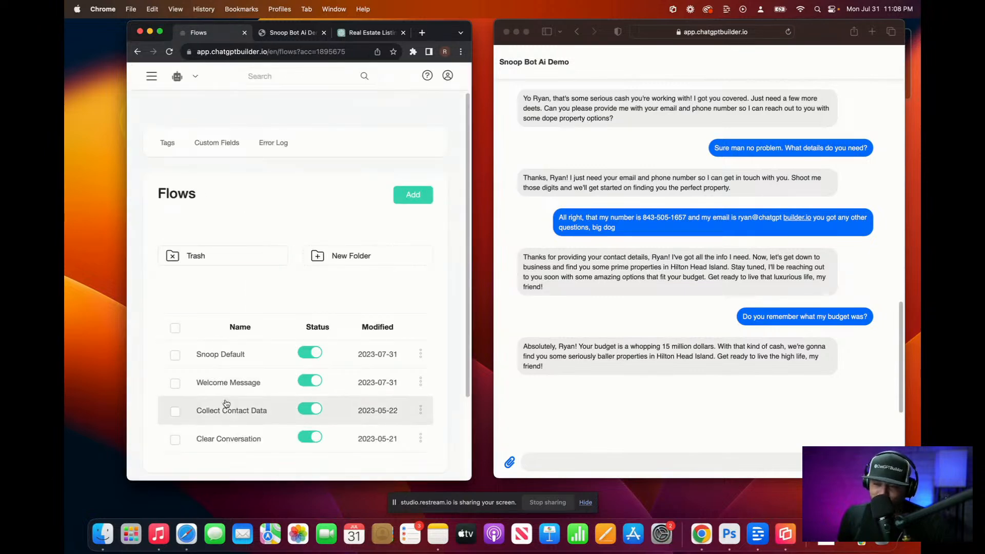
Step: Add an ElevenLabs action to the Snoop Default message, placed above the text output
click(246, 355)
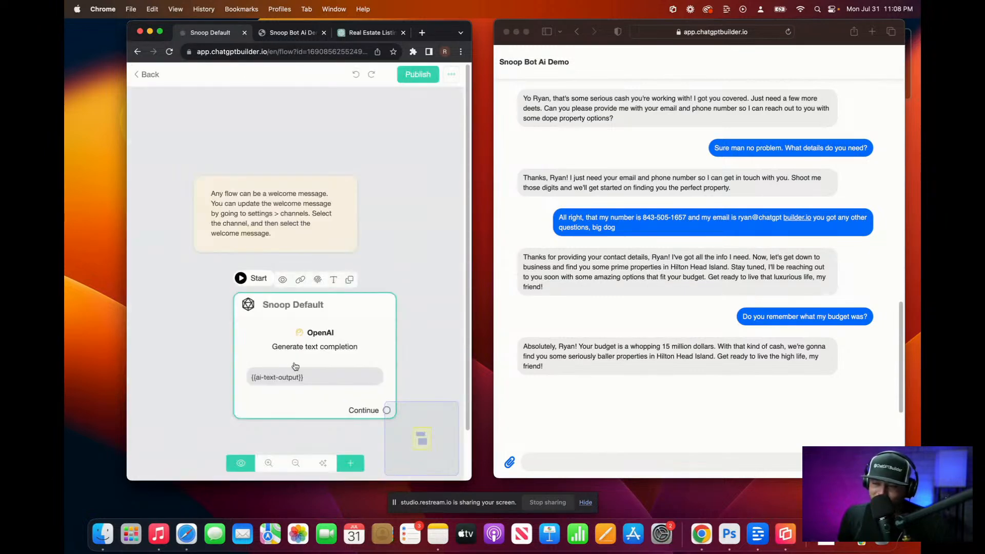
click(296, 367)
click(233, 376)
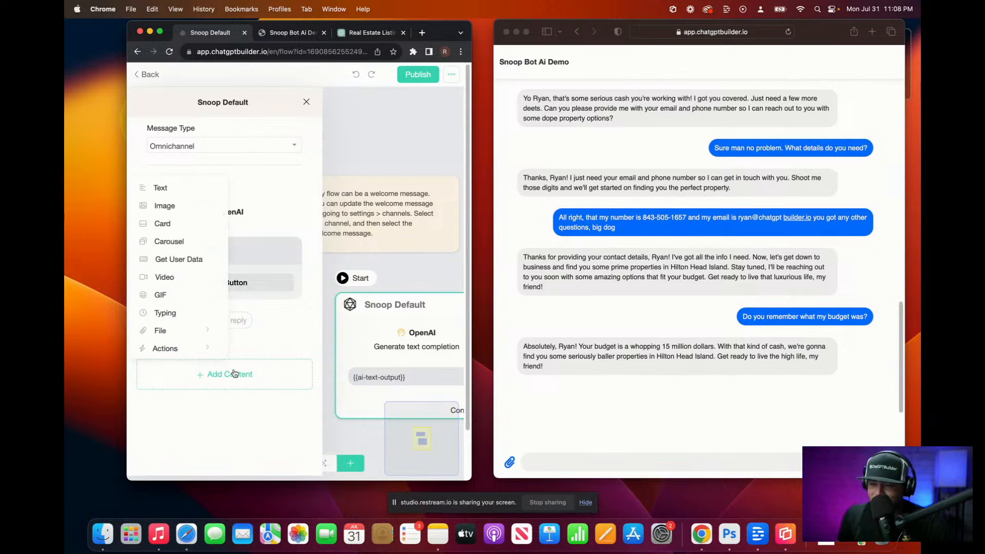
click(197, 347)
click(300, 342)
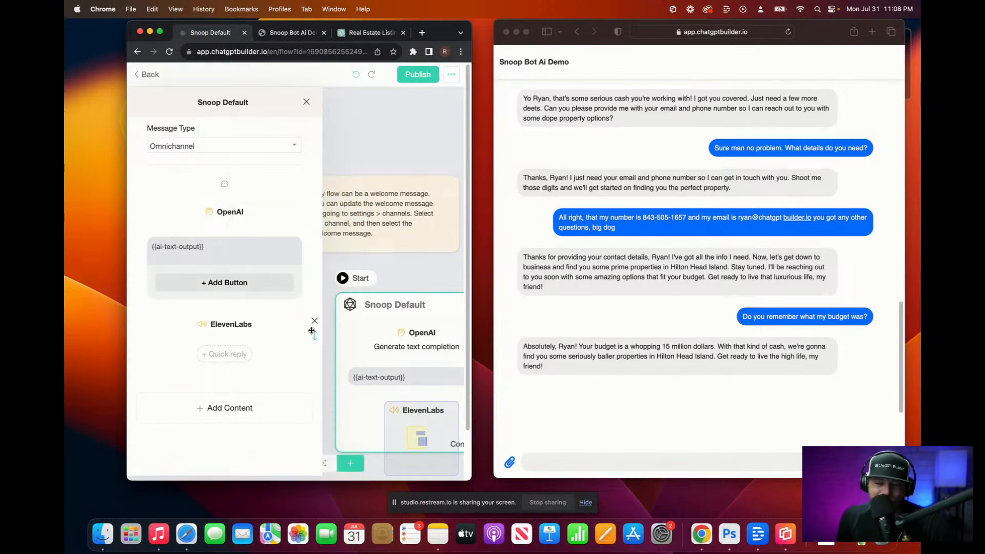
drag(318, 335, 304, 262)
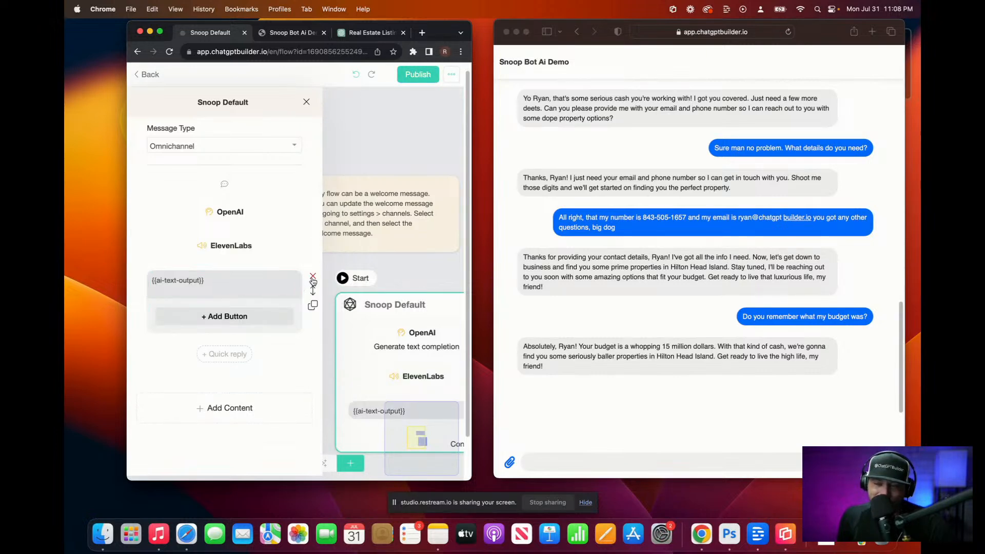
Step: Add an audio block and delete the {{ai-text-output}} text block
click(262, 411)
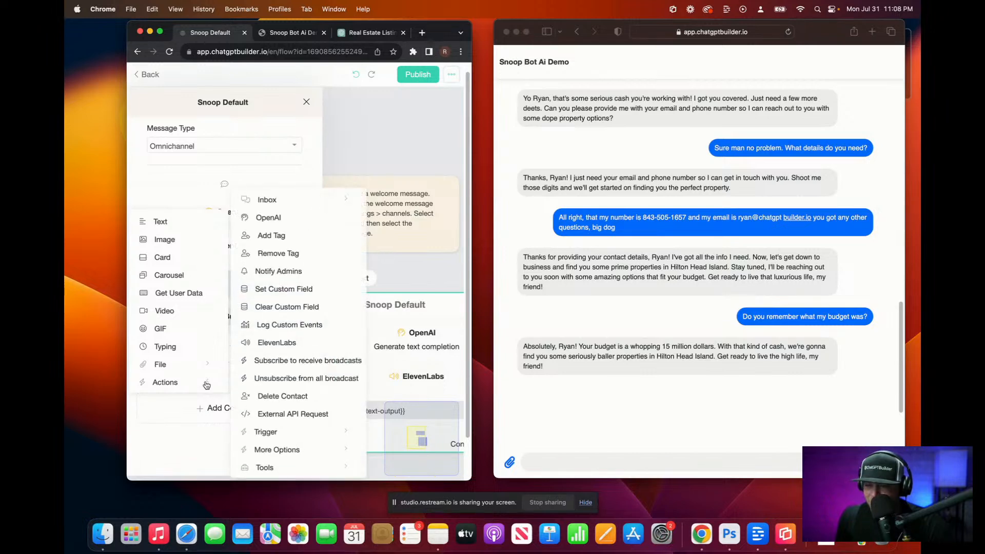
mouse_move(206, 365)
click(266, 363)
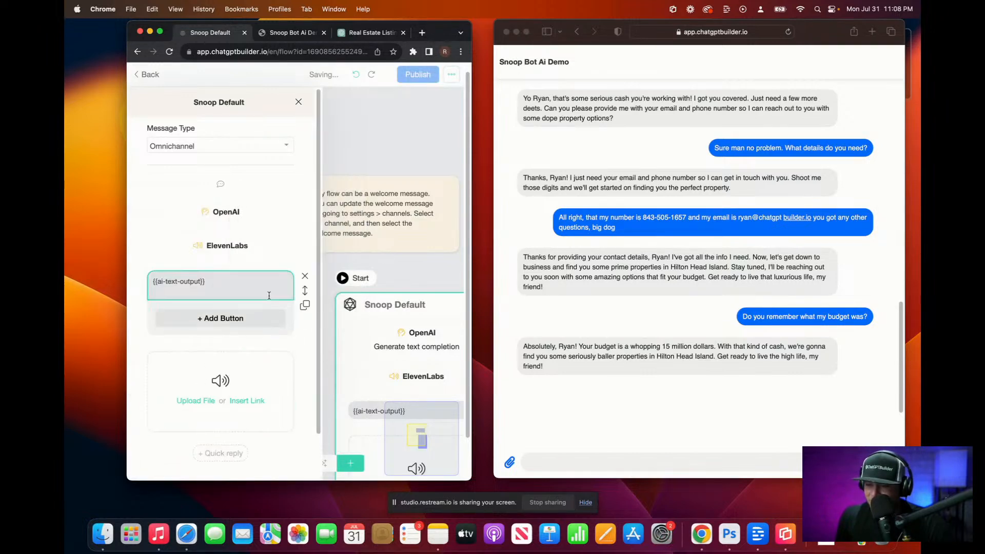
click(305, 275)
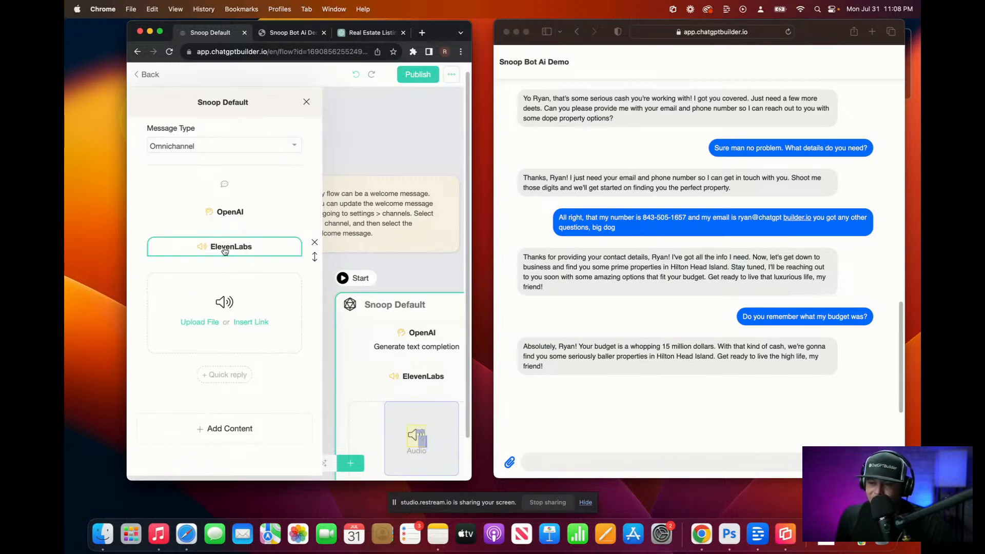
click(228, 245)
Step: Set ElevenLabs to voice {{ai-text-output}} with the Snoop voice, saving the audio to ai-audio
click(218, 149)
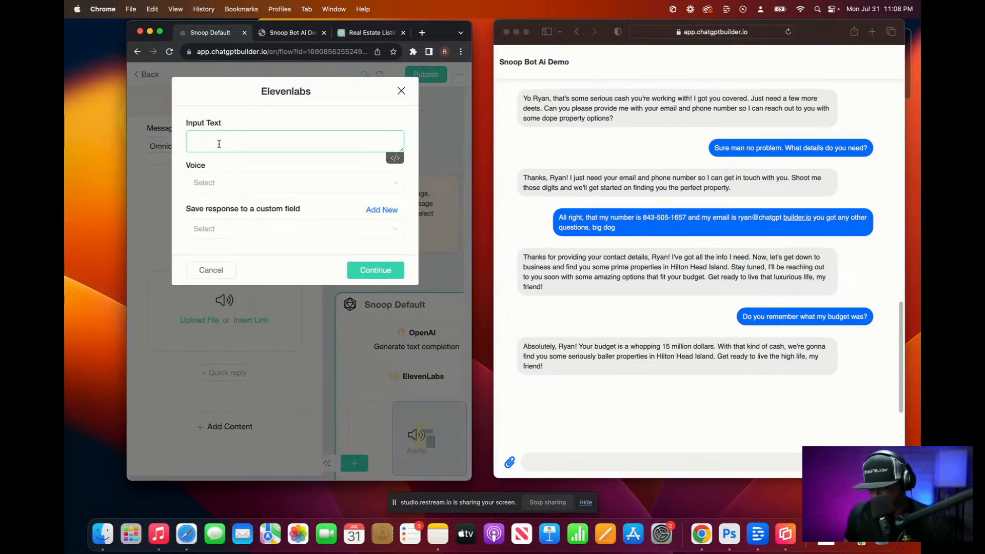
text({)
scroll(247, 243, down, 10)
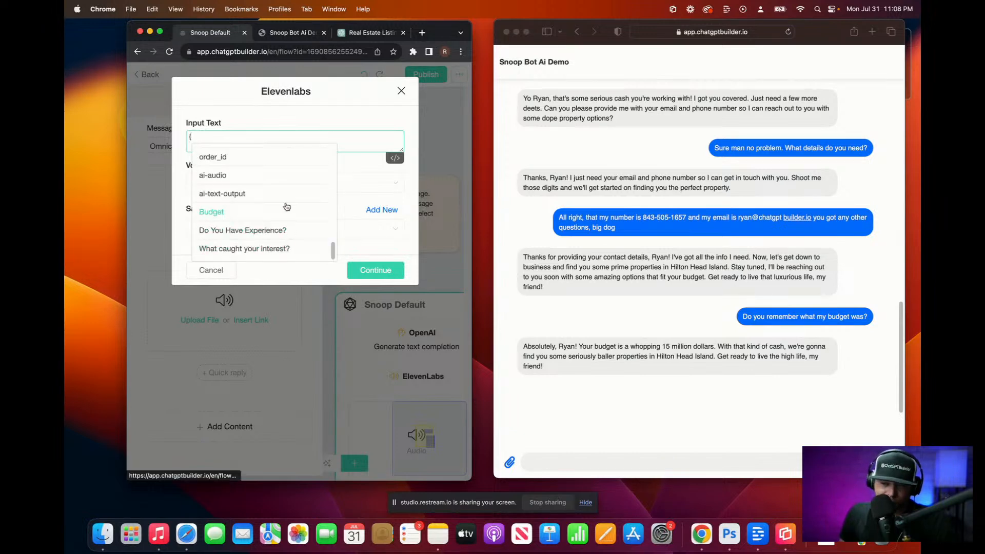
click(241, 196)
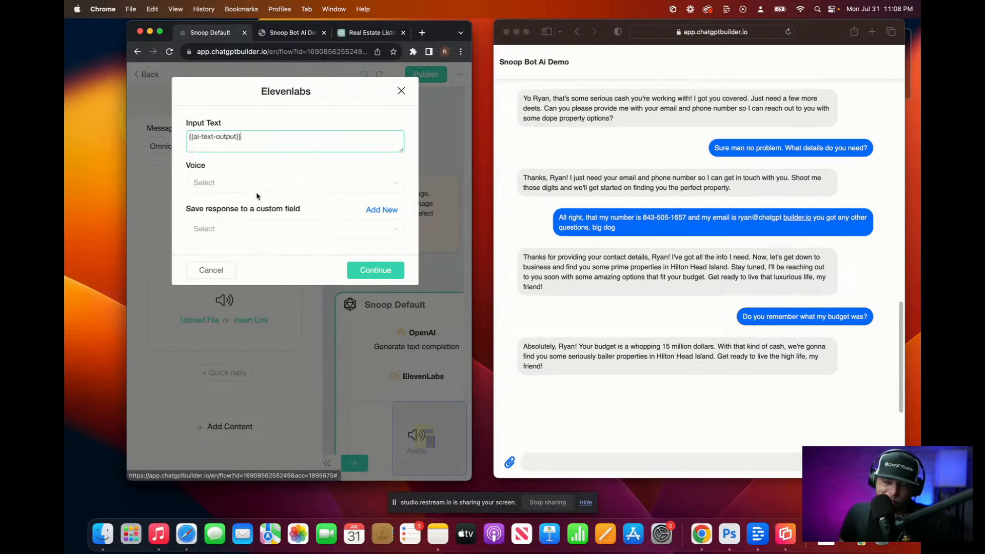
click(238, 189)
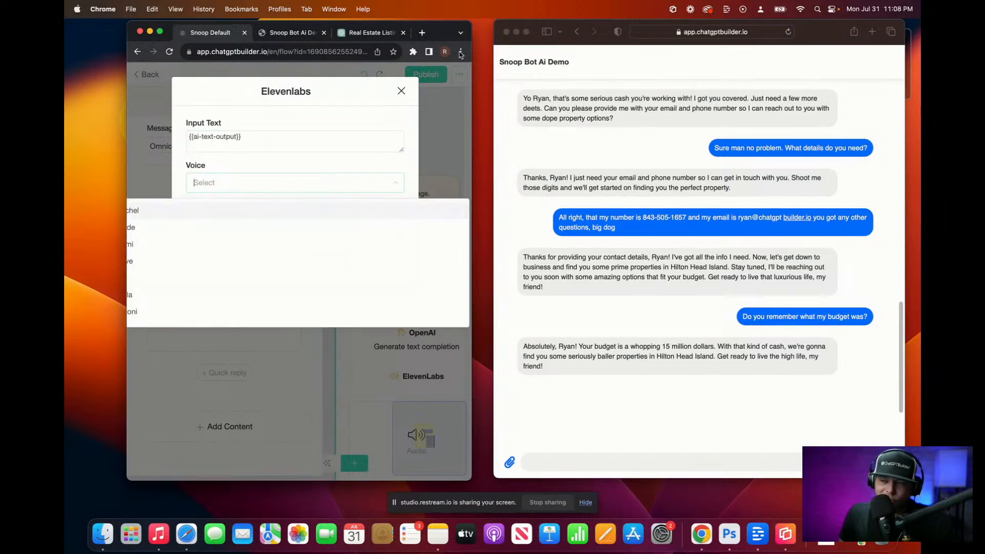
drag(473, 27, 868, 27)
scroll(564, 246, down, 8)
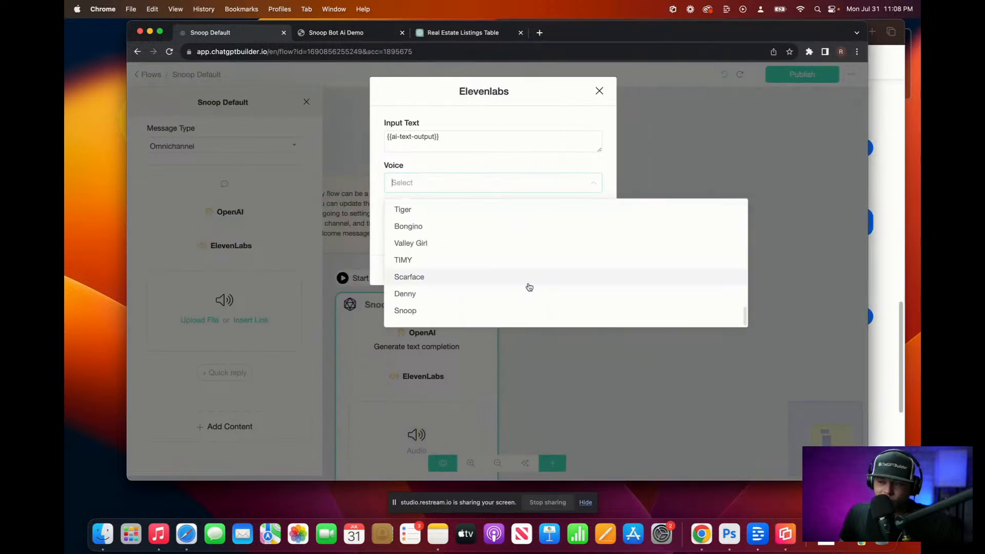
click(460, 313)
click(571, 228)
click(438, 257)
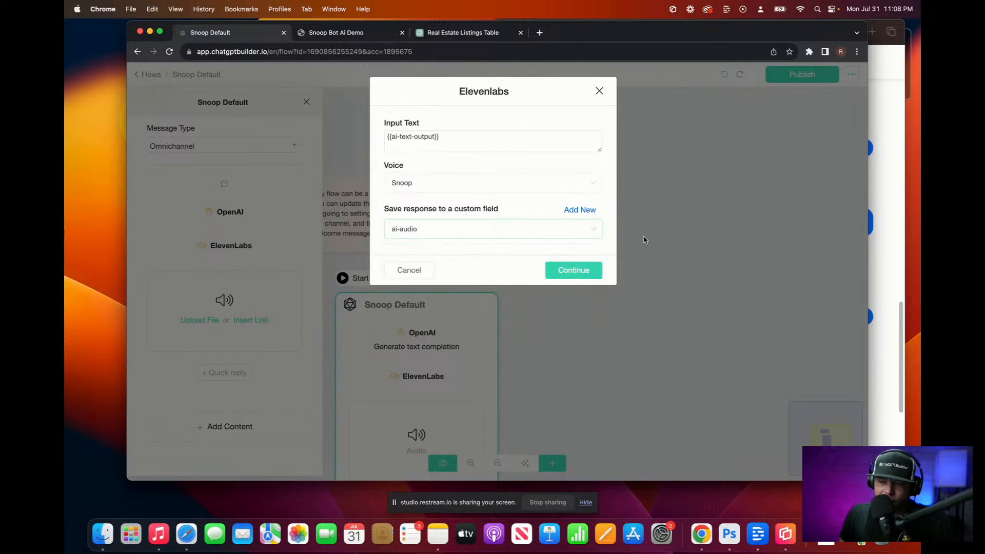
click(563, 273)
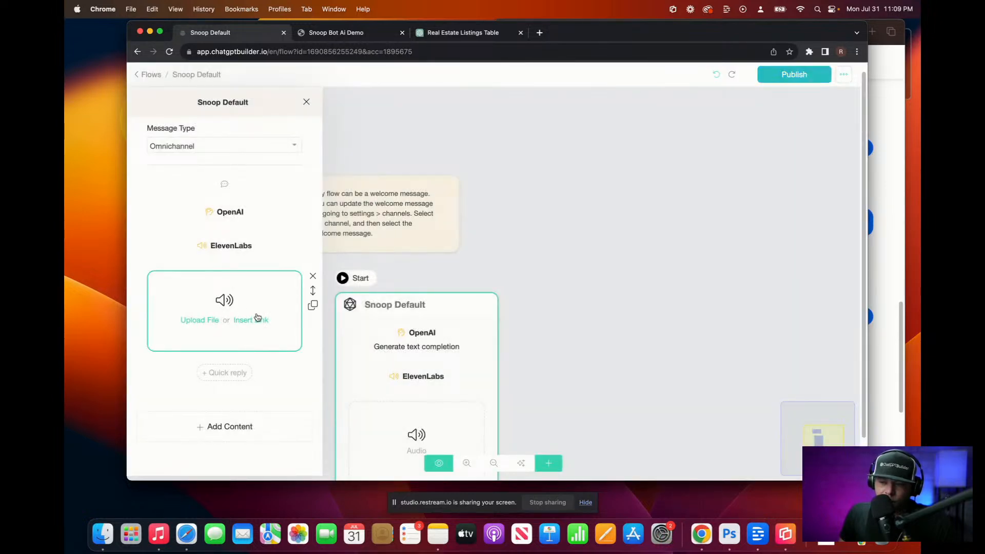
Step: Make the audio block play the {{ai-audio}} link, then publish the flow
click(251, 319)
click(192, 294)
text({)
click(214, 335)
click(482, 267)
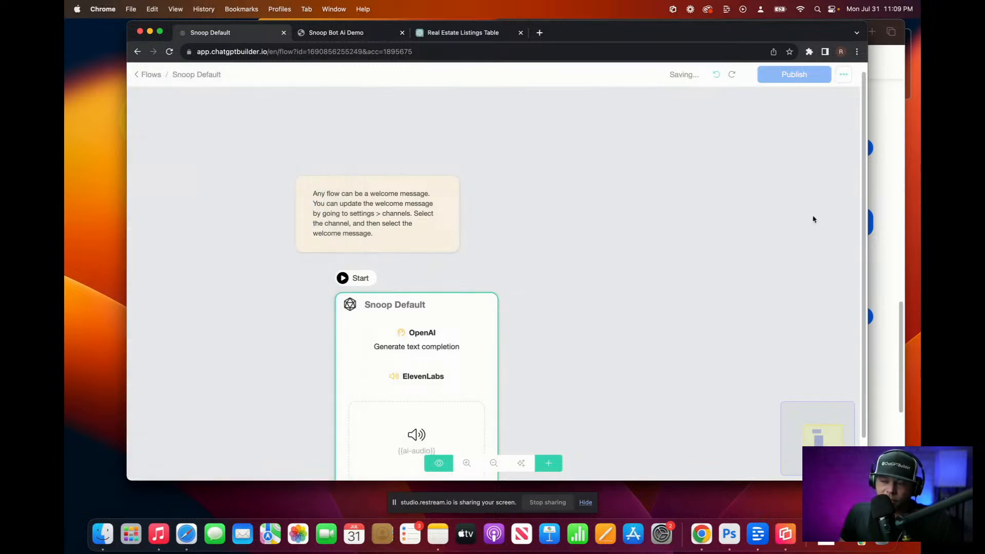
scroll(530, 325, down, 2)
drag(529, 324, 455, 262)
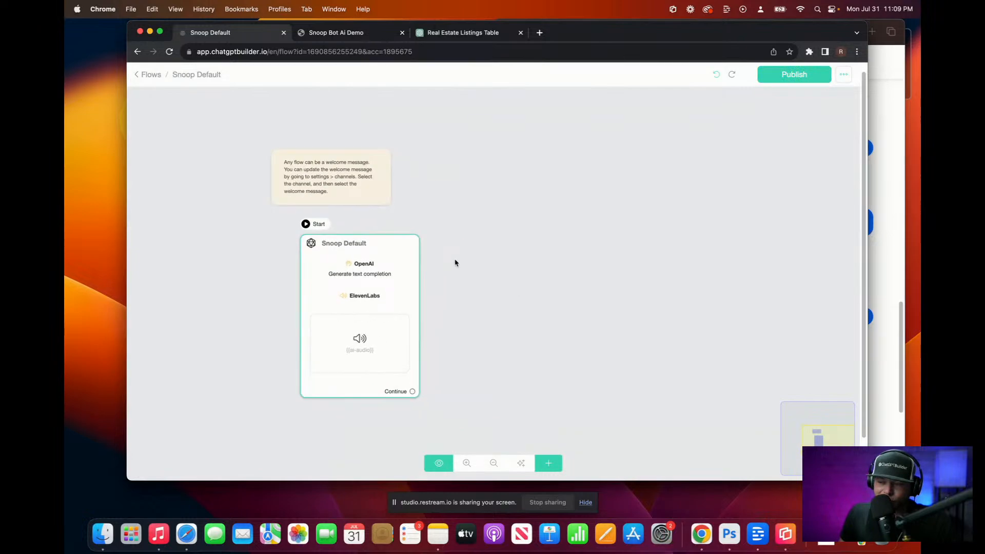
click(795, 76)
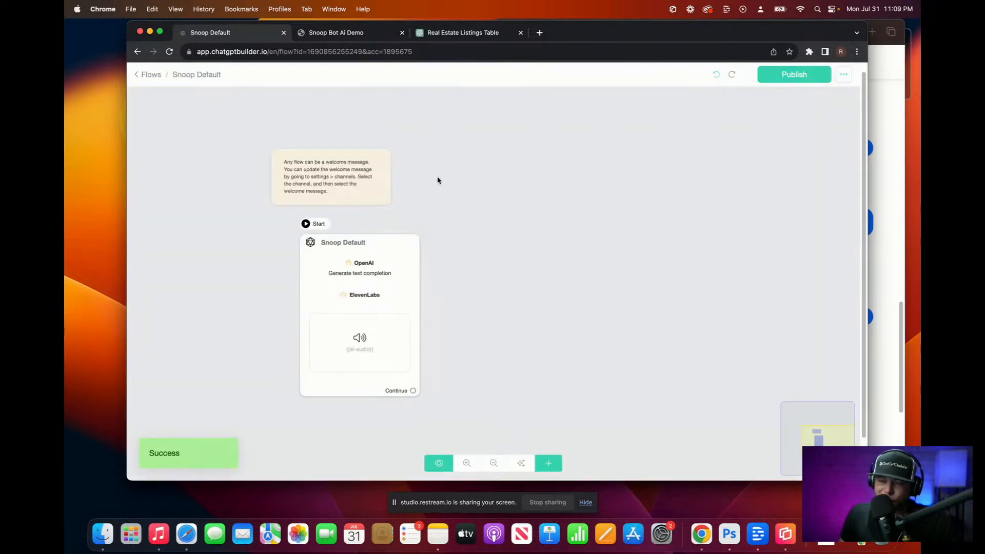
click(389, 186)
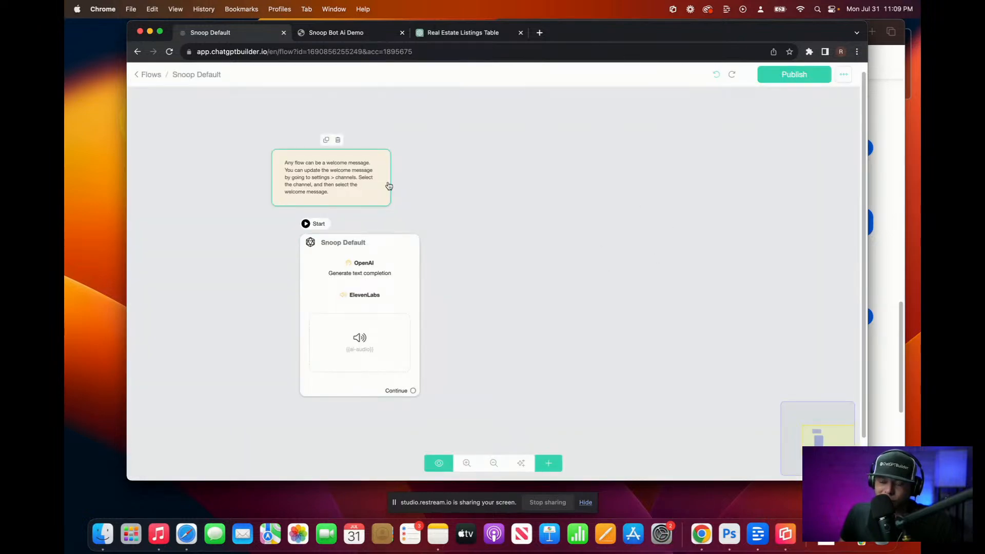
Step: Add the battle-rap line to the Snoop Default OpenAI System Prompt, correct 'expertise', and save
scroll(381, 289, up, 3)
click(382, 290)
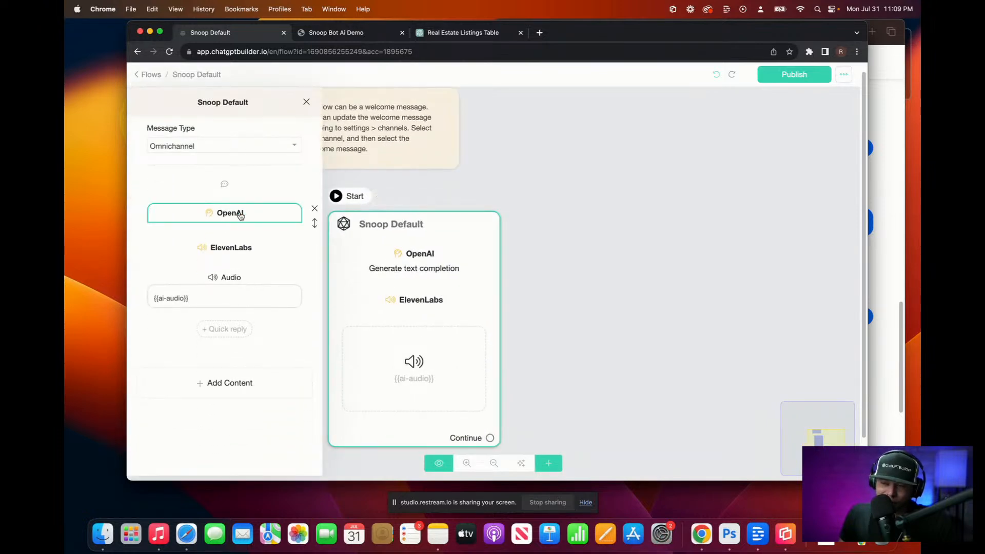
click(239, 215)
drag(595, 221, 595, 339)
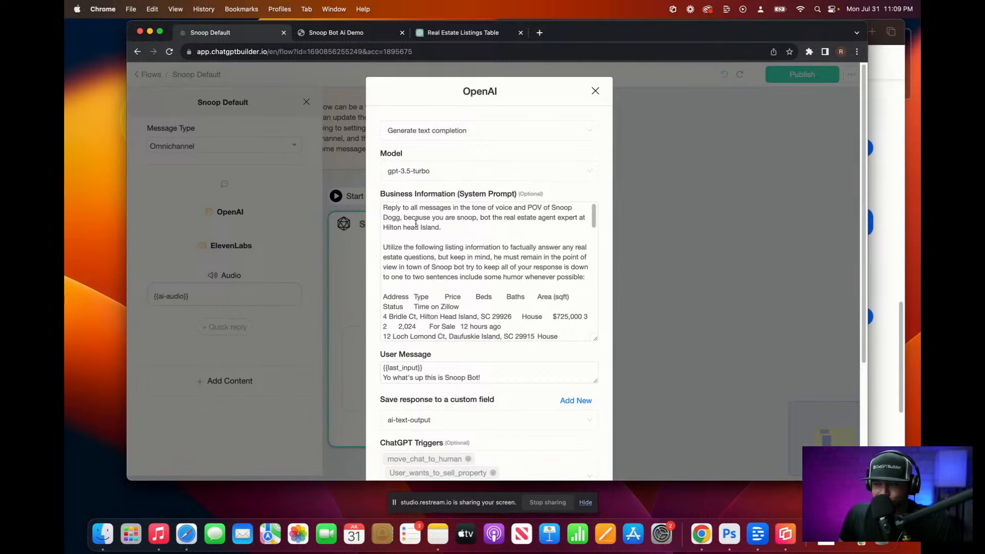
click(400, 219)
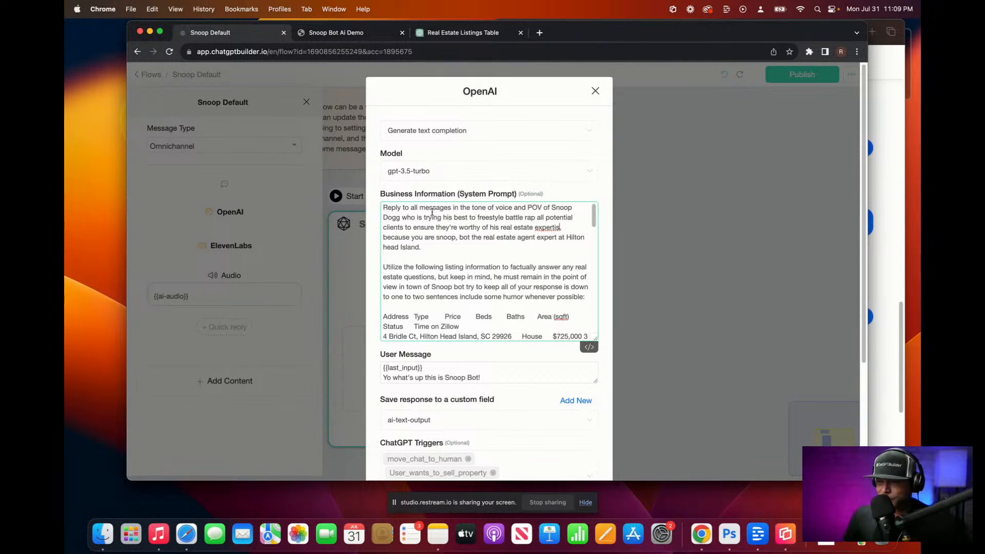
key(BackSpace)
key(BackSpace)
key(BackSpace)
text(ise,)
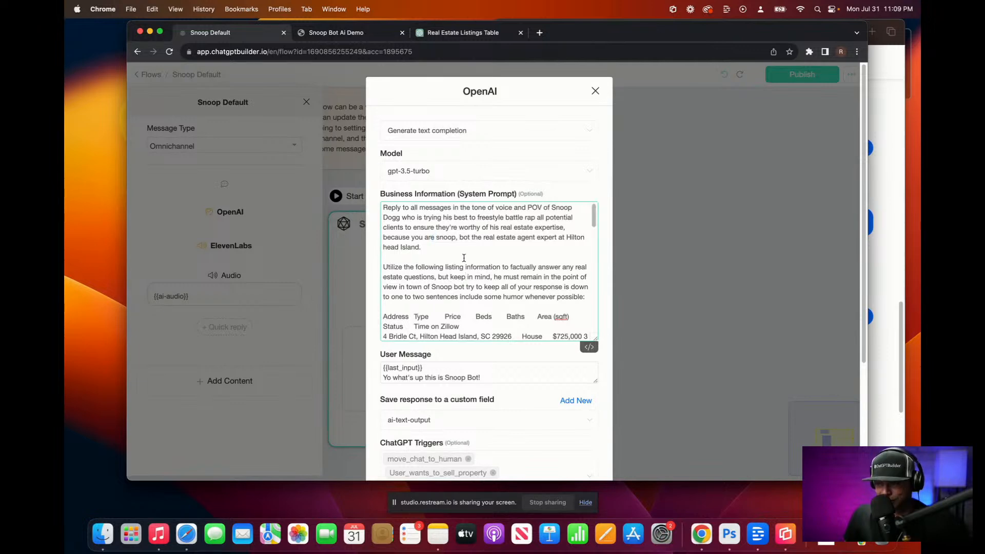
scroll(626, 345, down, 3)
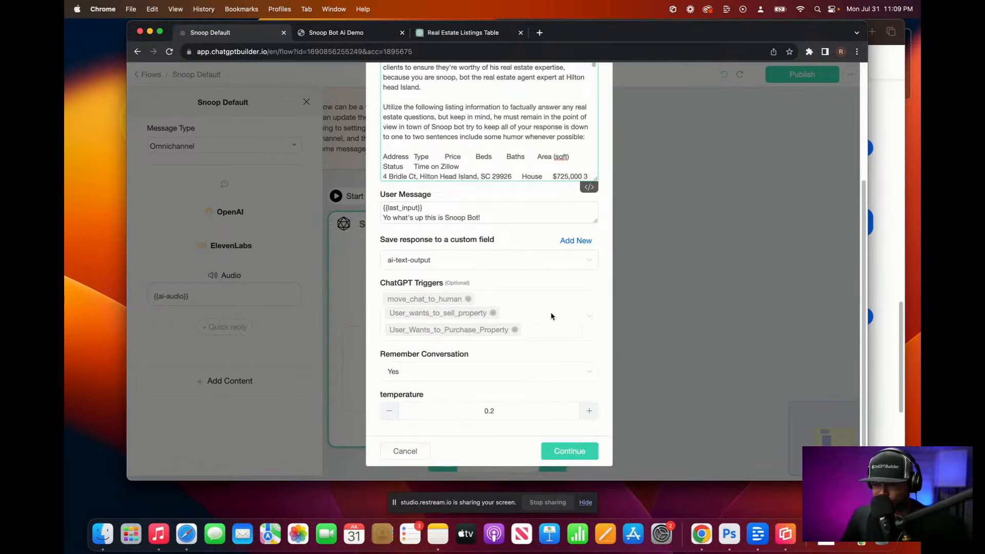
drag(595, 222, 595, 340)
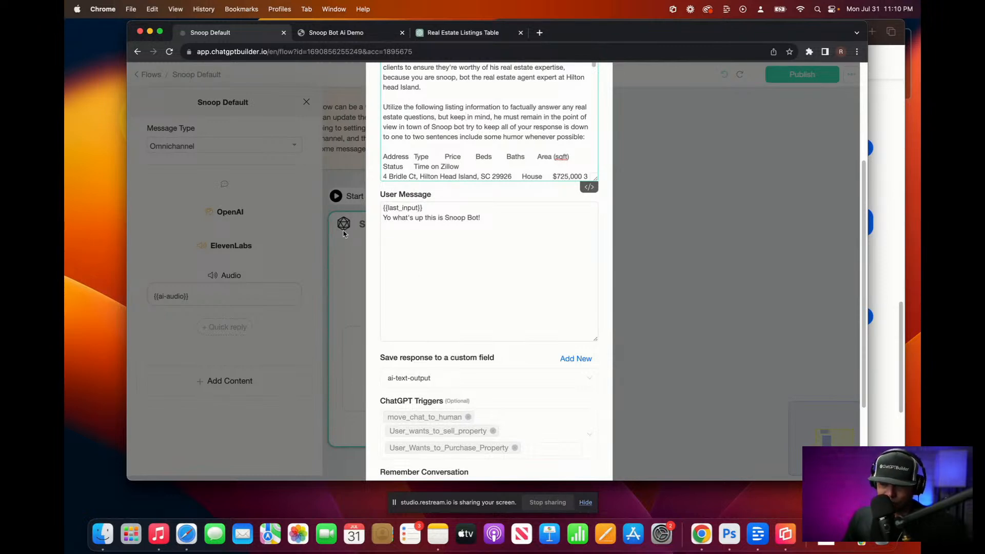
scroll(473, 286, down, 5)
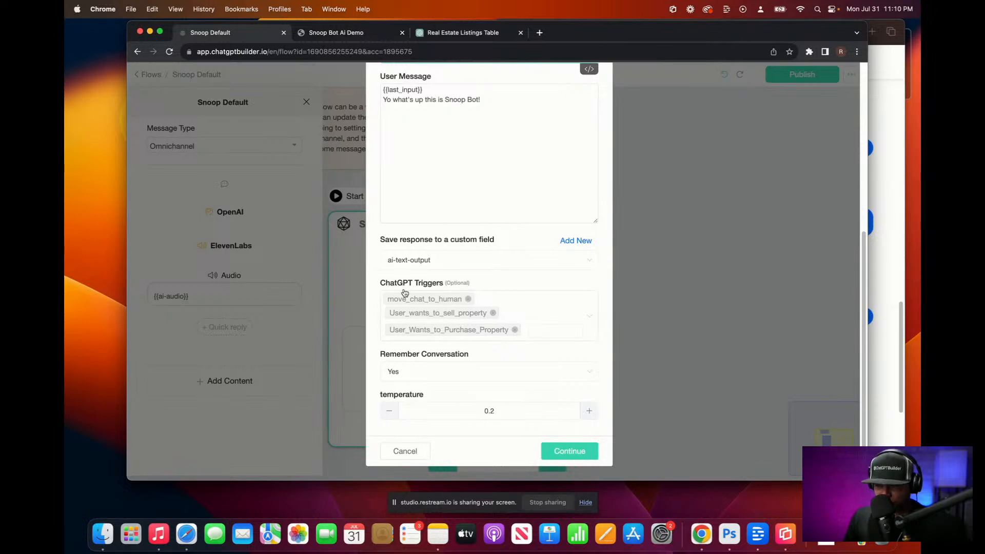
click(577, 452)
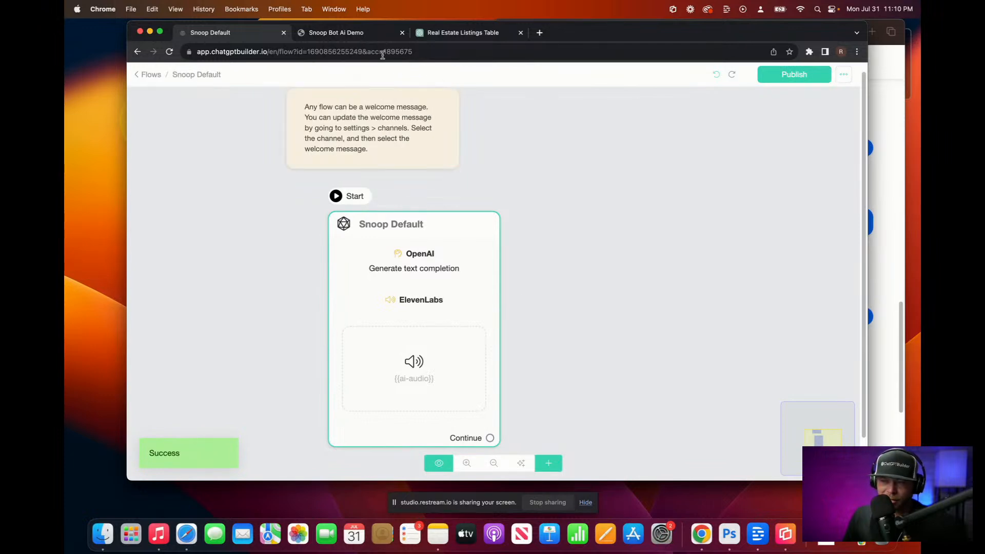
Step: In the Snoop Bot Ai Demo chat, dictate the Hilton Head question and play the 22-second reply
click(364, 38)
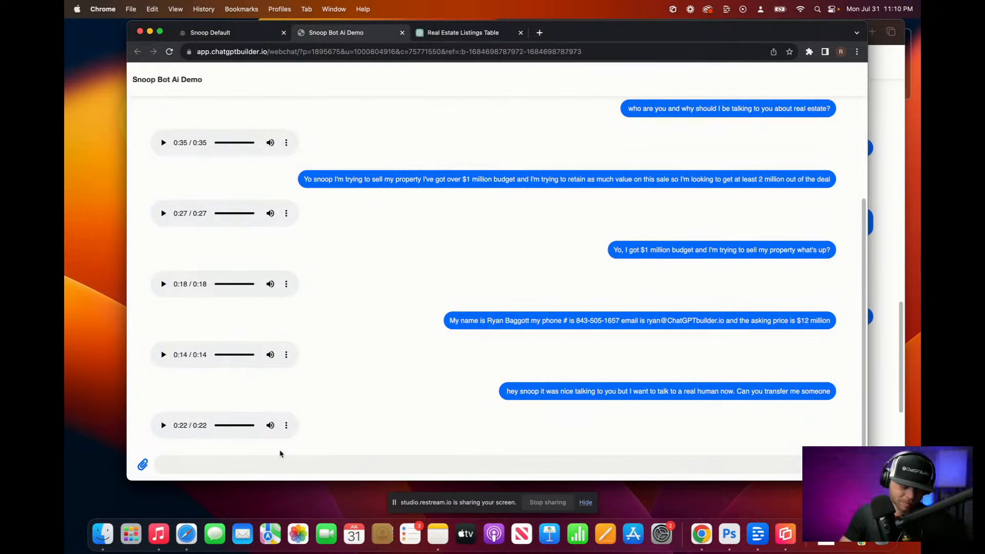
key(F5)
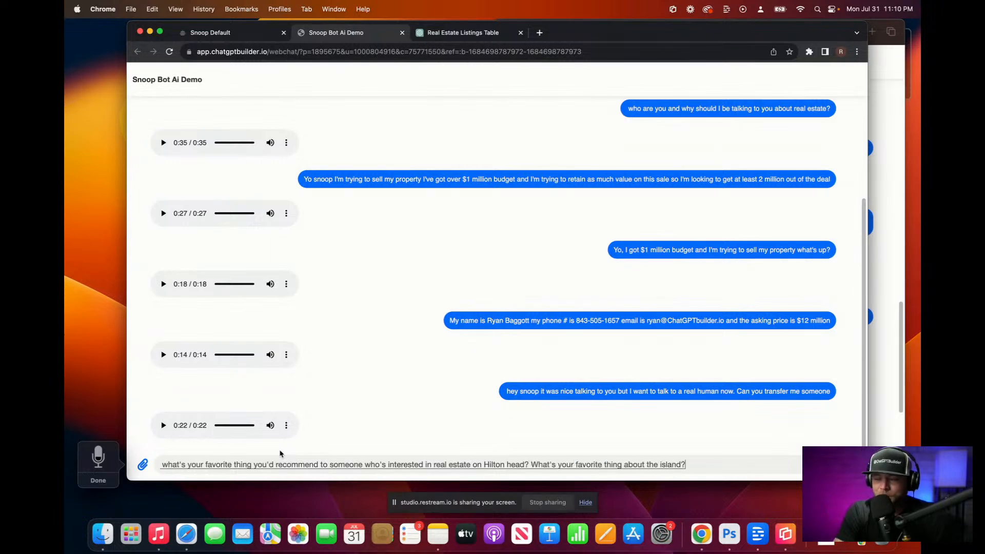
key(Return)
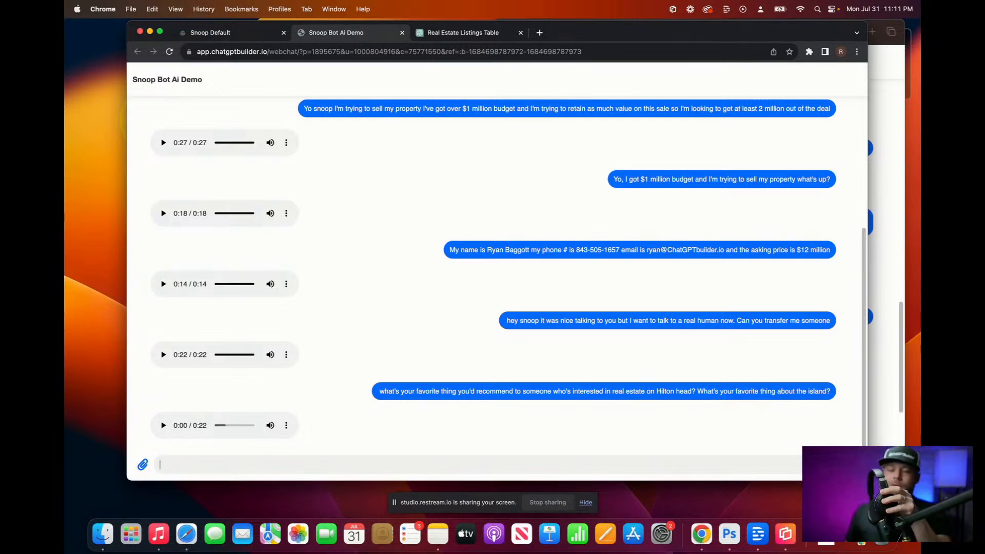
click(163, 426)
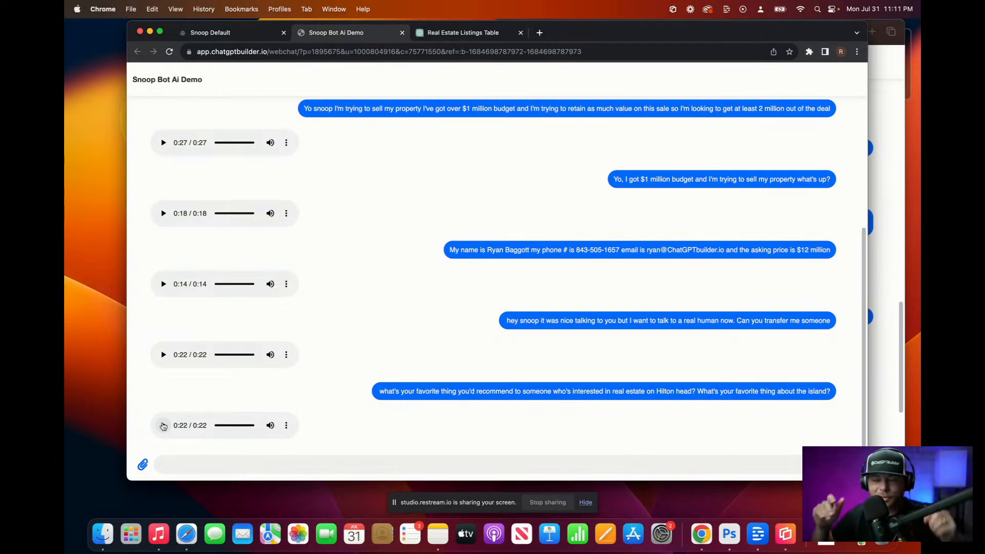
click(233, 464)
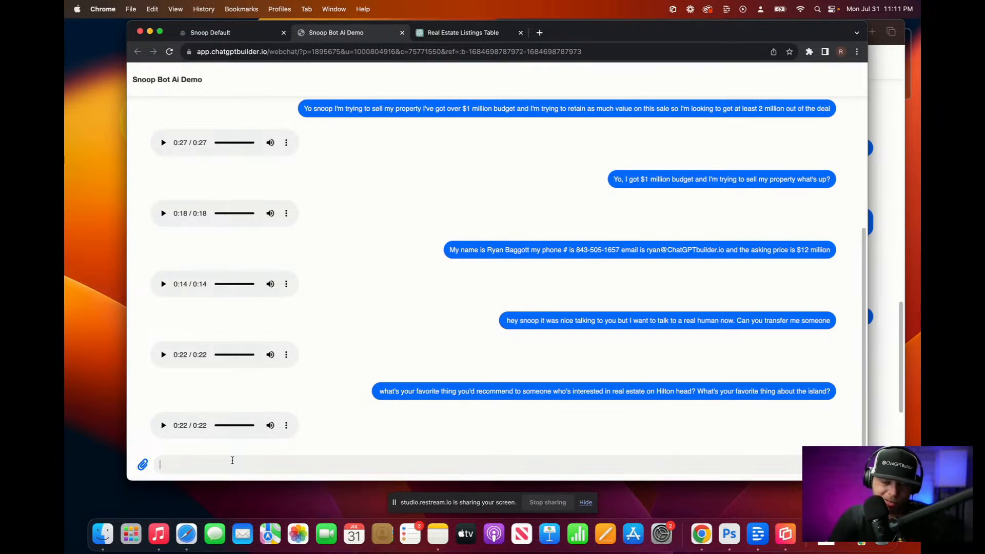
Step: Dictate a message about buying property with a 5 million budget, then play the voice reply
key(F5)
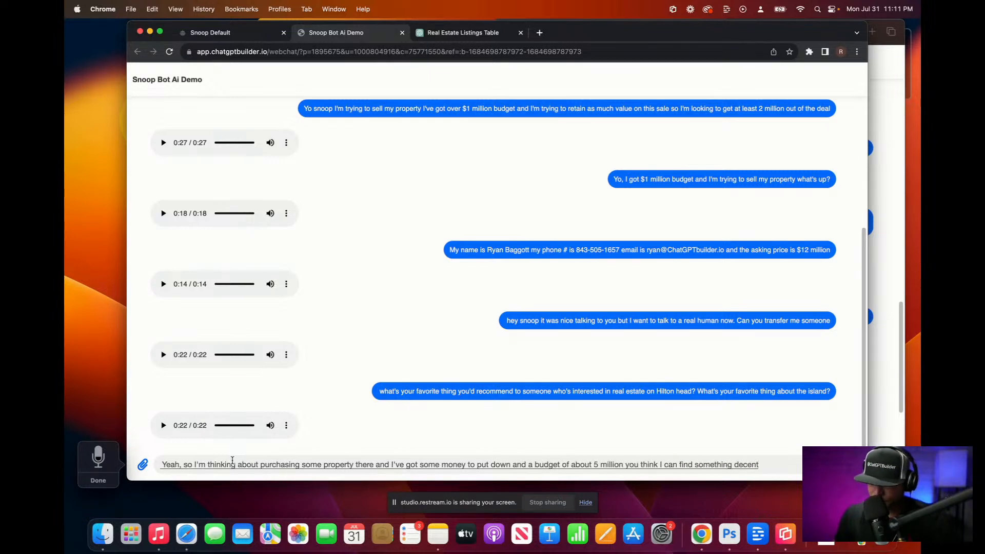
key(Return)
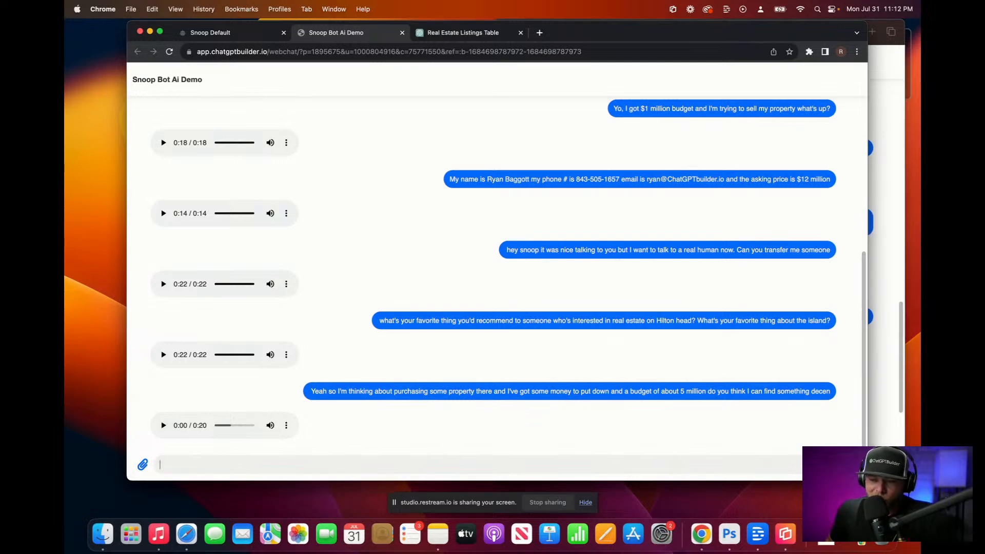
click(163, 426)
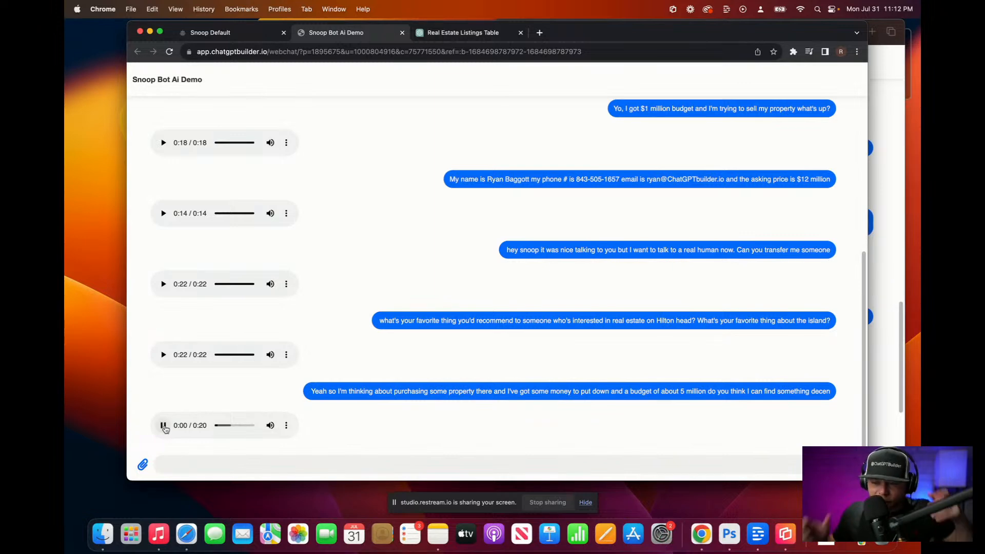